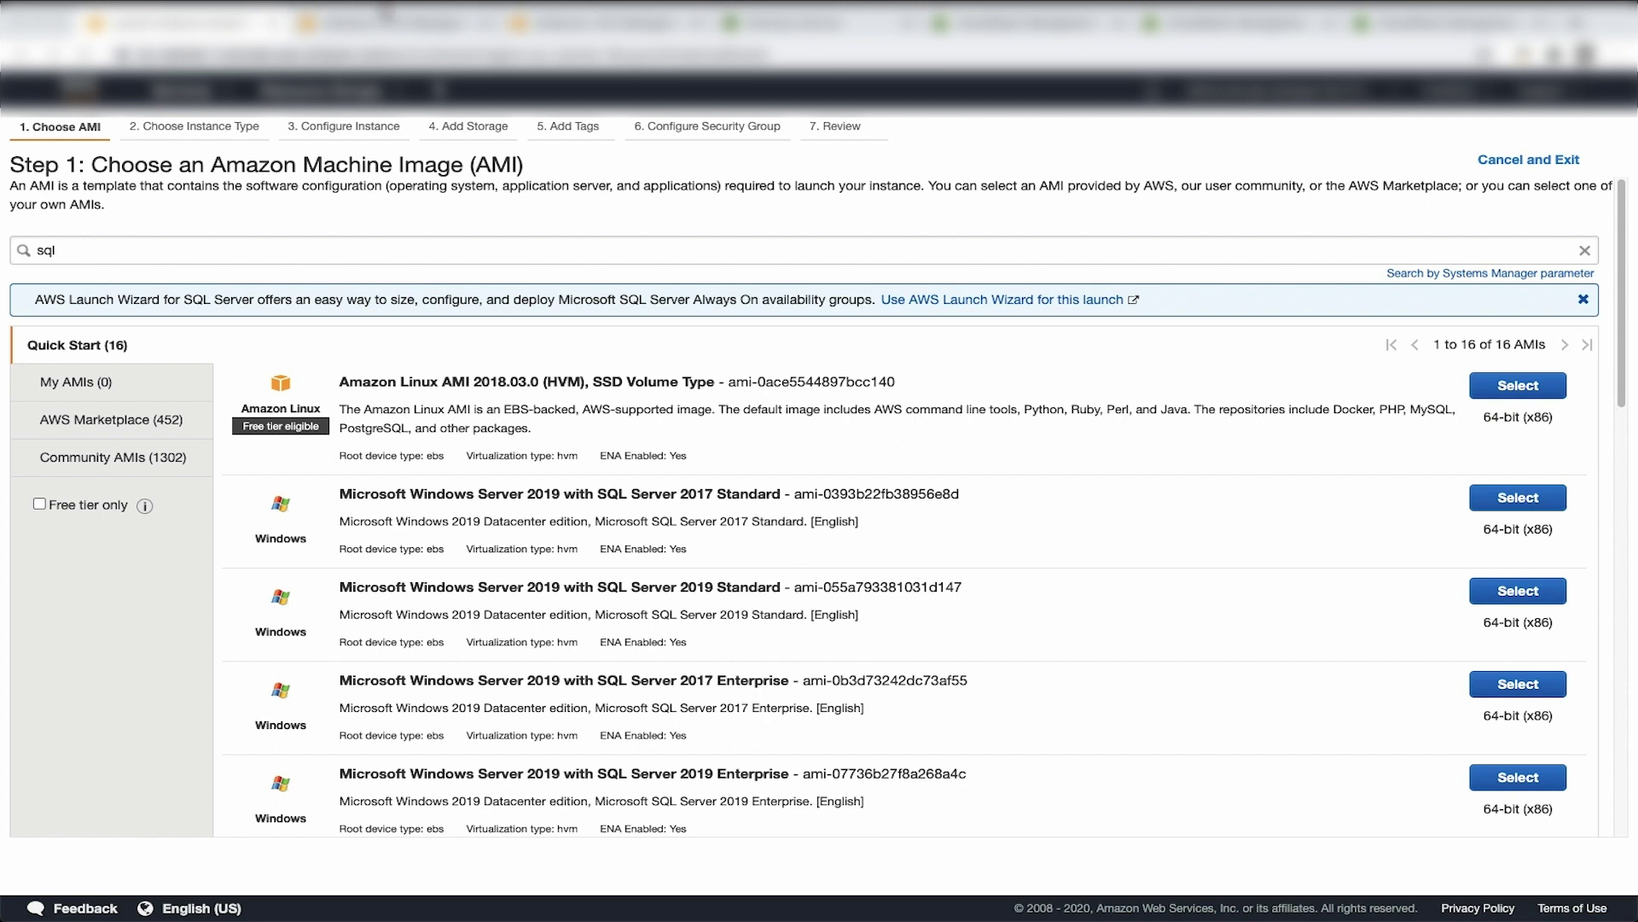
Step: Choose the Microsoft Windows Server 2019 with SQL Server 2017 Standard AMI and the memory-optimized r5ad.xlarge instance type
click(170, 260)
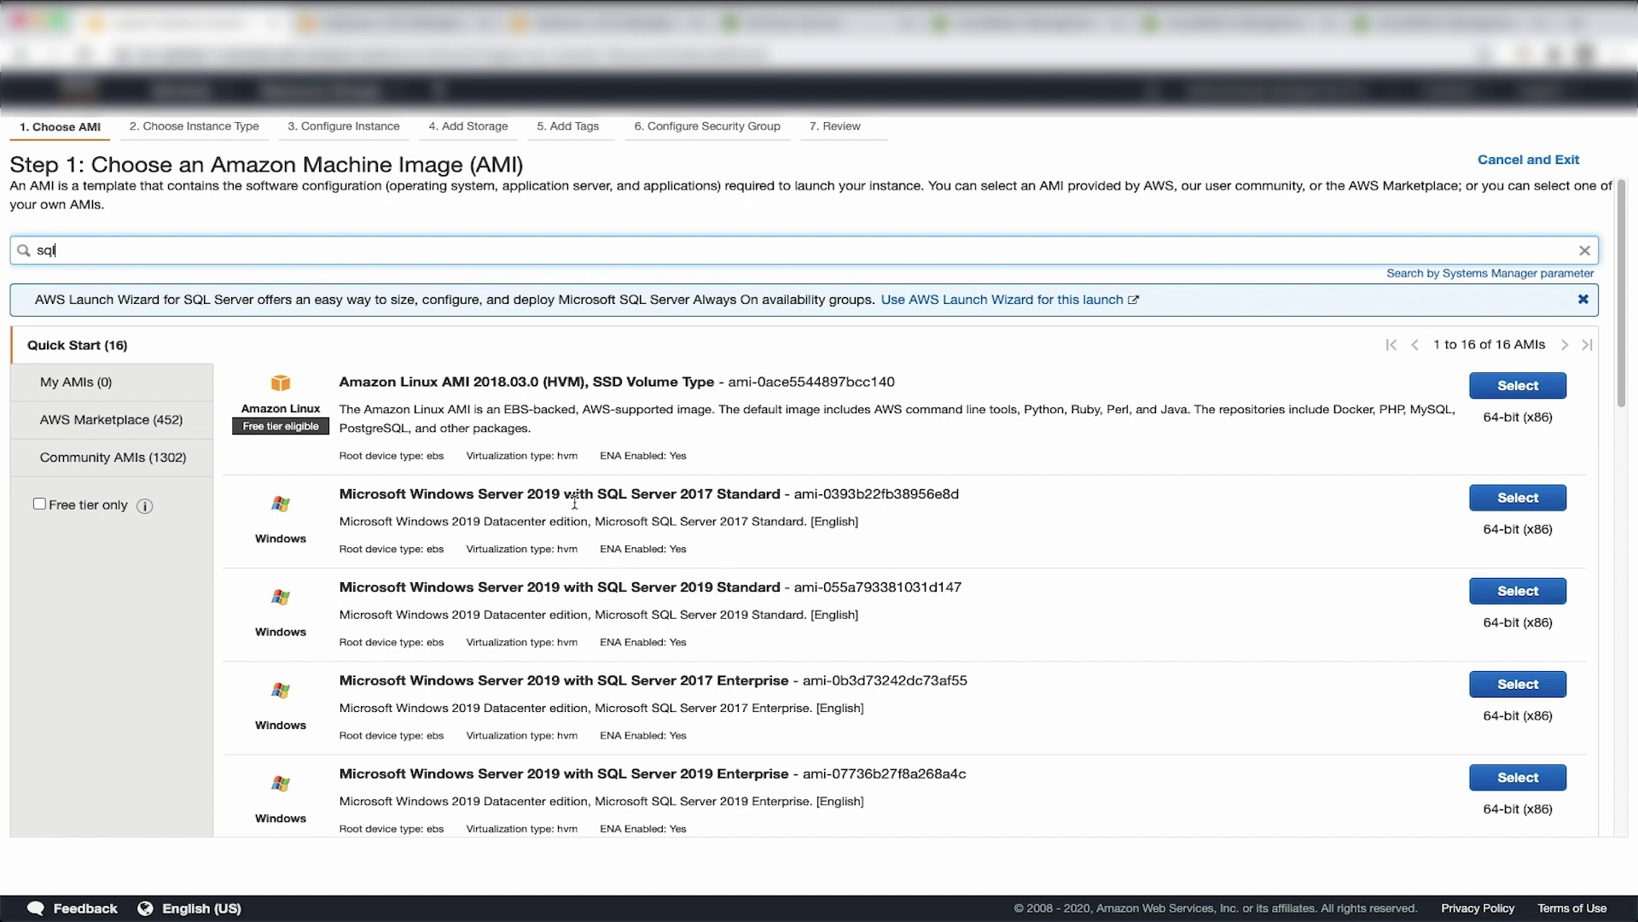
click(1502, 502)
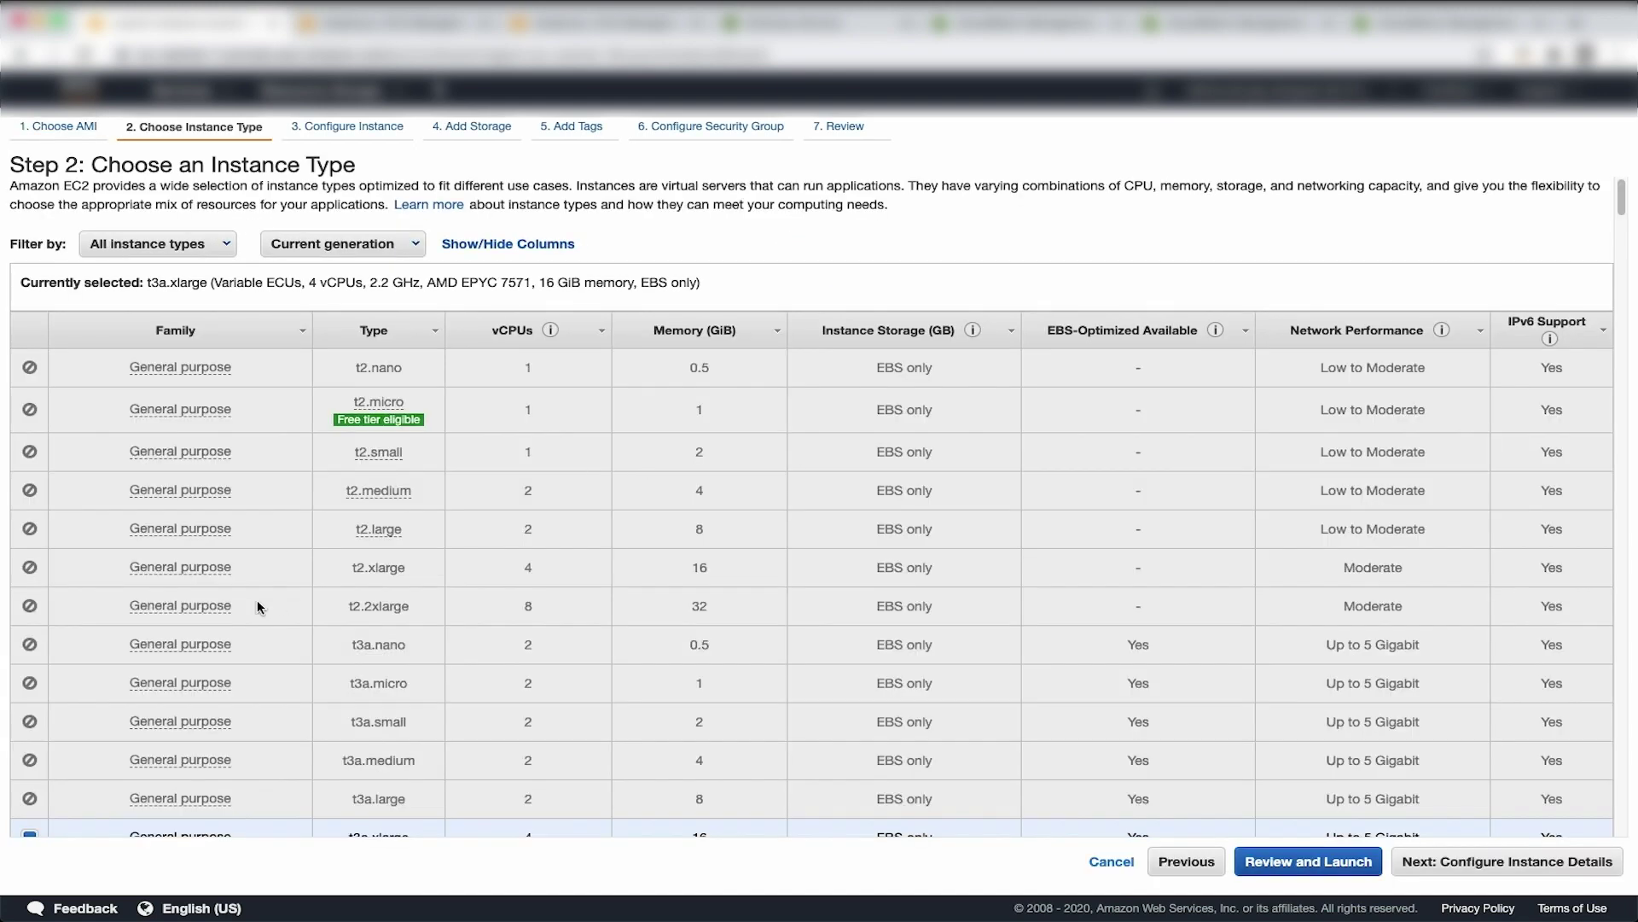
scroll(257, 601, down, 5)
scroll(258, 601, up, 5)
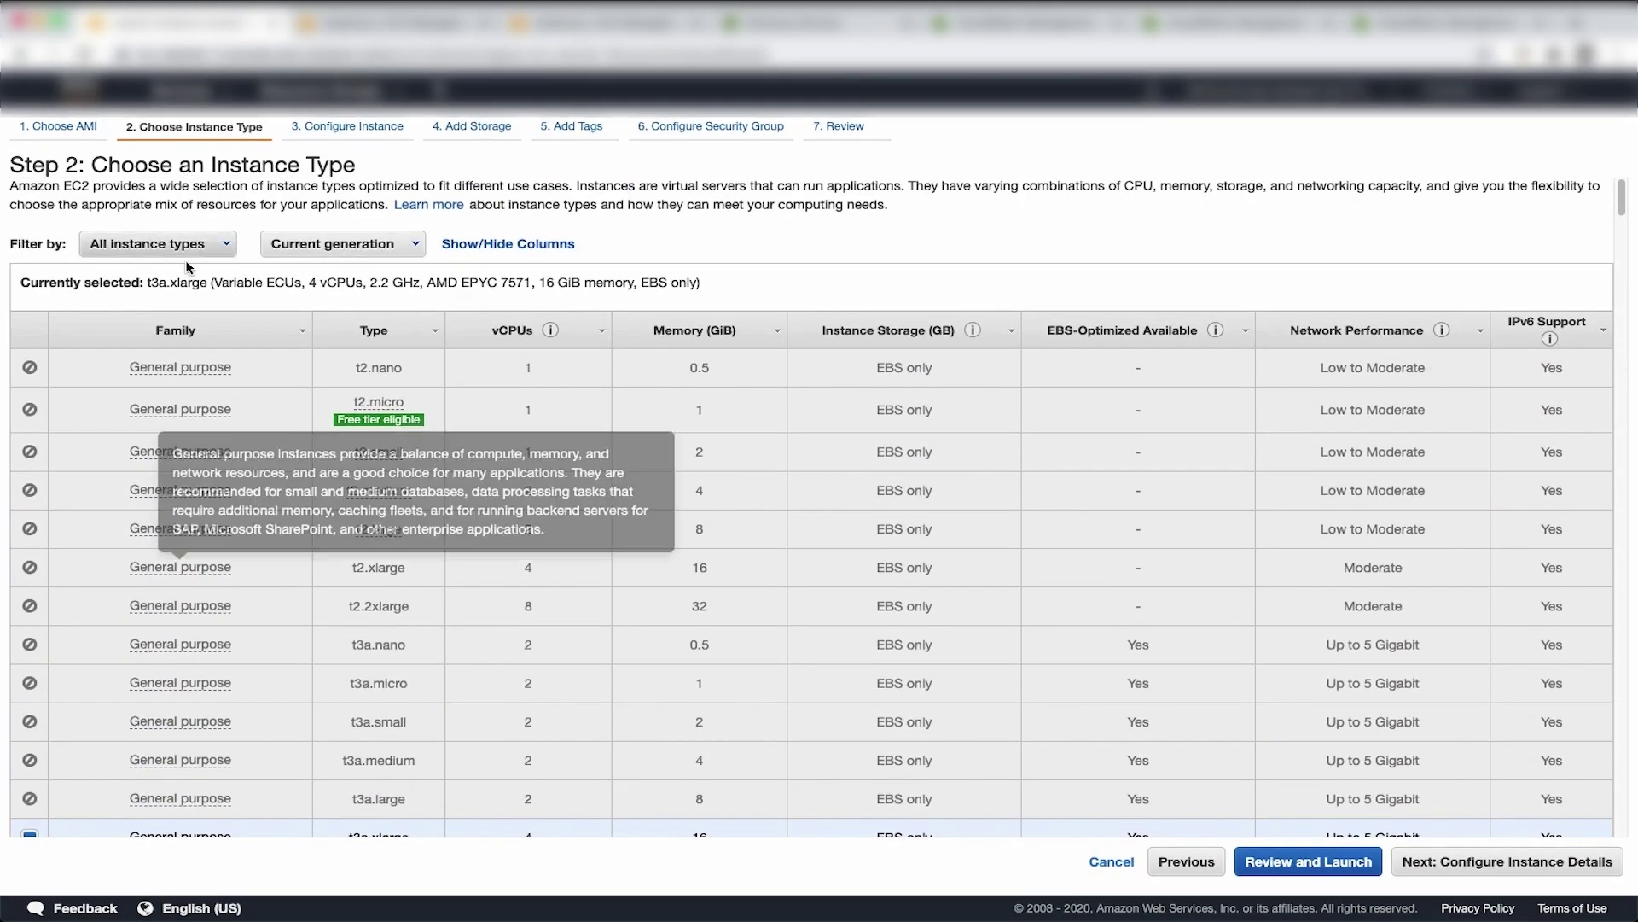
click(189, 246)
click(188, 379)
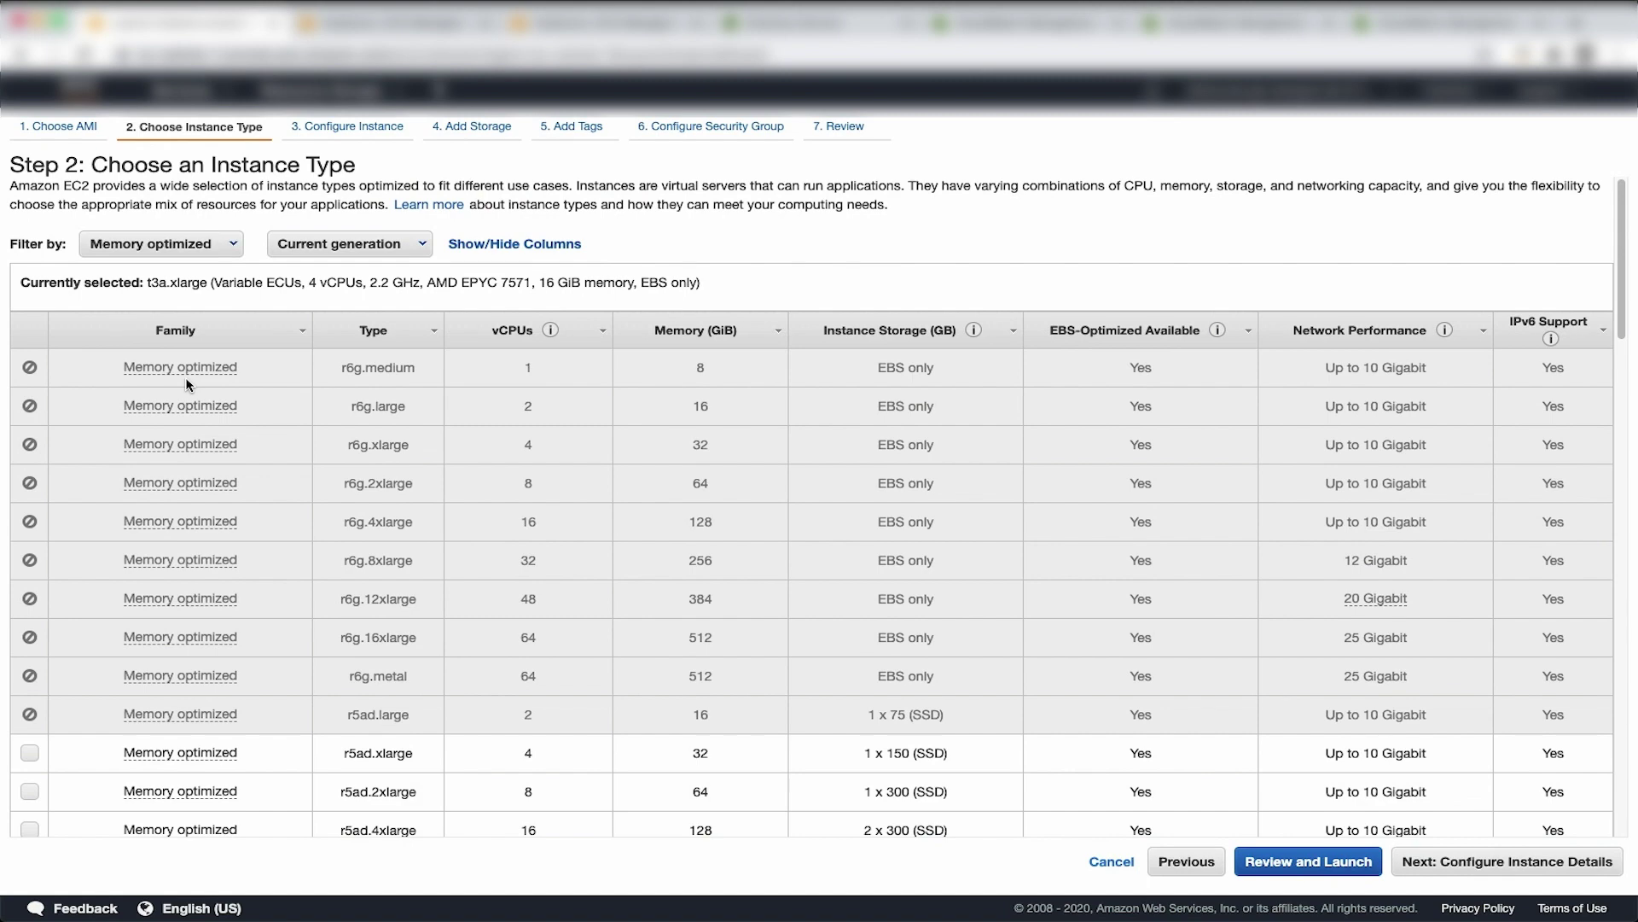
scroll(285, 647, down, 3)
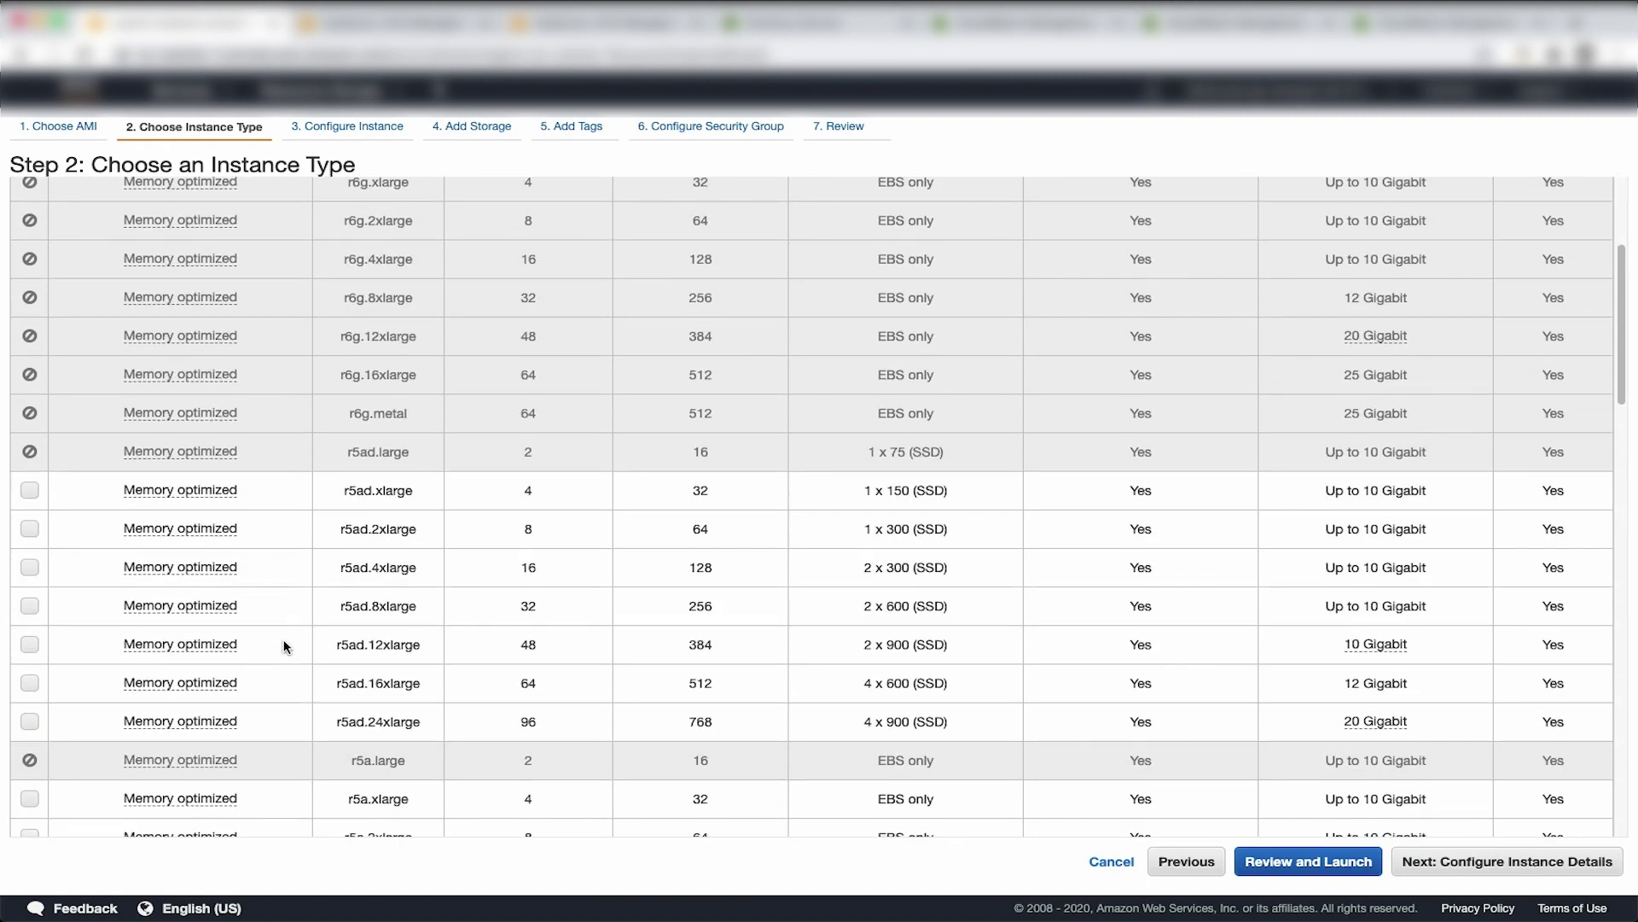
click(29, 490)
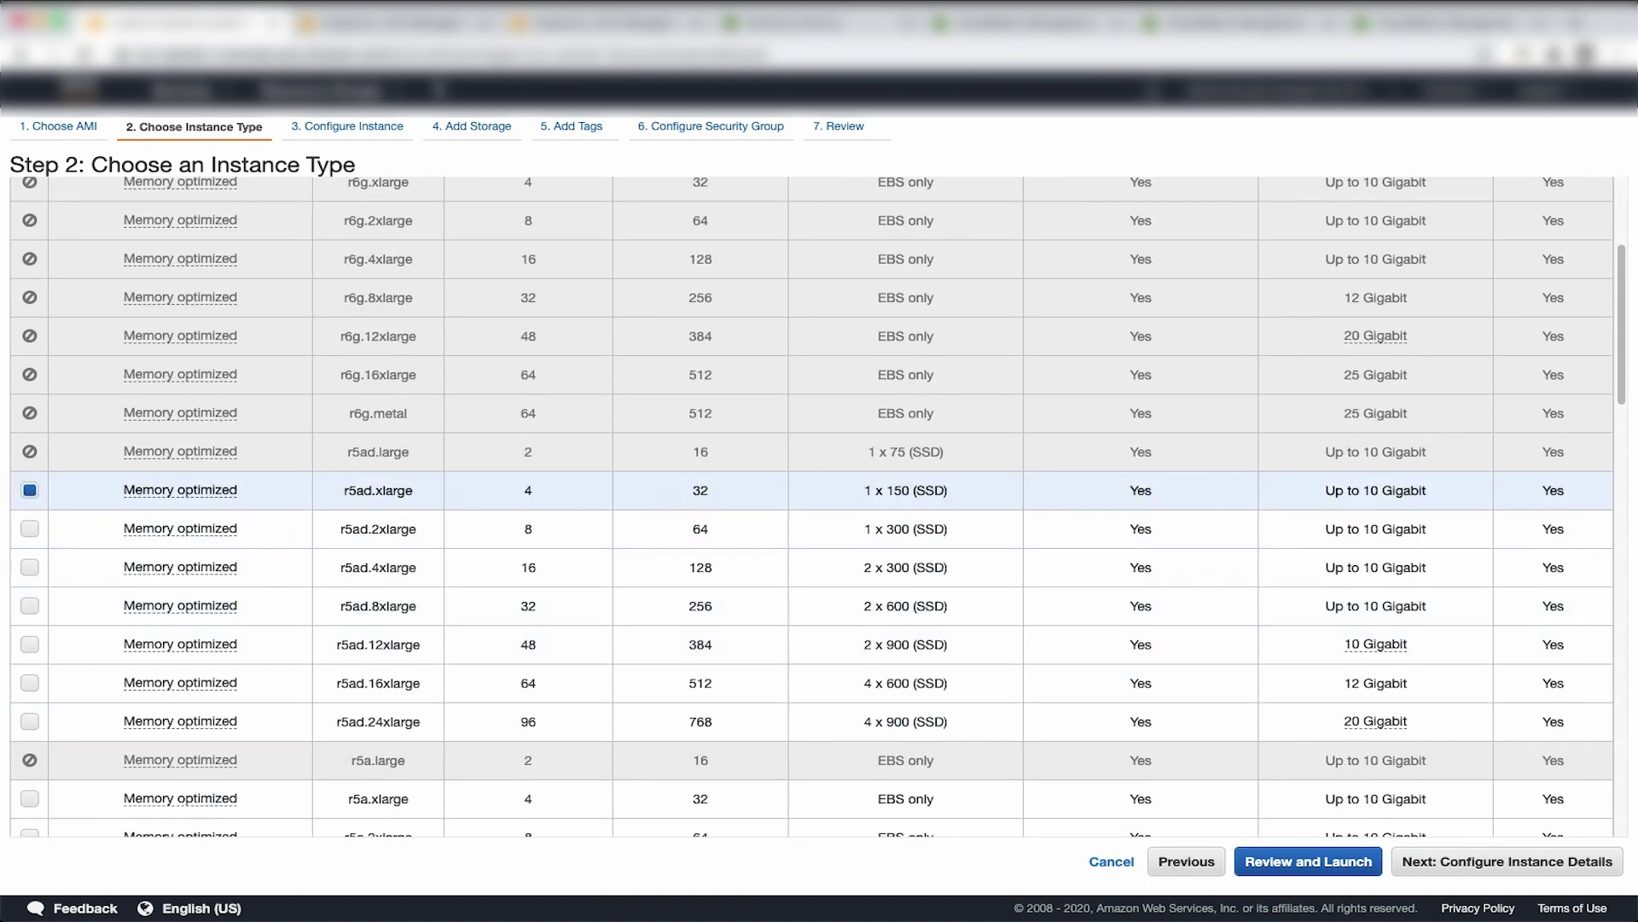
click(1516, 862)
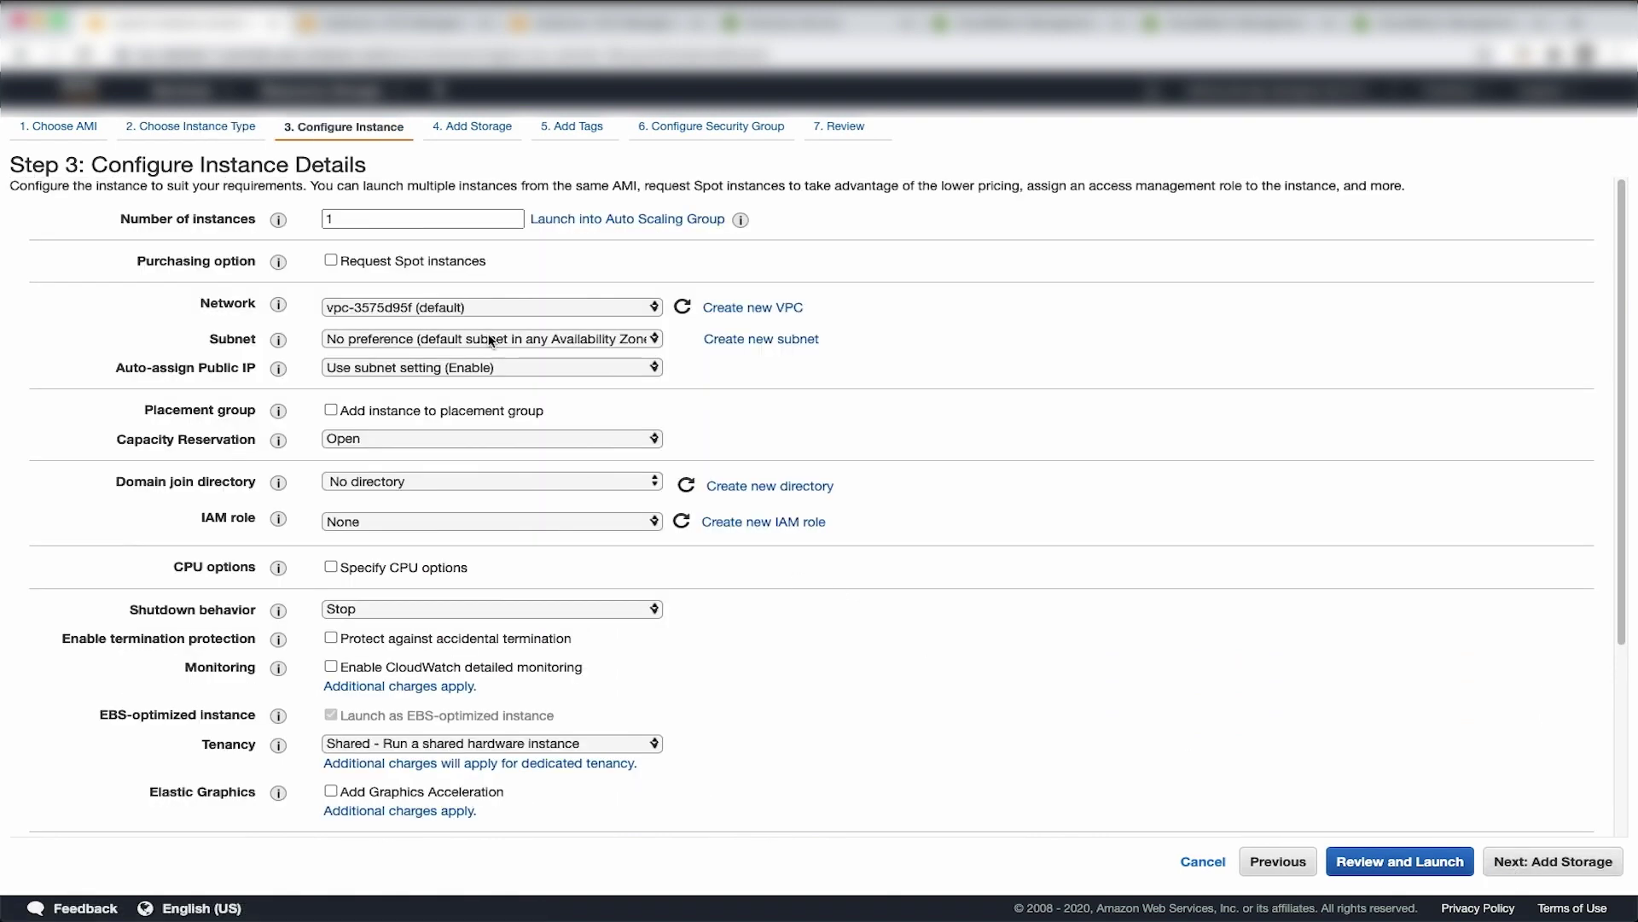
Step: Place the instance in VPC vpc-01aca48730e6ed637 on the privatesubnet in eu-central-1a and continue to the storage settings
click(469, 309)
click(468, 324)
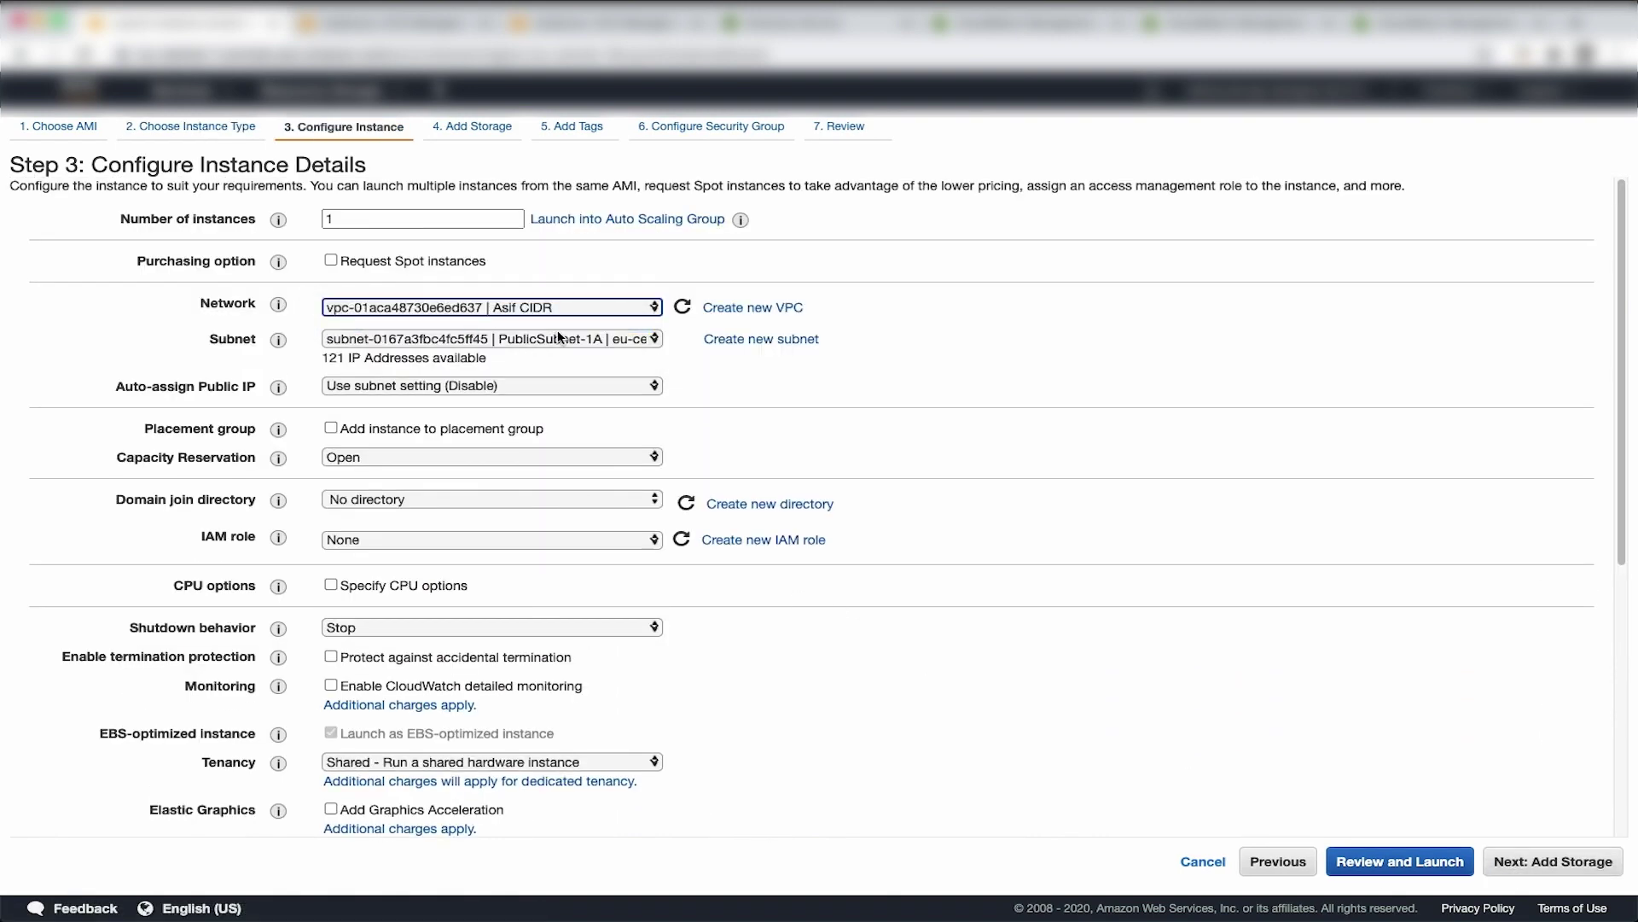
click(571, 345)
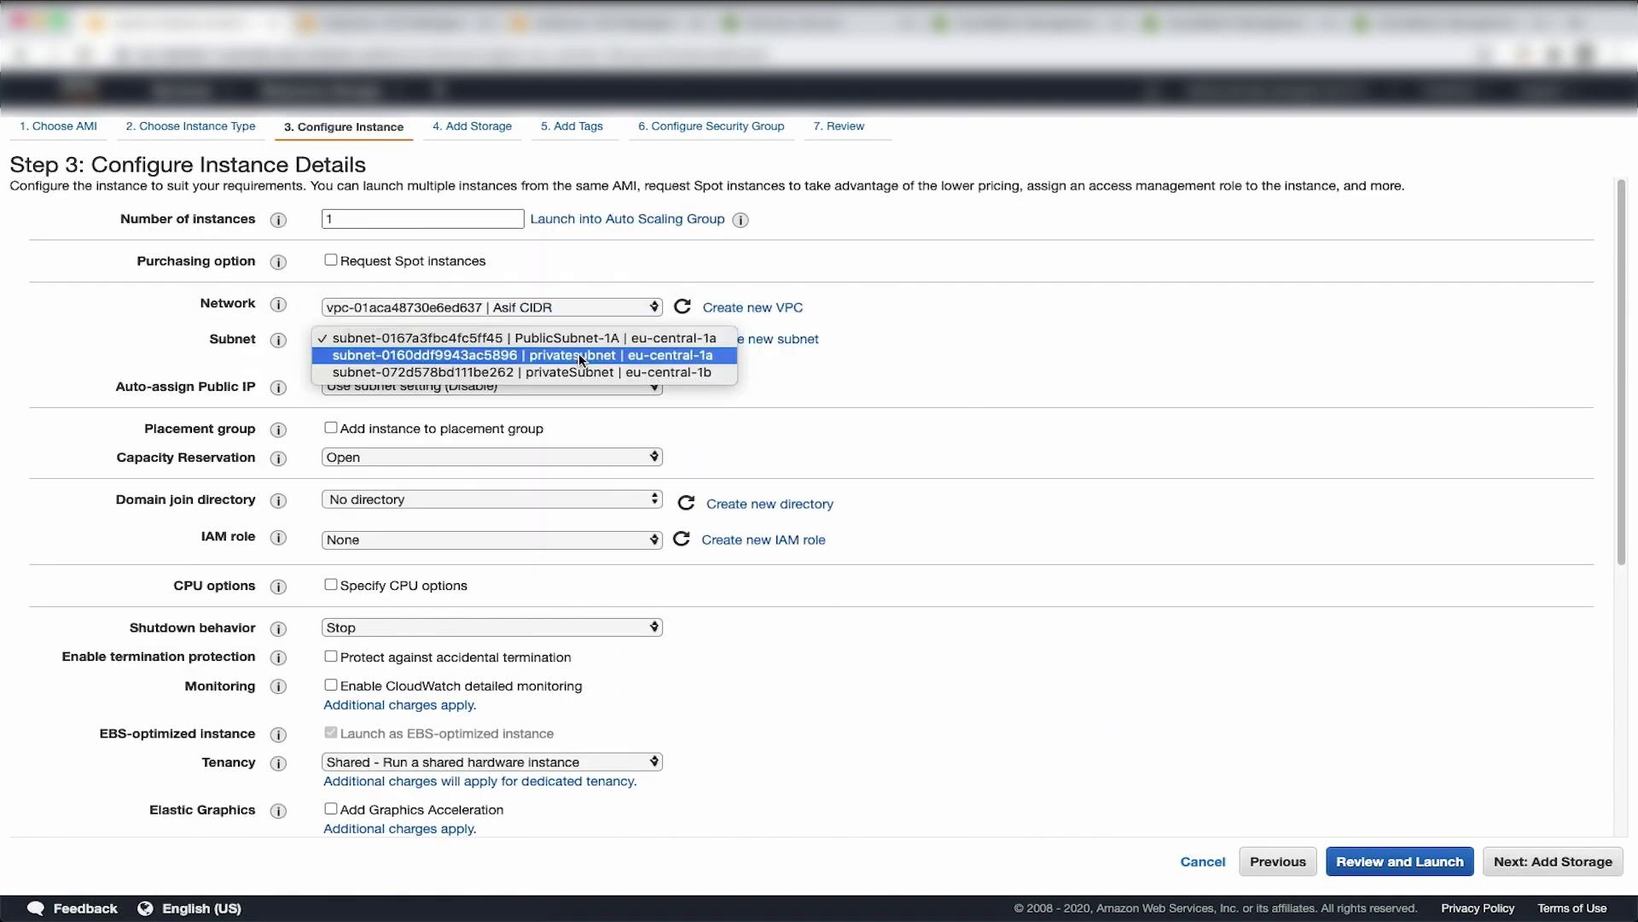
click(579, 354)
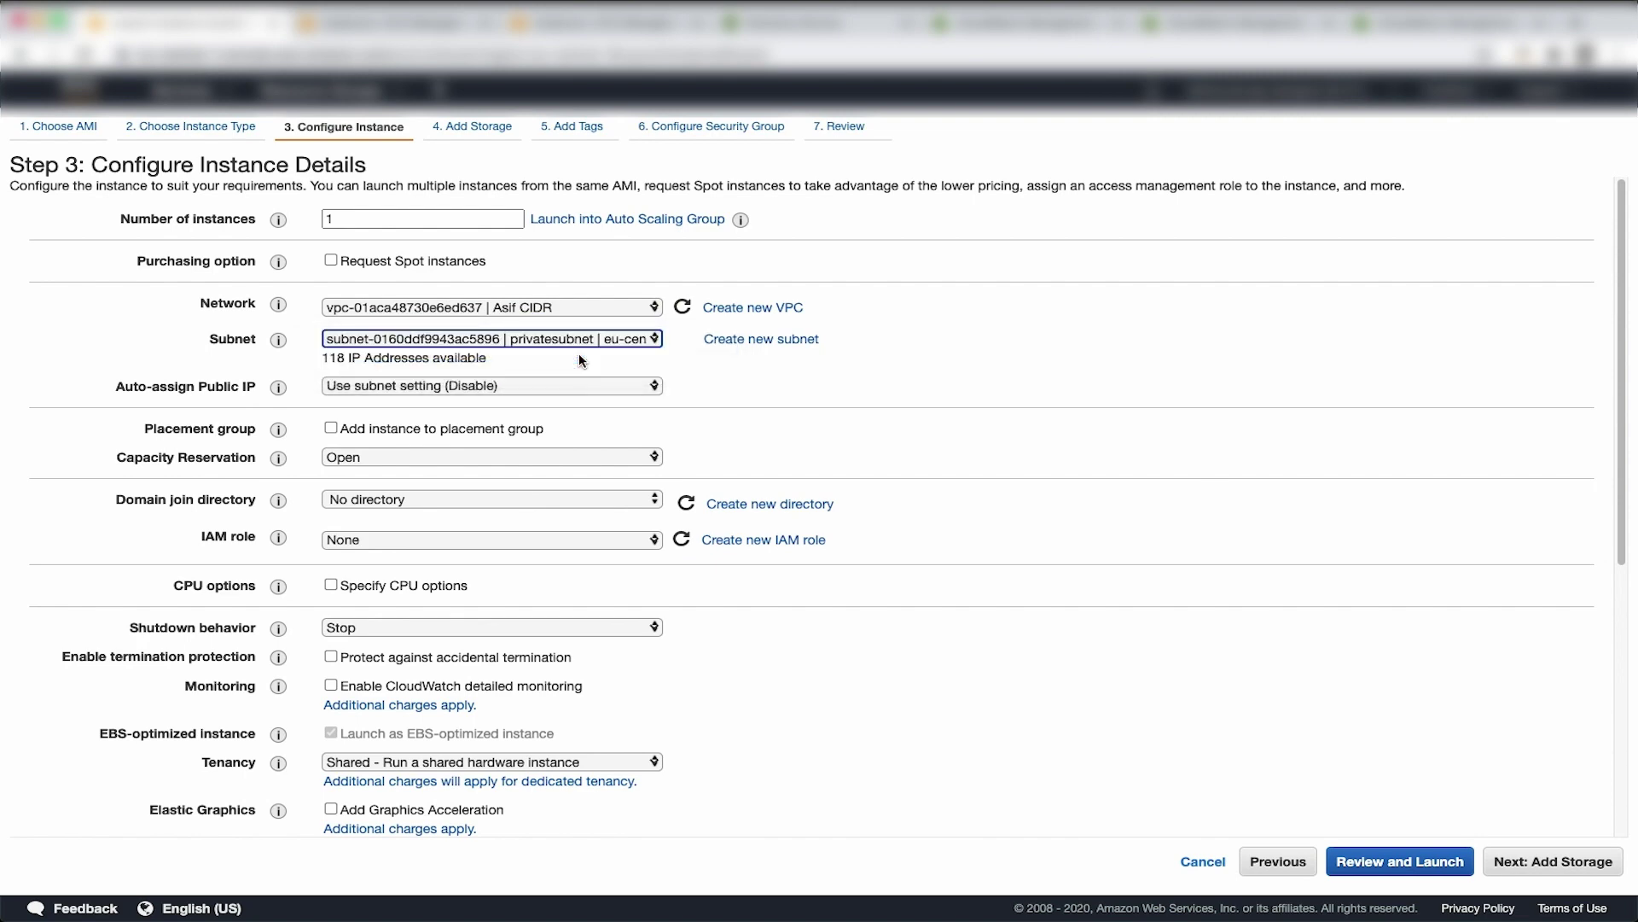
scroll(545, 483, down, 5)
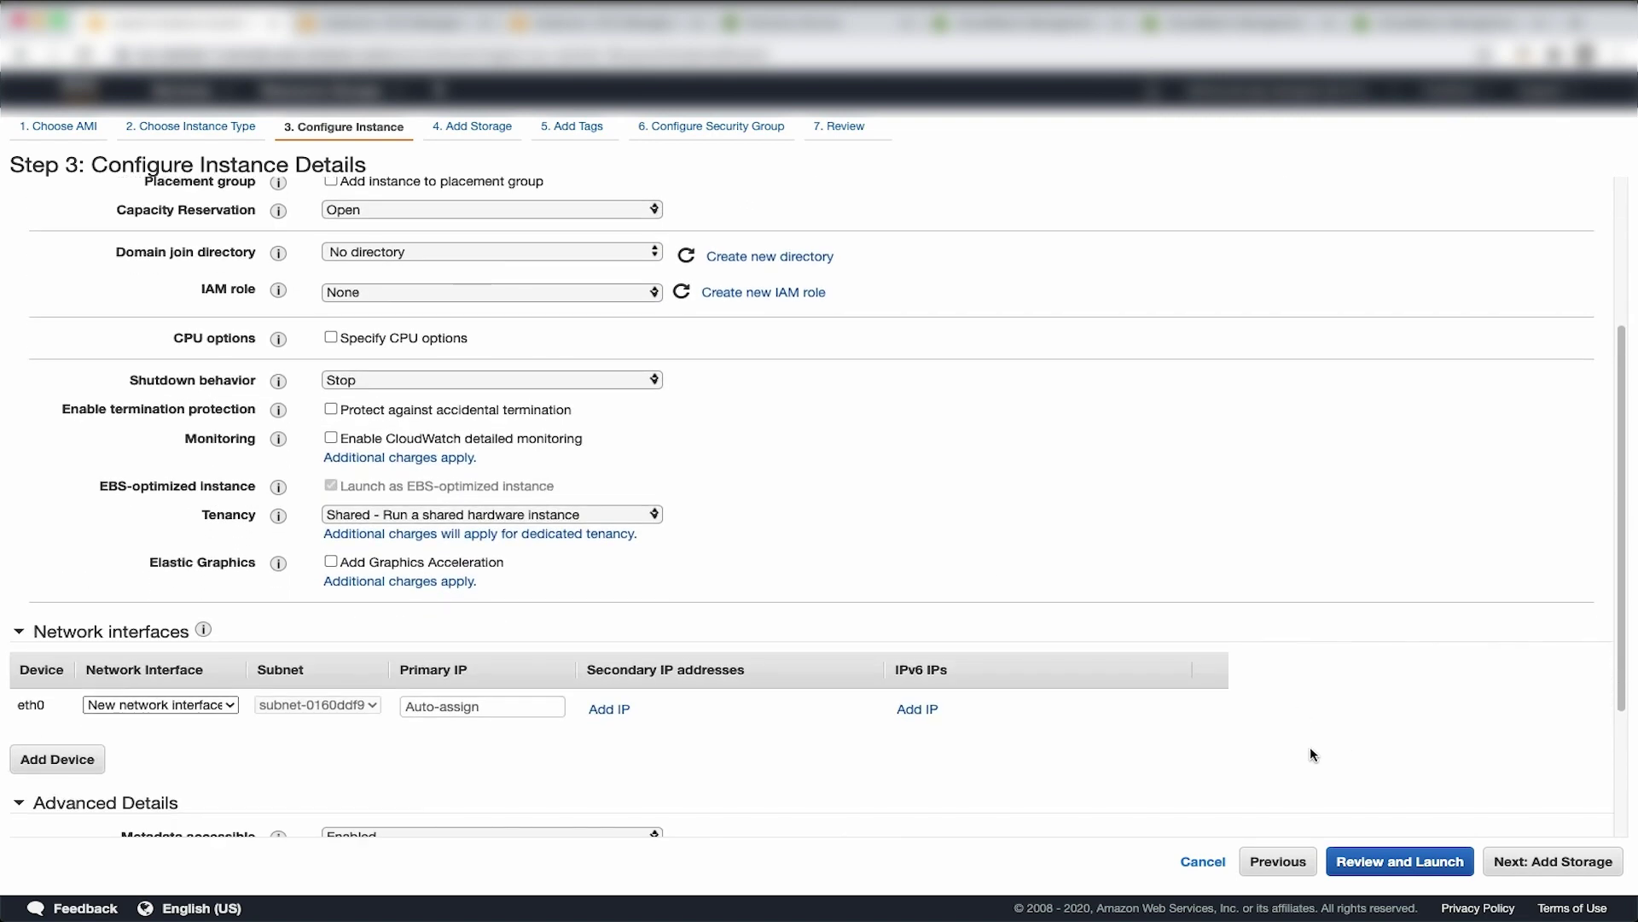
click(1508, 861)
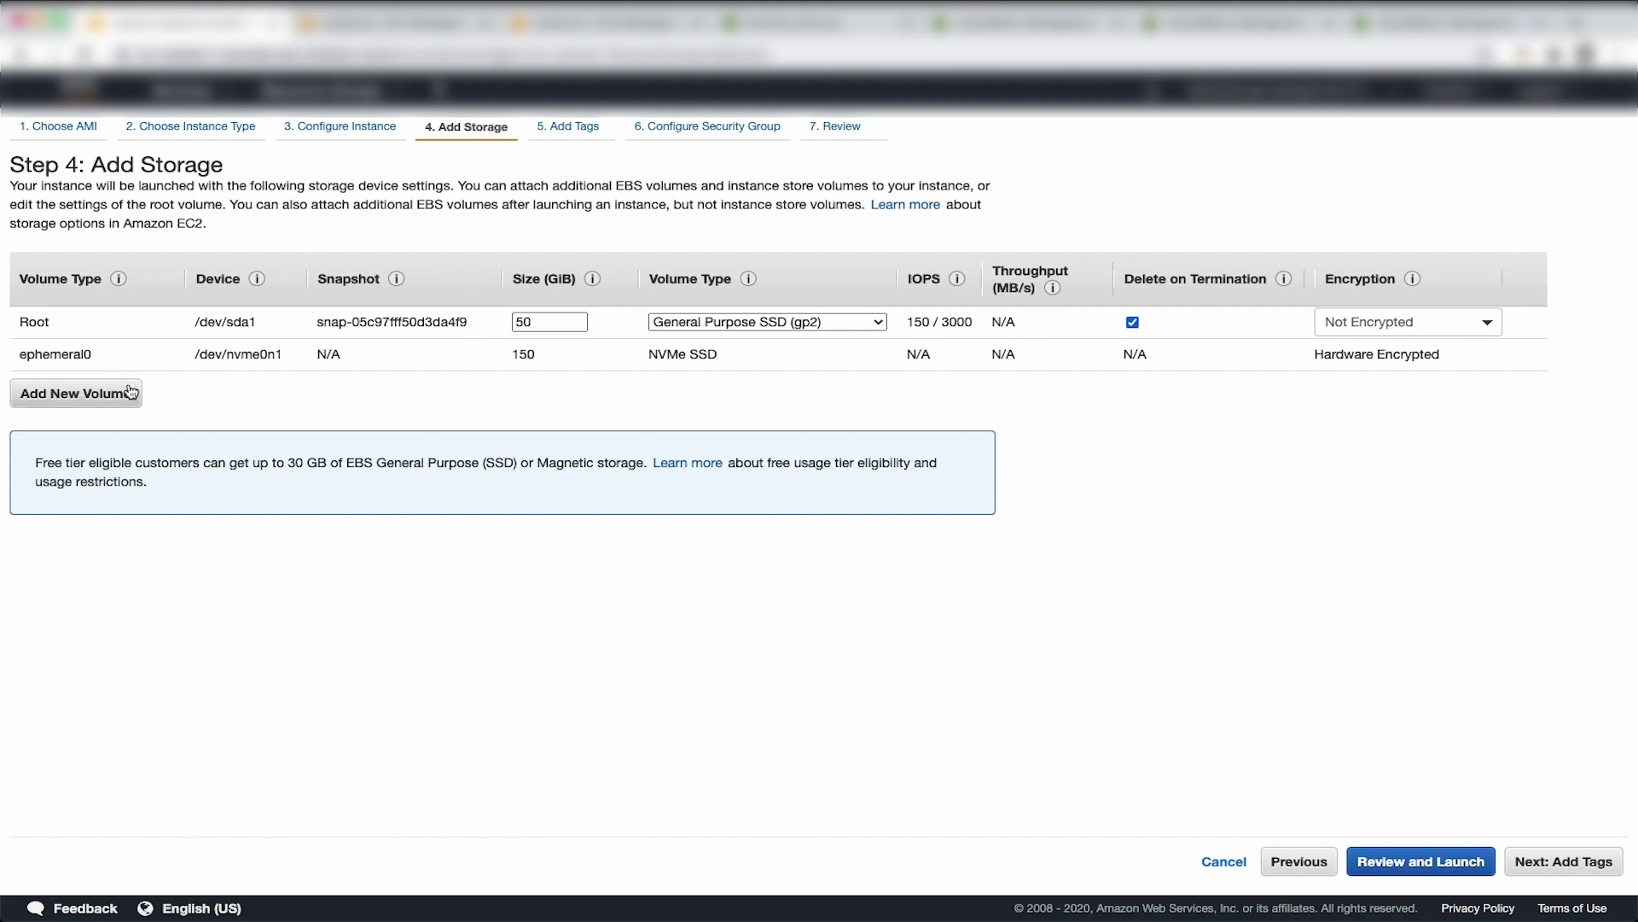
Step: Add three EBS volumes of 500 GiB each on xvdb, xvdc and xvdd, and continue to the tags
click(130, 391)
click(111, 426)
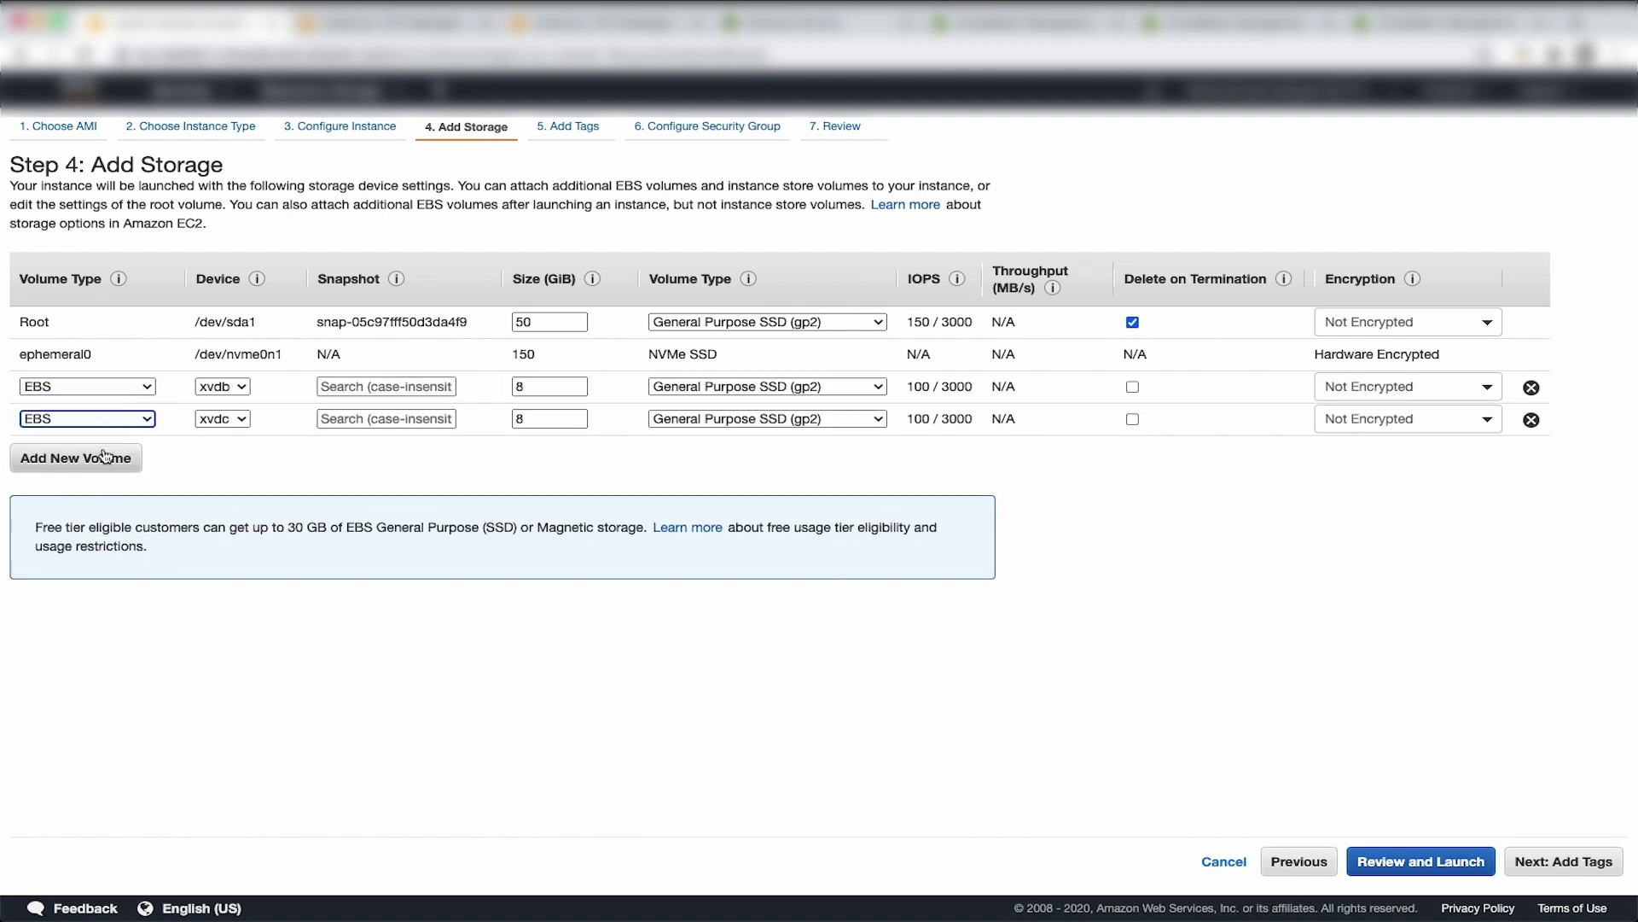
click(106, 458)
click(523, 387)
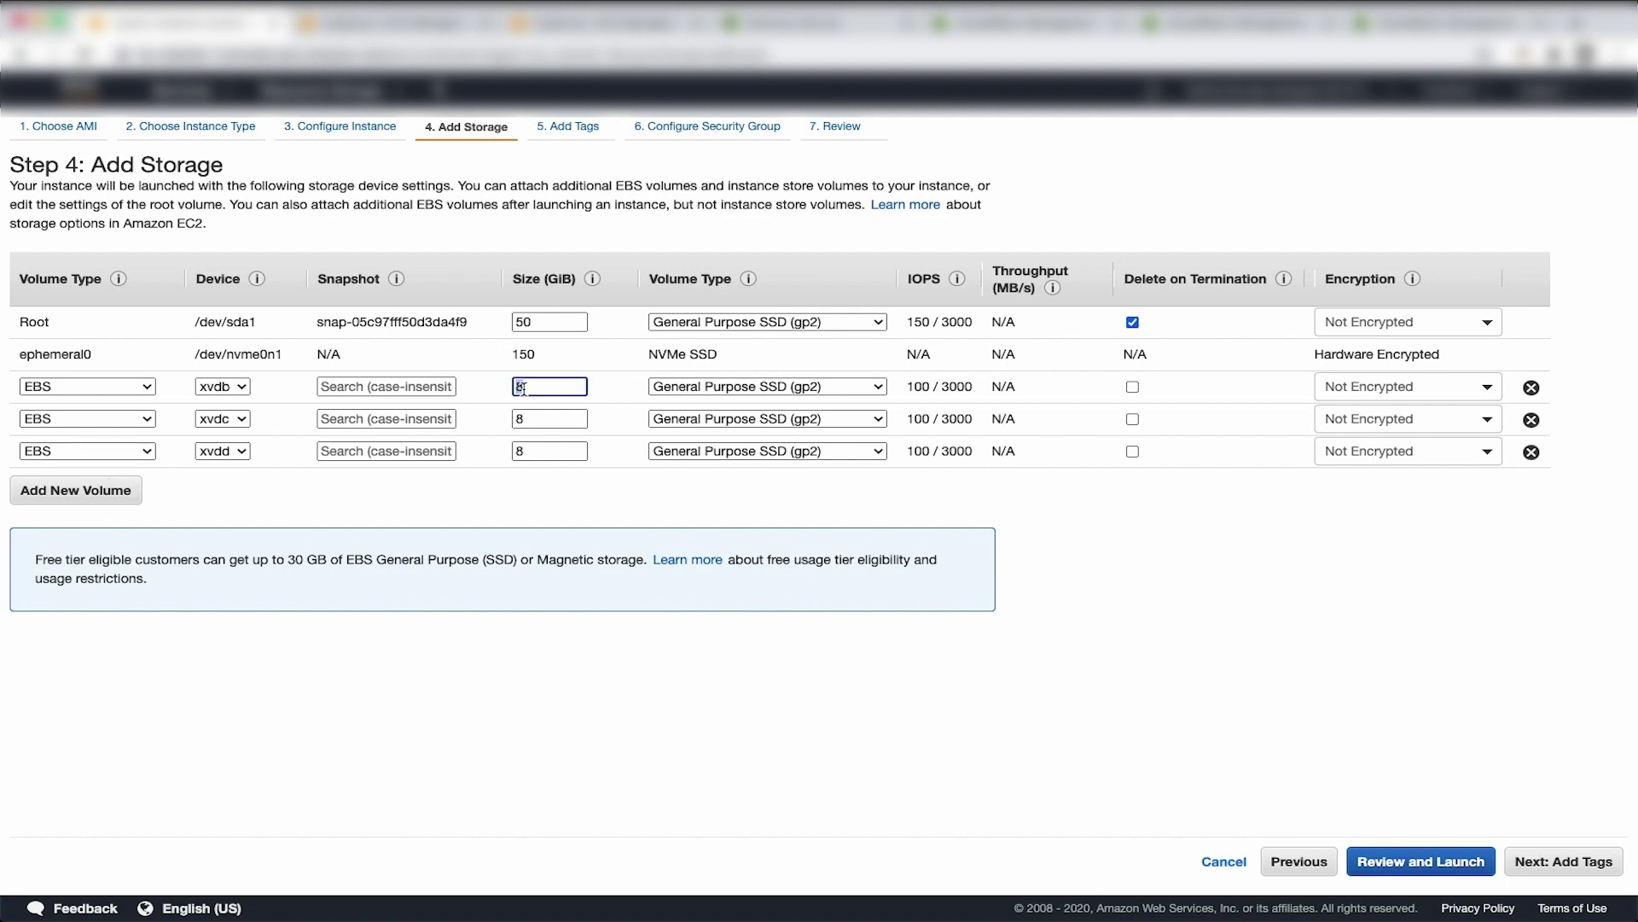
text(500)
key(Tab)
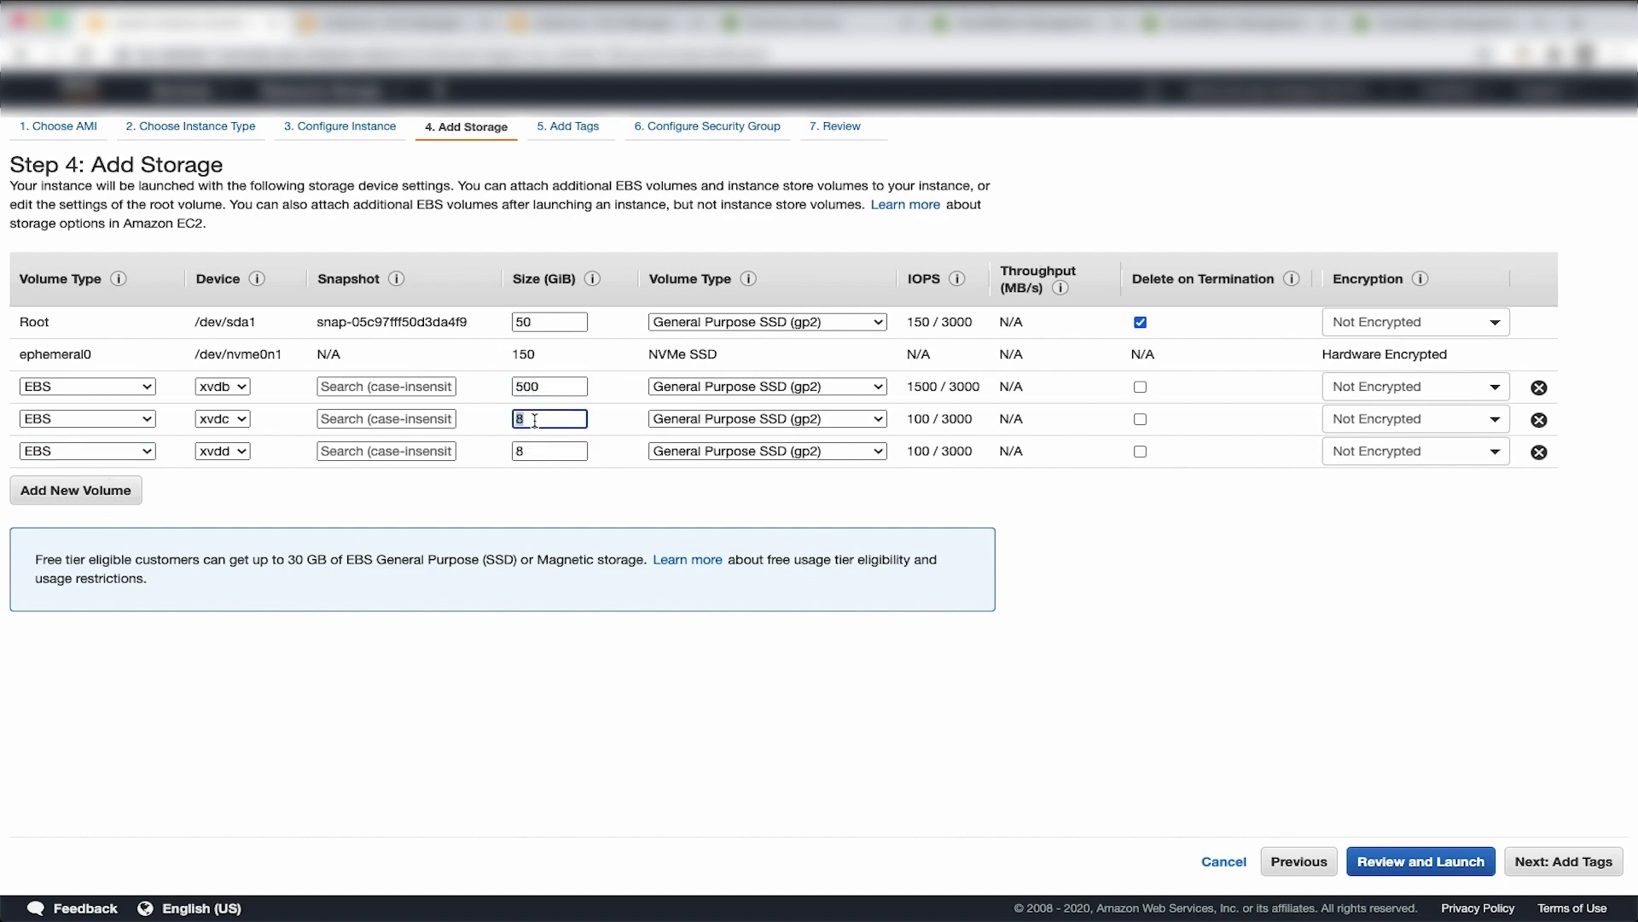
text(500)
key(Tab)
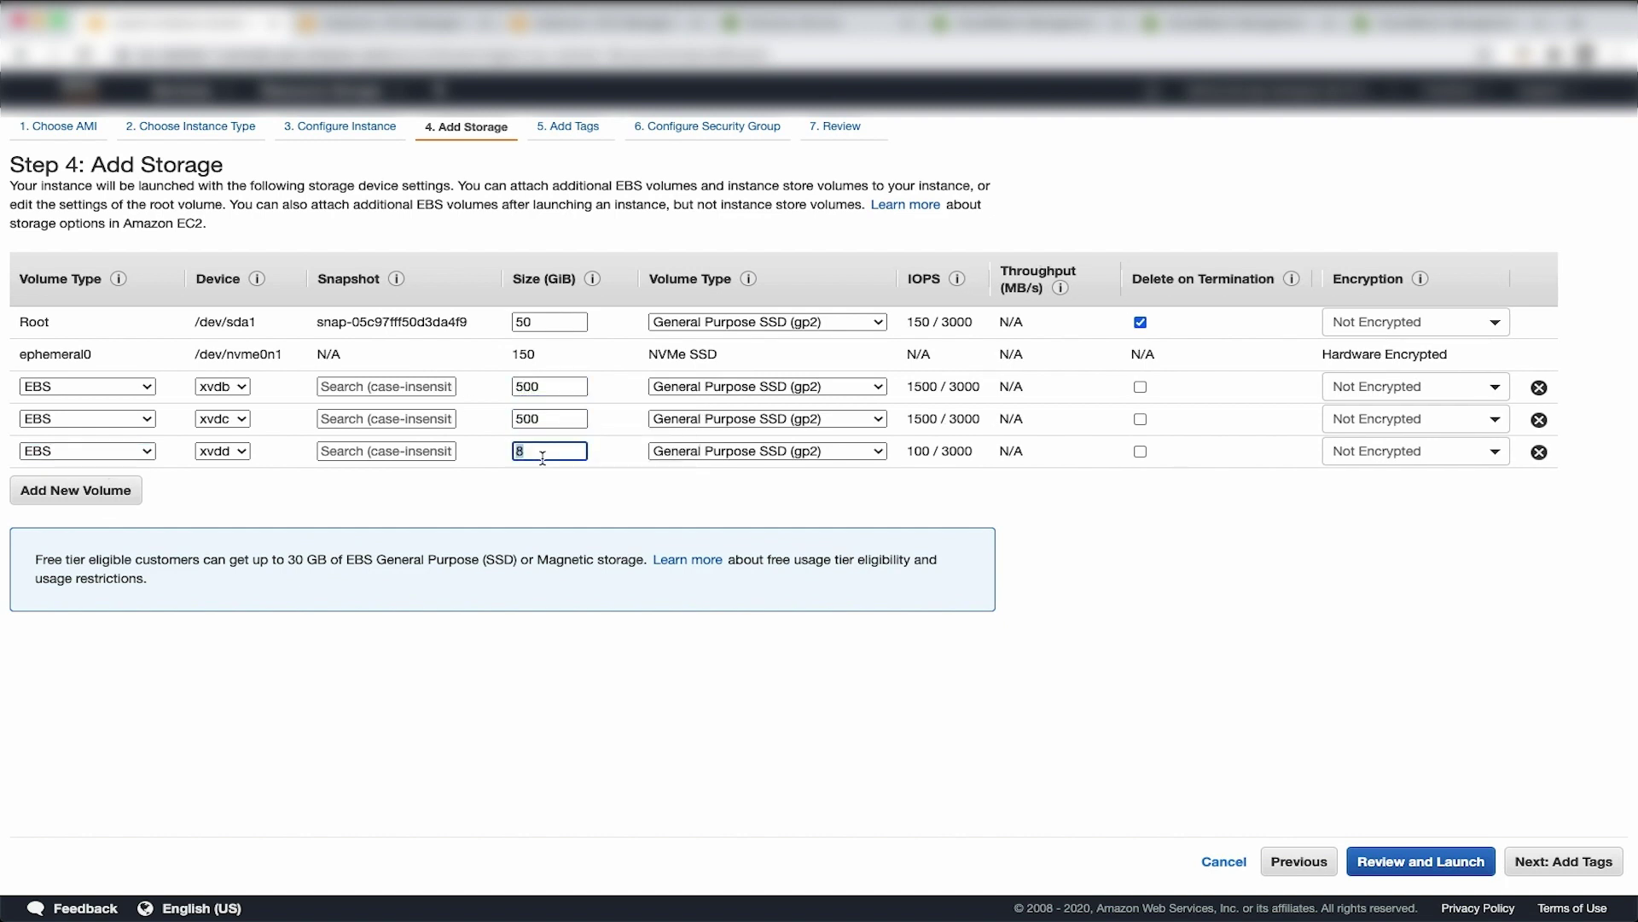
text(500)
click(1555, 863)
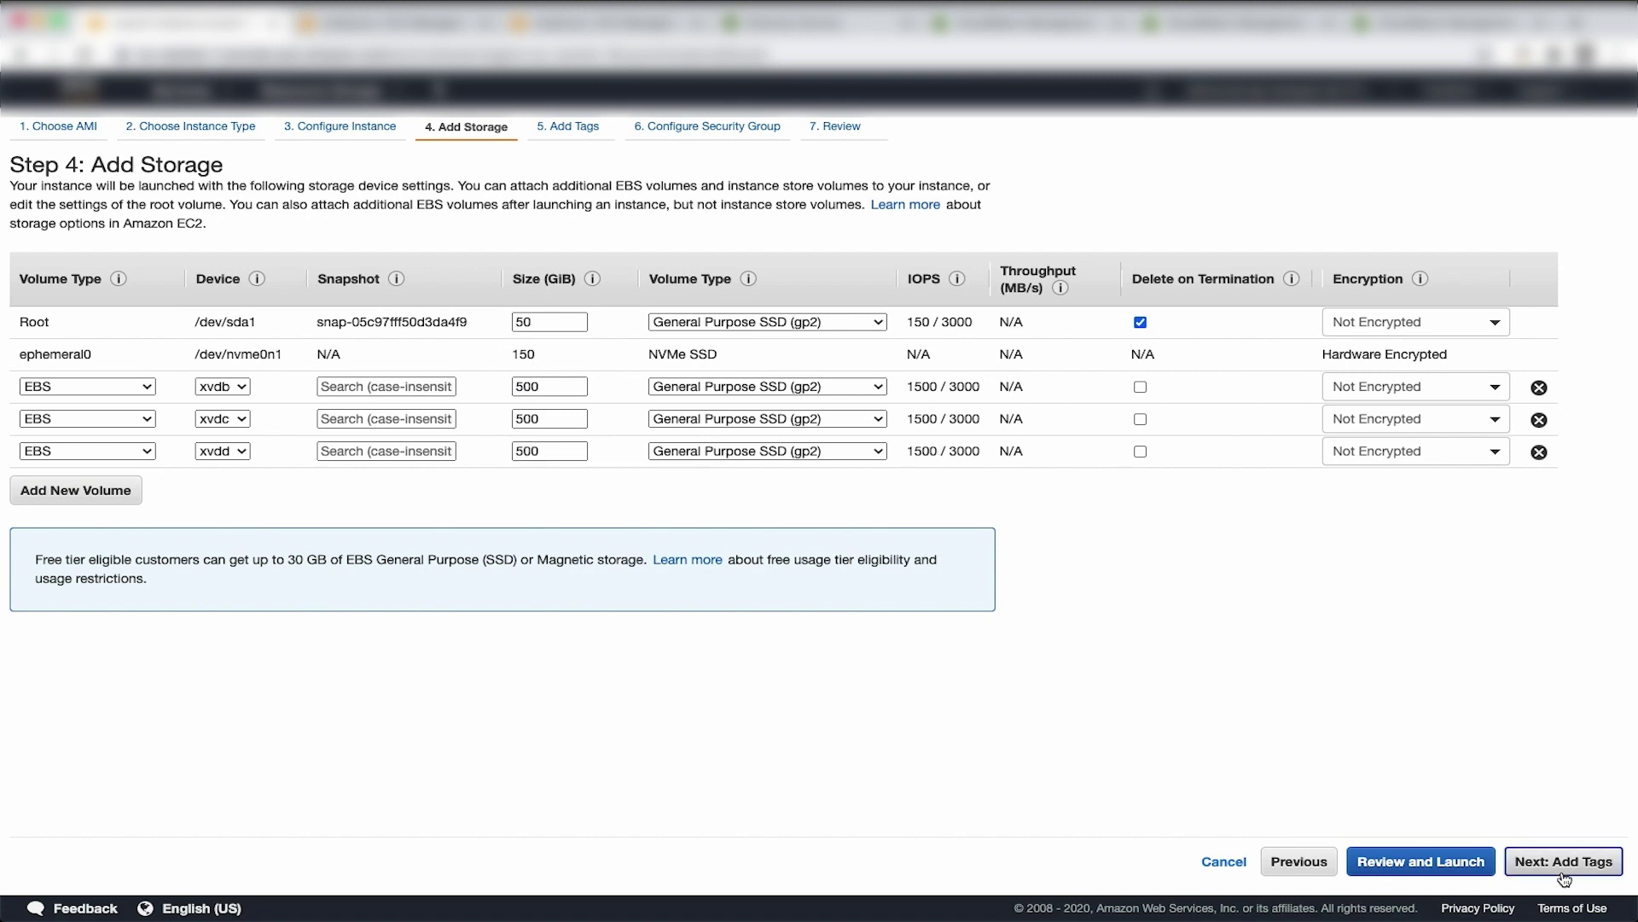
Step: Tag the instance and its volumes with key name and value sqlhademo, and continue to the security group settings
click(47, 414)
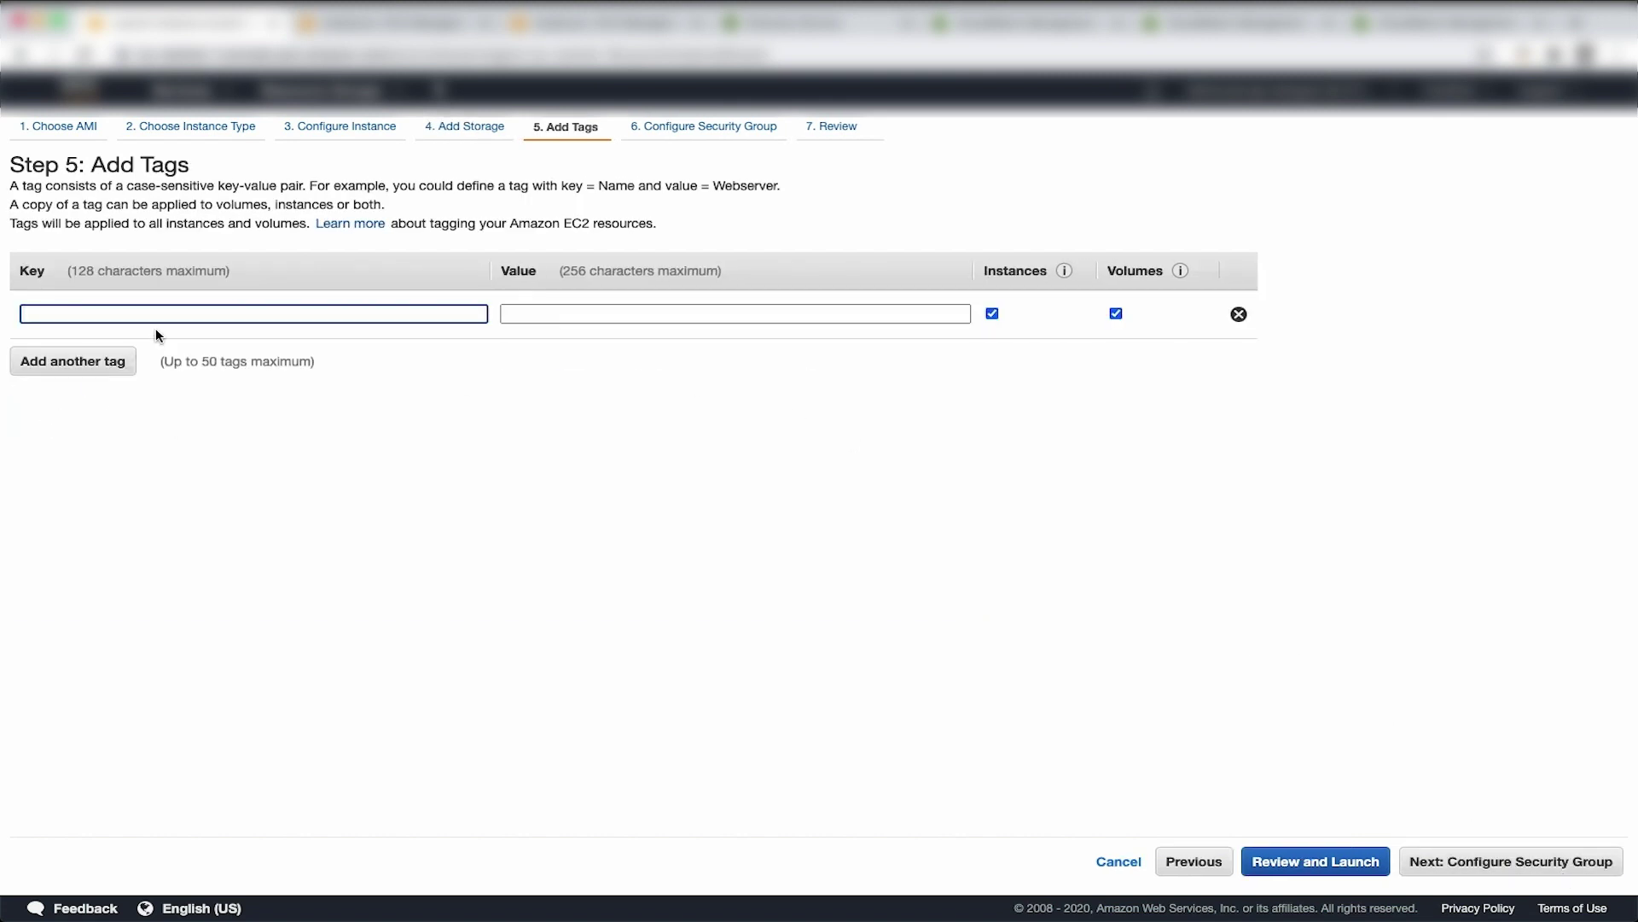
text(name)
key(Tab)
text(sqlha)
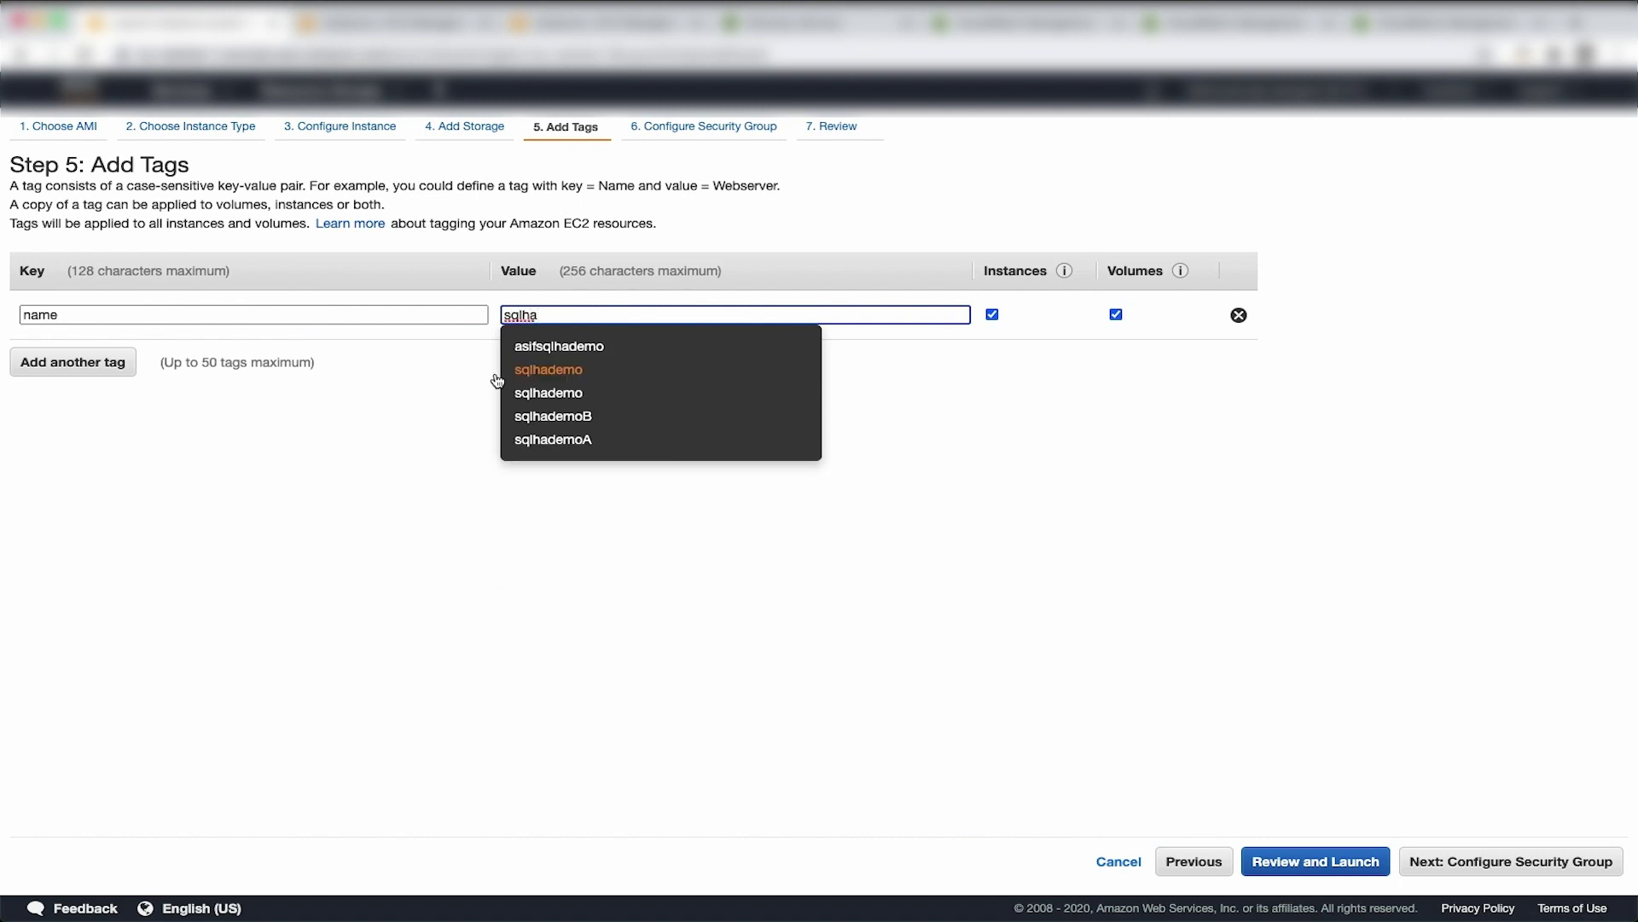
click(565, 369)
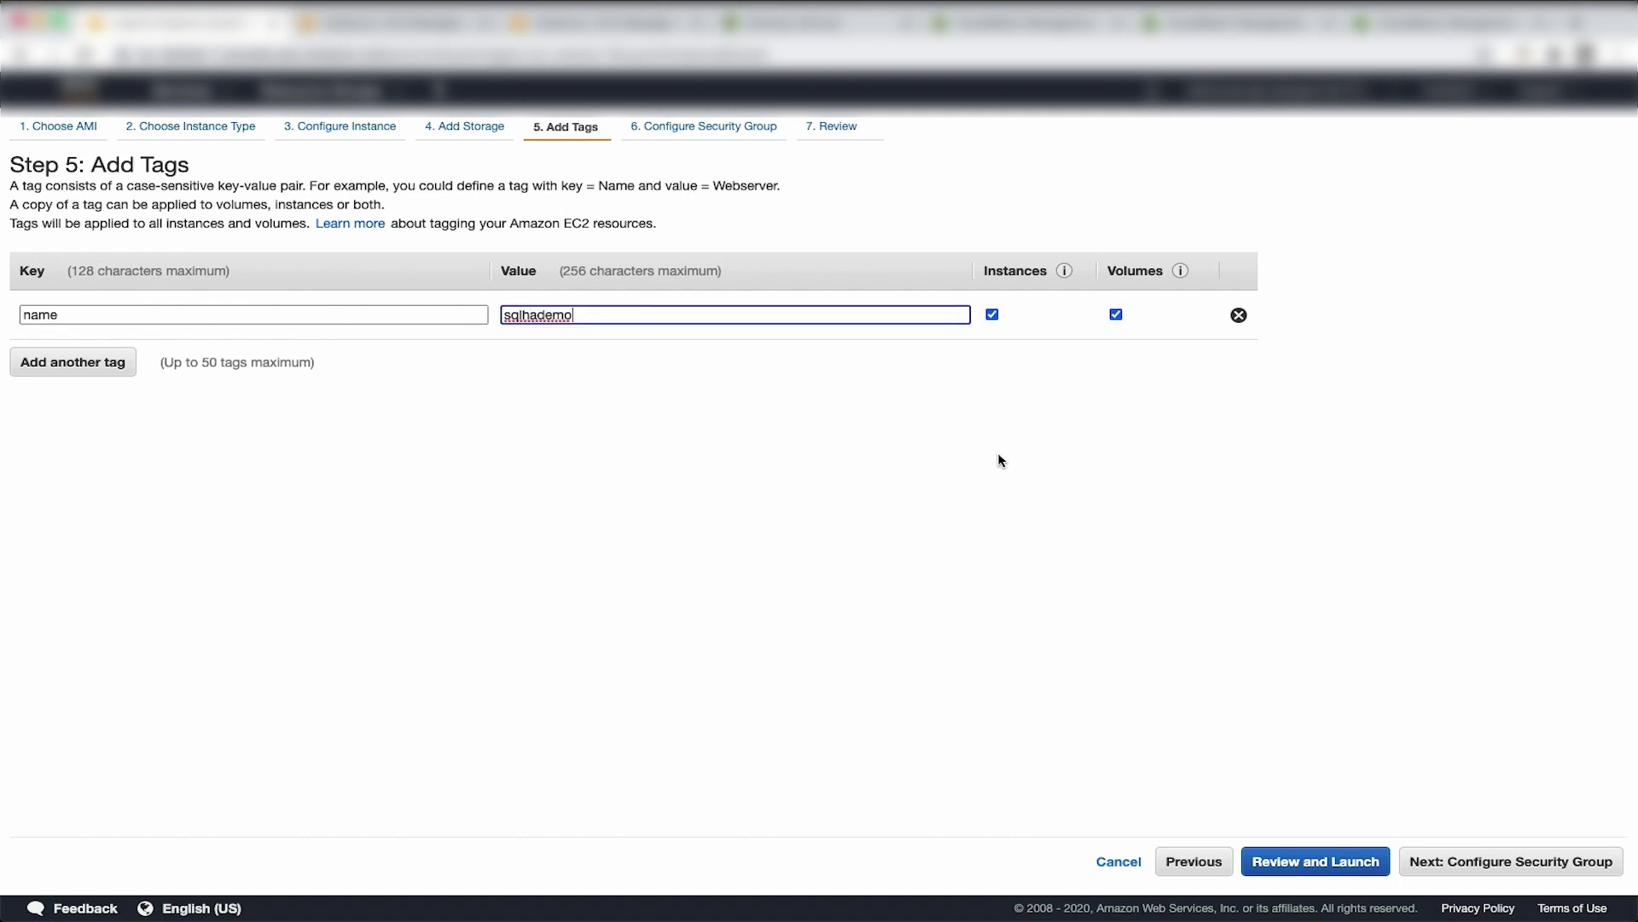
click(1527, 861)
Step: Assign the existing MSSQLServer security group to the instance and proceed to the launch review
click(397, 259)
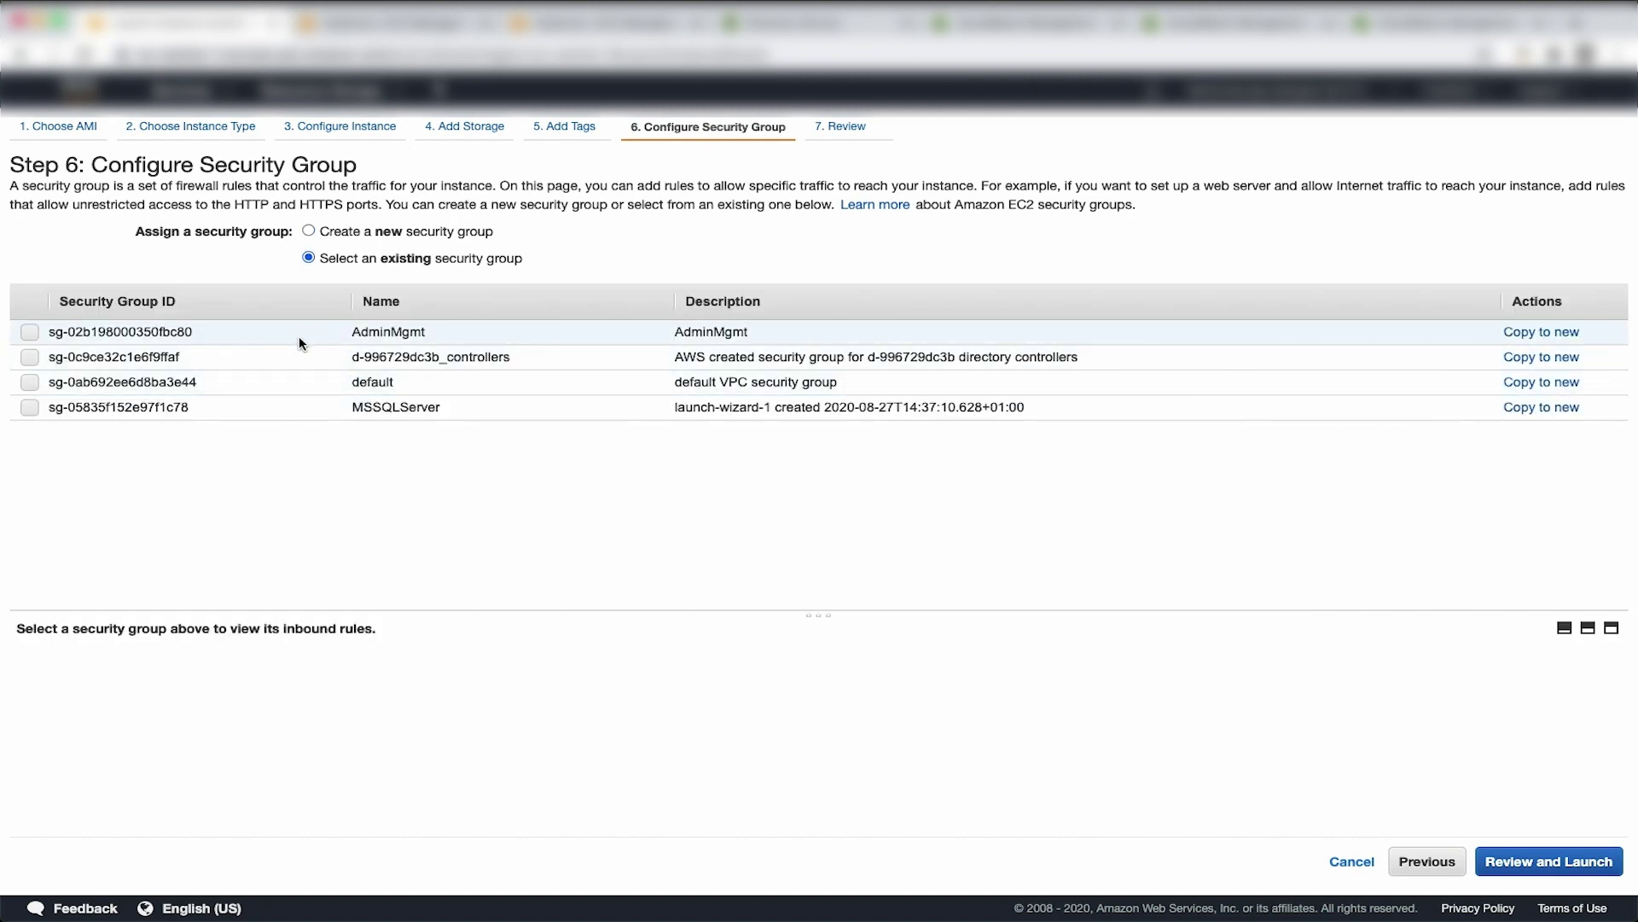
click(30, 408)
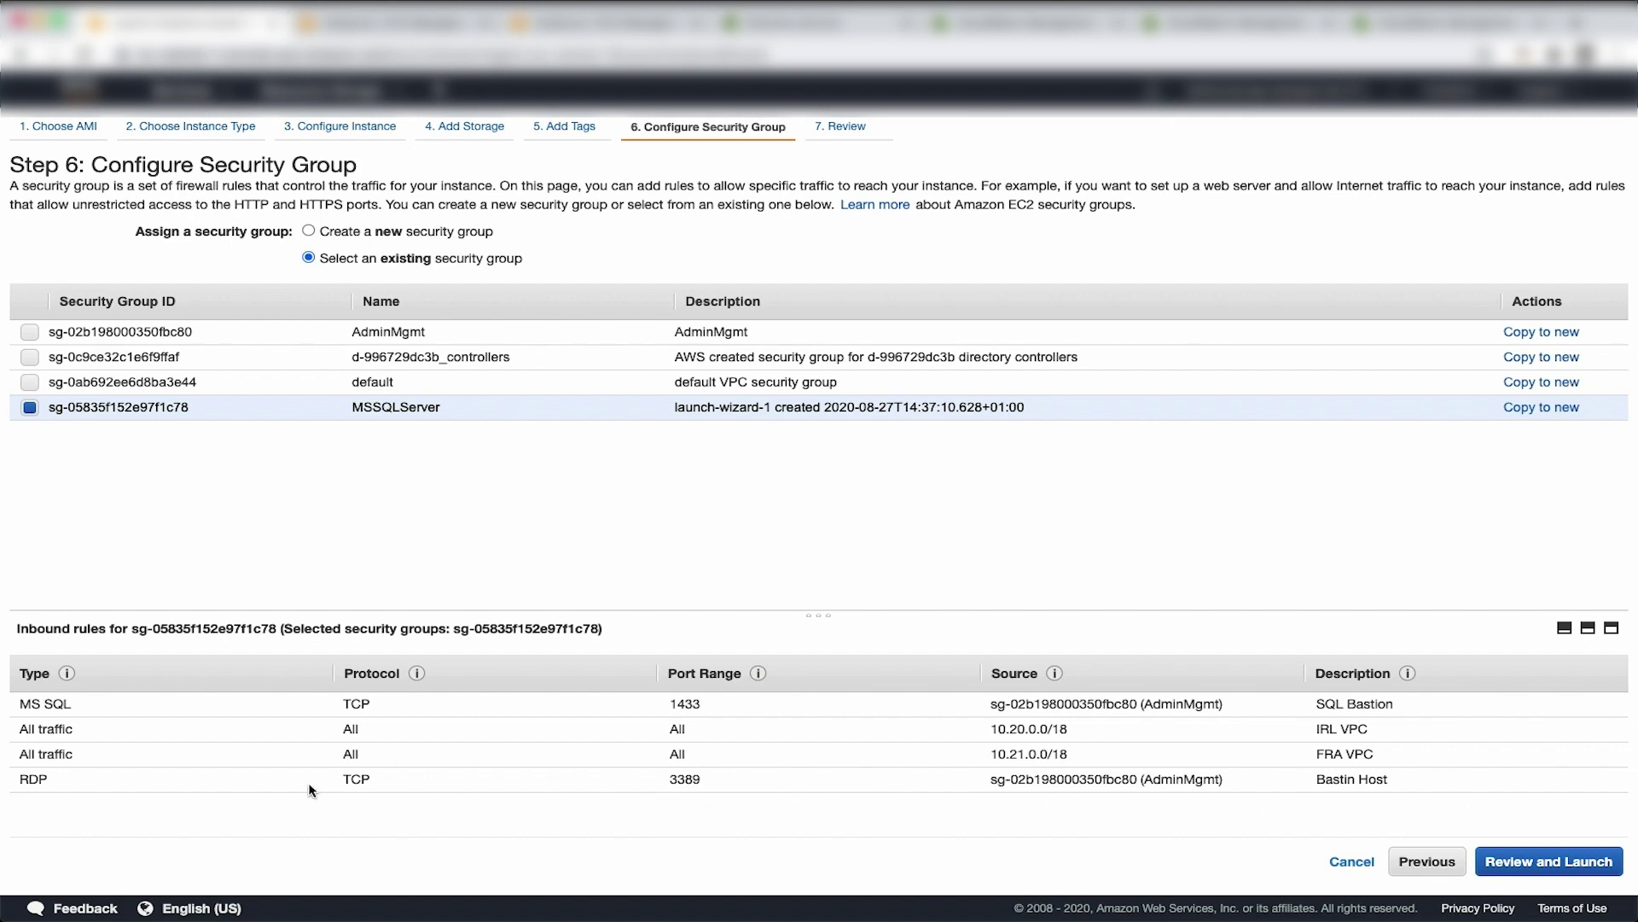
click(1564, 862)
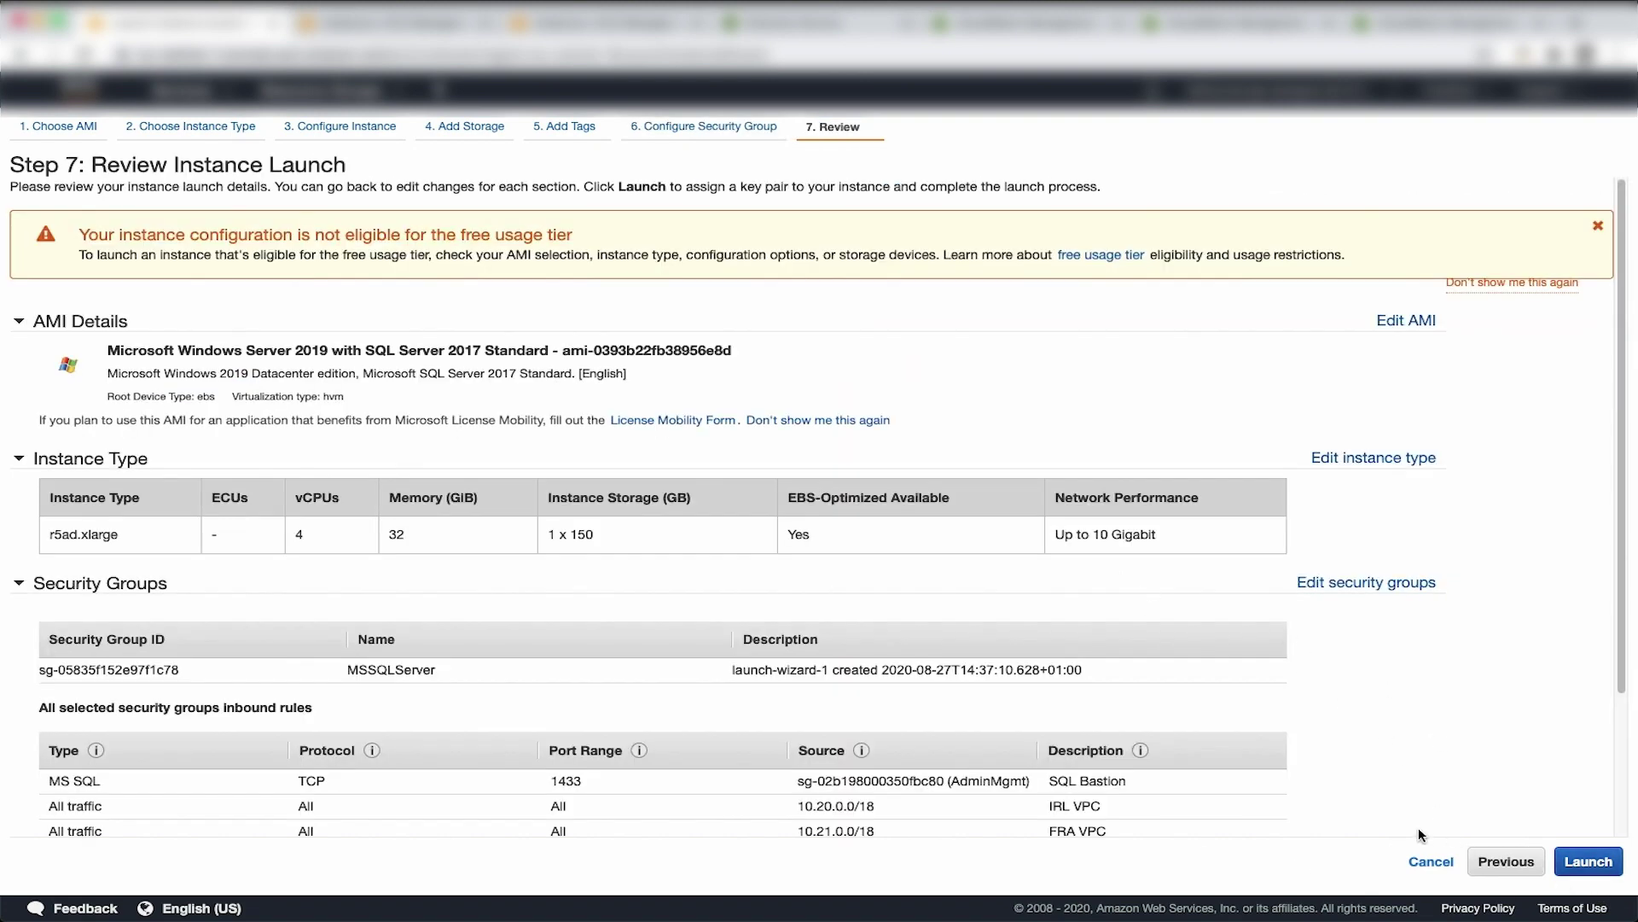
Step: Examine the inbound security rules of the sqlhademoC instance in the eu-west-1 region, including their ports and sources
click(429, 33)
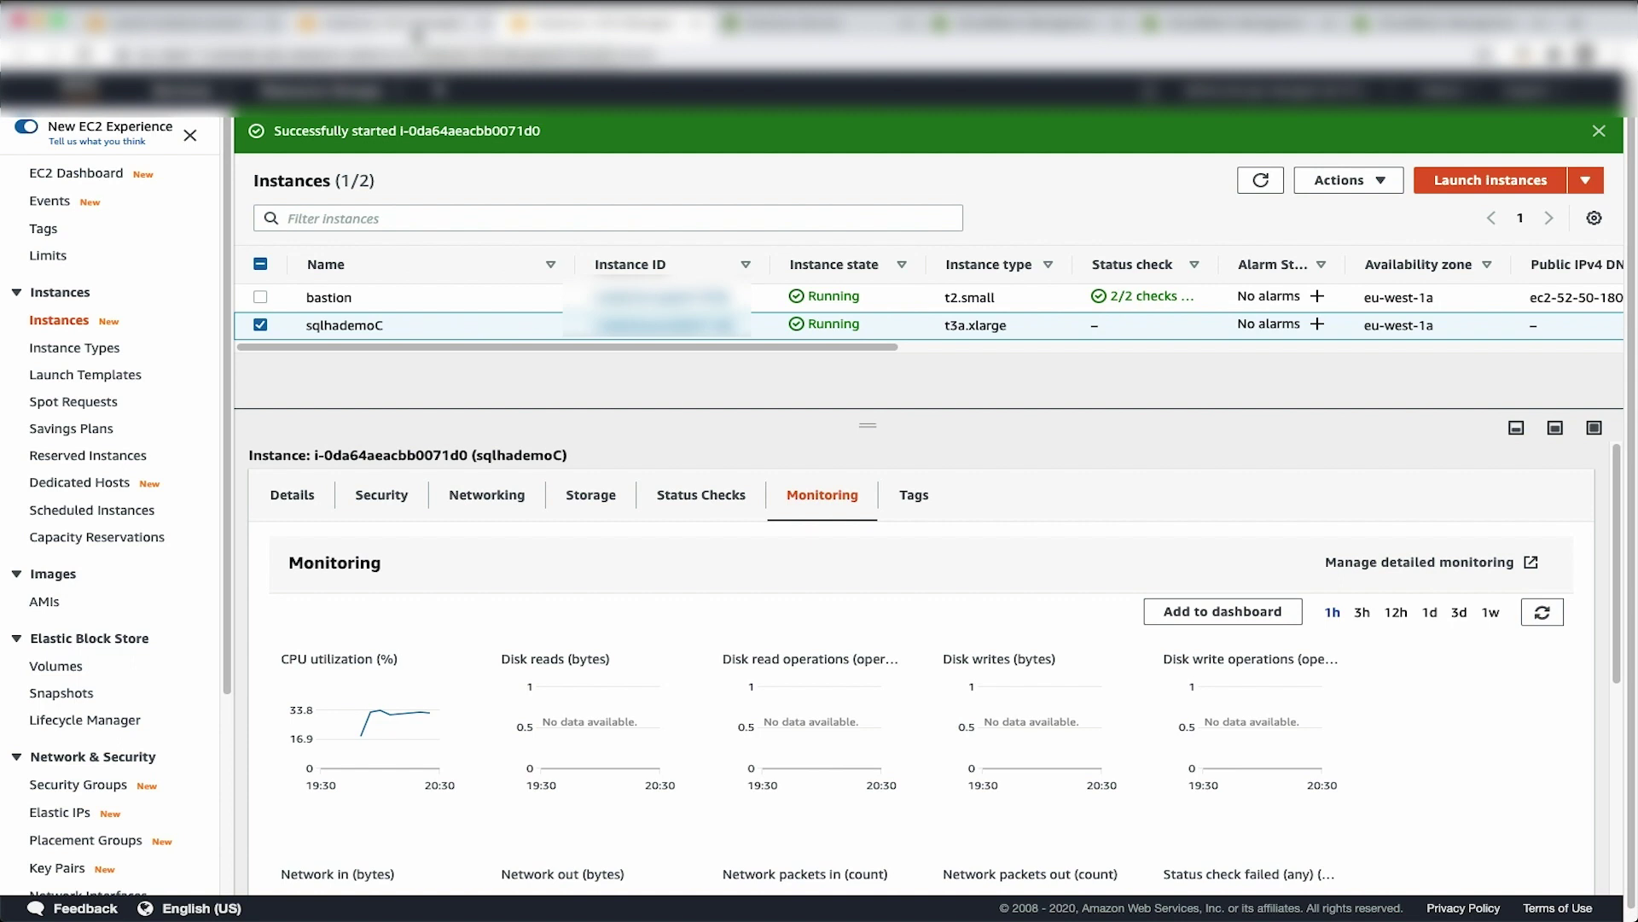
click(363, 504)
scroll(475, 702, down, 3)
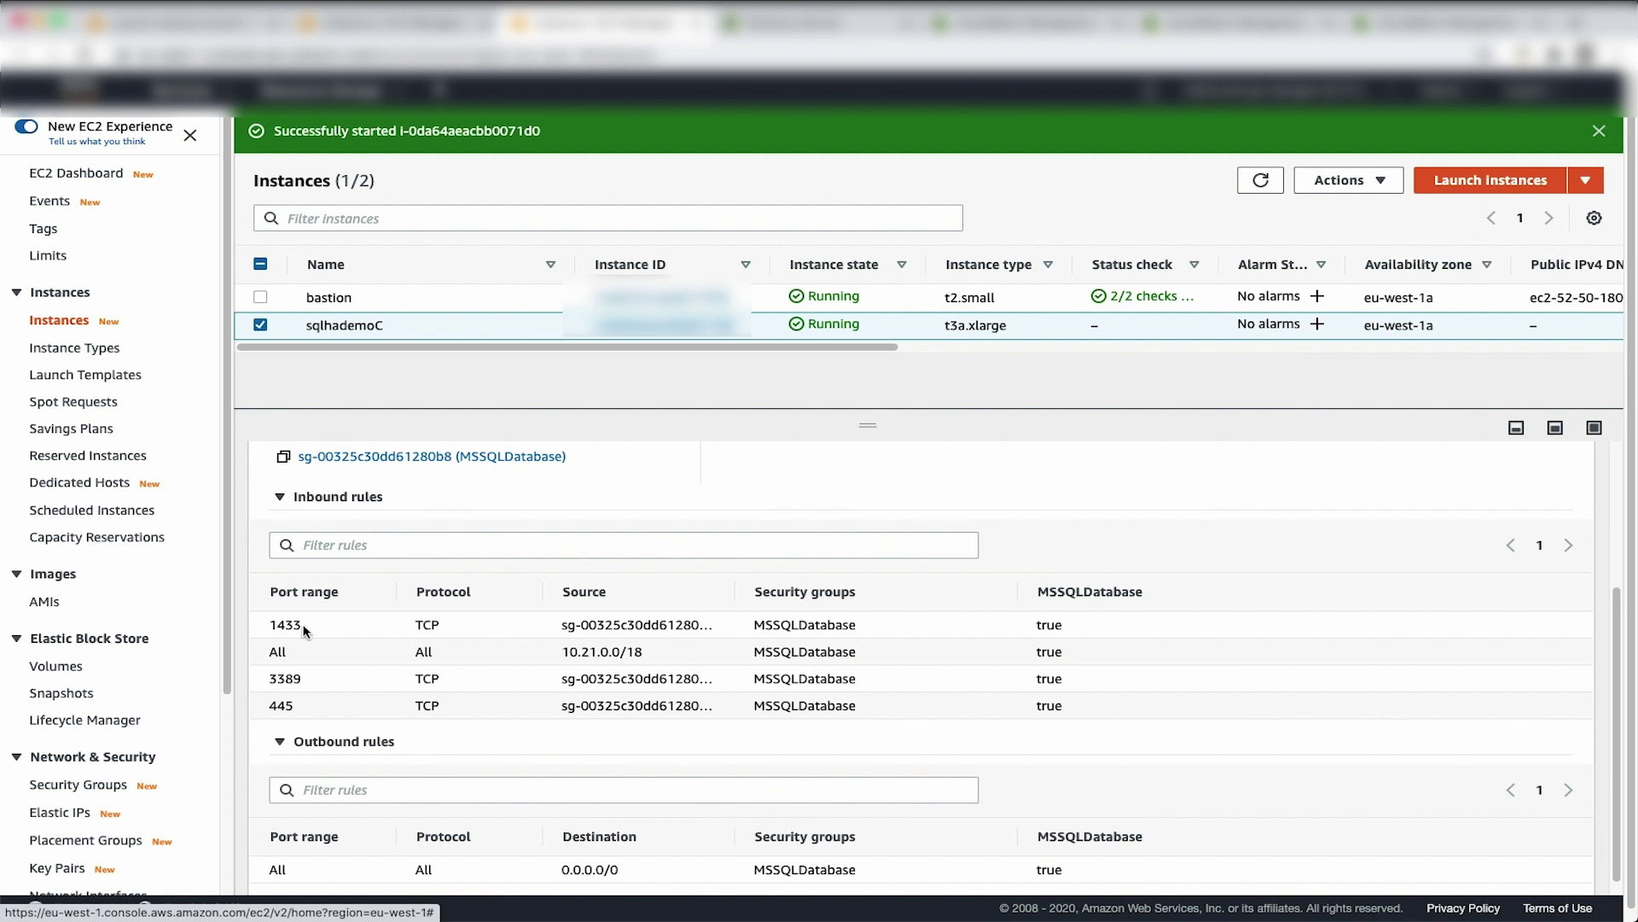
double_click(289, 685)
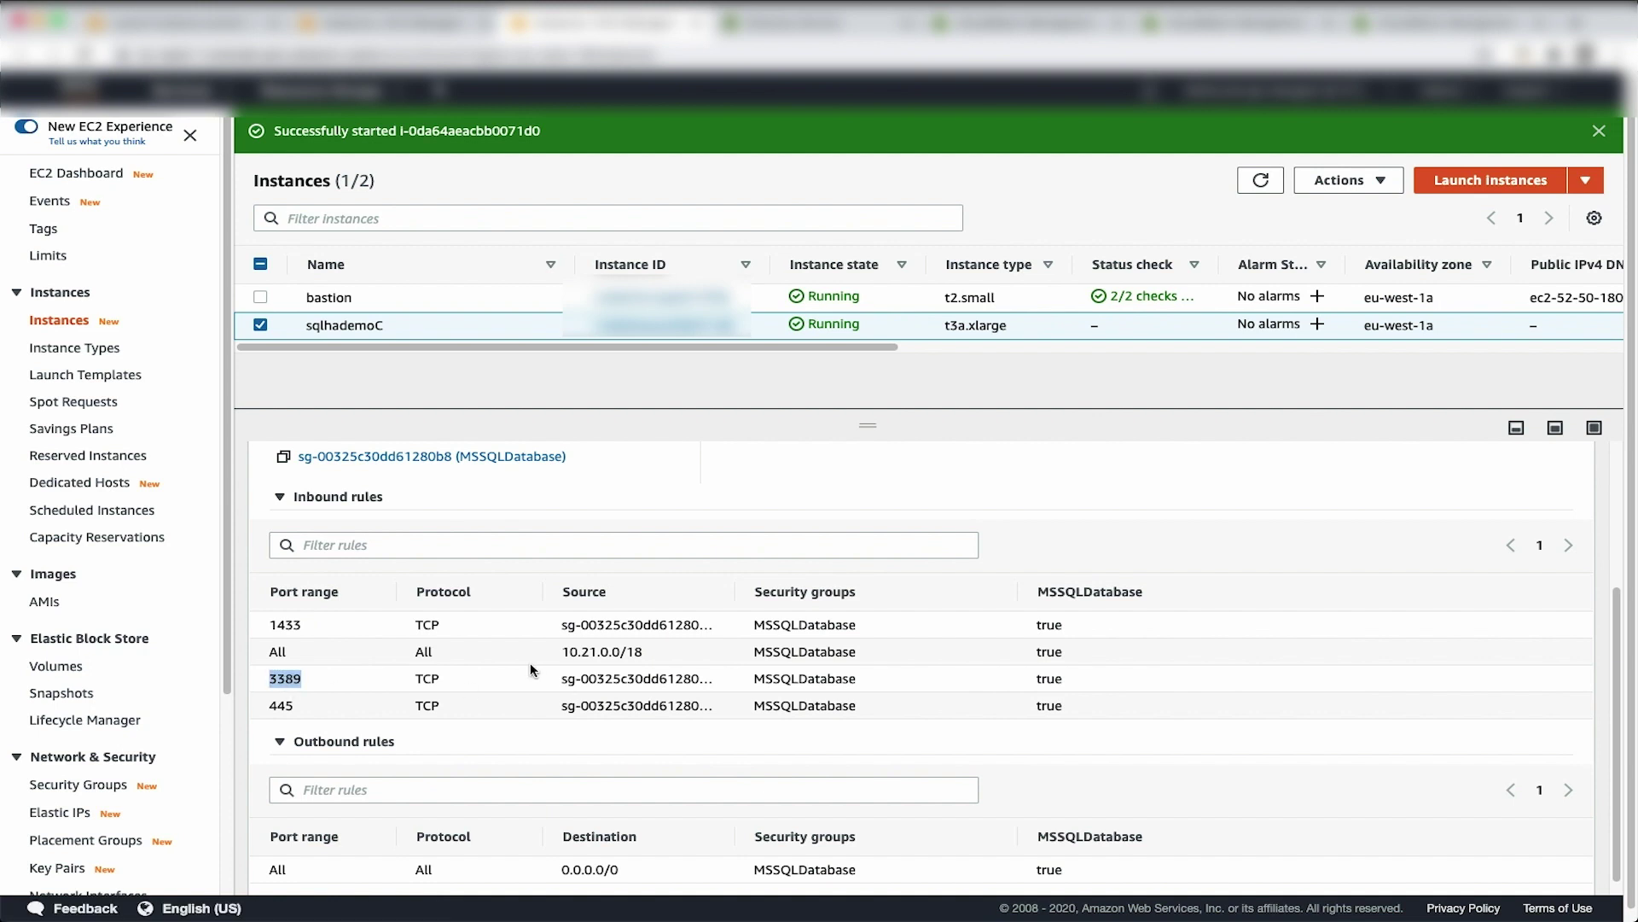
triple_click(581, 653)
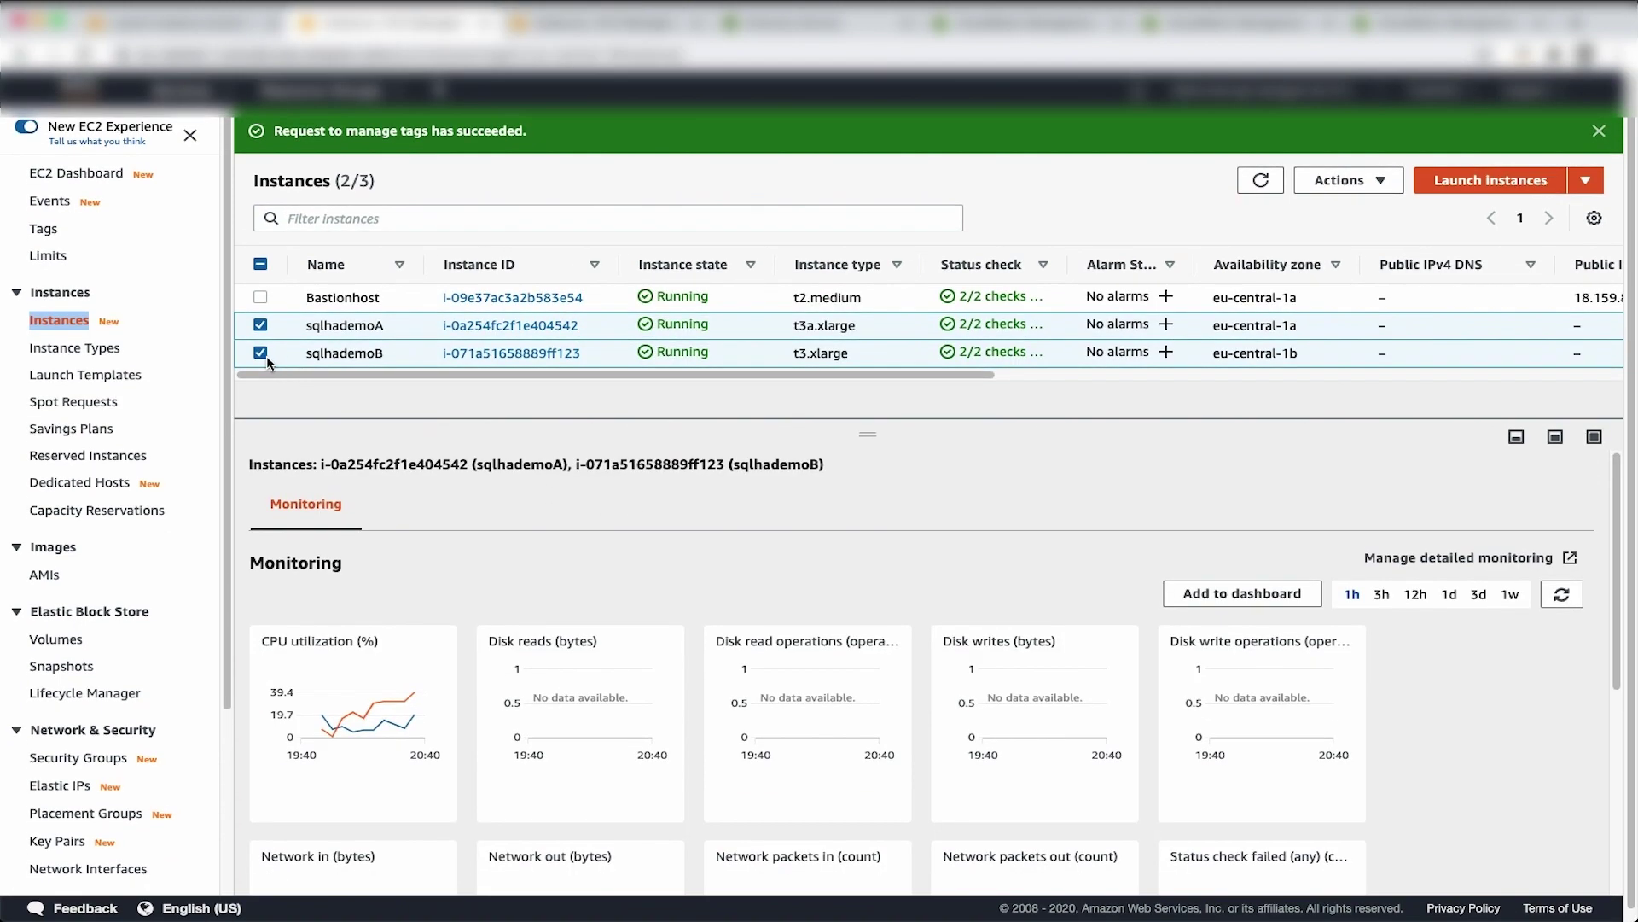
Step: Examine the inbound security rules and their sources for only the sqlhademoA instance in the eu-central-1 region
click(260, 353)
click(381, 505)
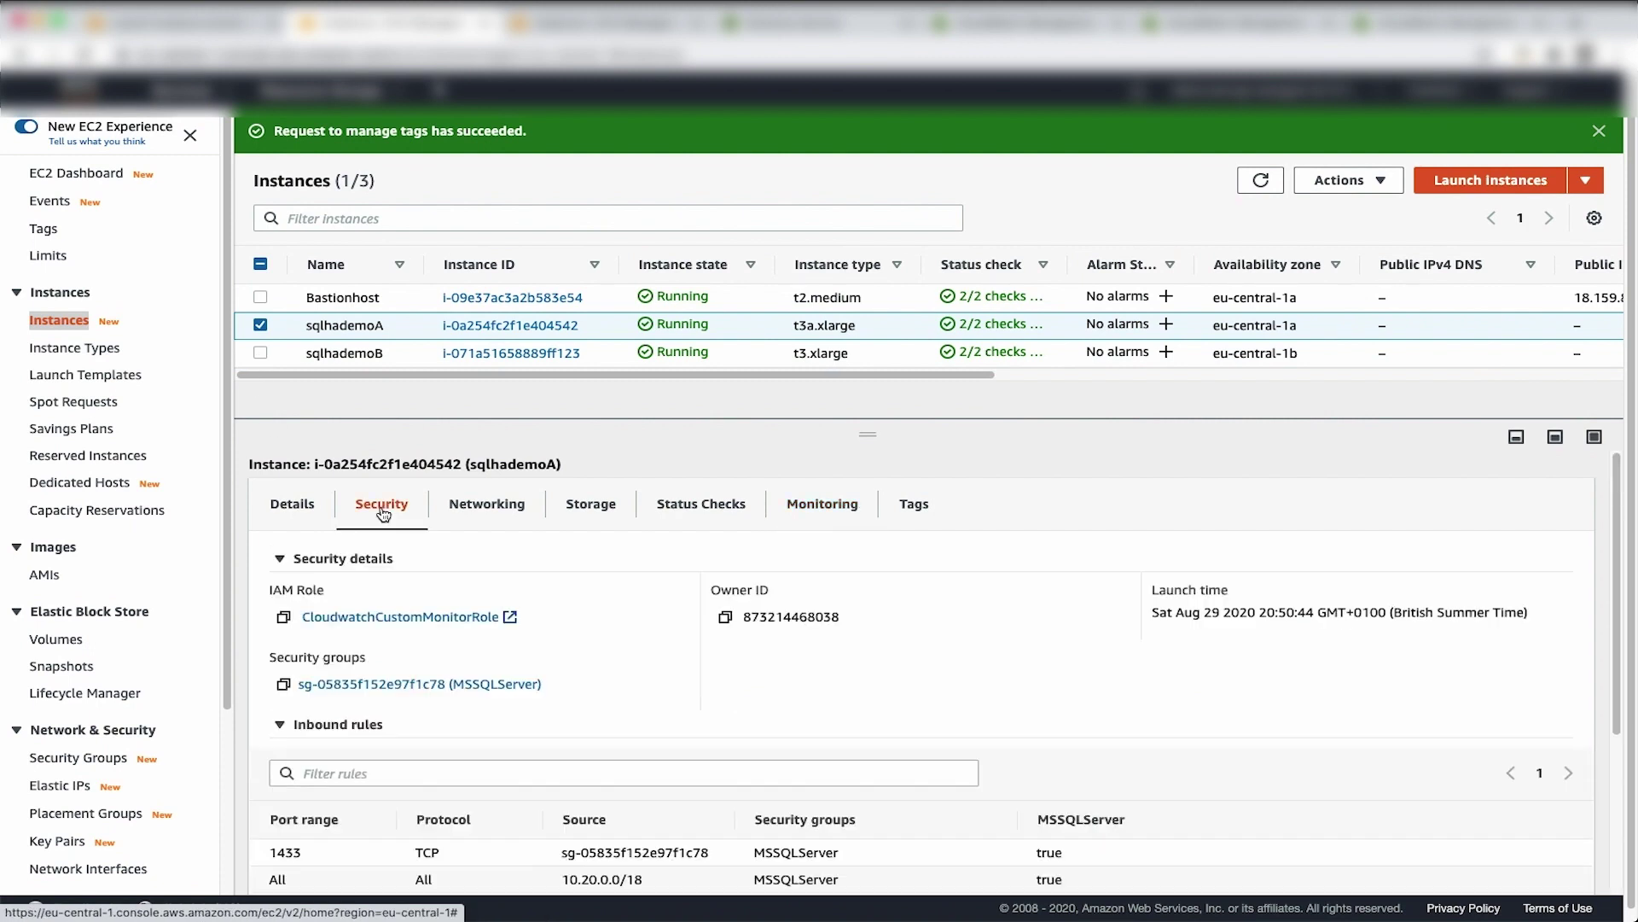
scroll(507, 746, down, 3)
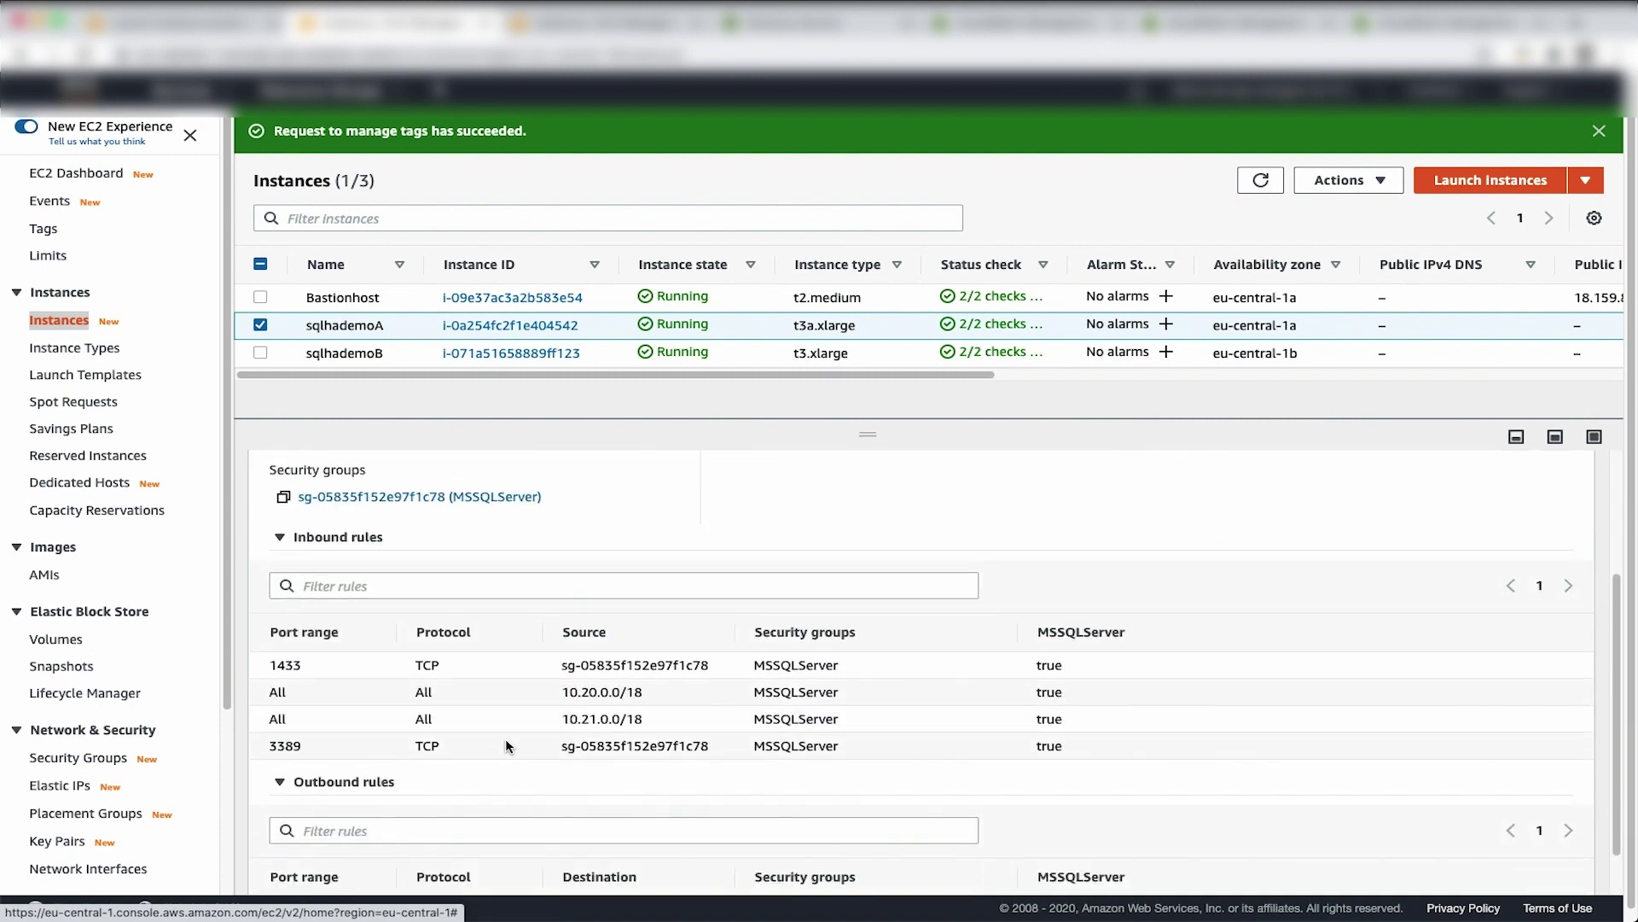
double_click(603, 666)
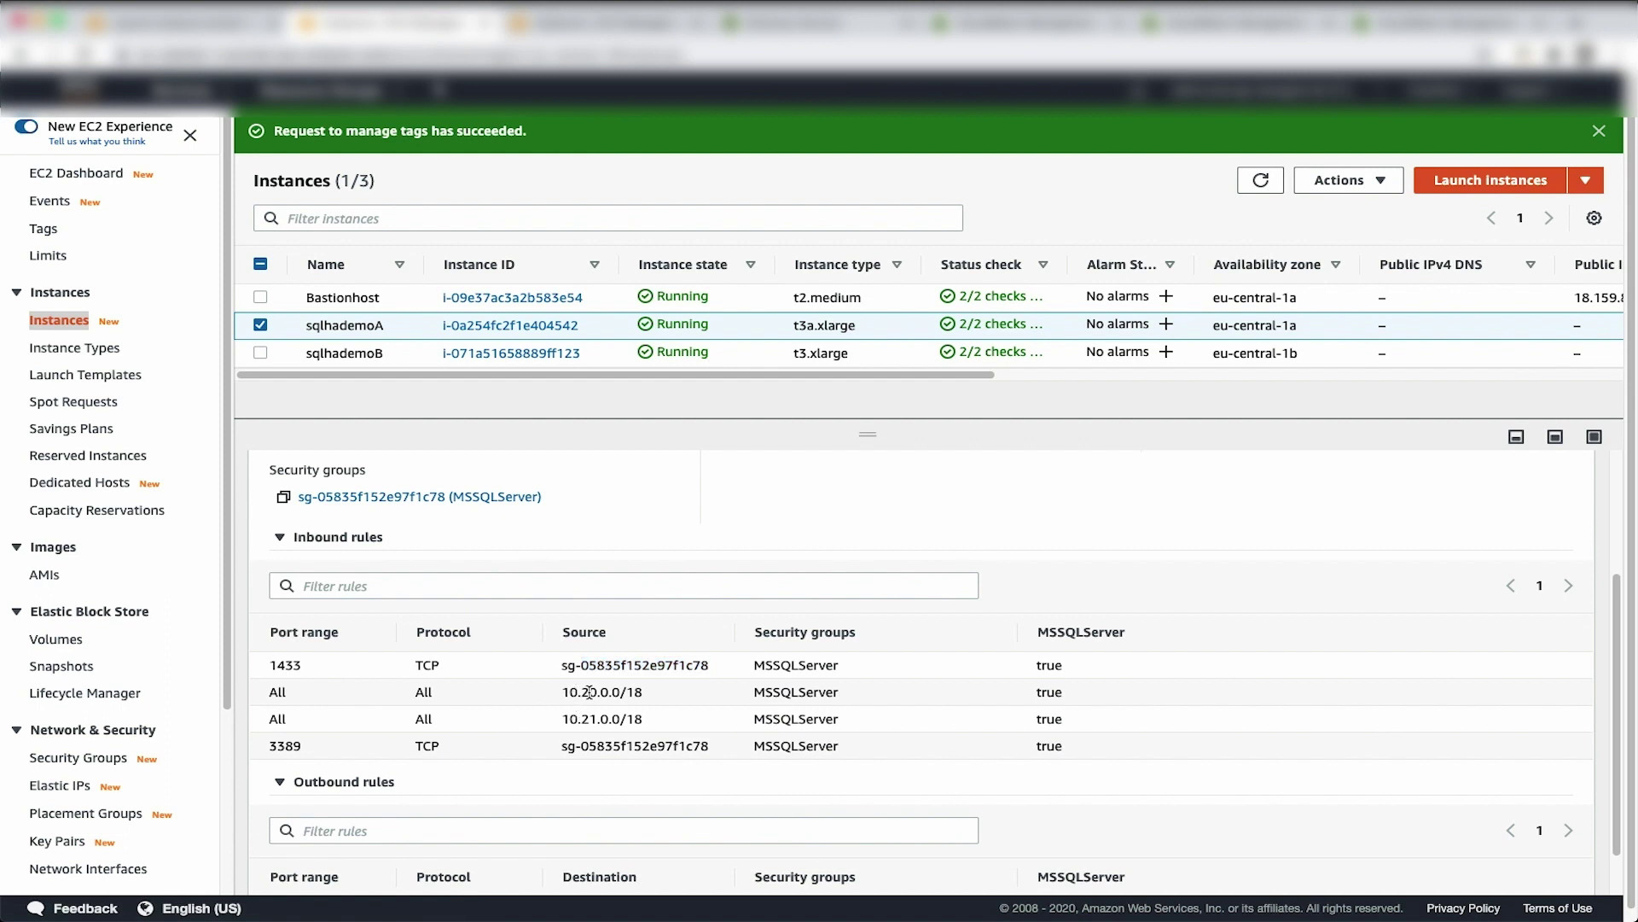
double_click(590, 692)
triple_click(604, 693)
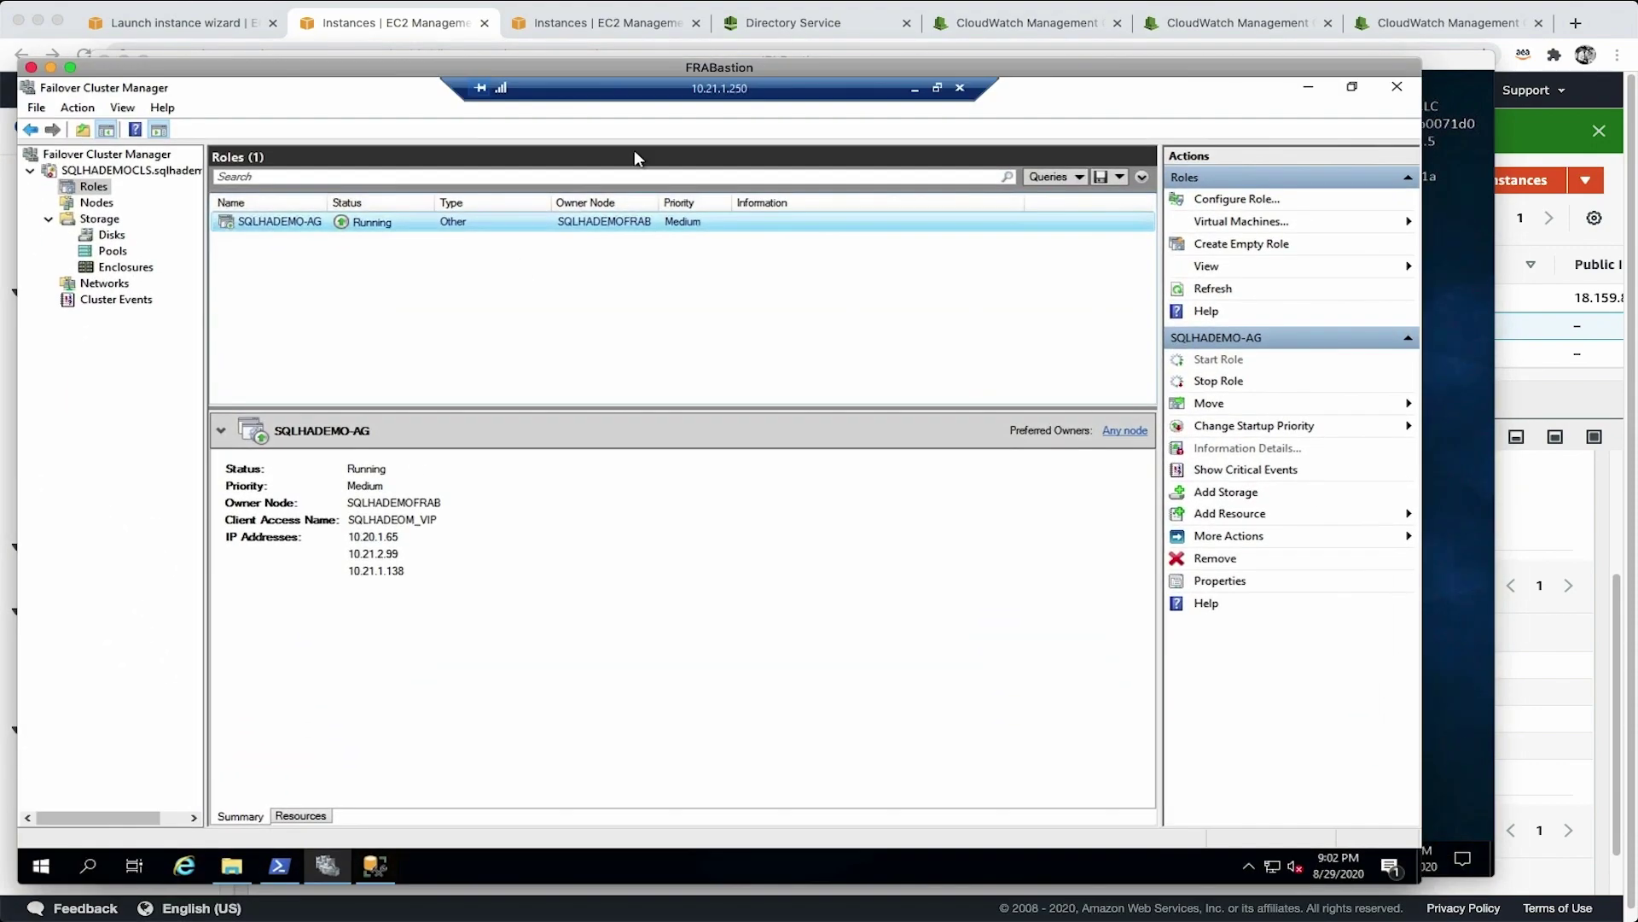
Step: View the summary of the SQLHADEMOCLS cluster and switch to Server Manager
click(91, 173)
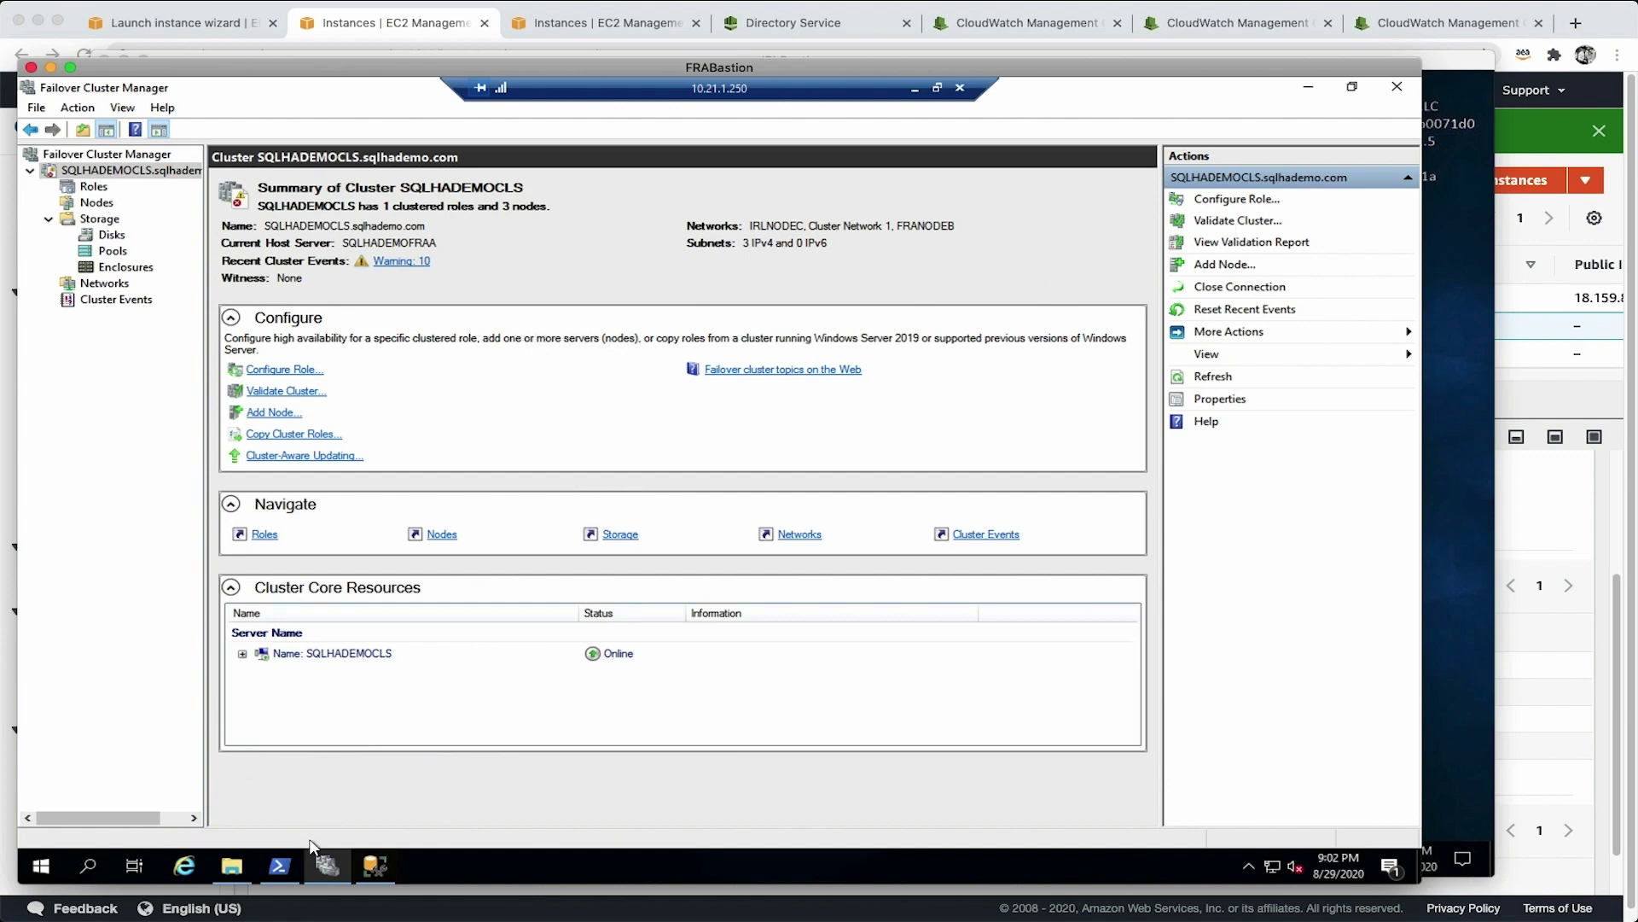
click(50, 860)
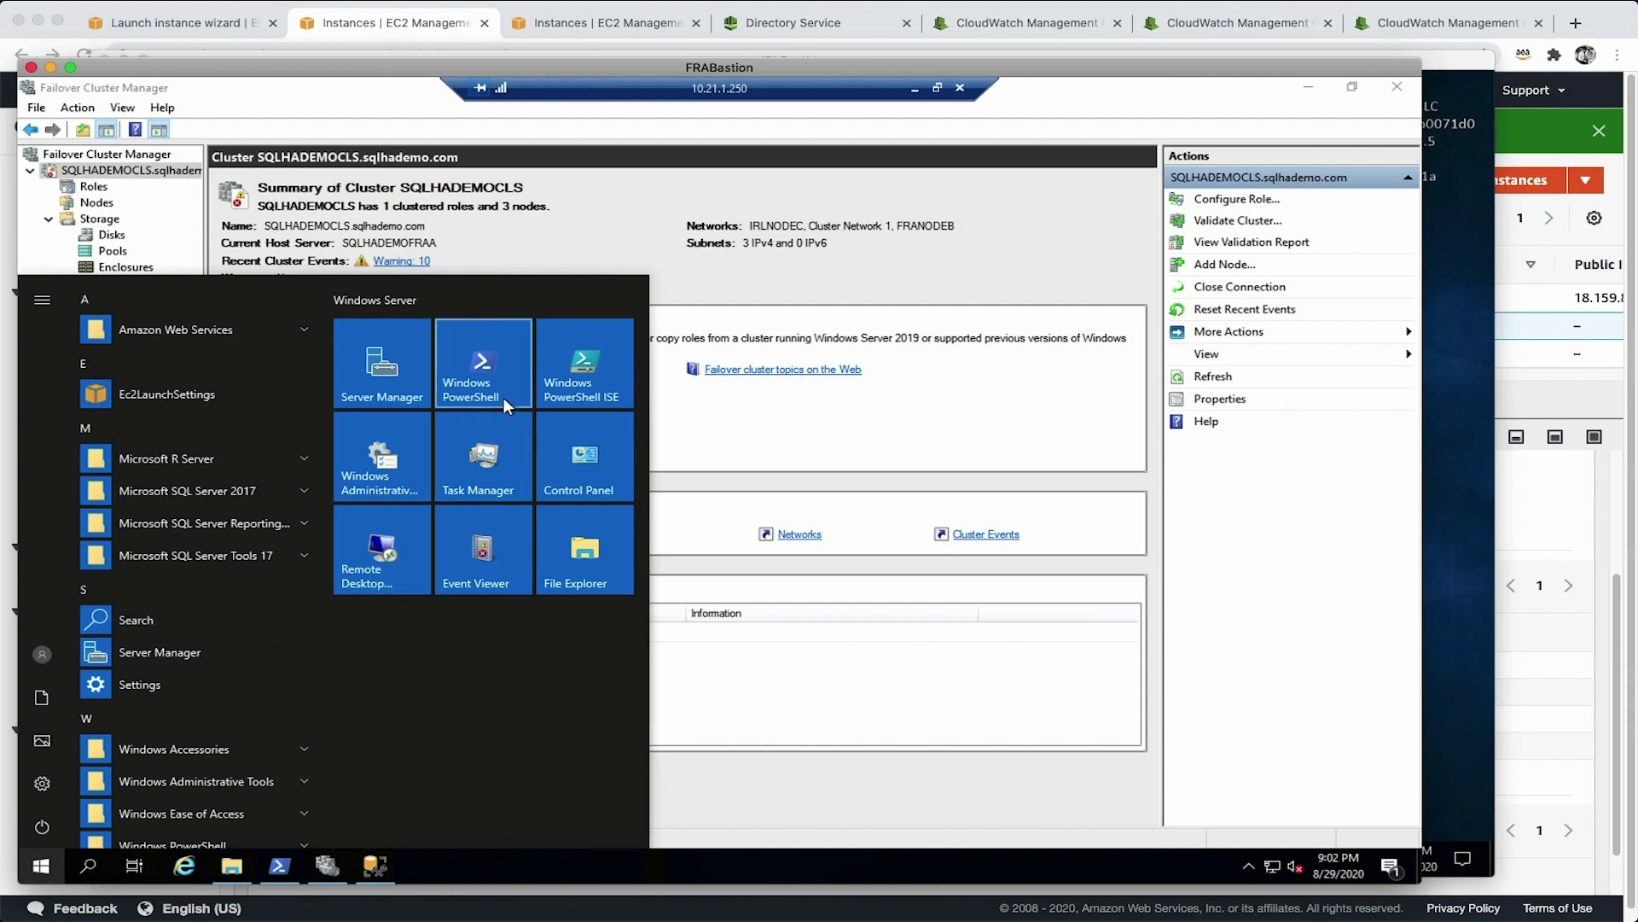
click(401, 391)
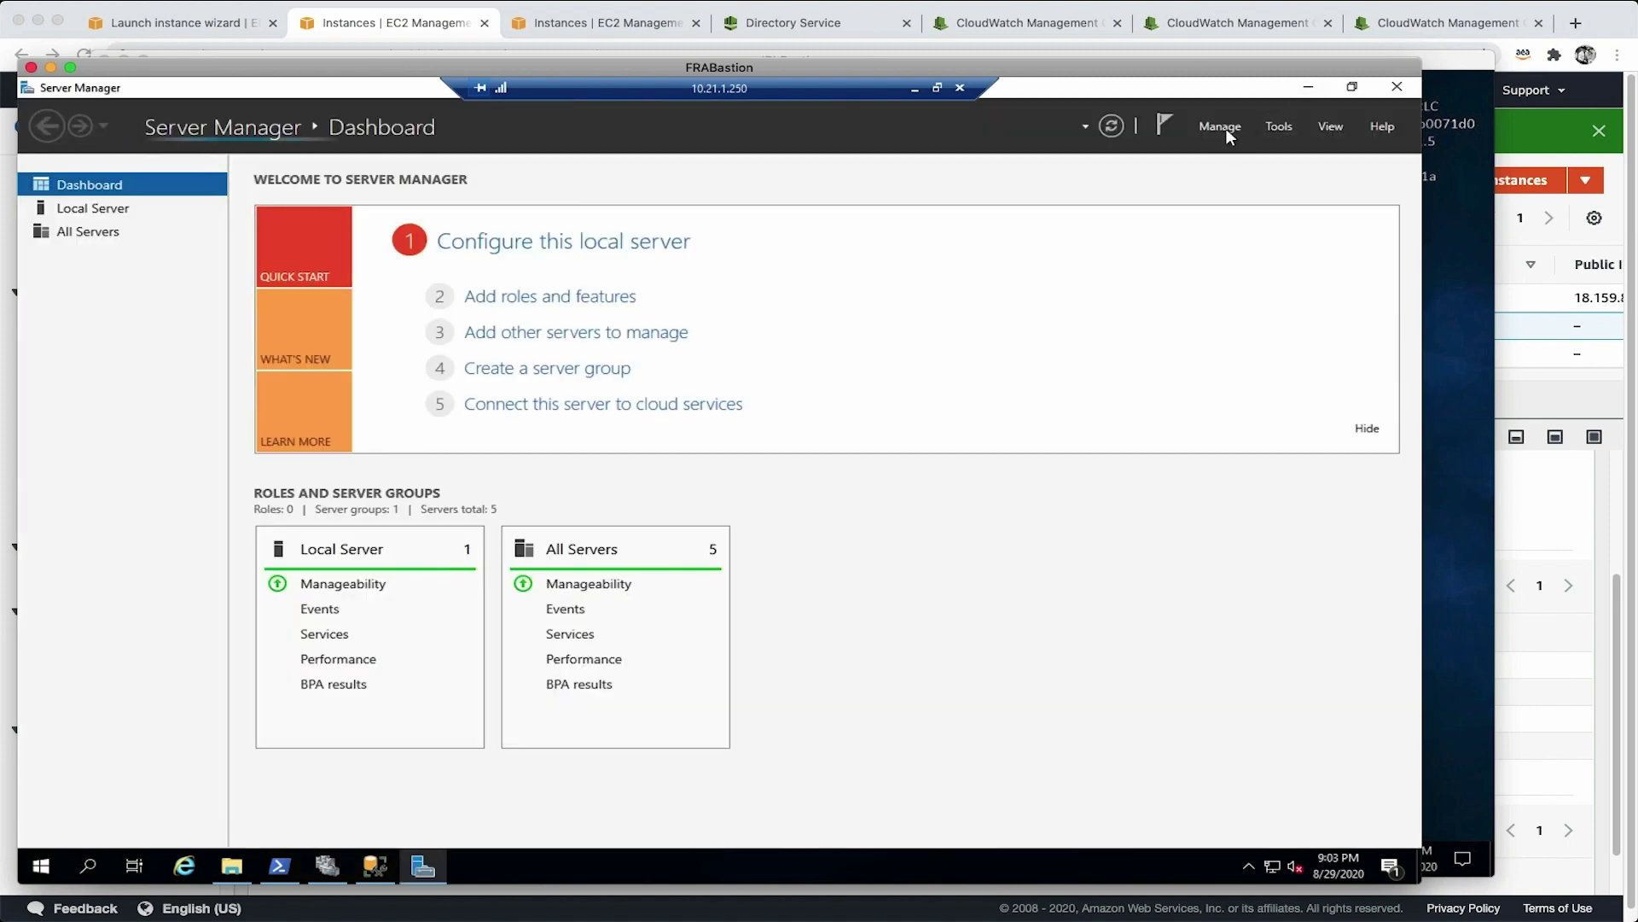
Step: Start the Add Roles and Features wizard from Server Manager
click(1220, 127)
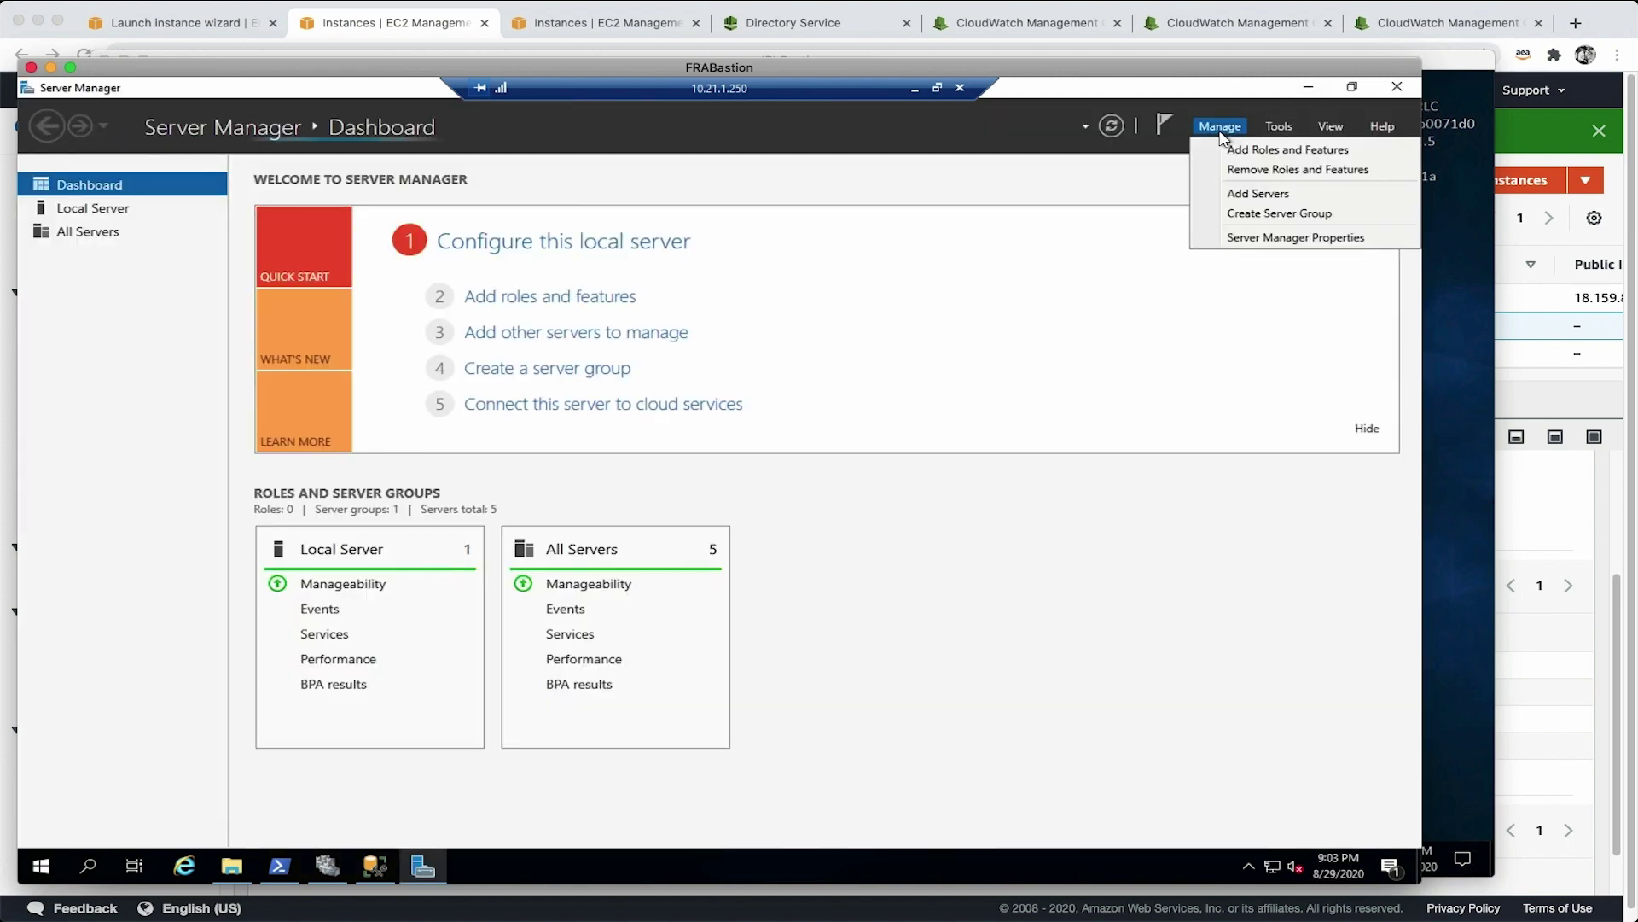
click(1255, 151)
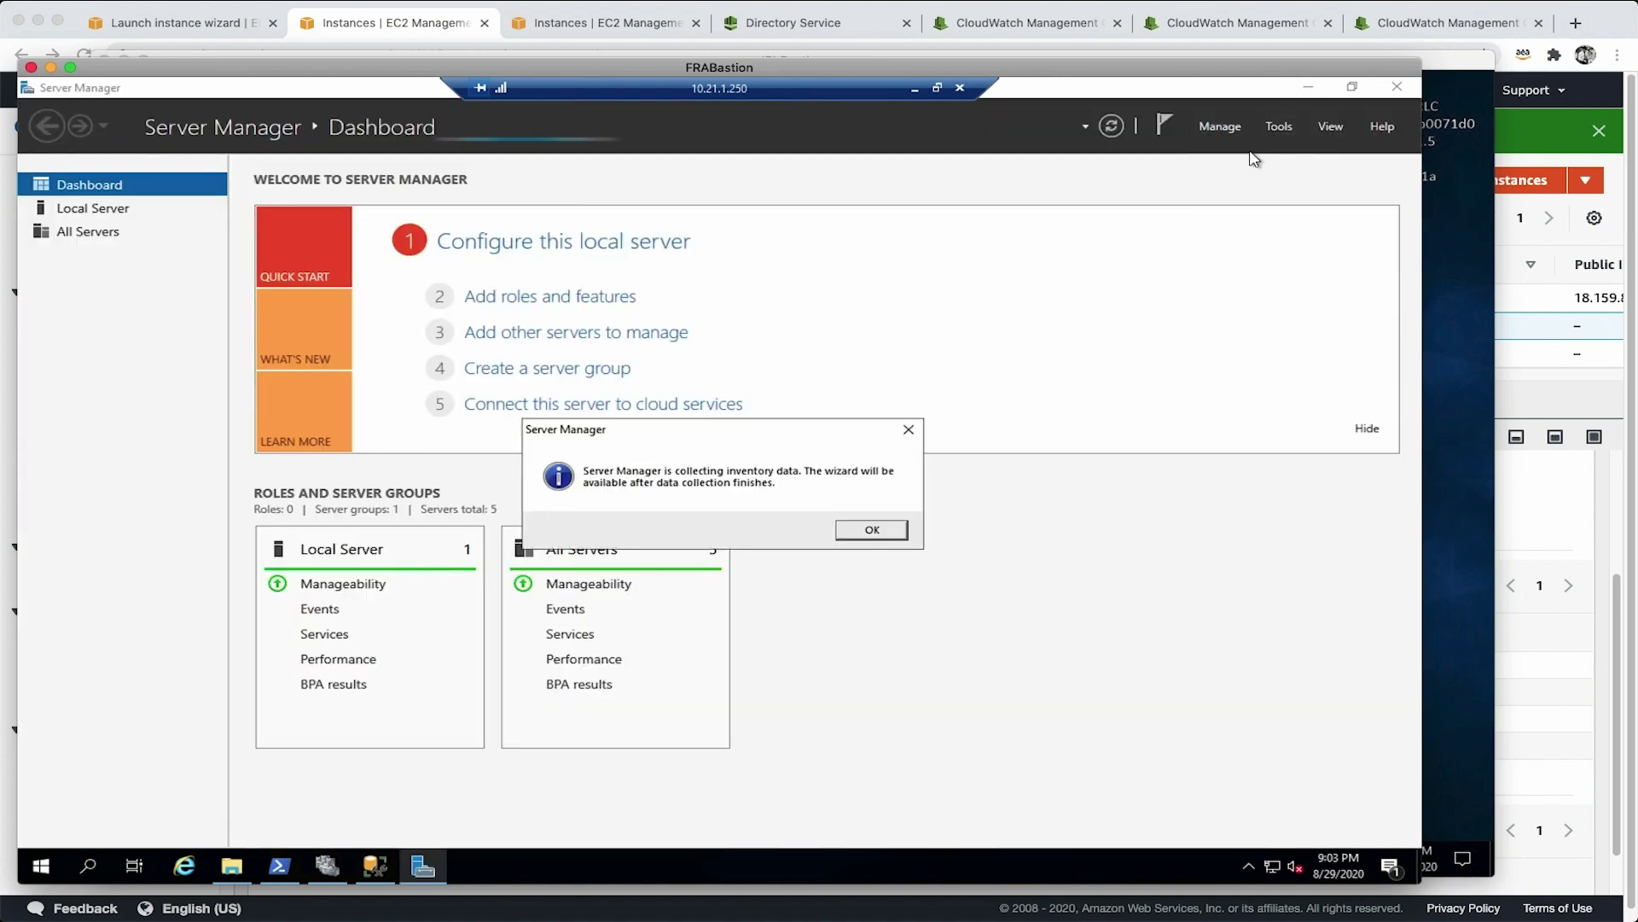
click(874, 531)
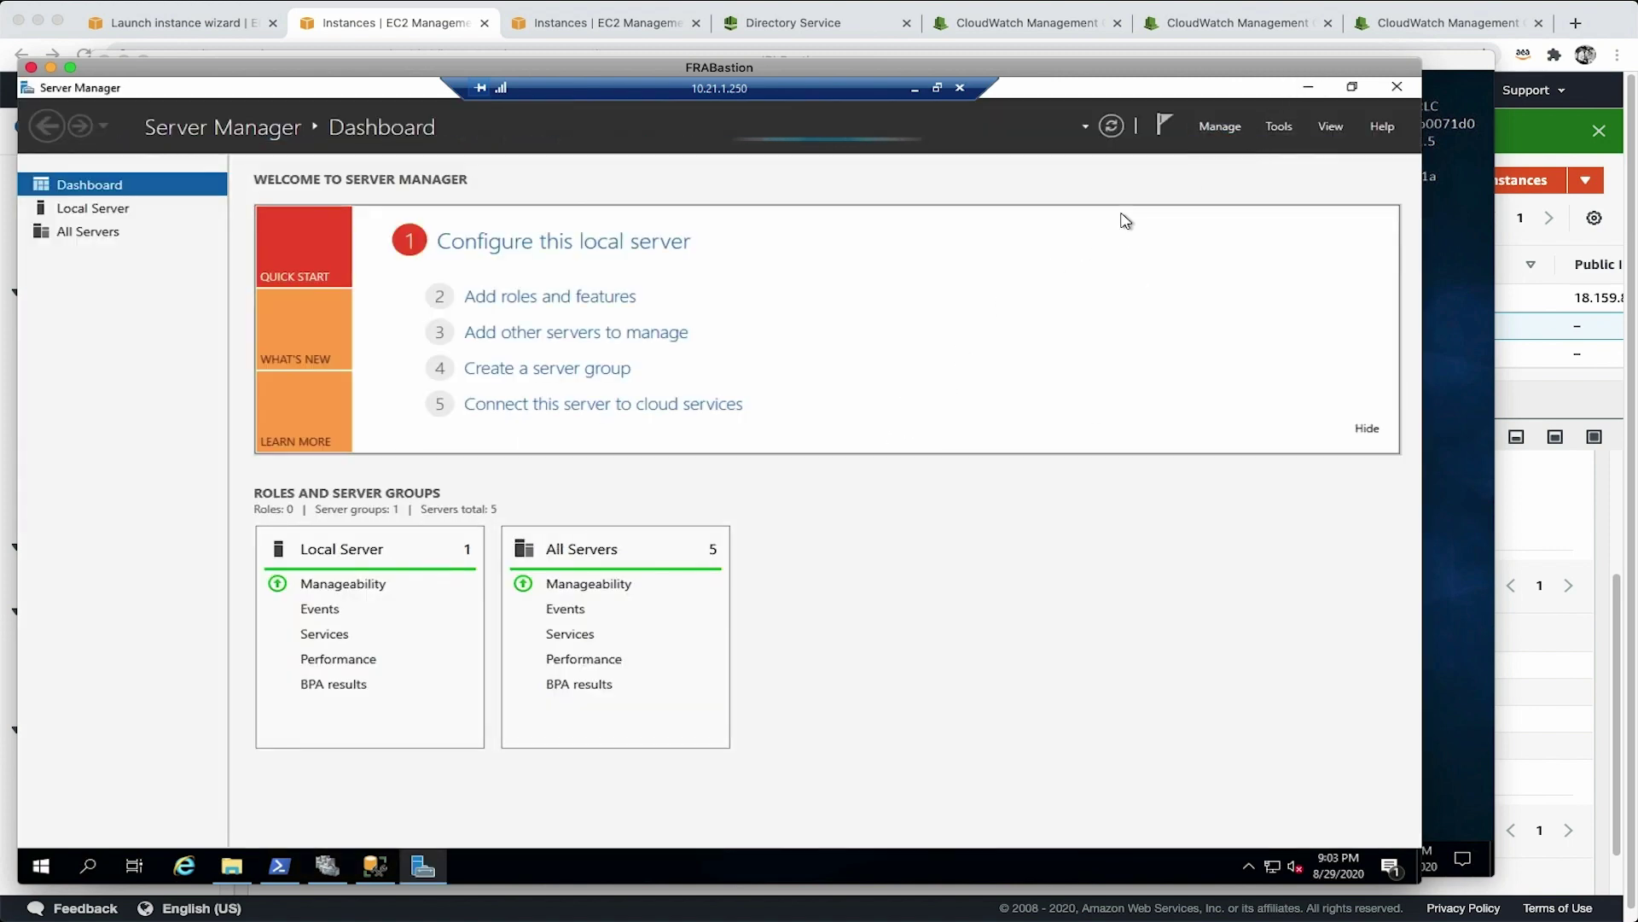
click(1220, 149)
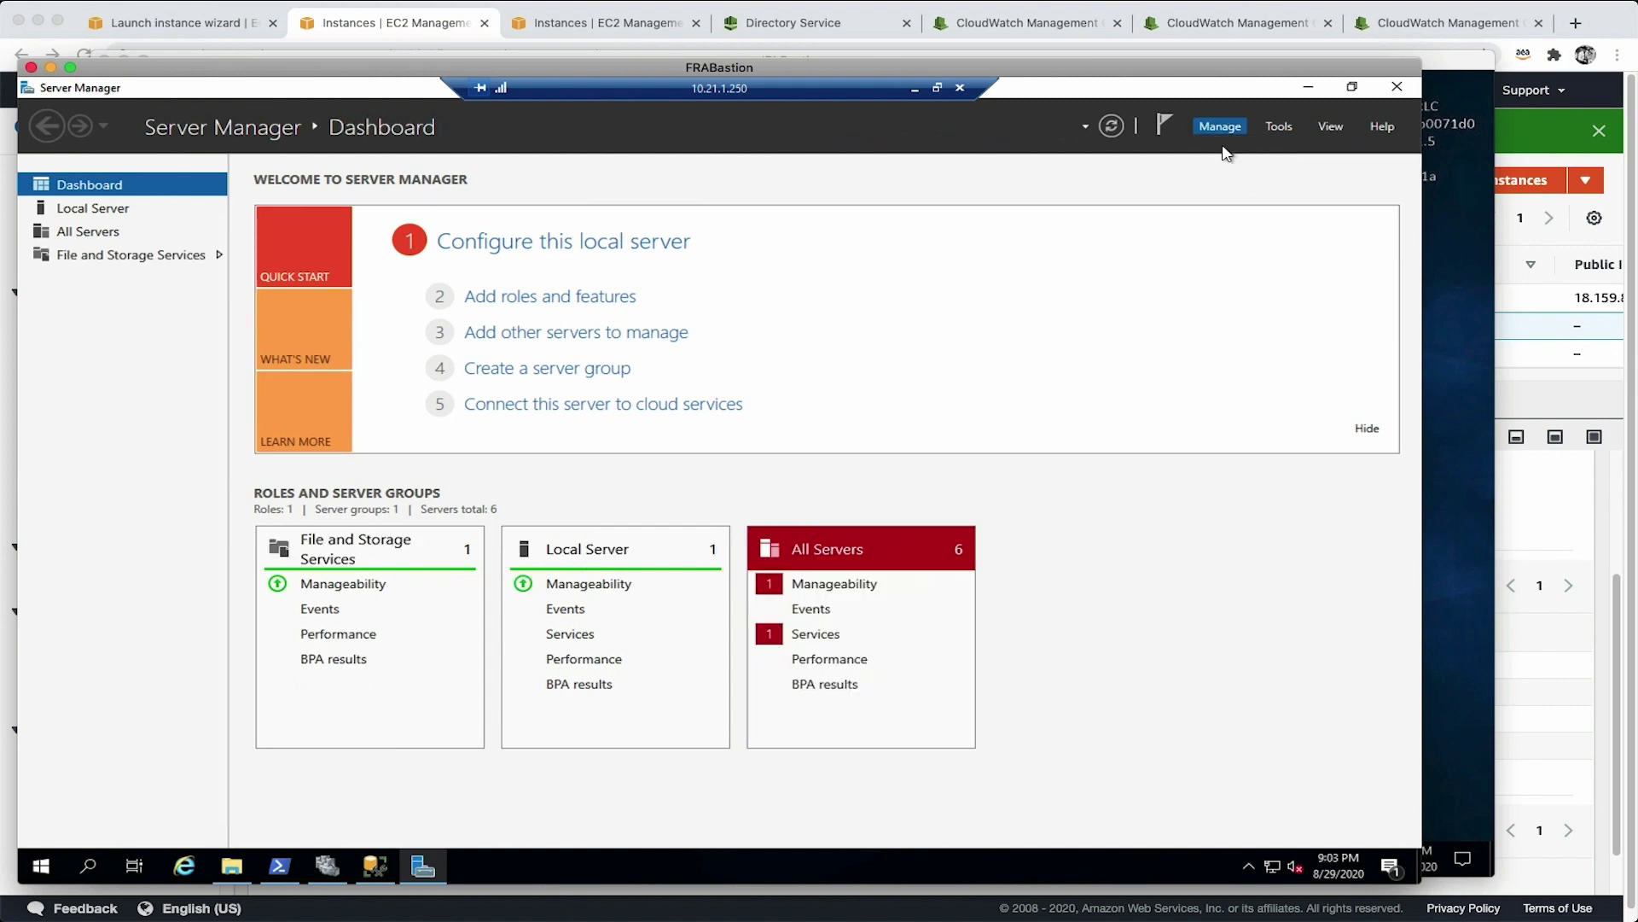
Step: Check the Failover Clustering entry in the wizard's feature list for the local server, then leave without installing and return to Failover Cluster Manager
click(575, 586)
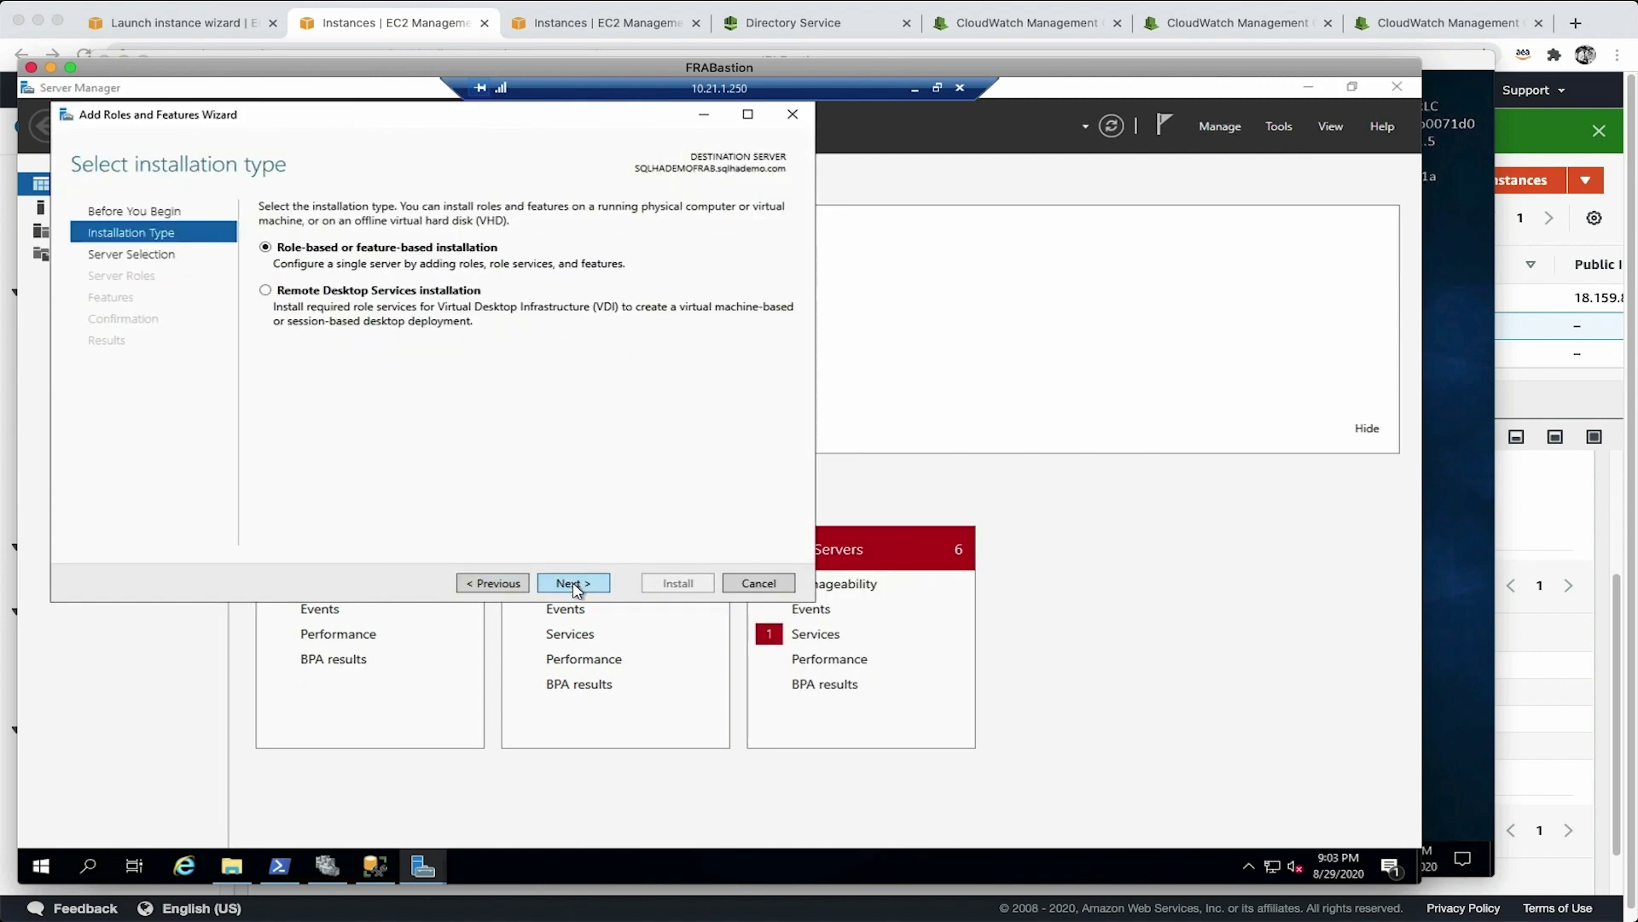
click(575, 586)
click(575, 585)
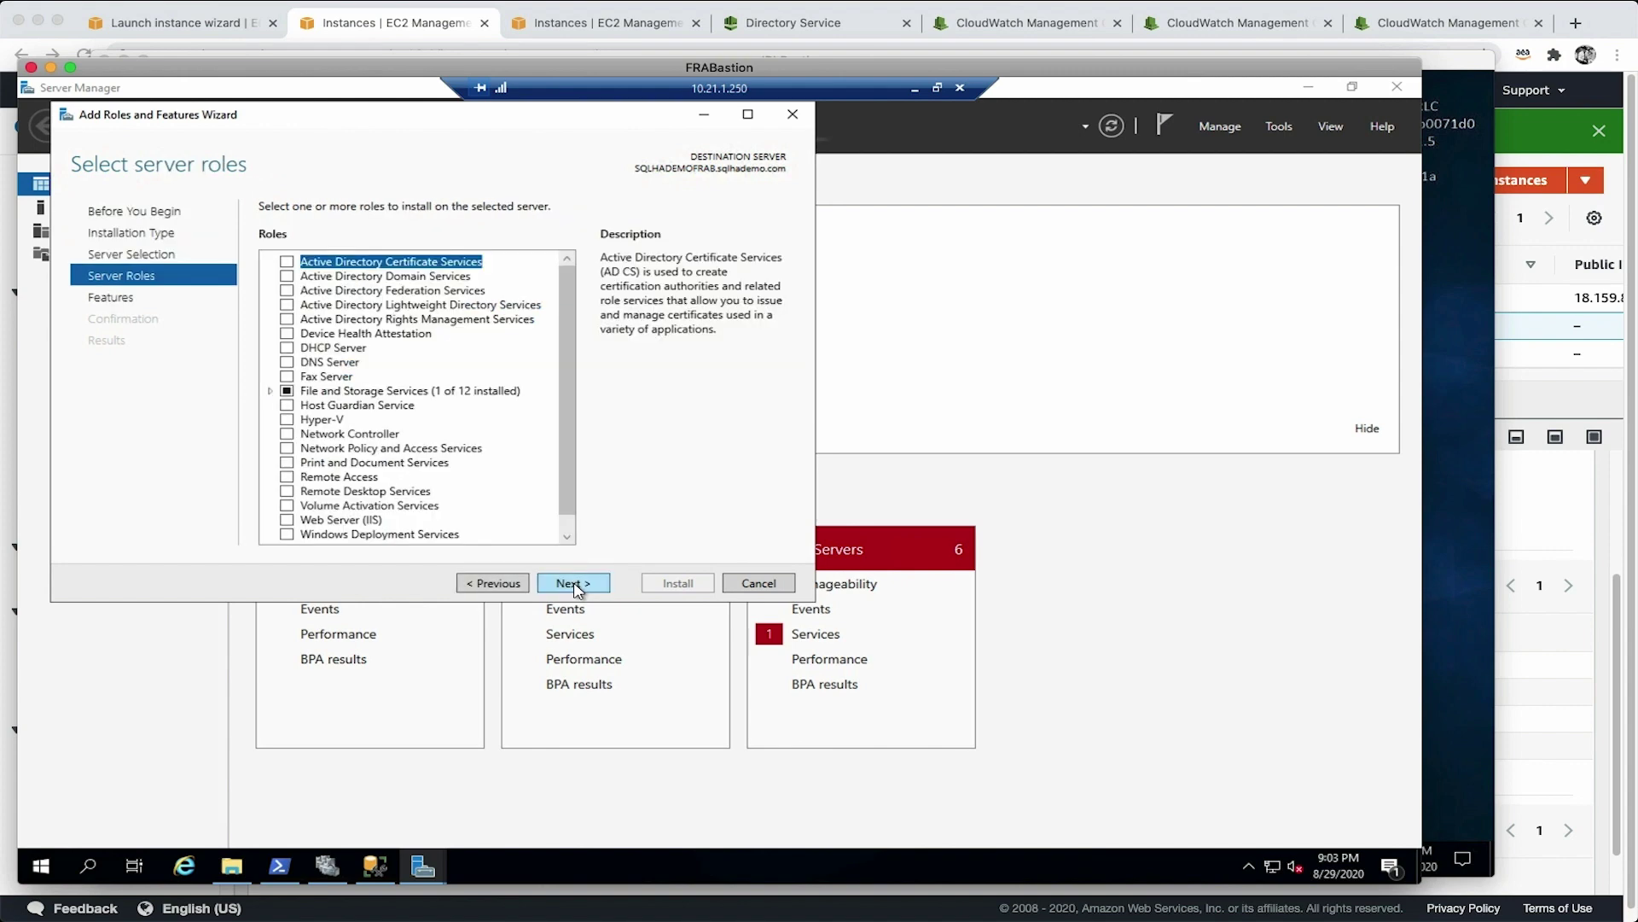
click(575, 586)
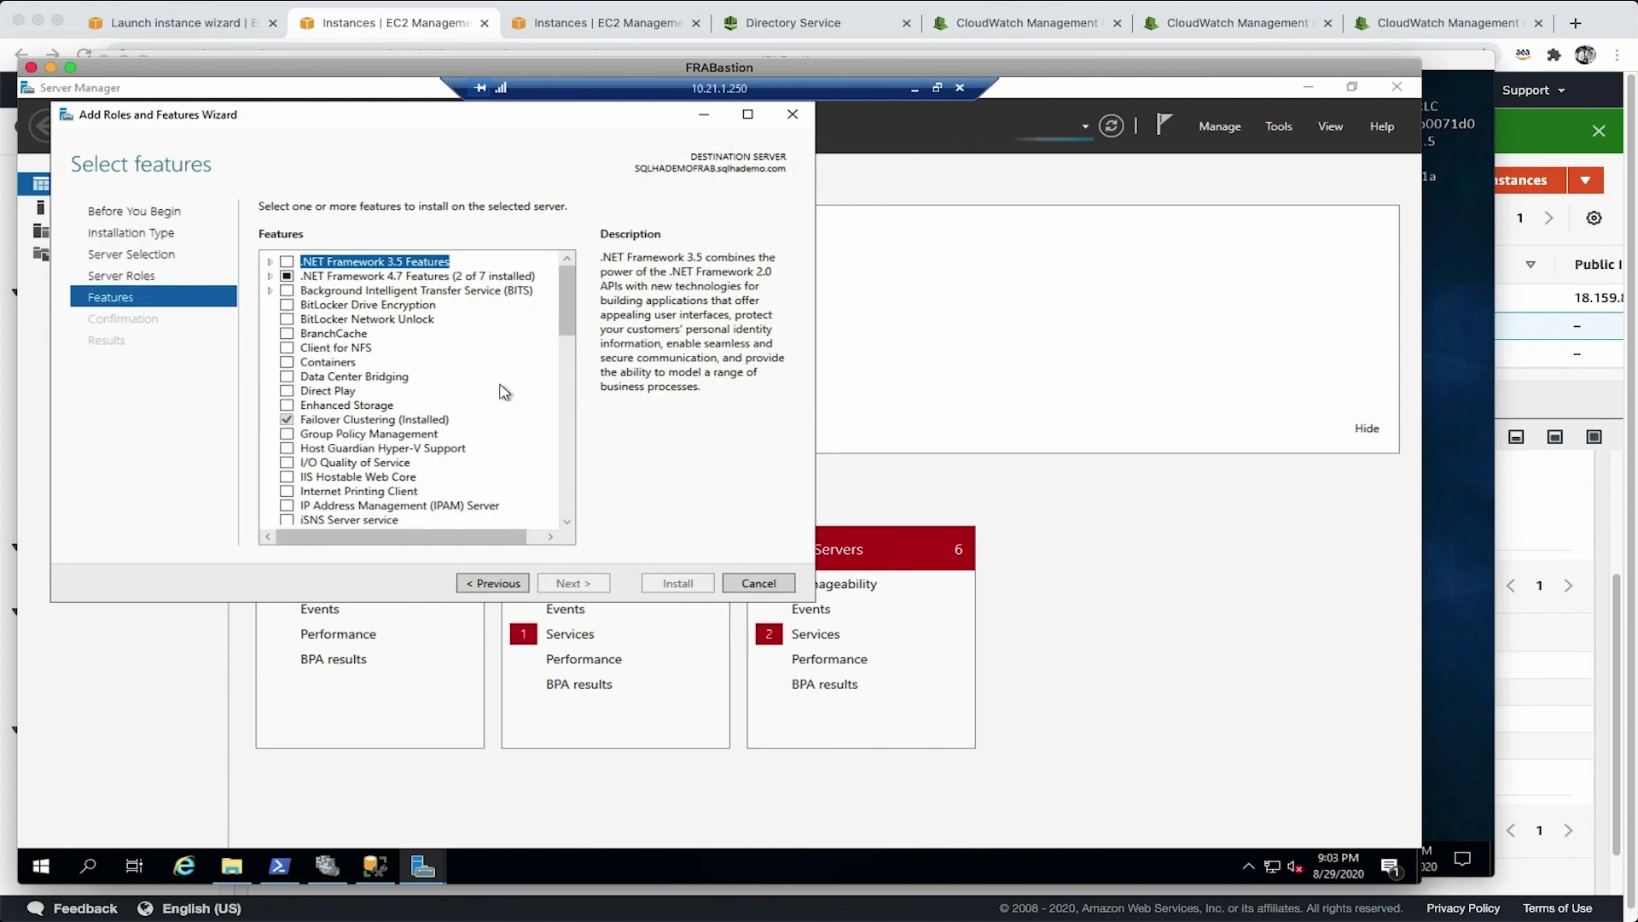
scroll(347, 401, down, 2)
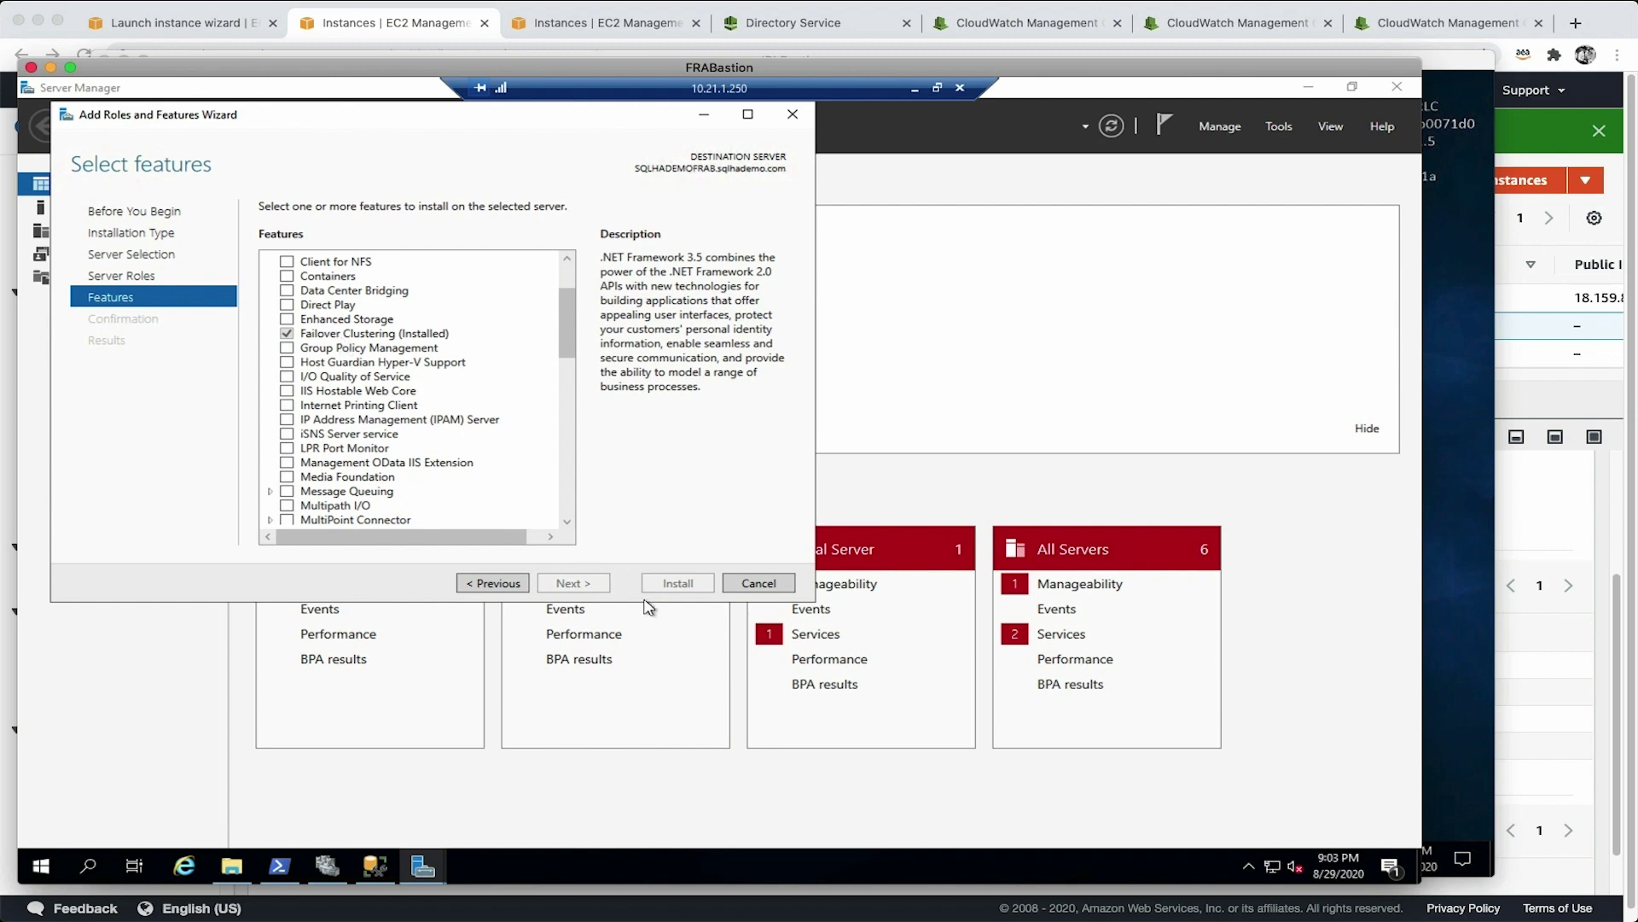
click(742, 584)
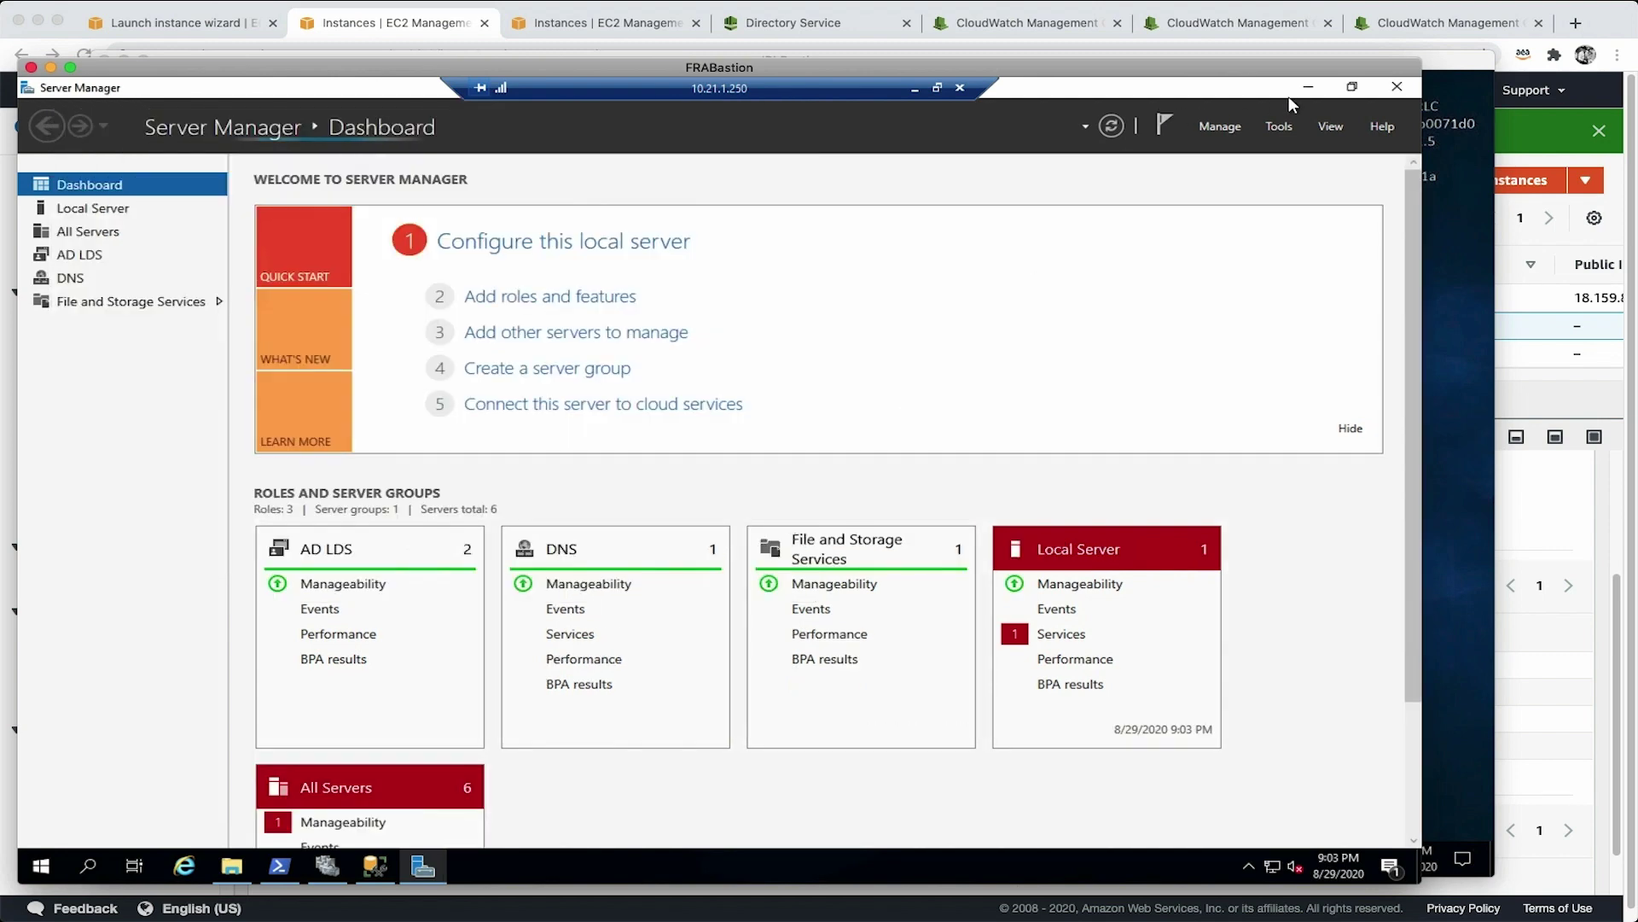
click(1308, 87)
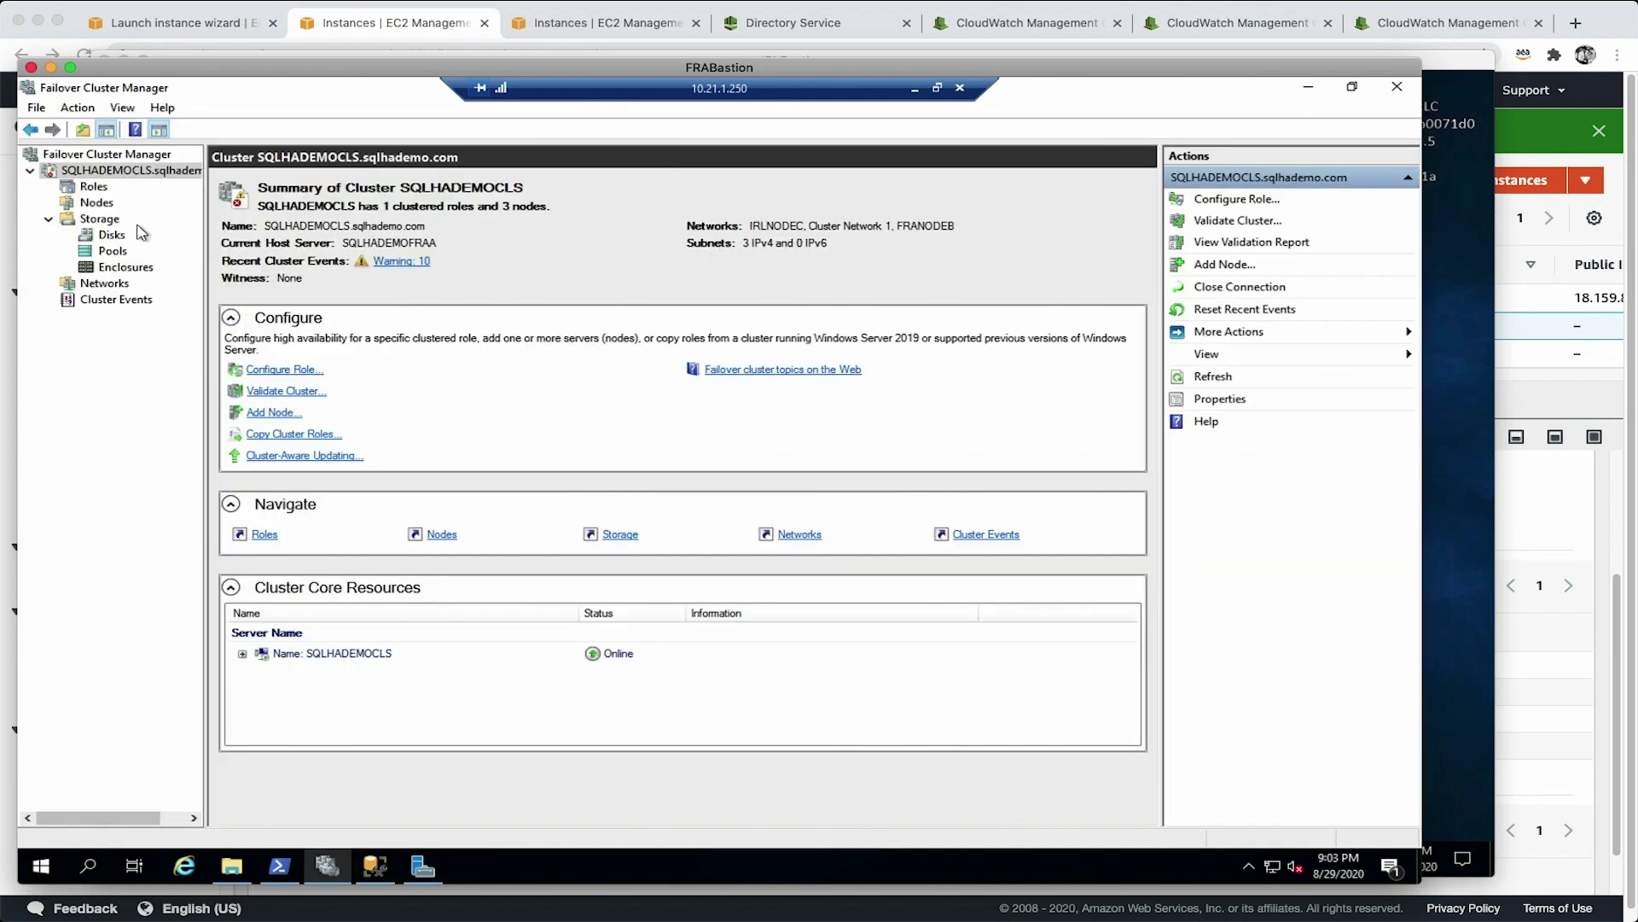
Step: List the nodes of the SQLHADEMOCLS cluster and switch to SQL Server 2017 Configuration Manager
click(98, 203)
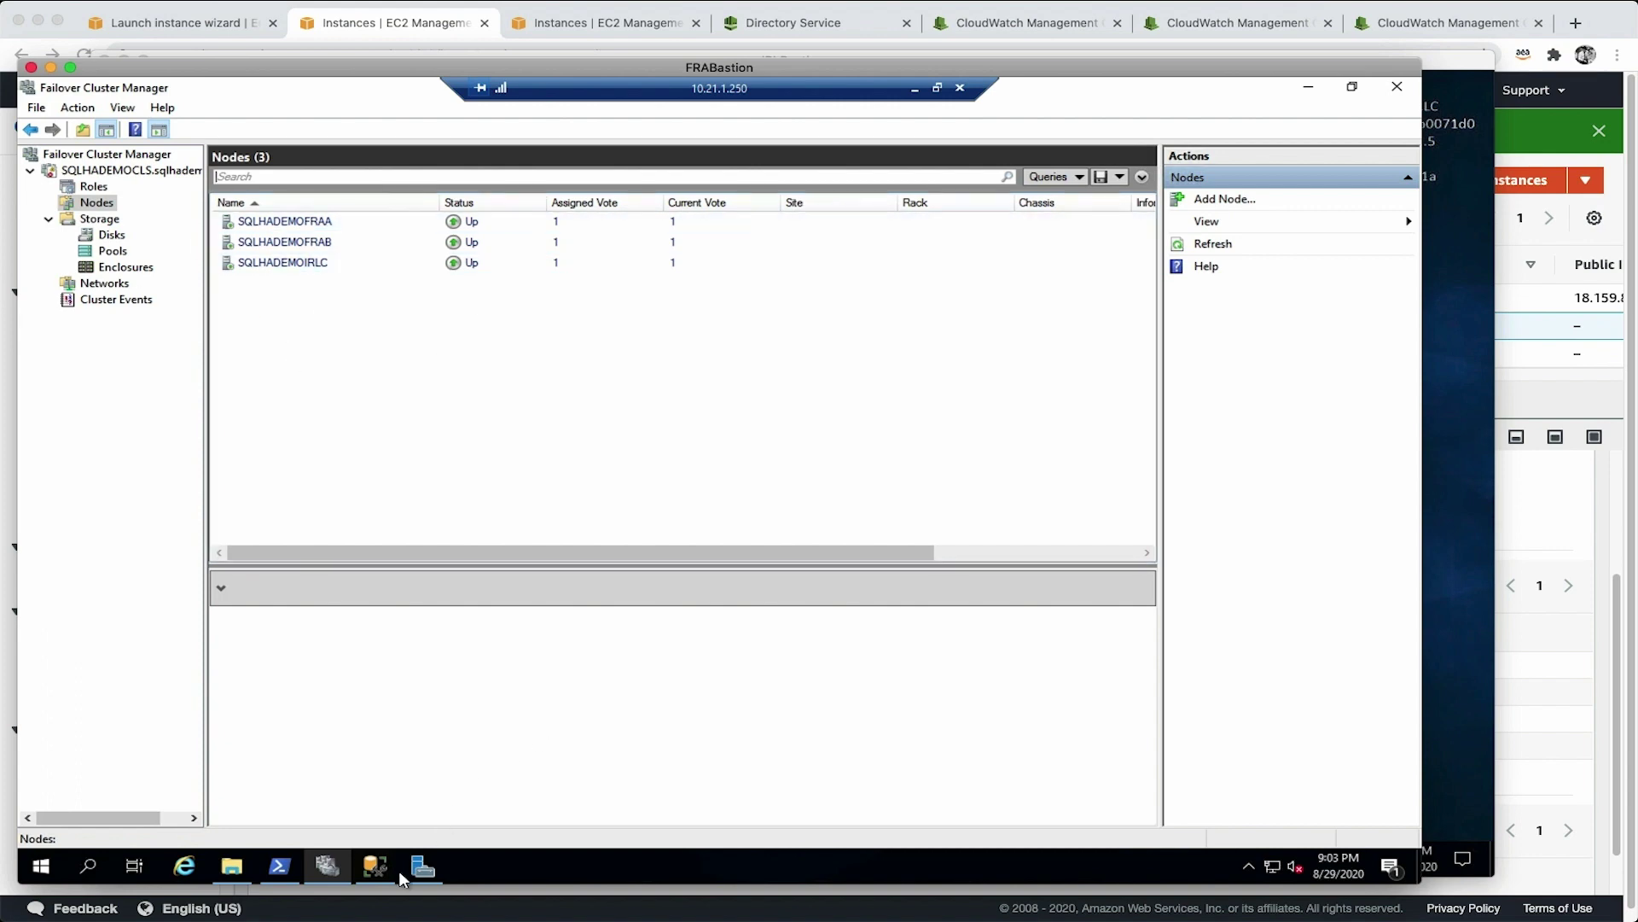
mouse_move(382, 880)
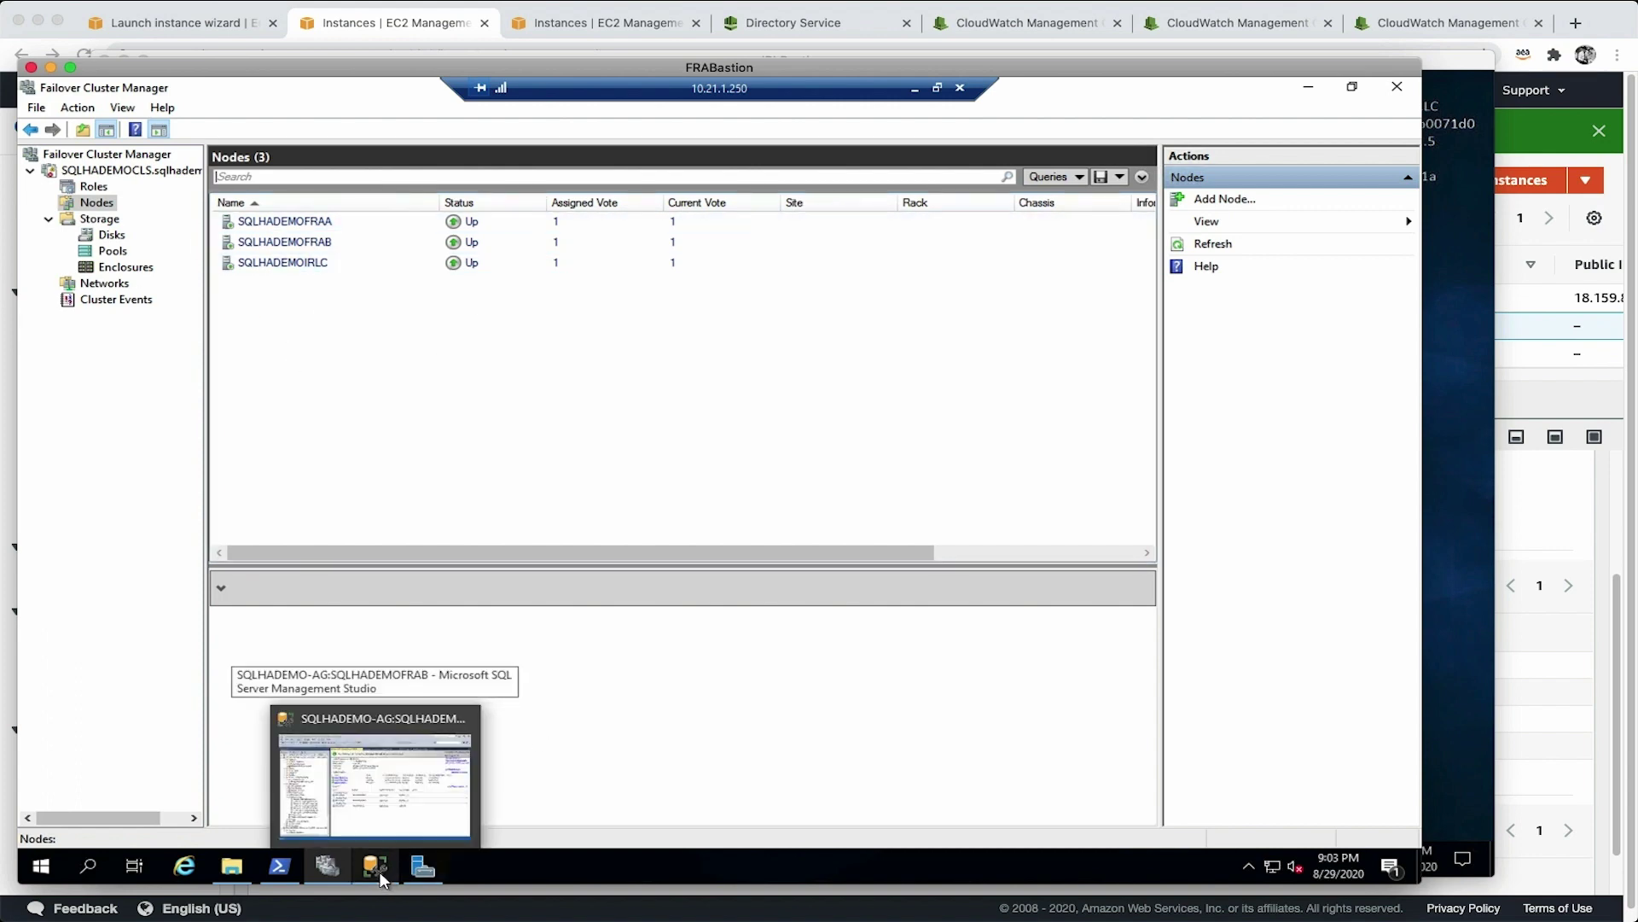
click(48, 864)
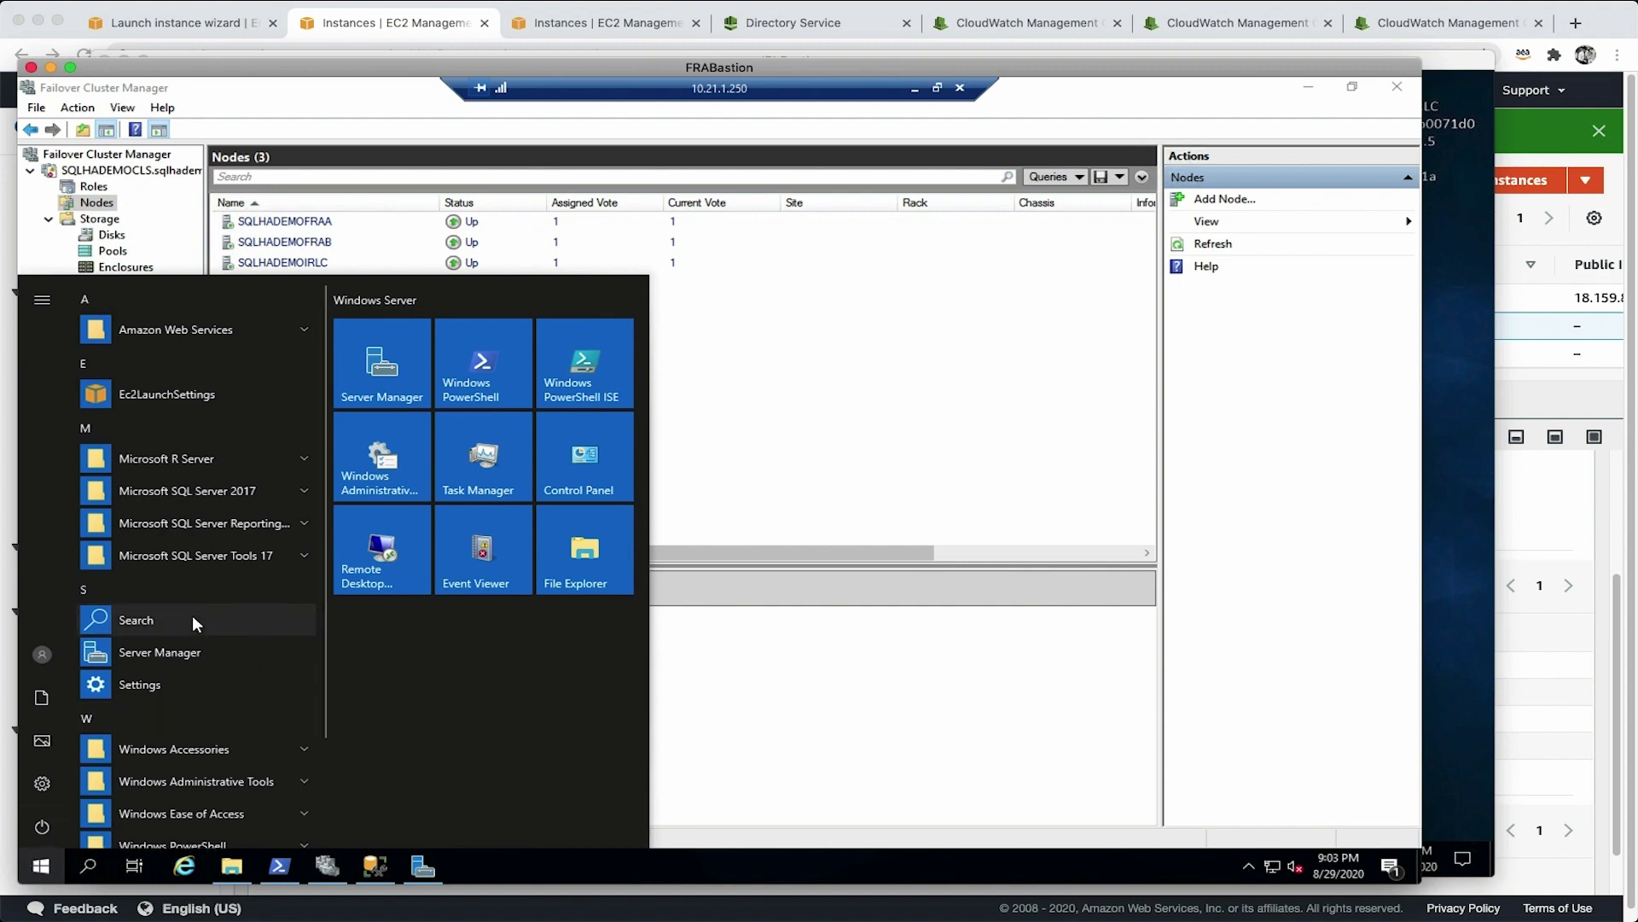
click(232, 495)
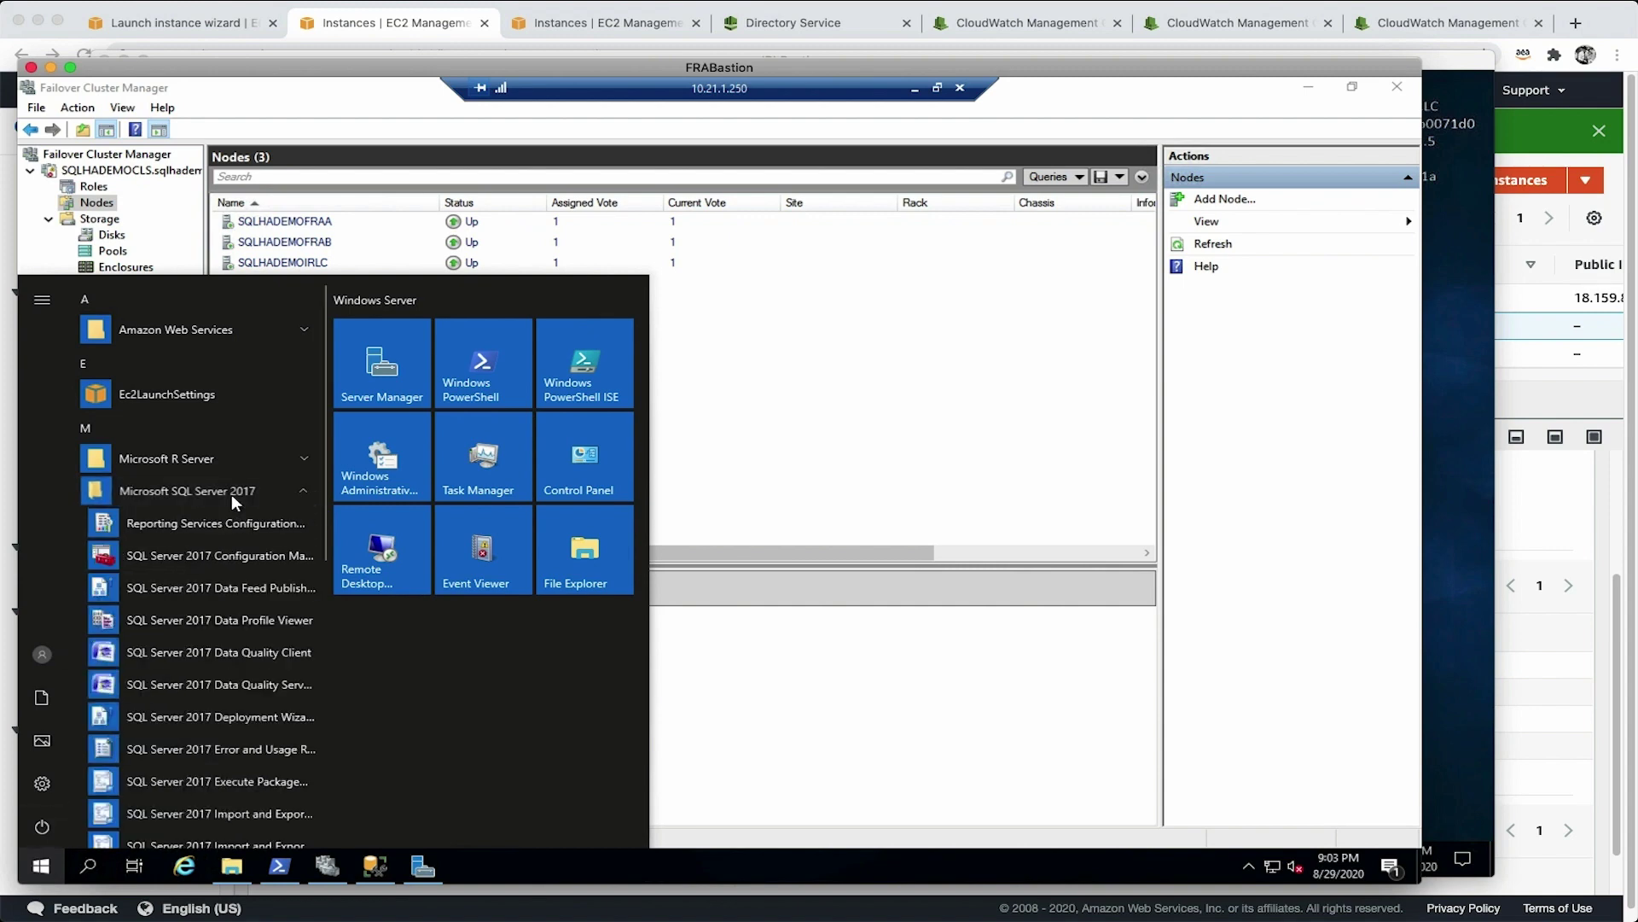
click(212, 551)
click(620, 586)
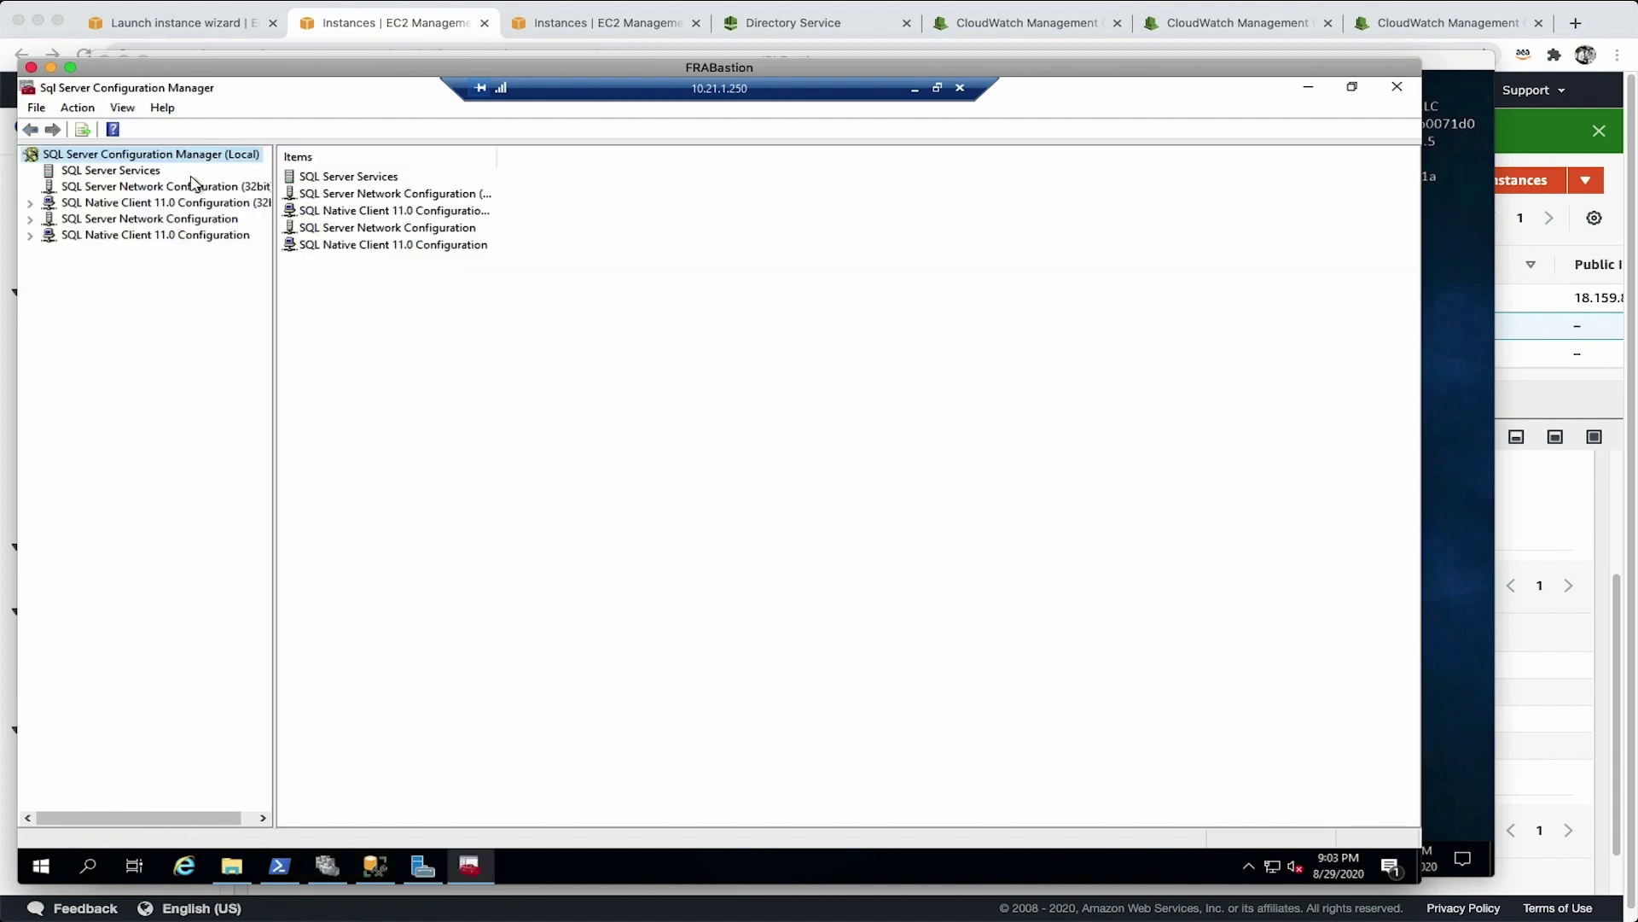
Step: Check the AlwaysOn High Availability settings of the SQL Server (MSSQLSERVER) service and show the services' full log-on account names
click(110, 171)
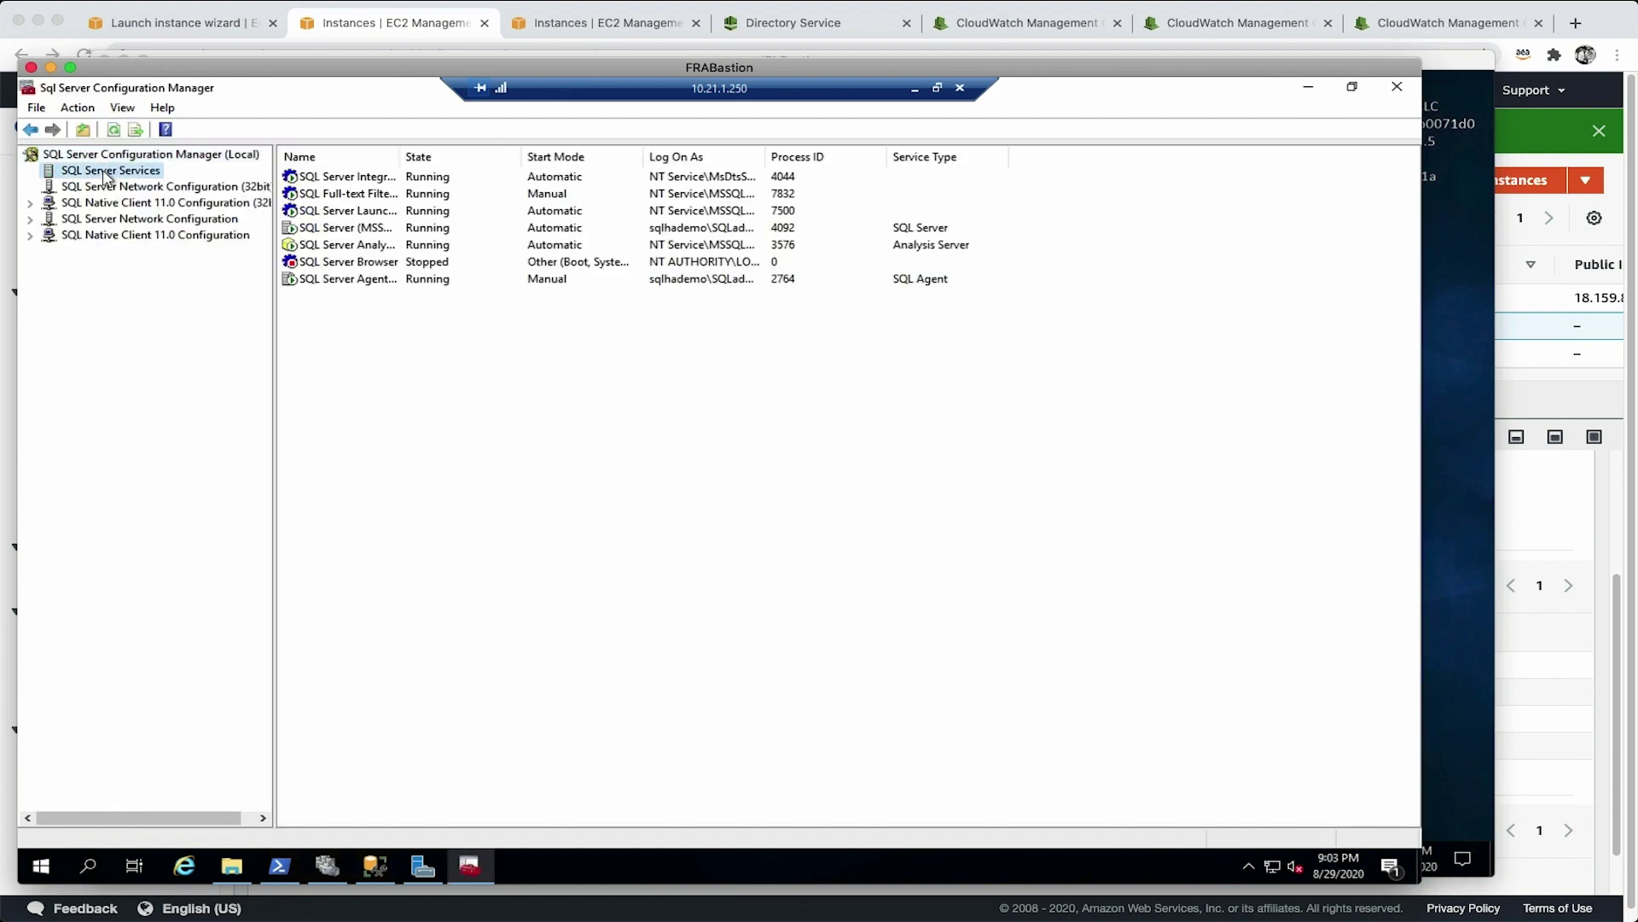
double_click(341, 229)
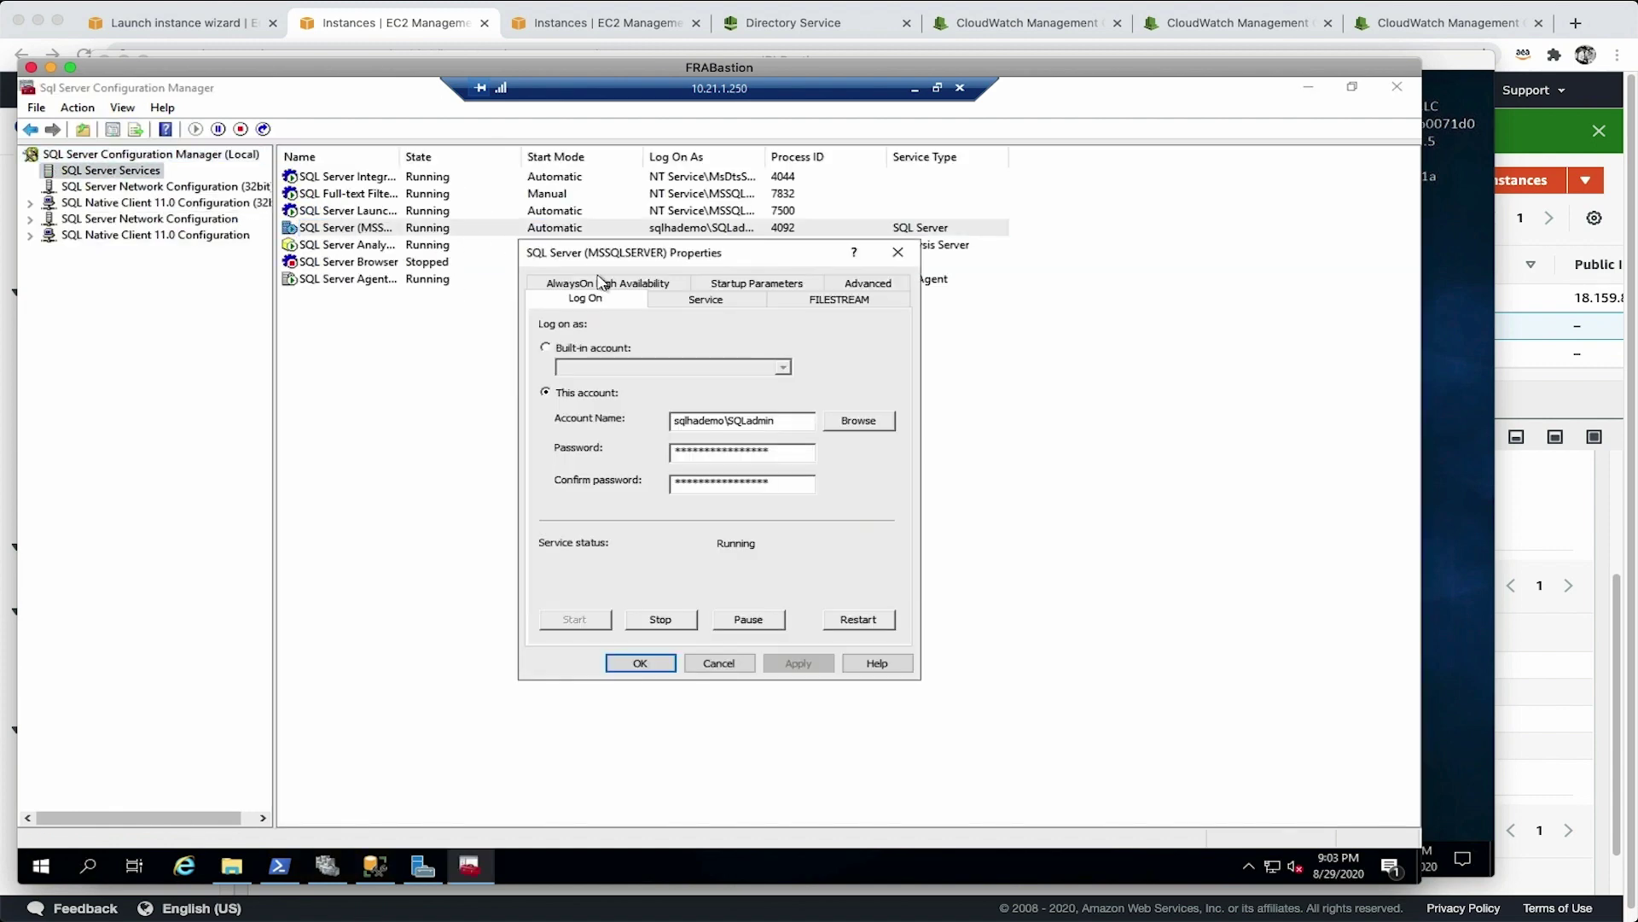
click(604, 284)
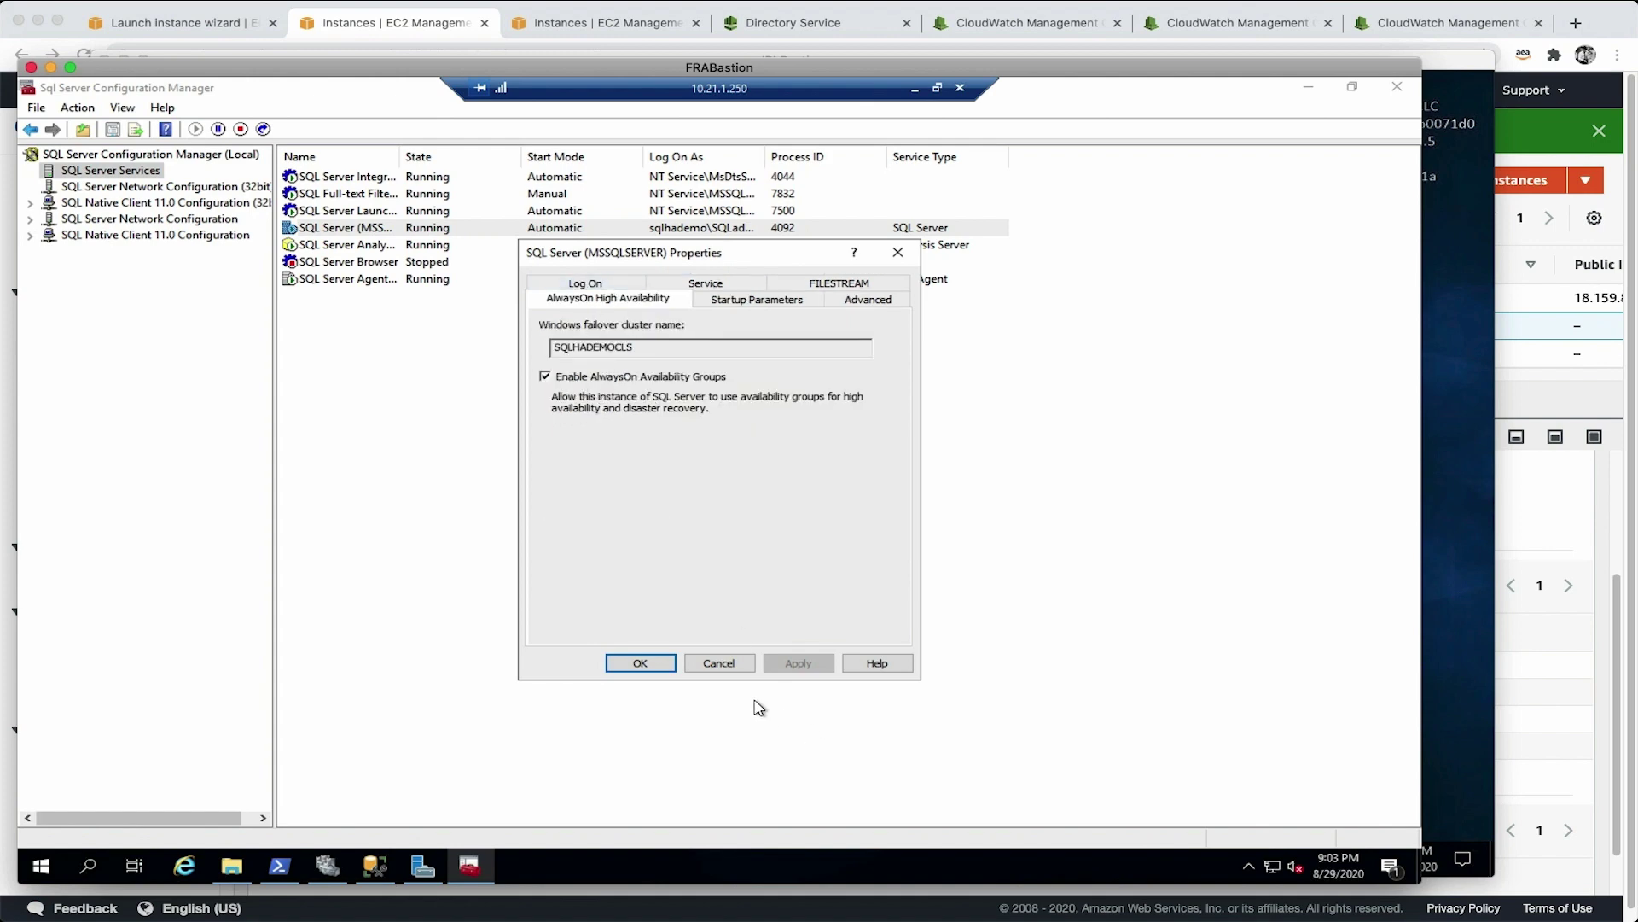
click(693, 664)
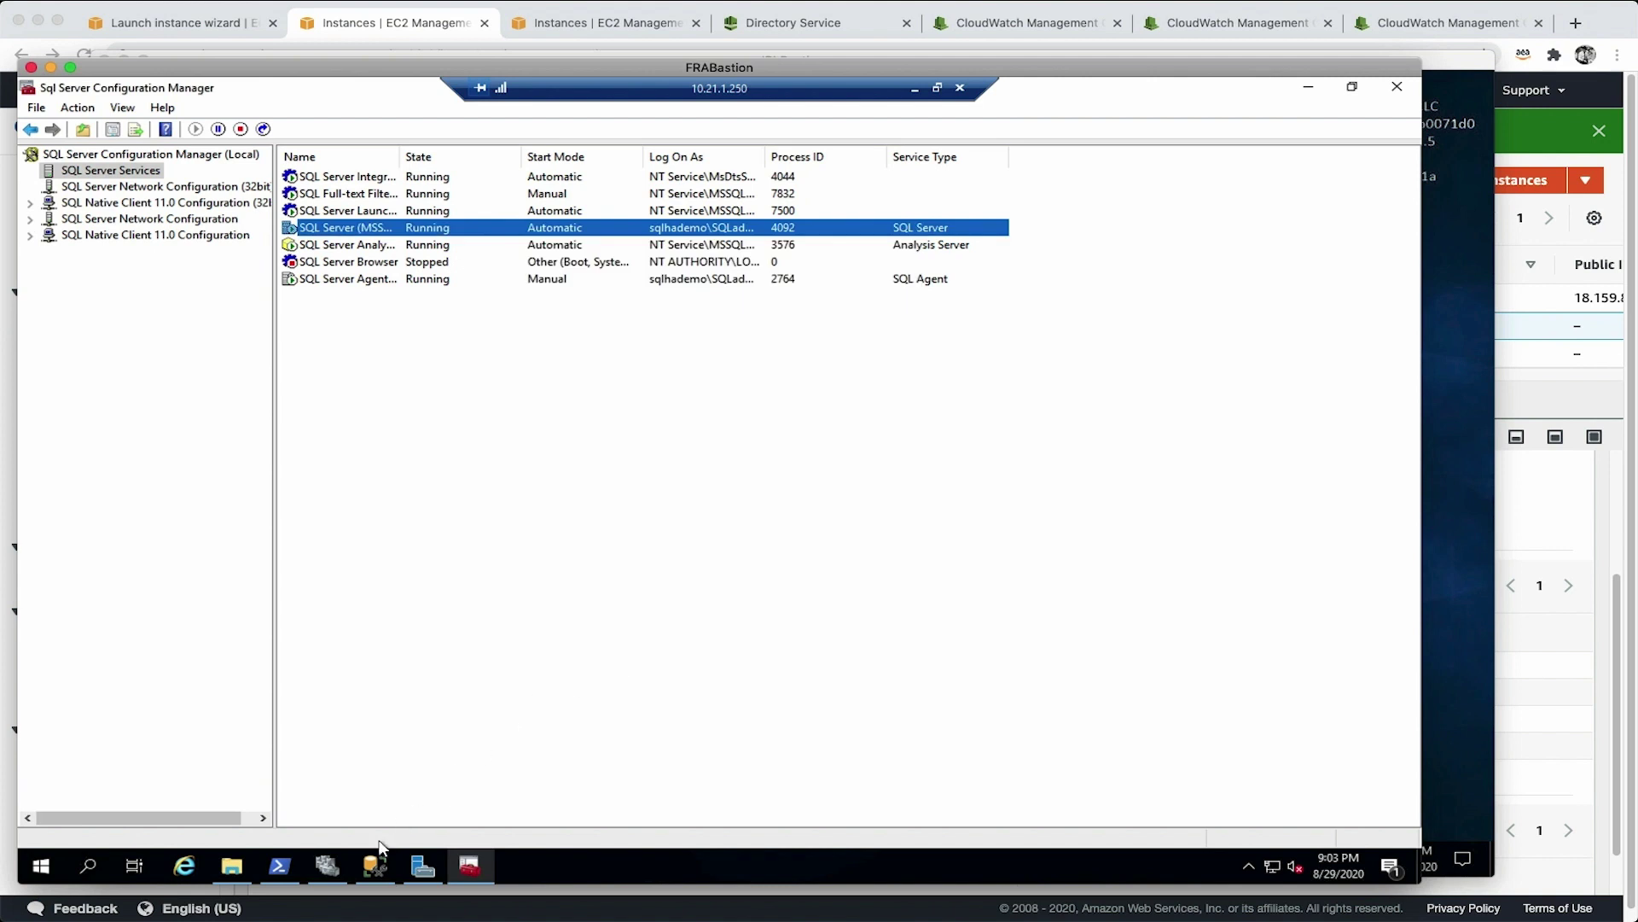
double_click(766, 155)
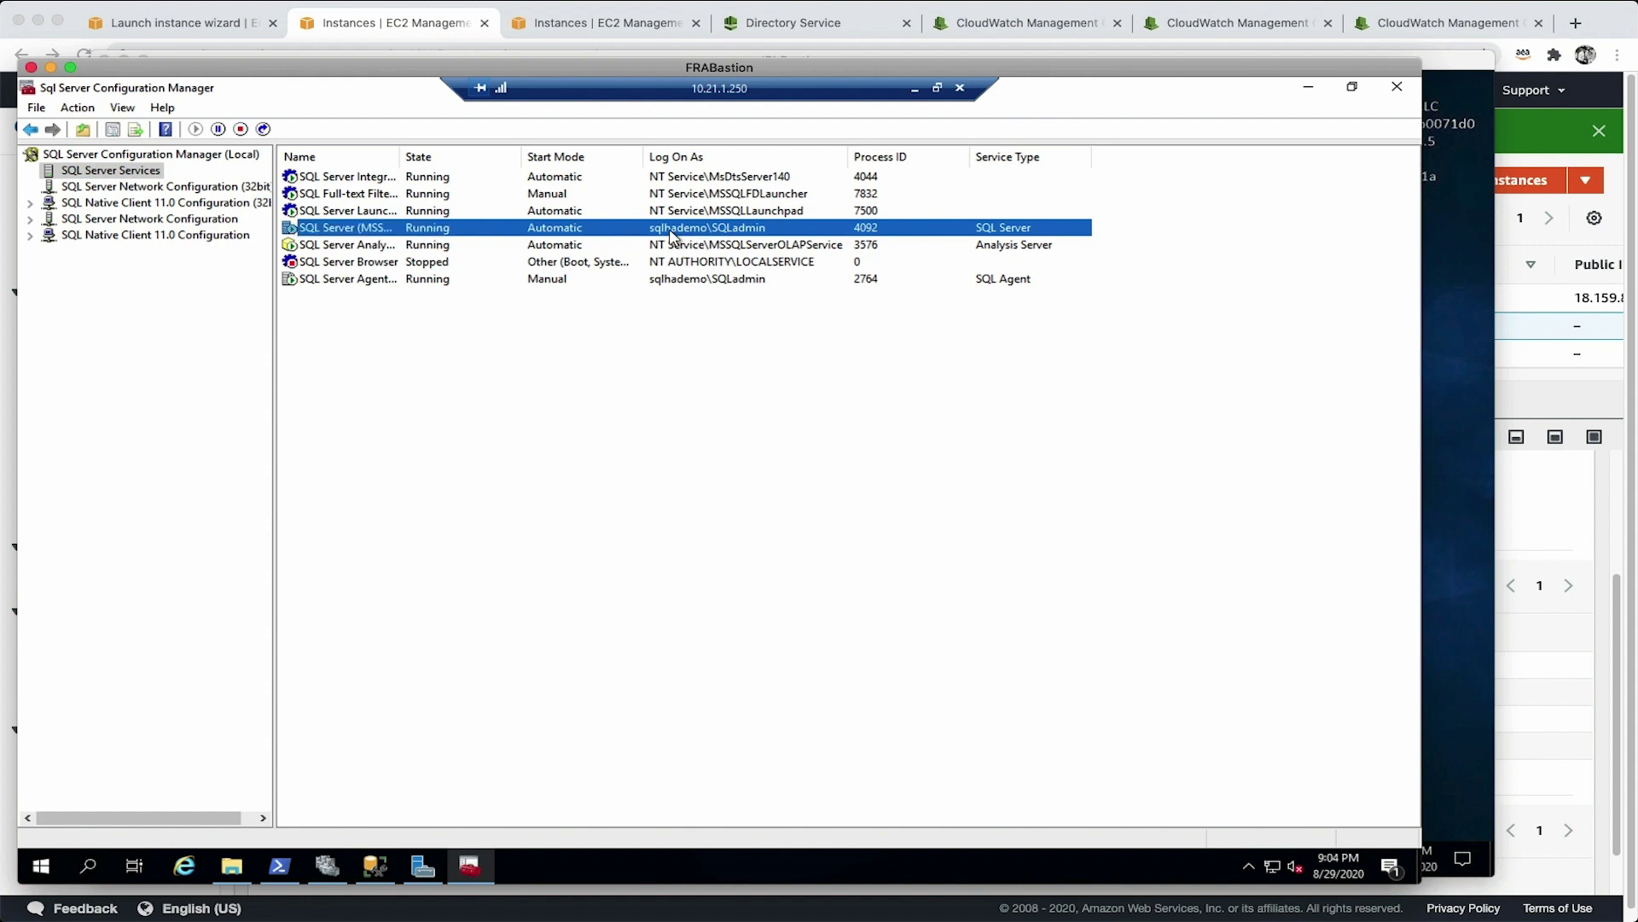
Step: Switch to SQL Server Management Studio and review the scripts that join and create the SQLHADEMO-AG availability group
click(375, 866)
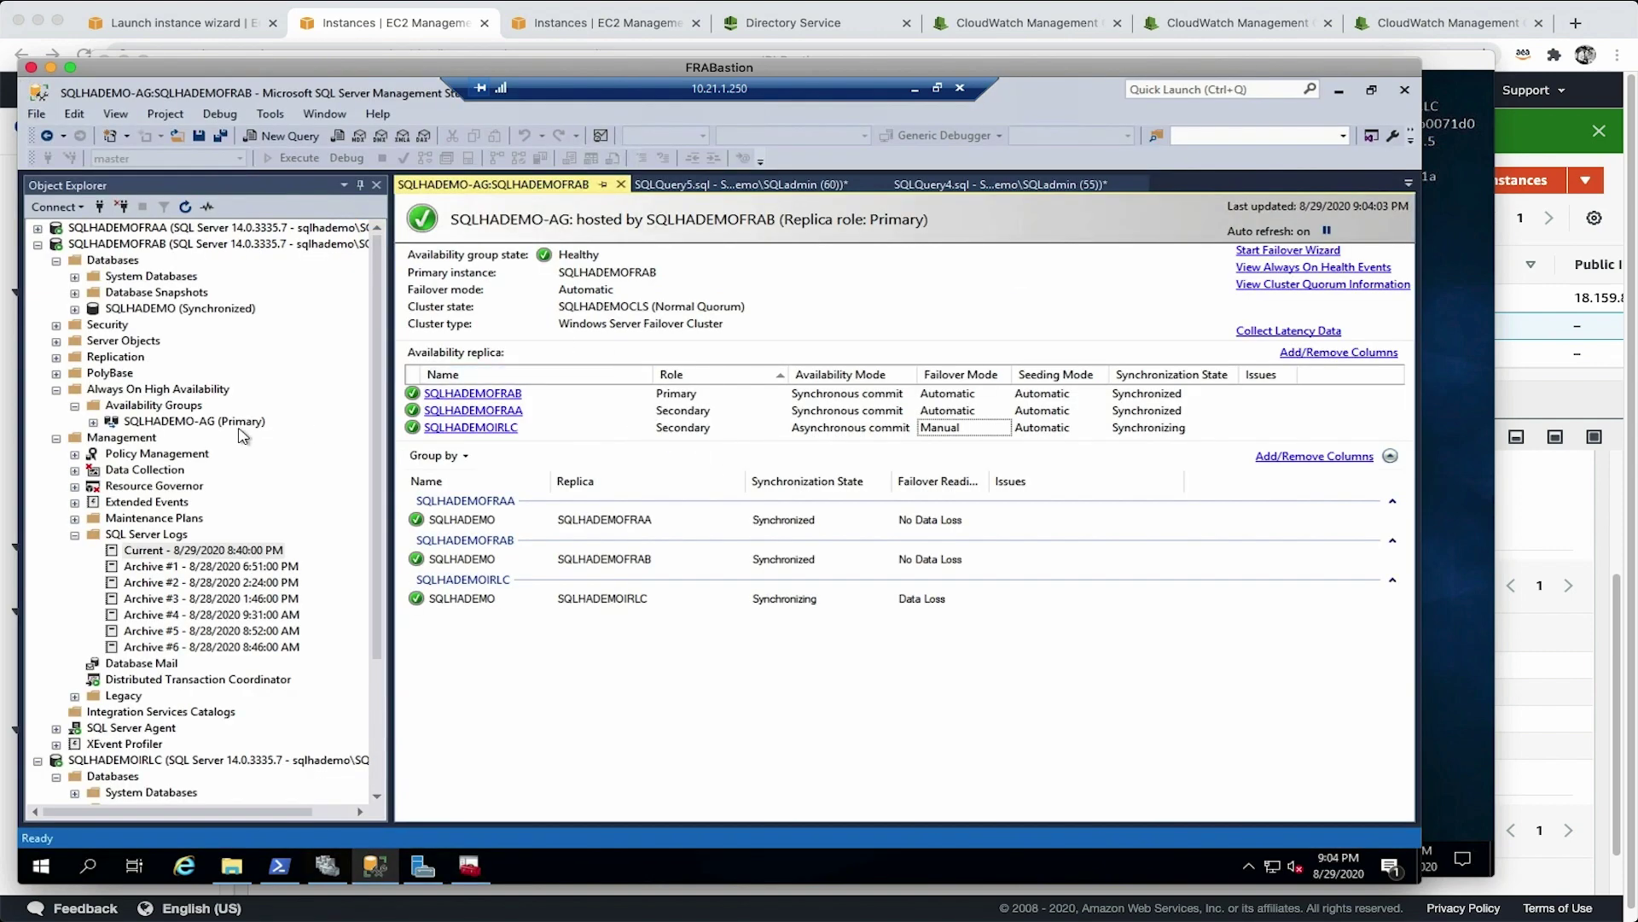
click(911, 188)
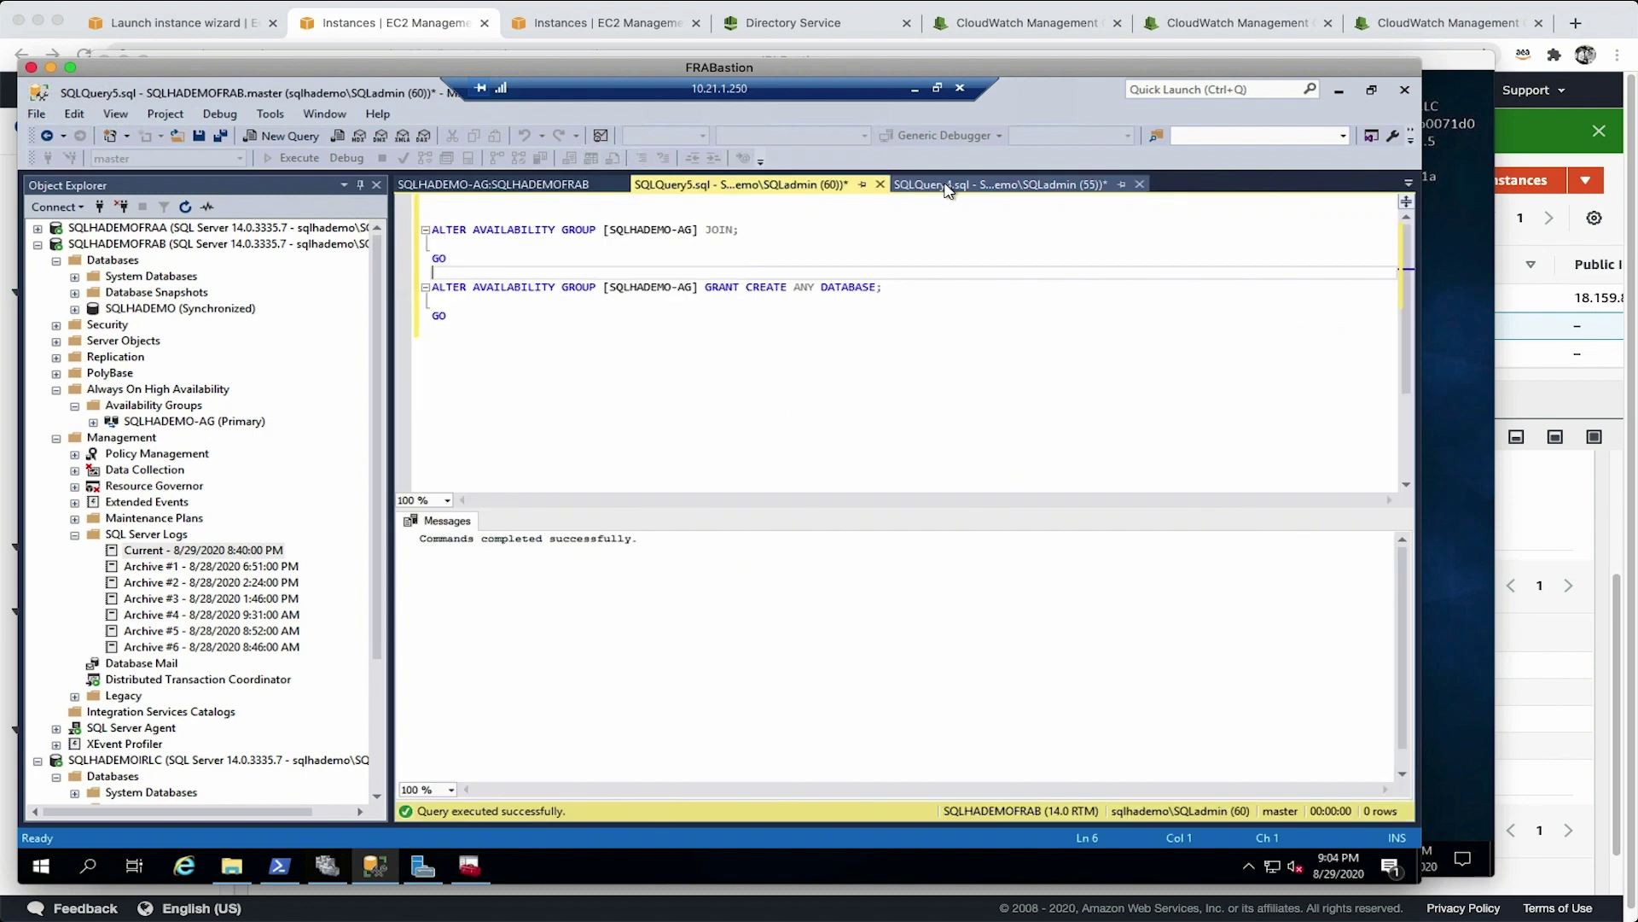
click(751, 329)
scroll(751, 332, up, 4)
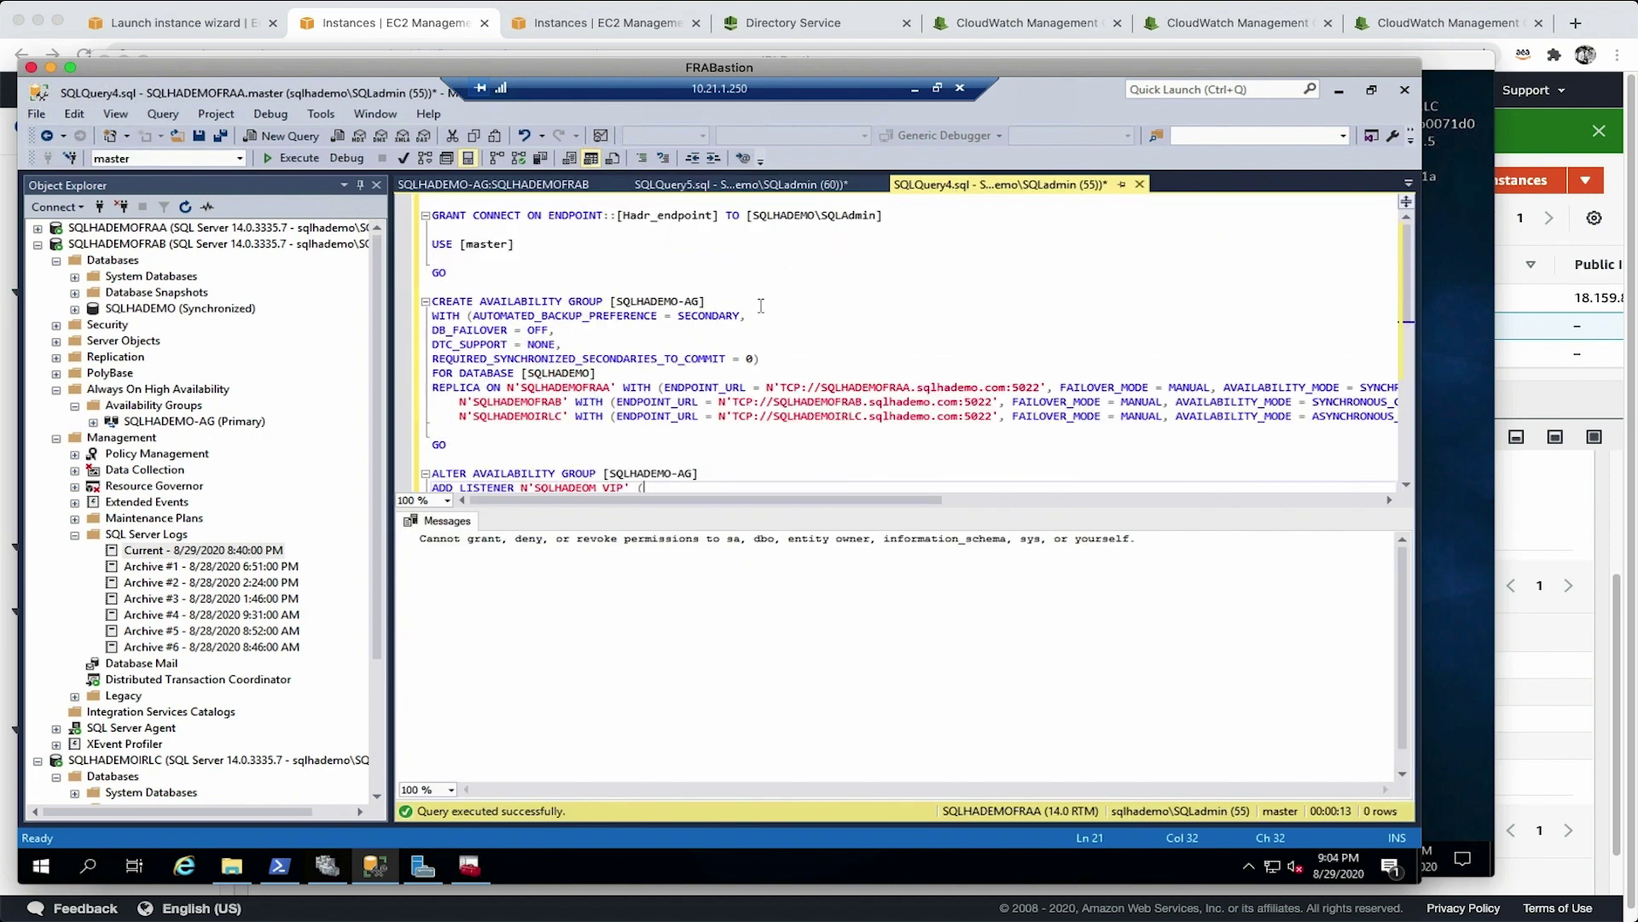
click(162, 308)
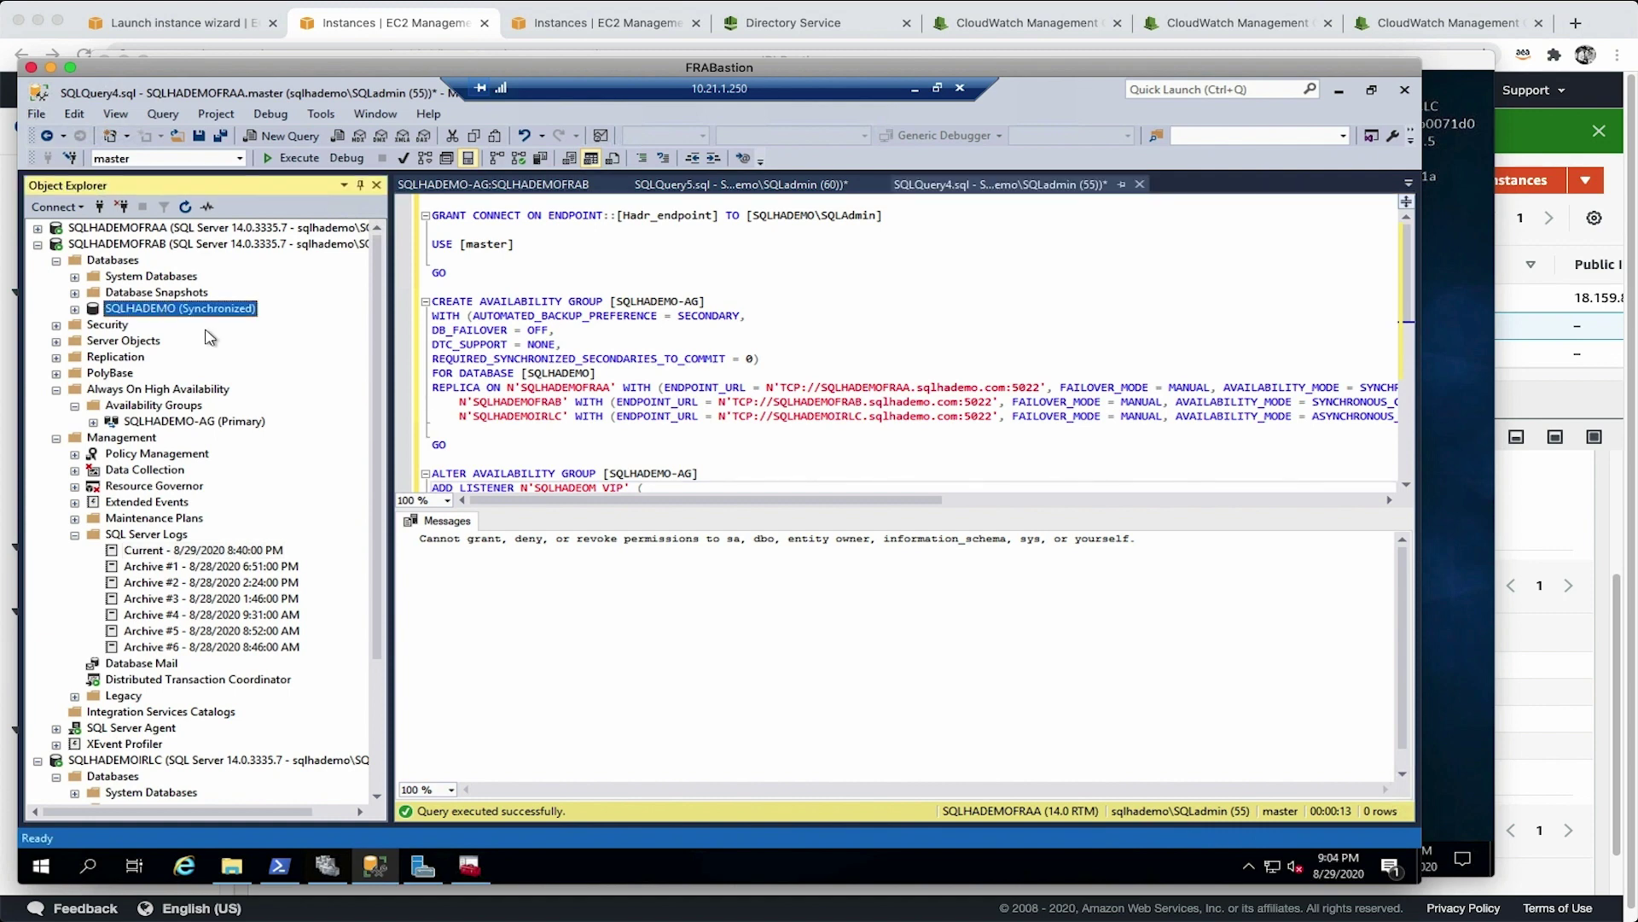
click(646, 269)
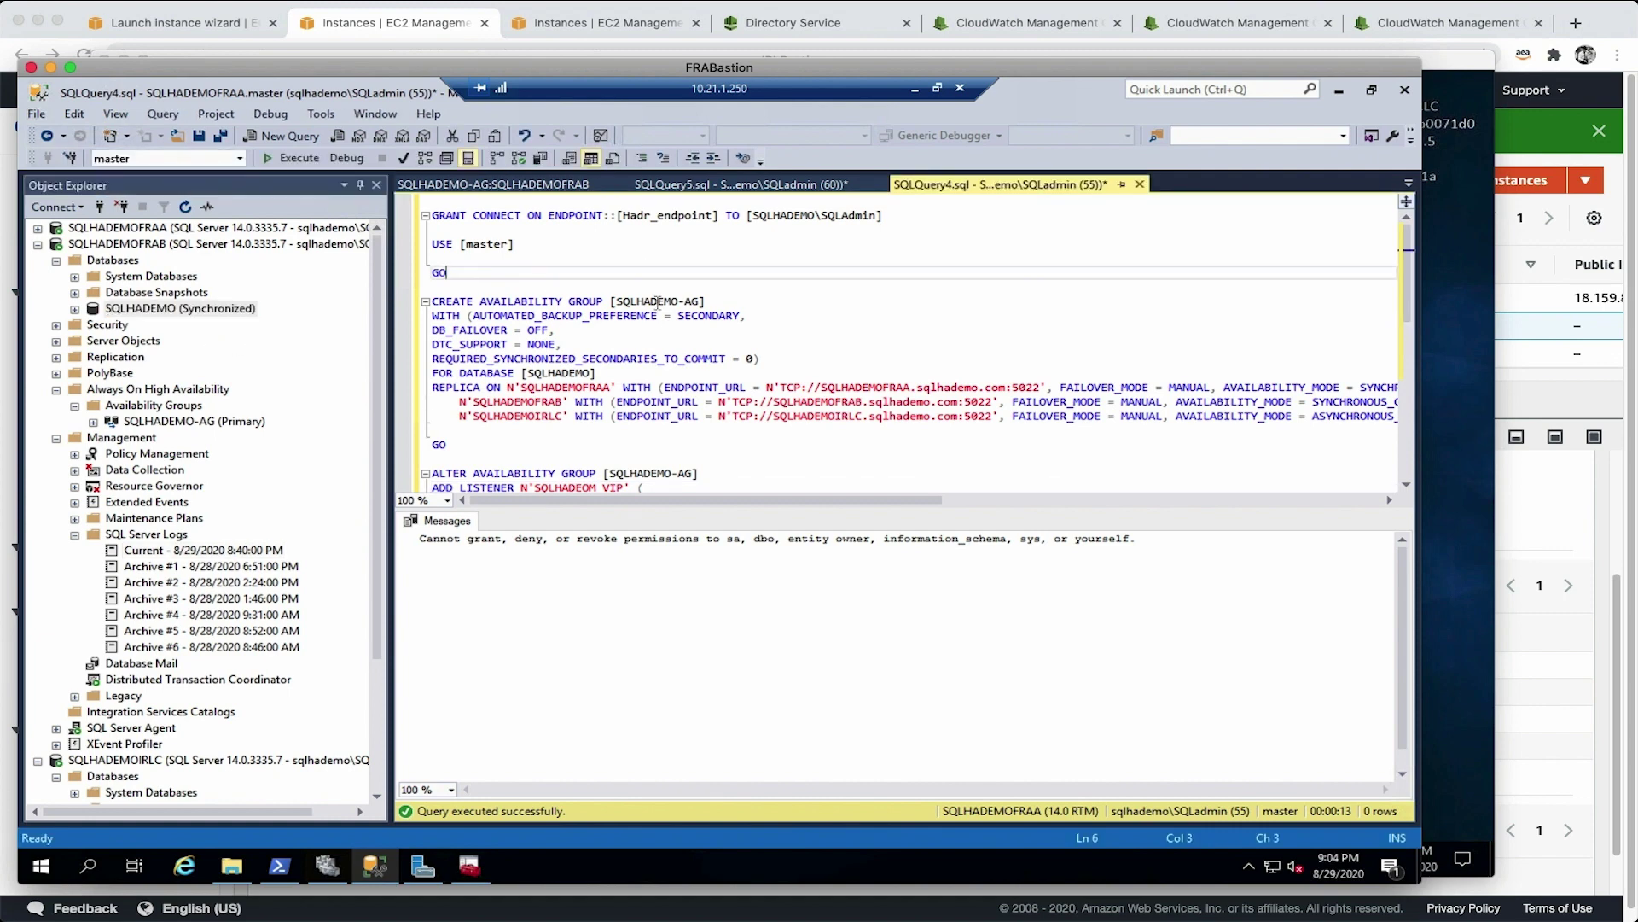
Step: Examine the replica endpoints and the listener's IP addresses and port in the SQLHADEMO-AG creation script
scroll(663, 313, down, 2)
scroll(662, 314, up, 2)
scroll(633, 332, down, 4)
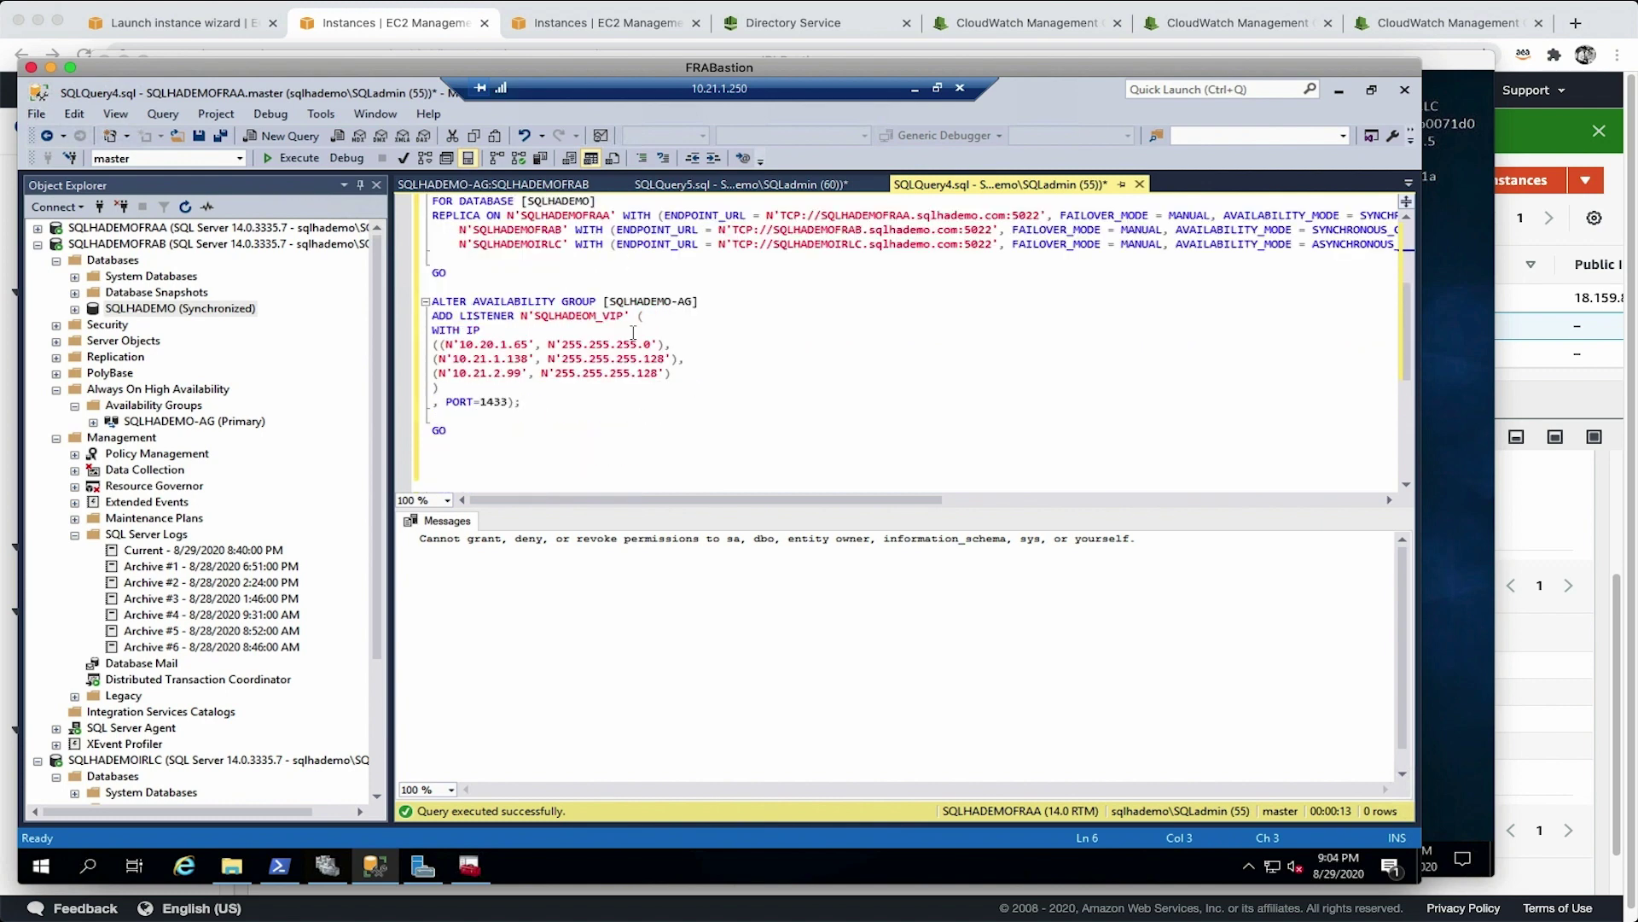
scroll(633, 333, up, 2)
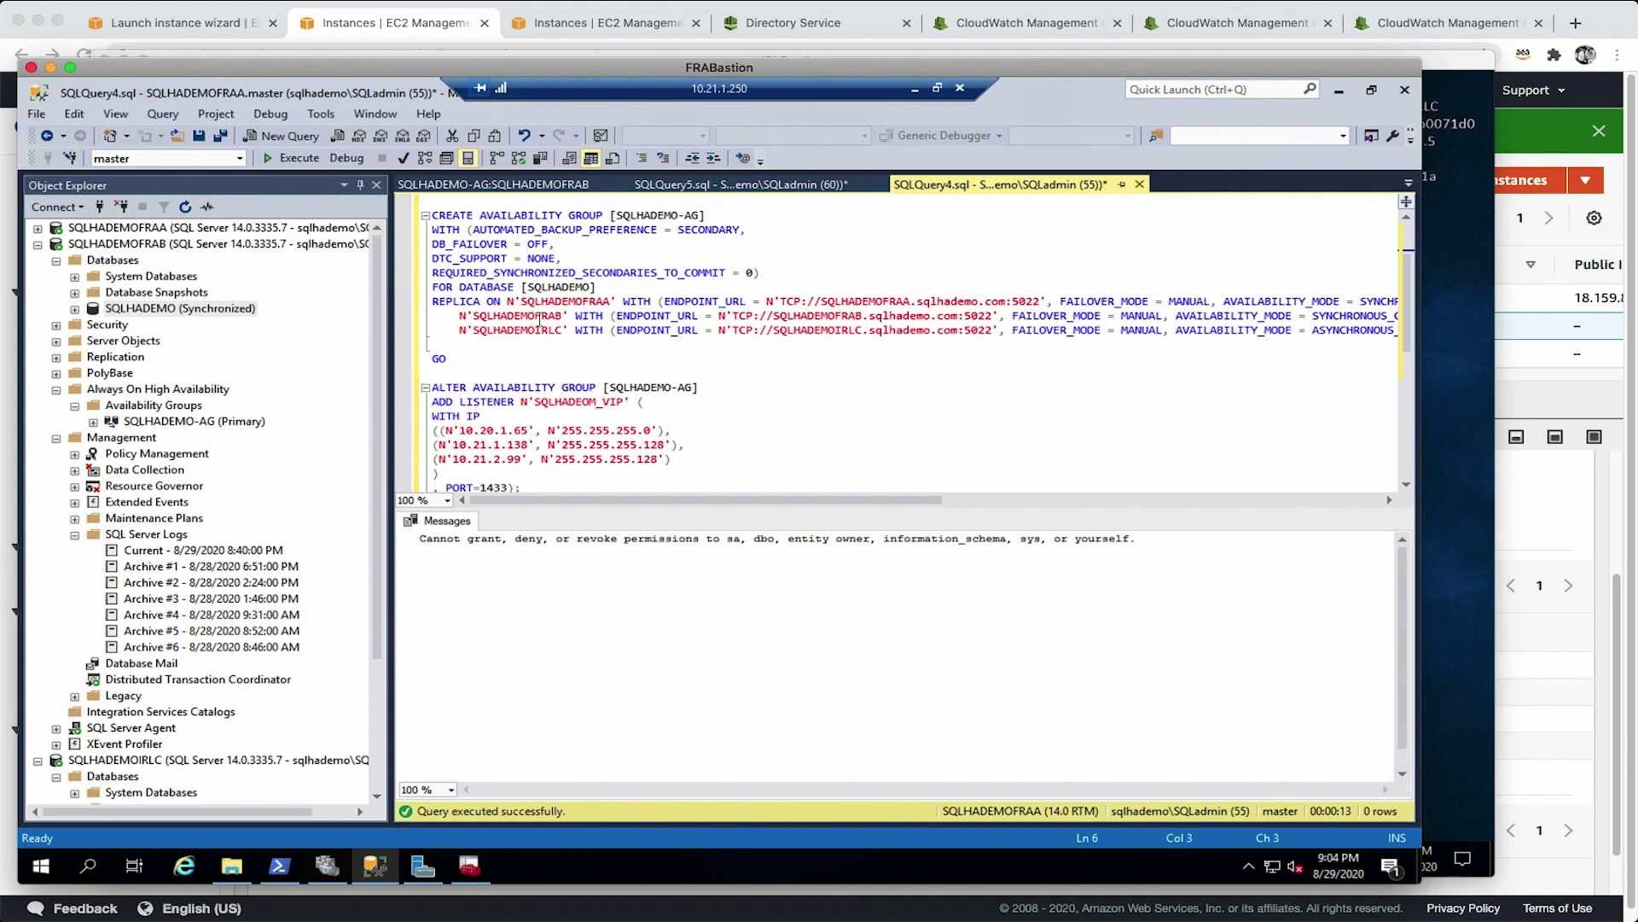
scroll(547, 408, down, 3)
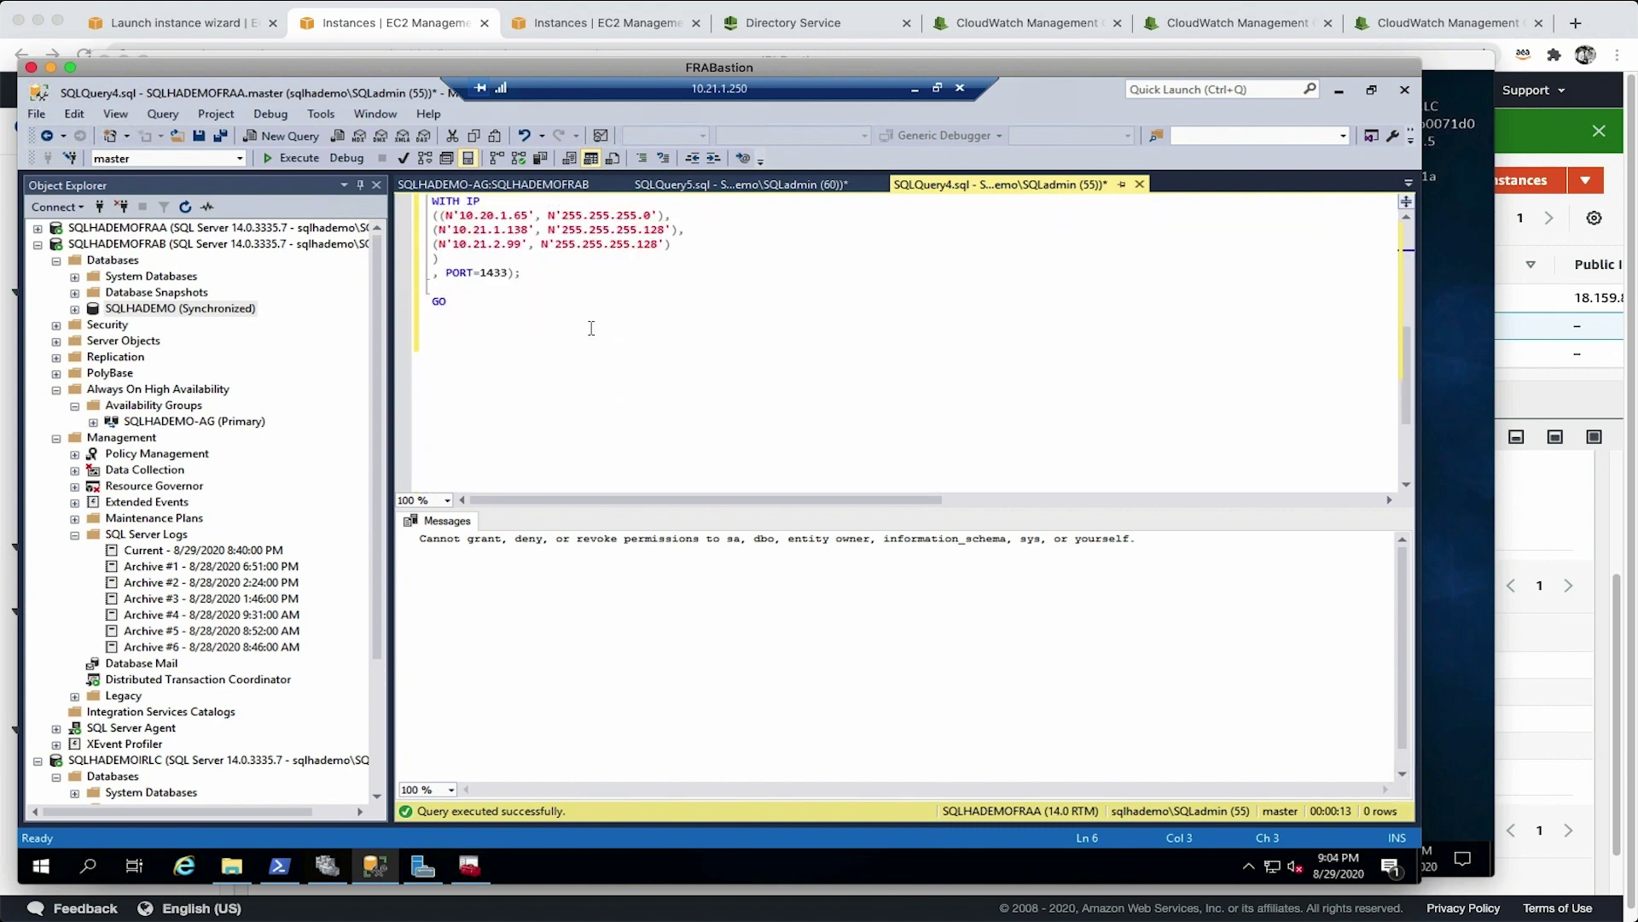
scroll(595, 286, up, 1)
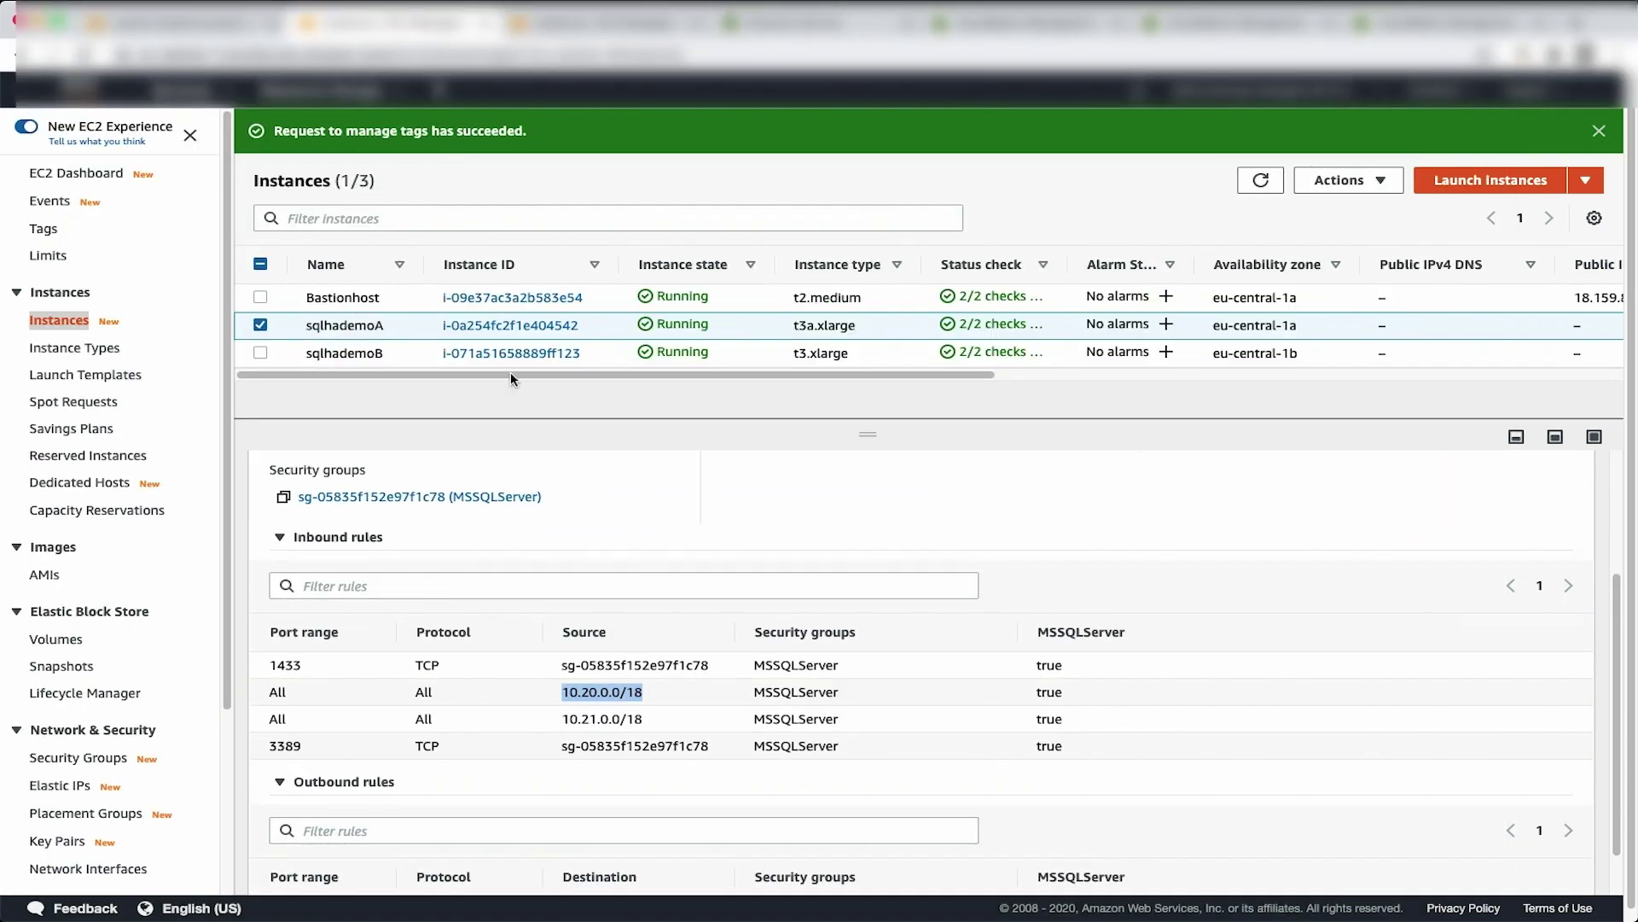
Step: Open the IP address management of the sqlhademoA instance and show the private IPv4 addresses of its eth0 interface
click(1344, 180)
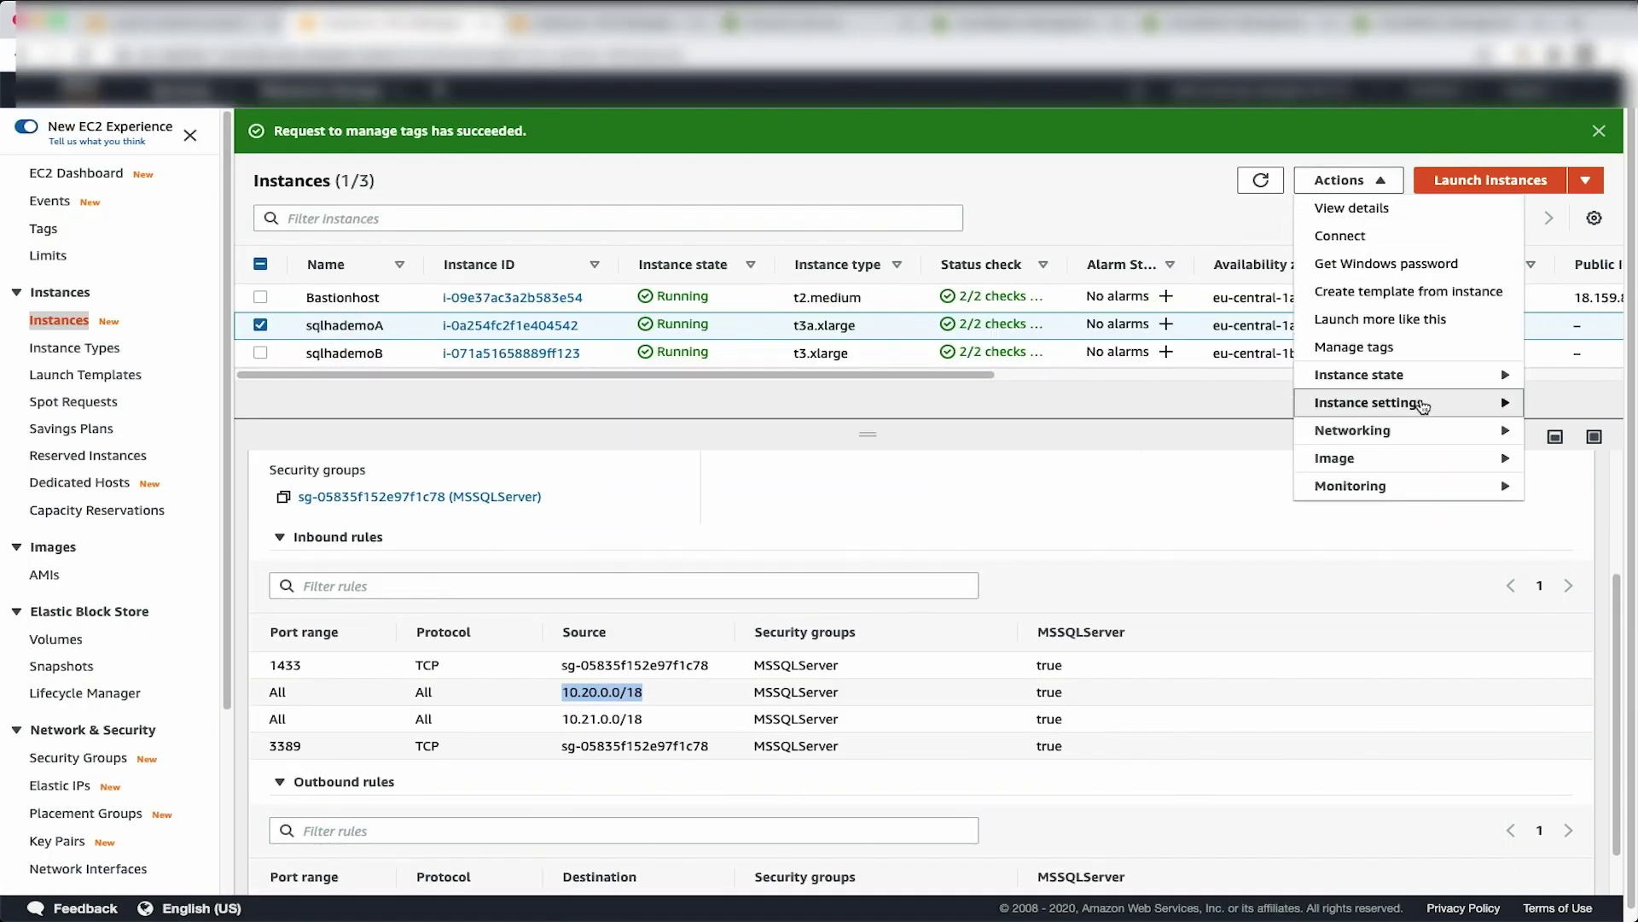
click(1382, 430)
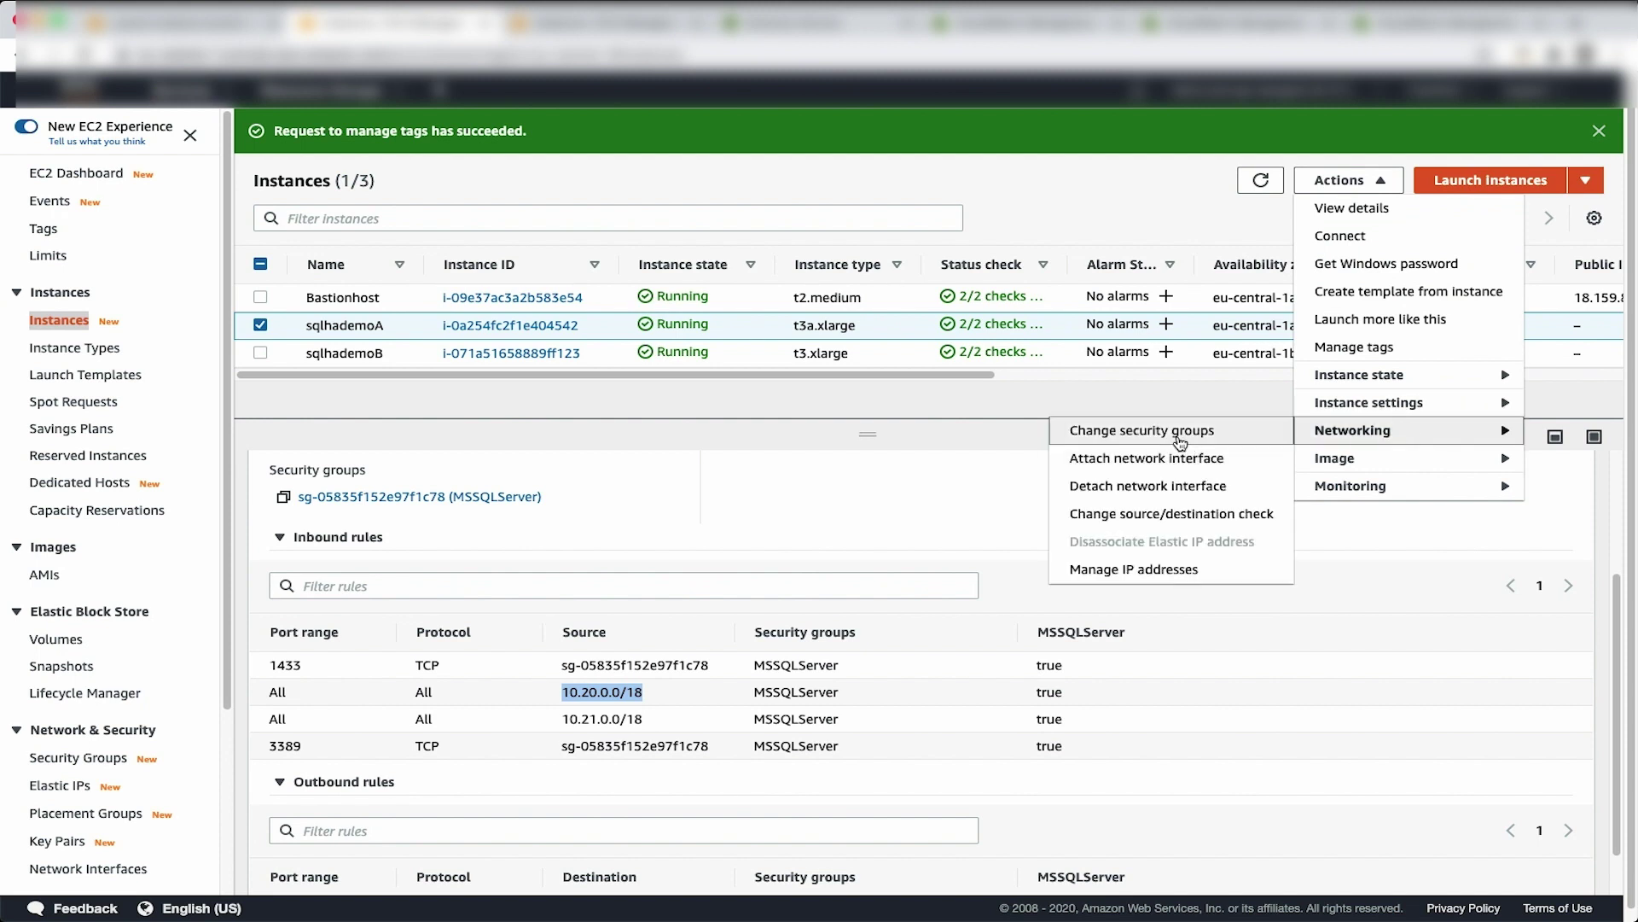
click(1151, 571)
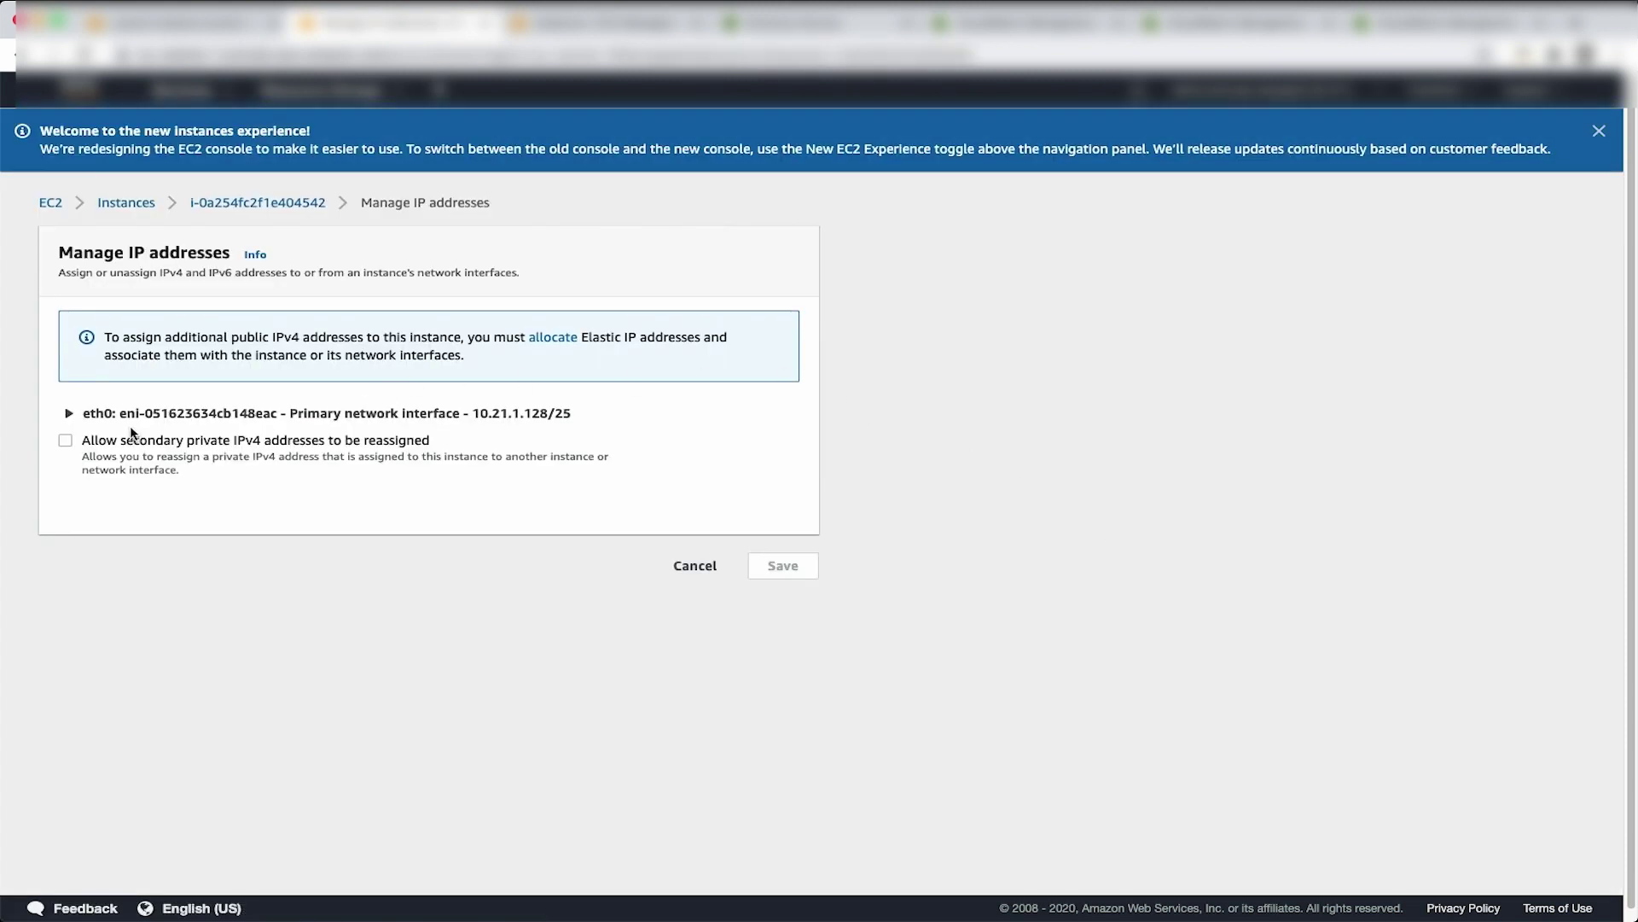
click(69, 413)
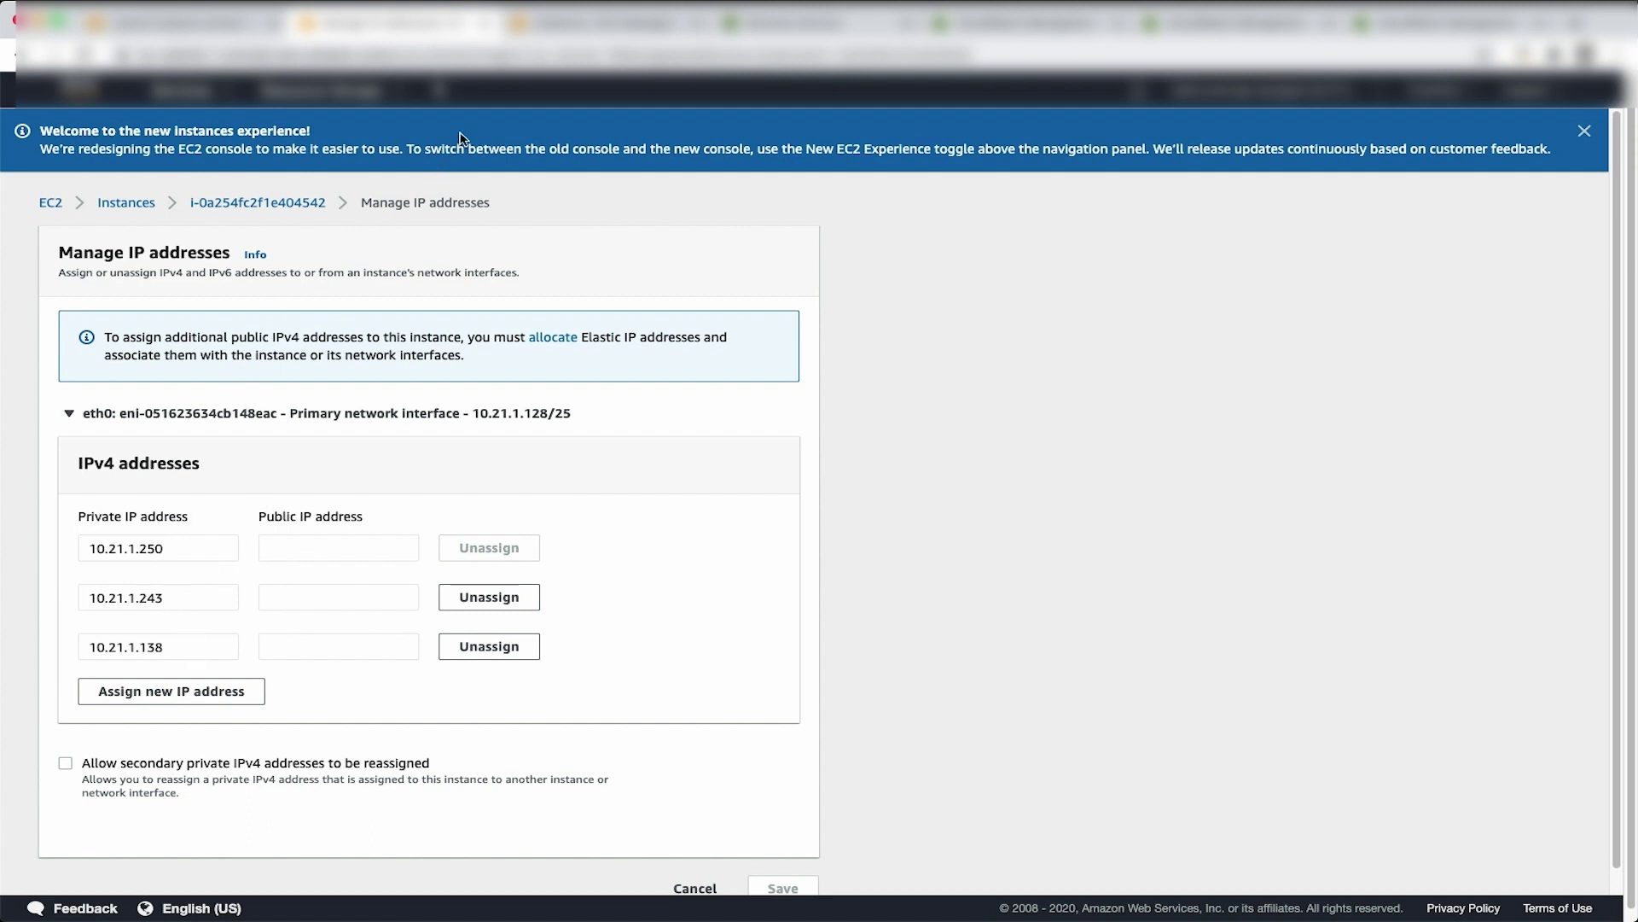
click(554, 24)
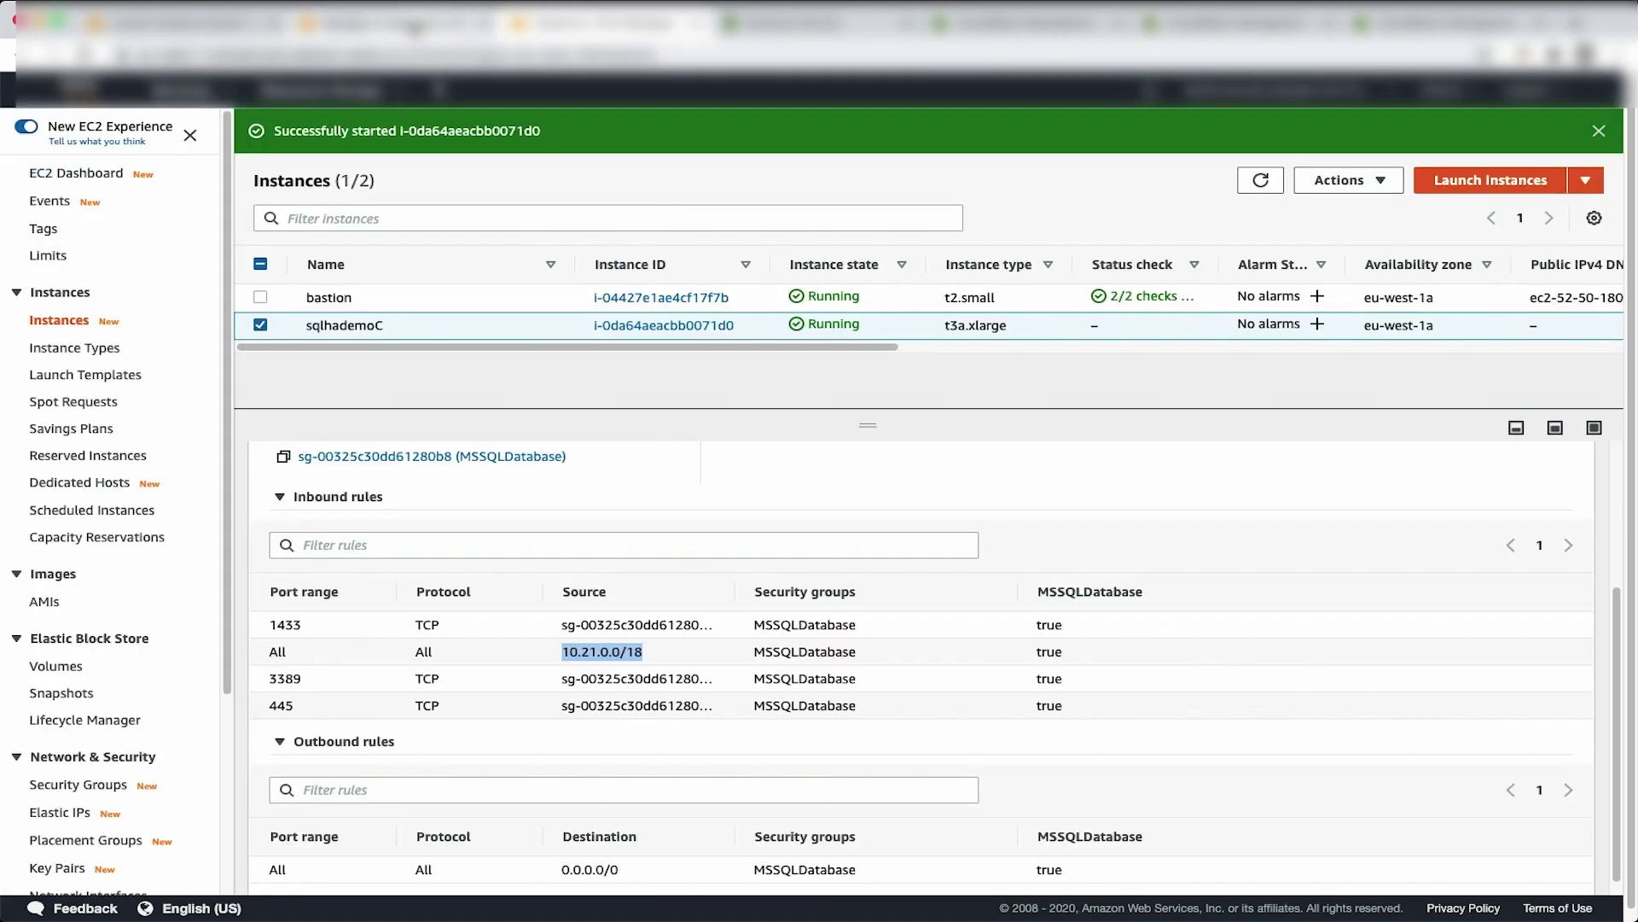
click(413, 26)
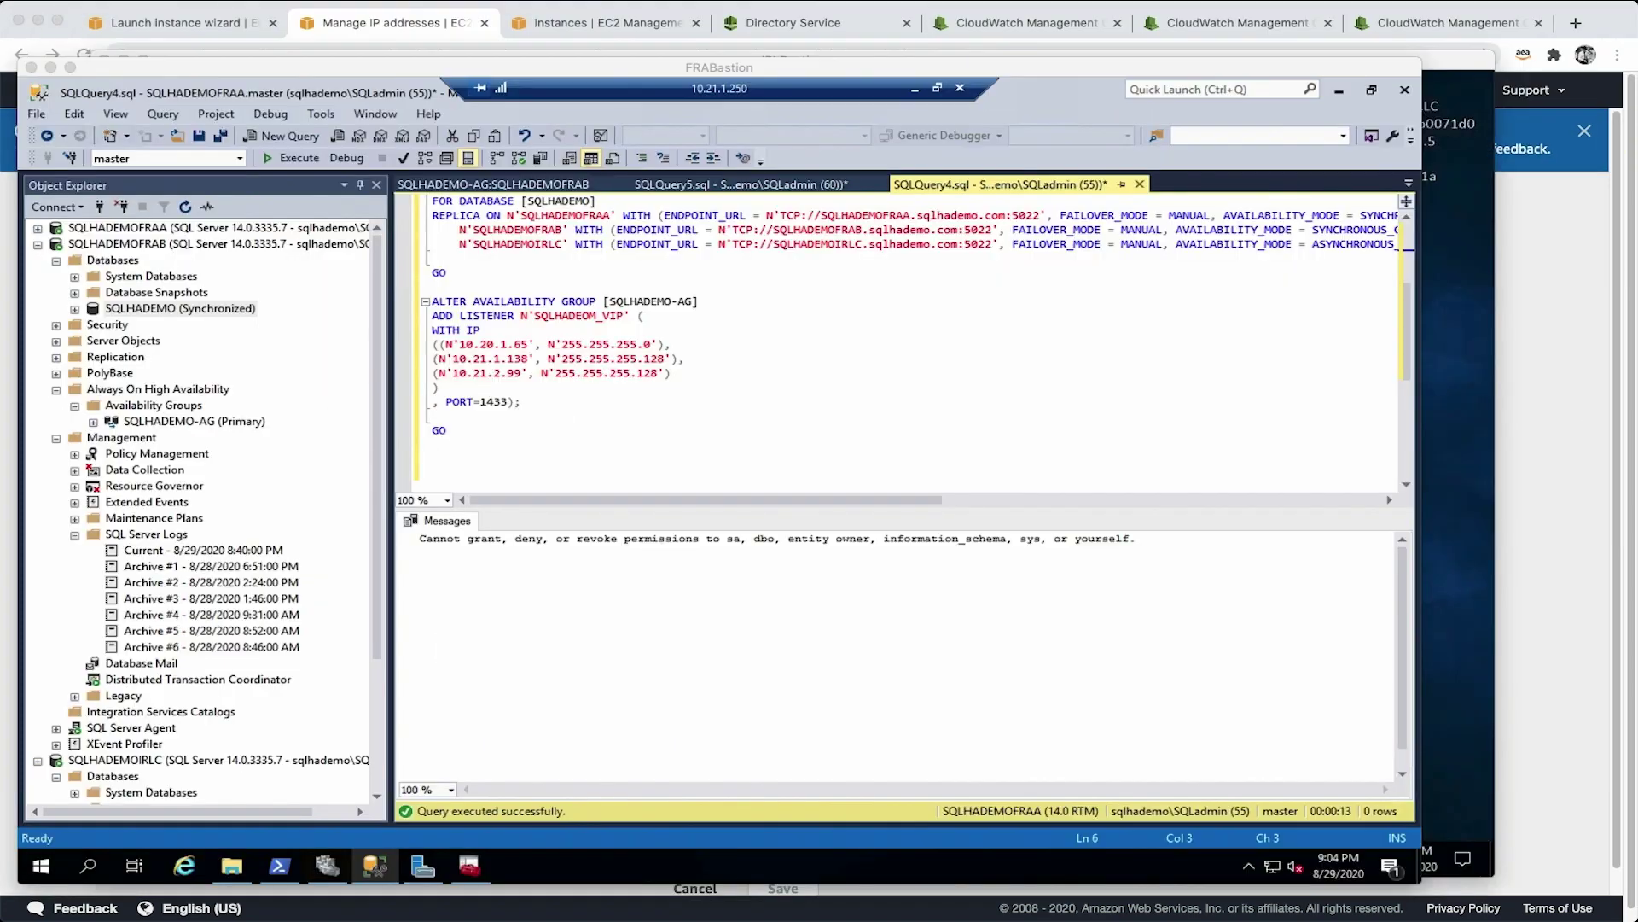
Step: Switch to SQL Server Management Studio and review the listener IP script and the SQLHADEMO-AG join script
click(811, 359)
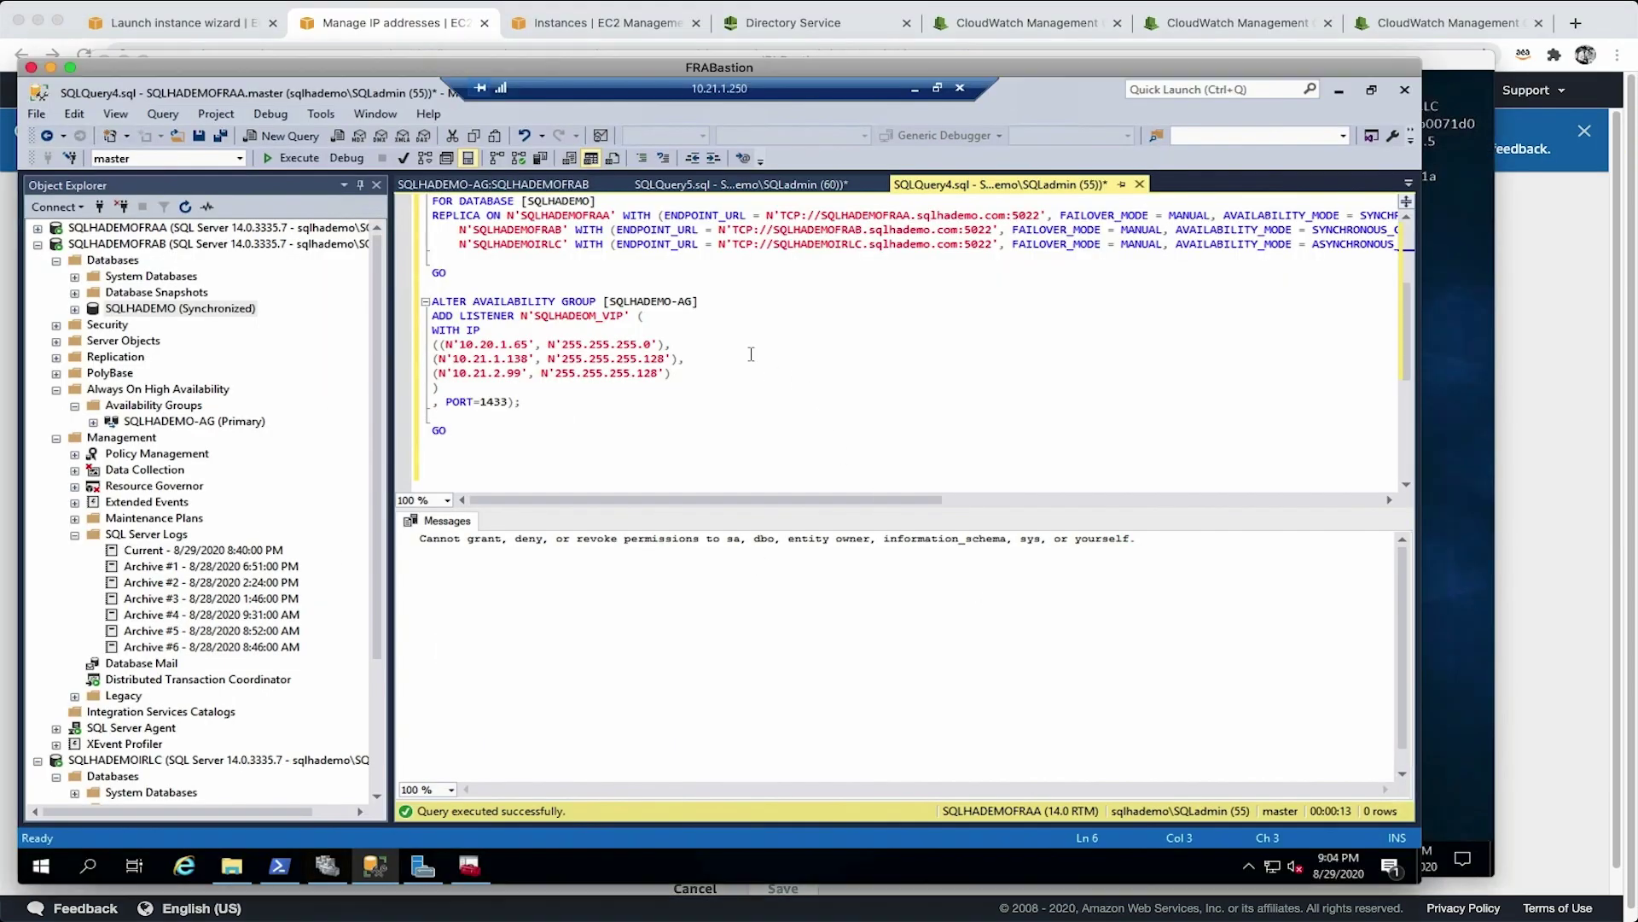
click(732, 185)
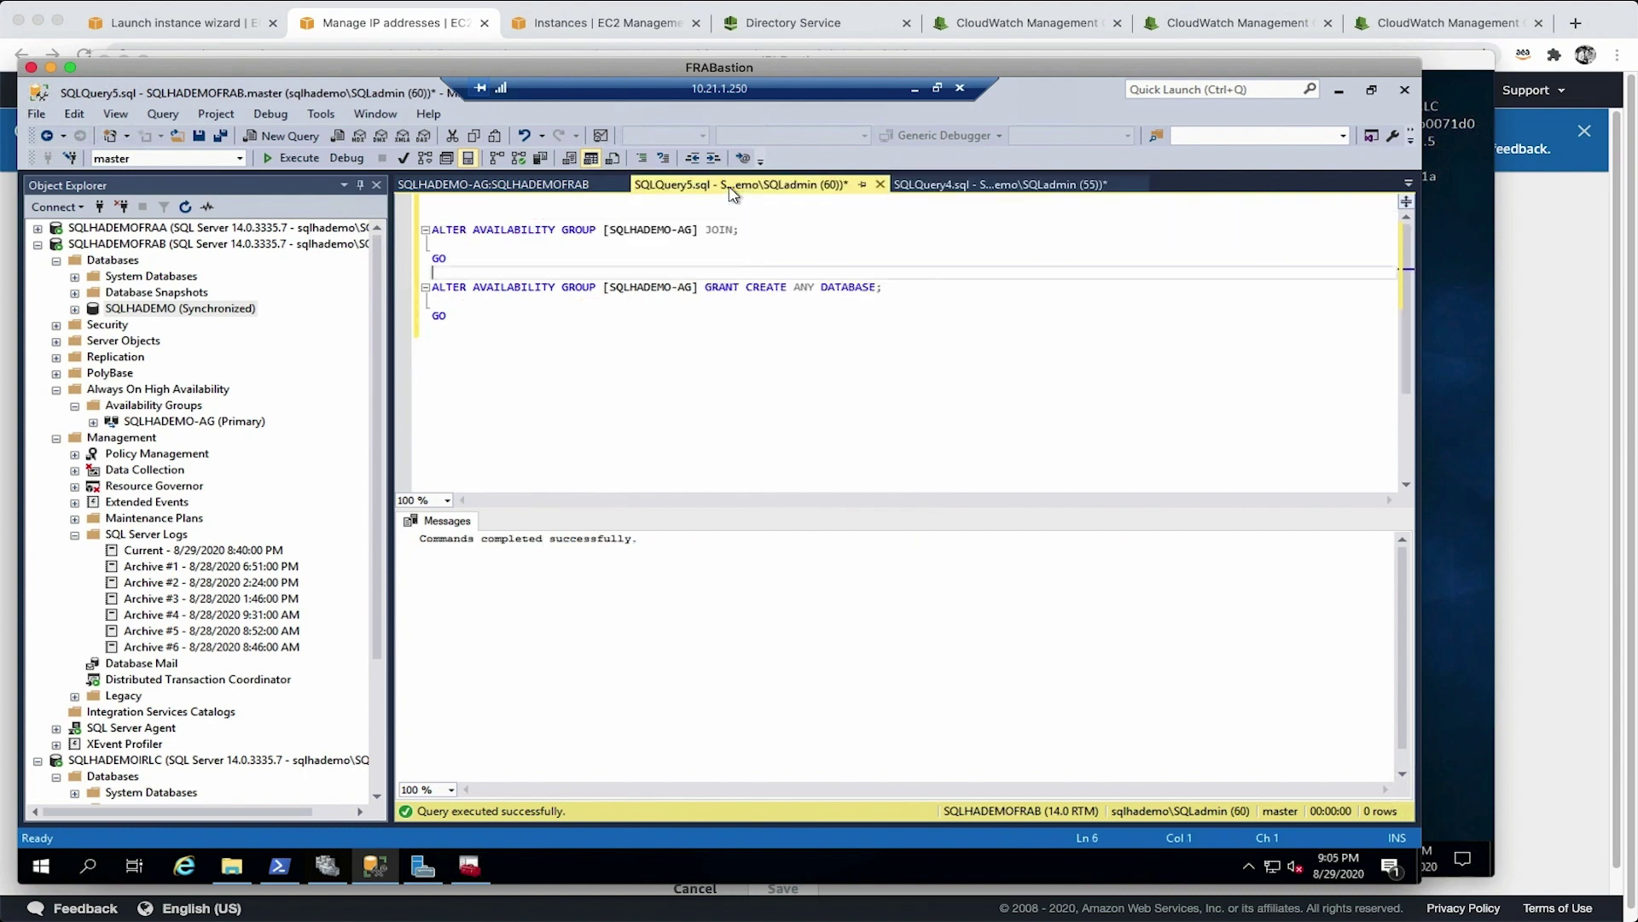
right_click(154, 423)
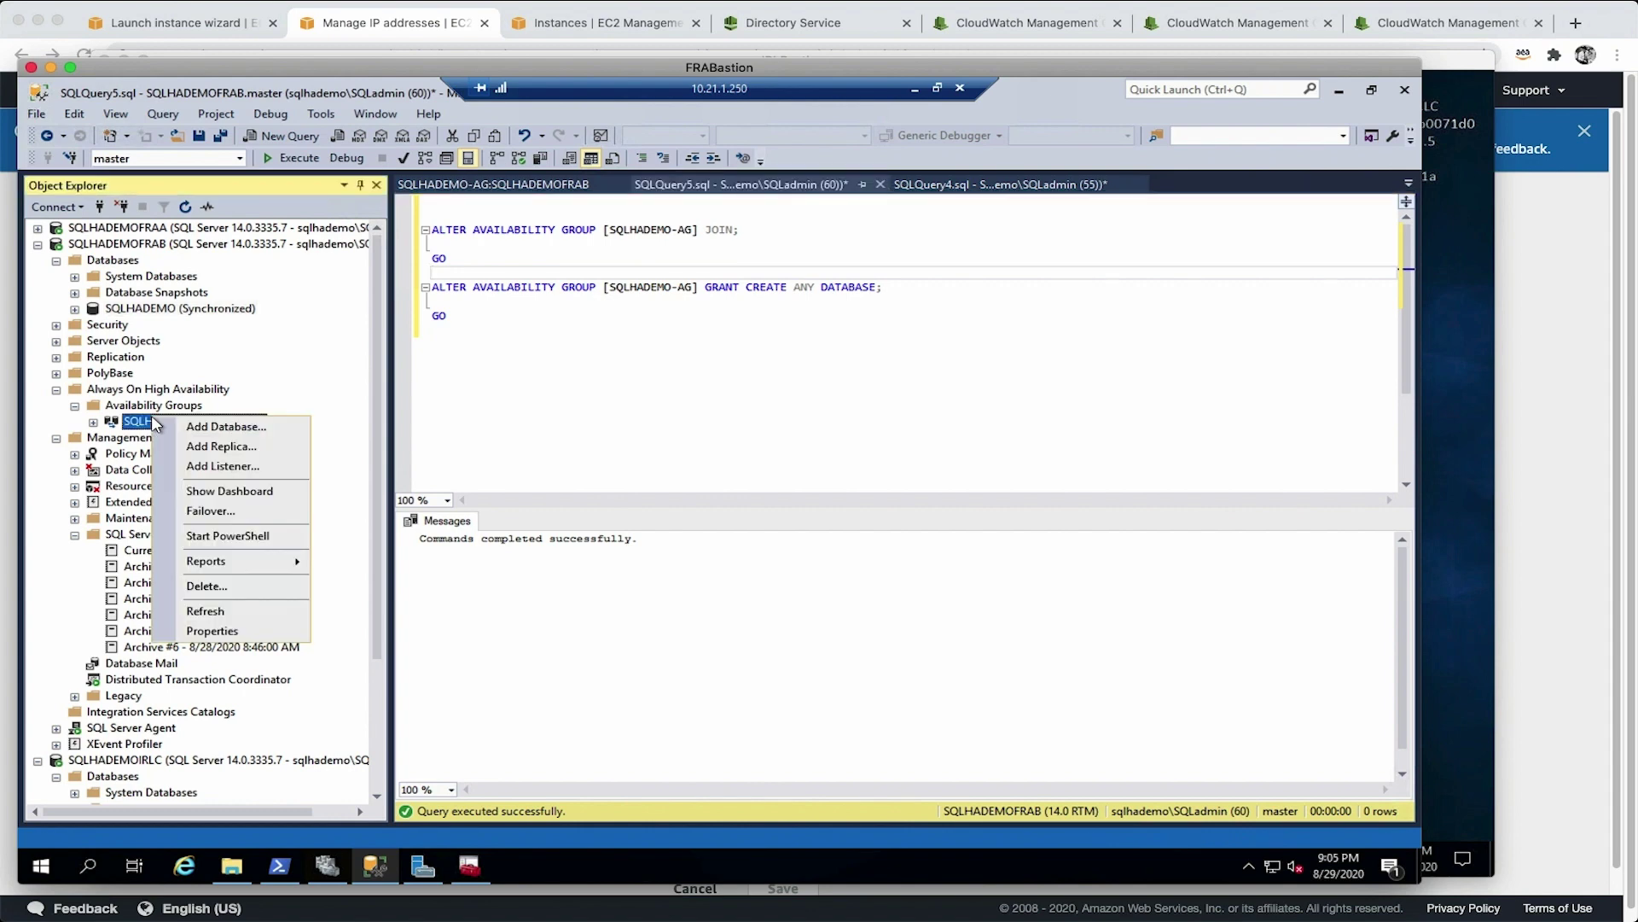
click(247, 373)
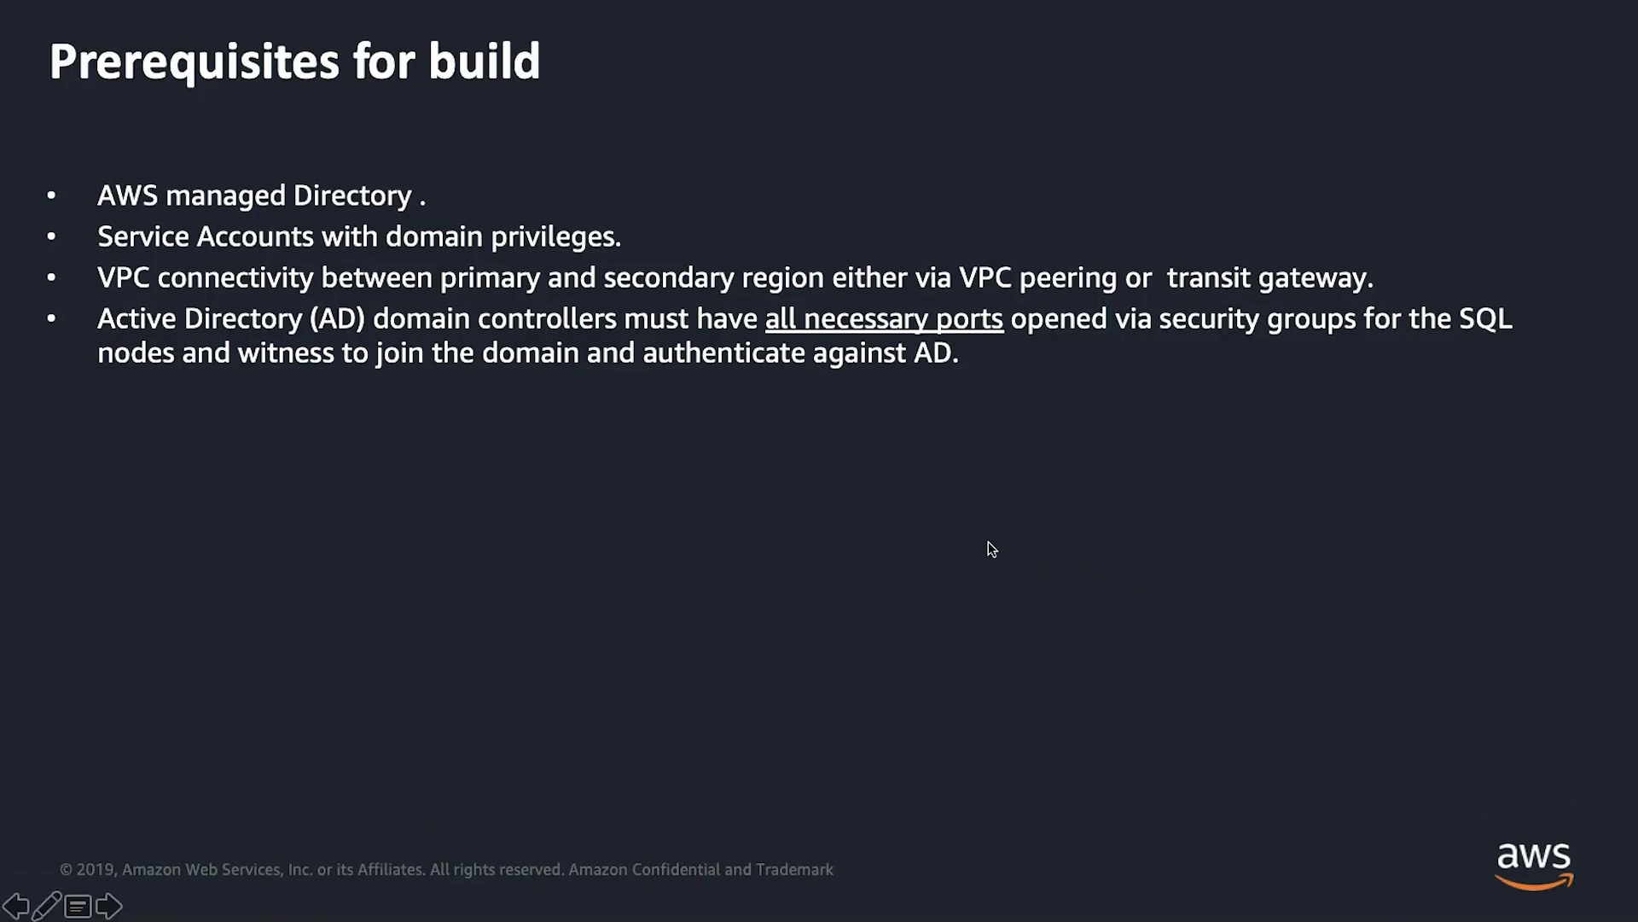
key(Right)
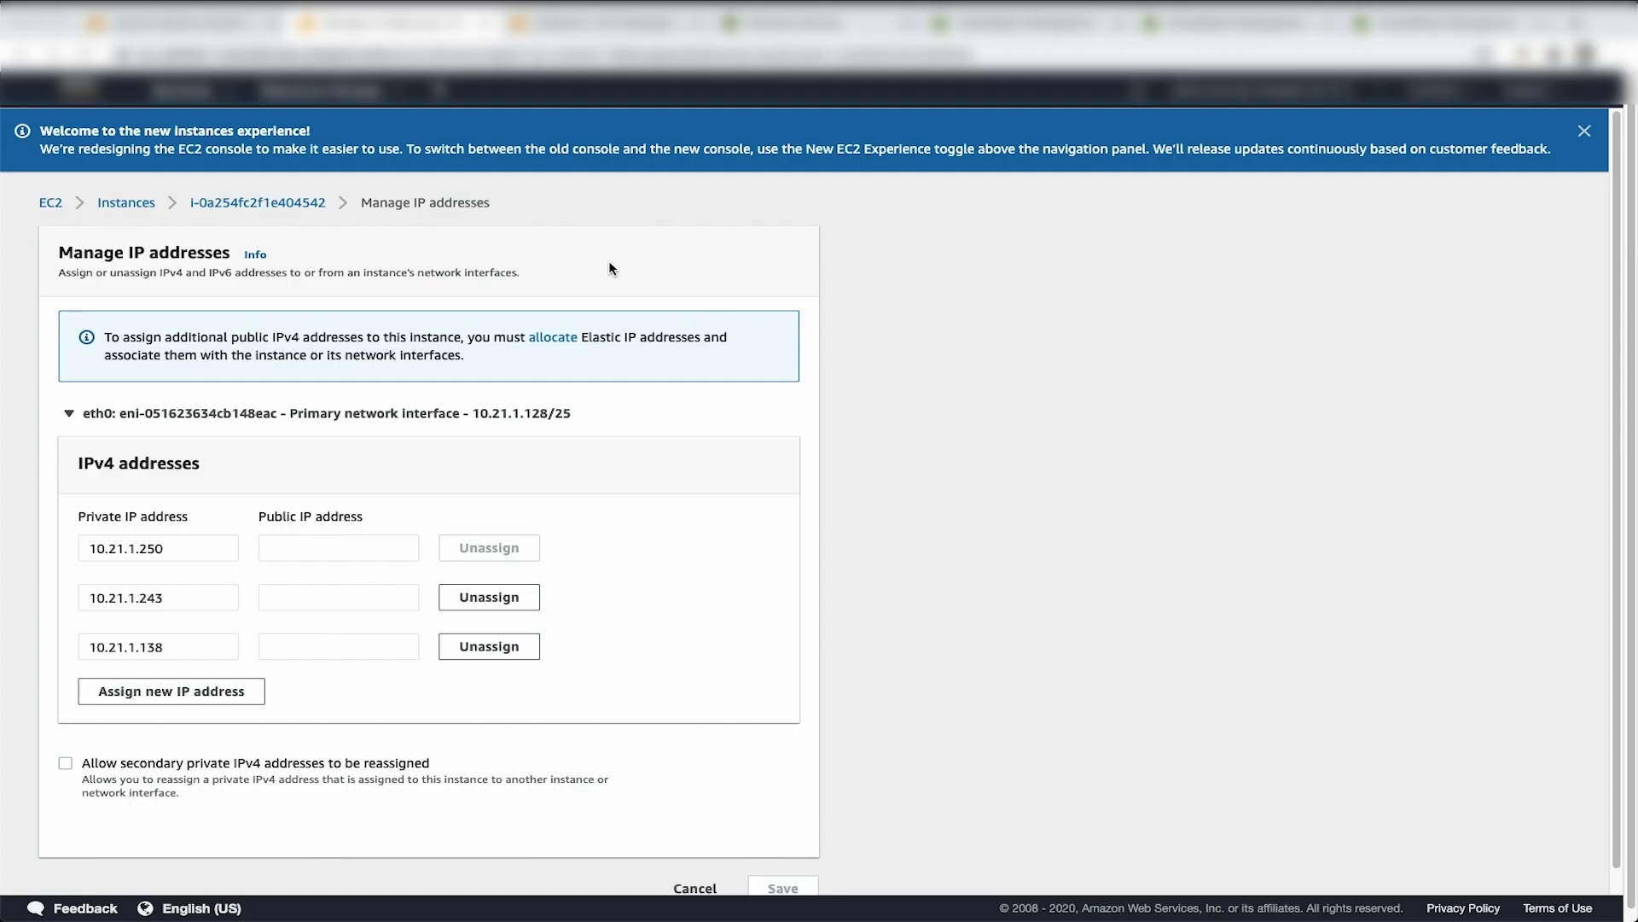
click(556, 101)
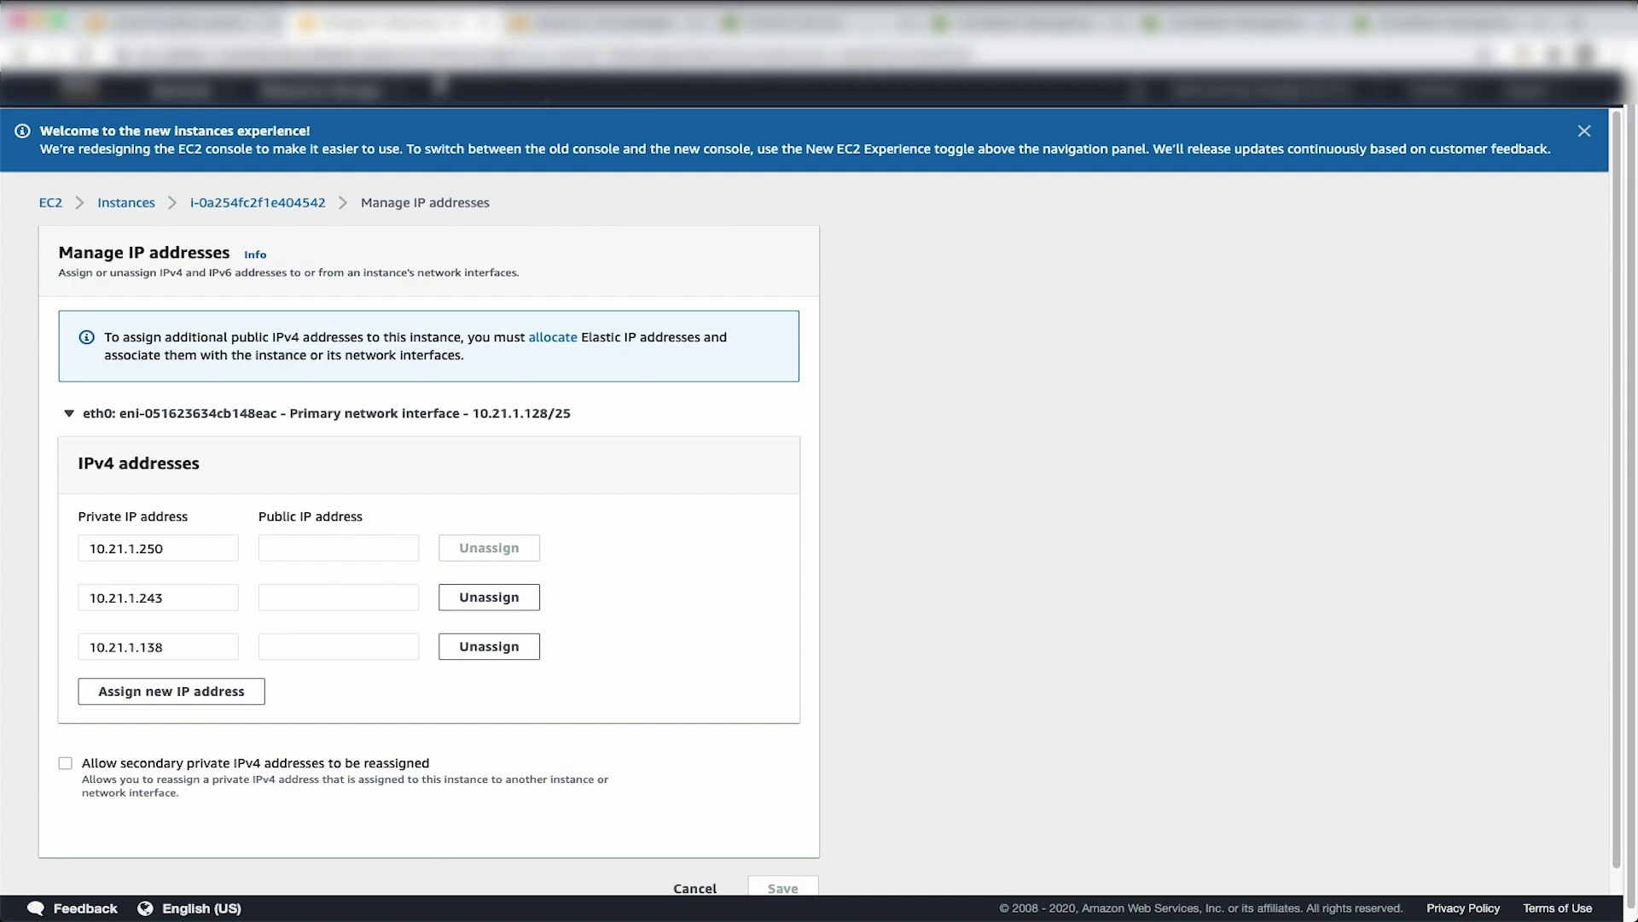
Step: Return to the EC2 instance list and examine the monitoring graphs of the sqlhademoA instance
click(120, 203)
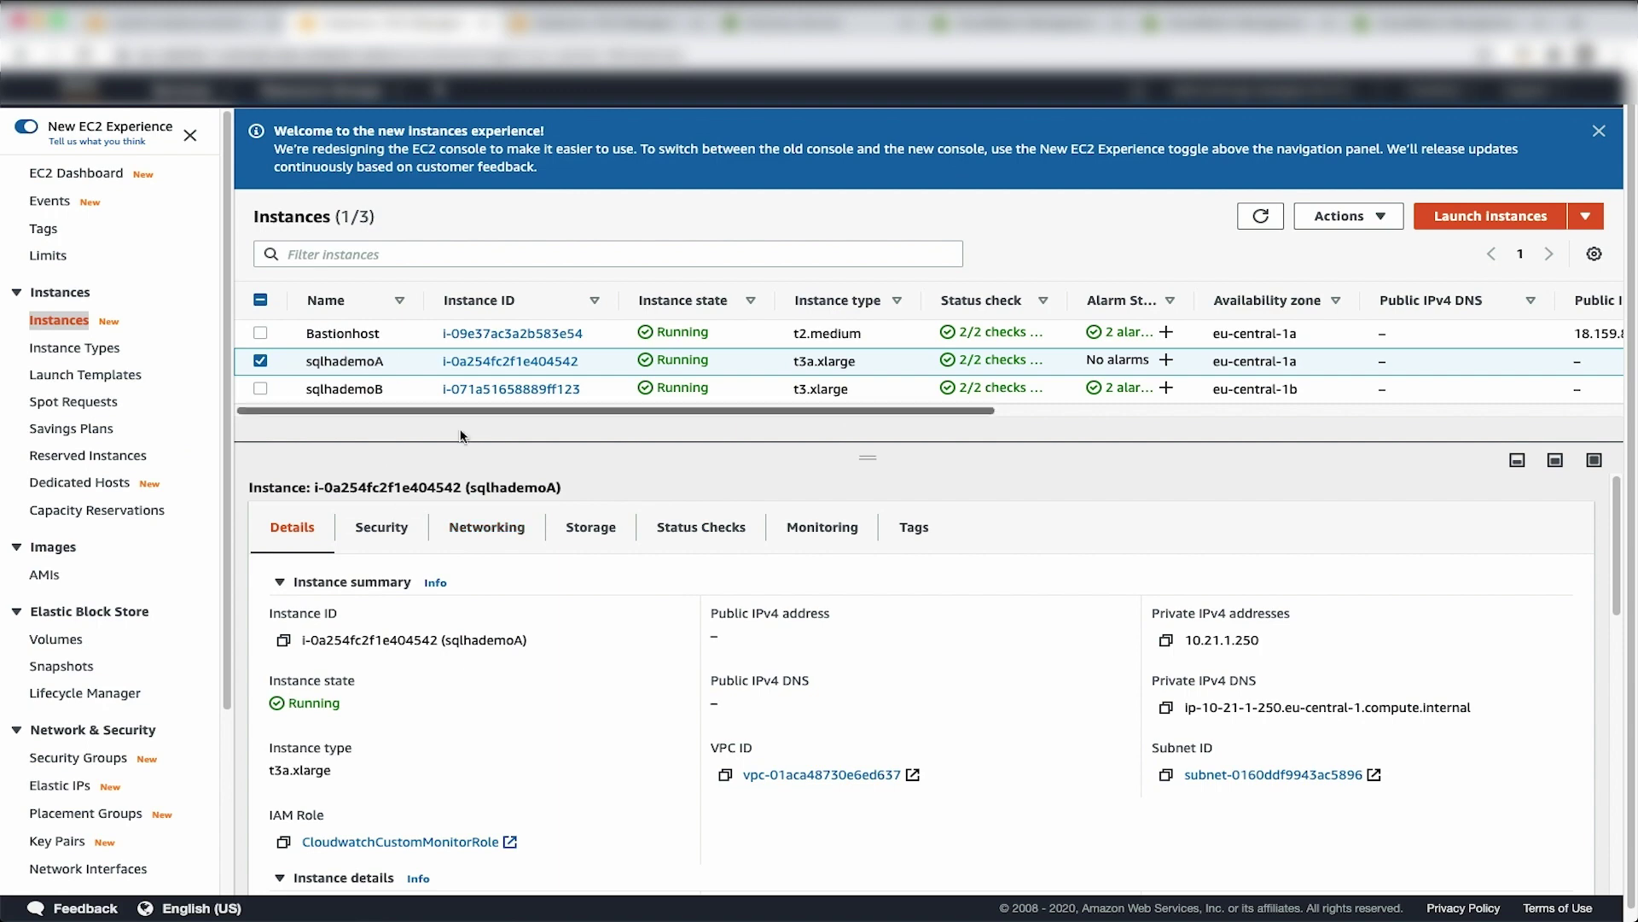
click(822, 527)
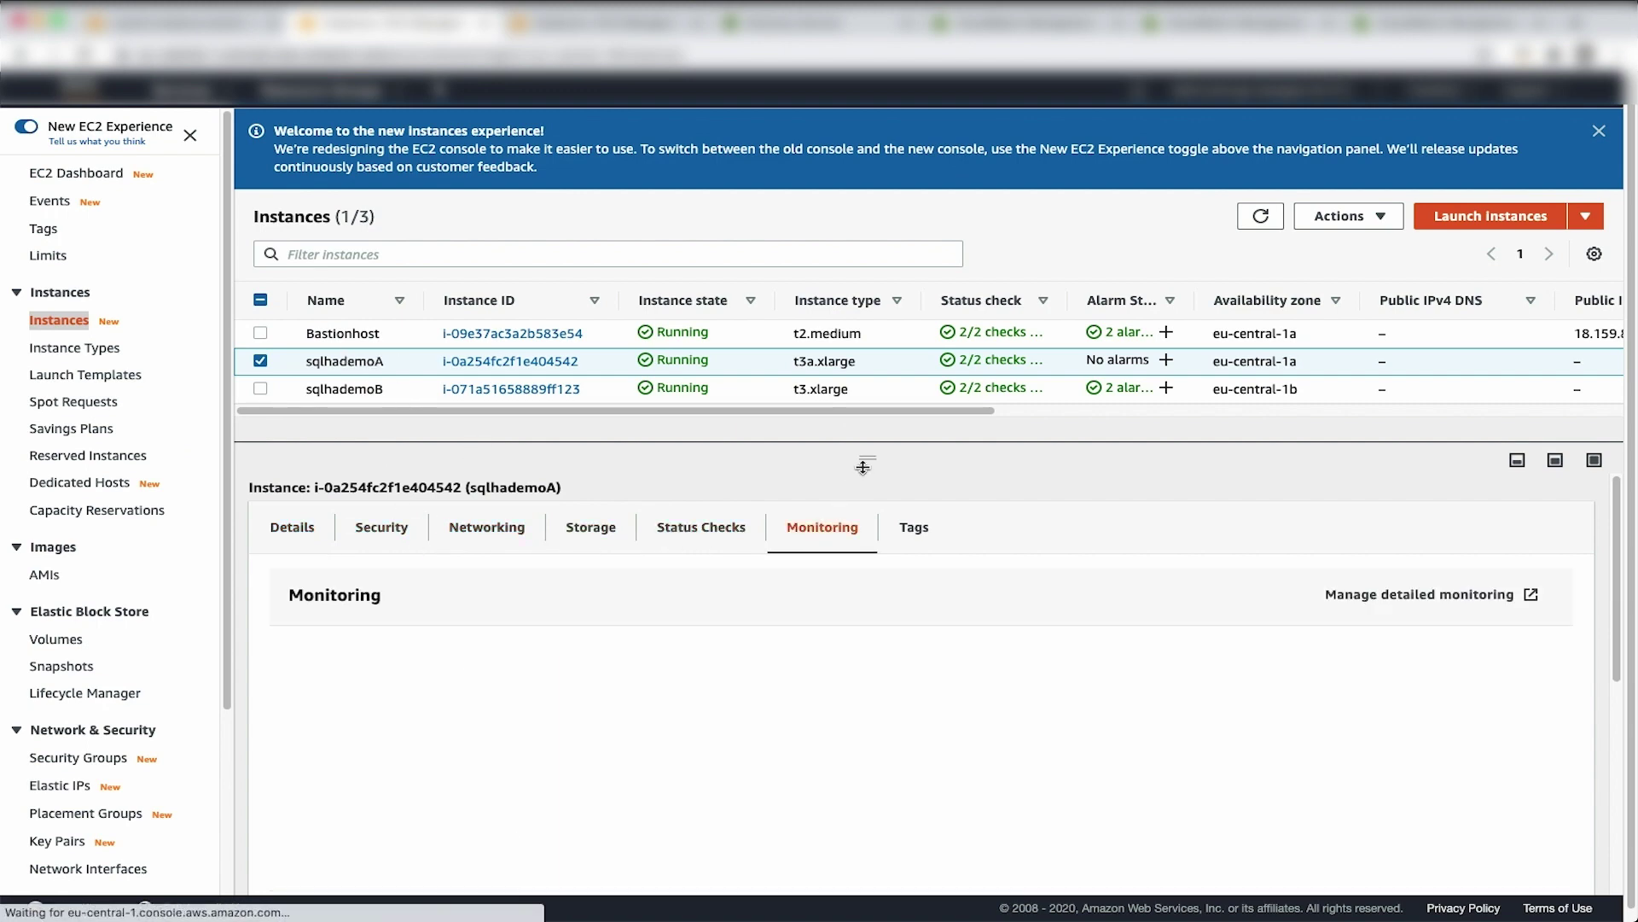
scroll(445, 714, down, 3)
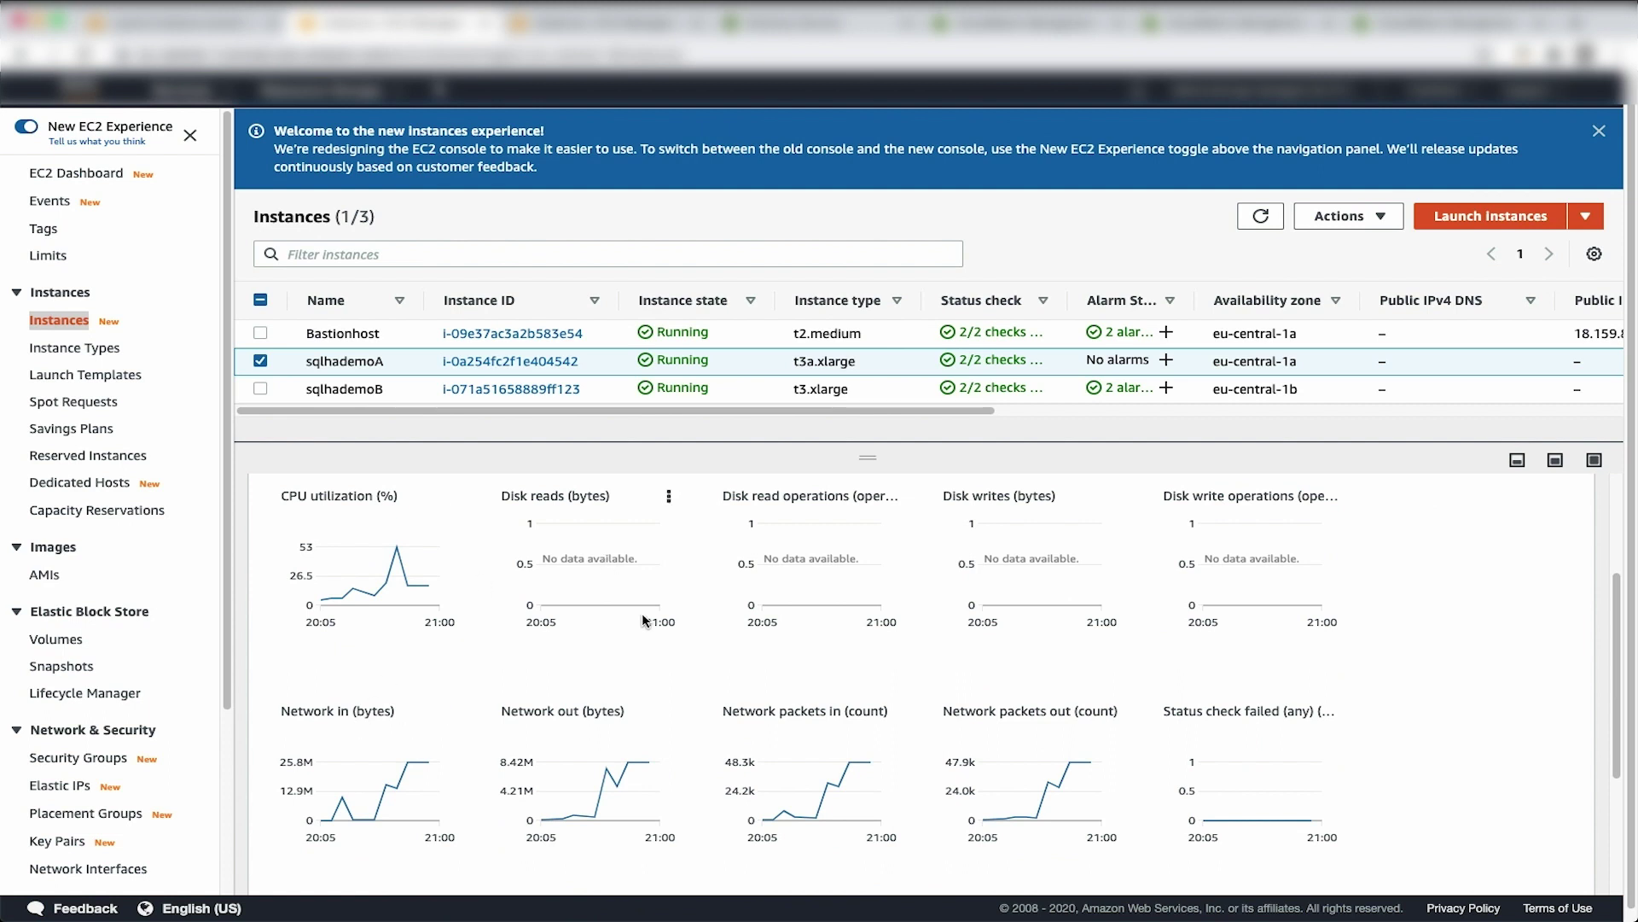
scroll(837, 667, down, 1)
scroll(837, 668, down, 5)
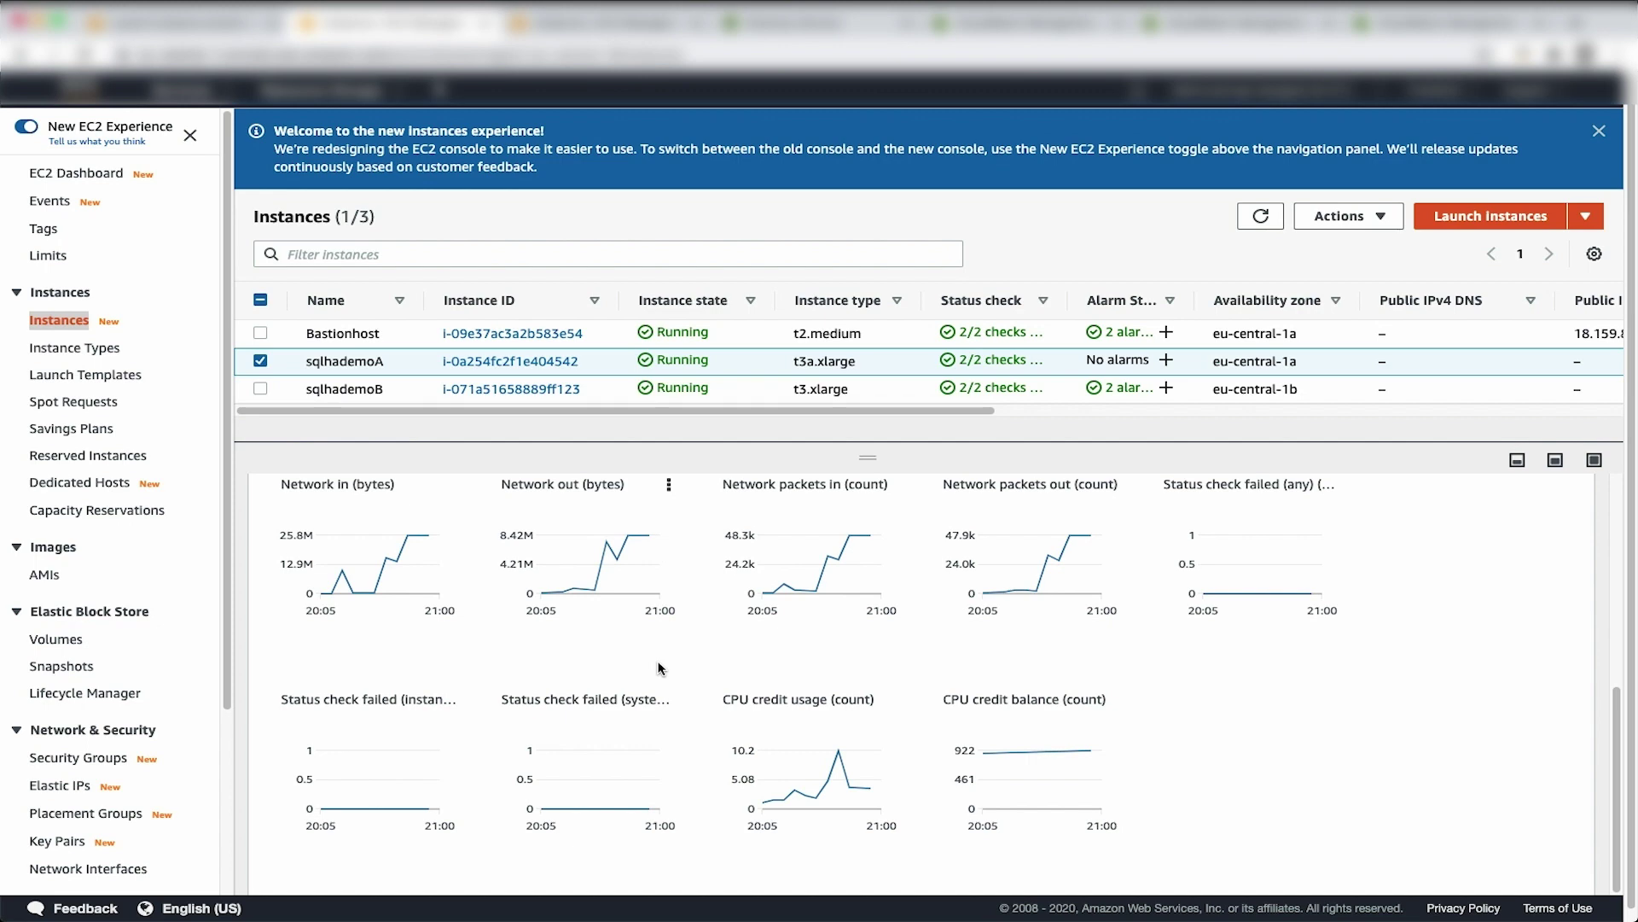
Step: Examine the monitoring graphs of the sqlhademoC instance in the eu-west-1 region
click(590, 28)
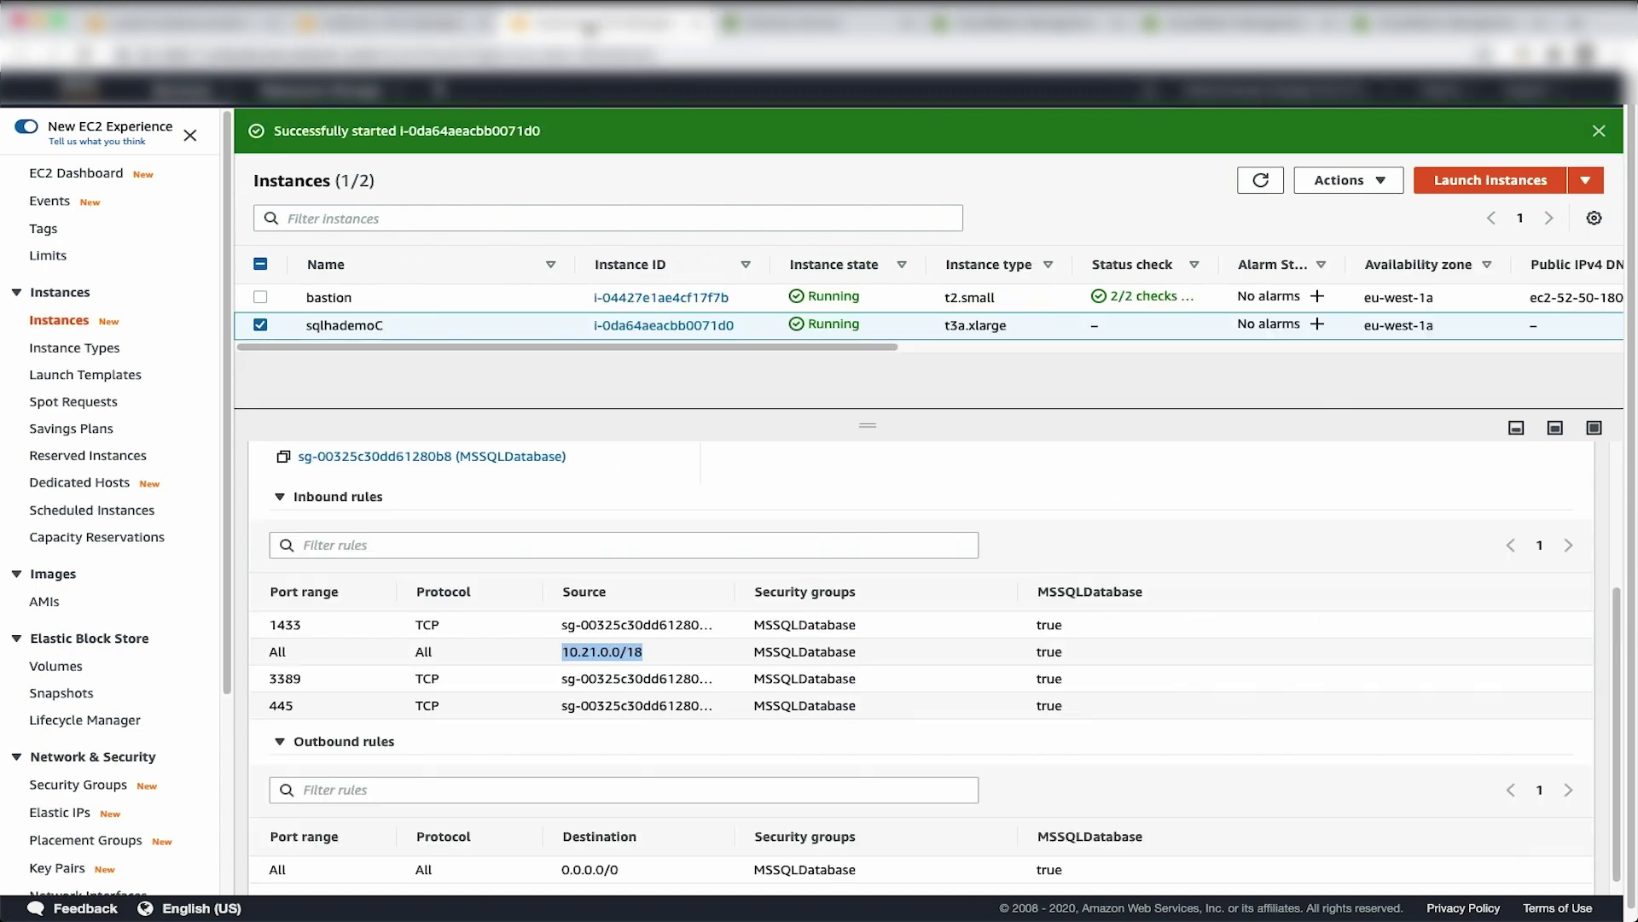
scroll(500, 495, up, 3)
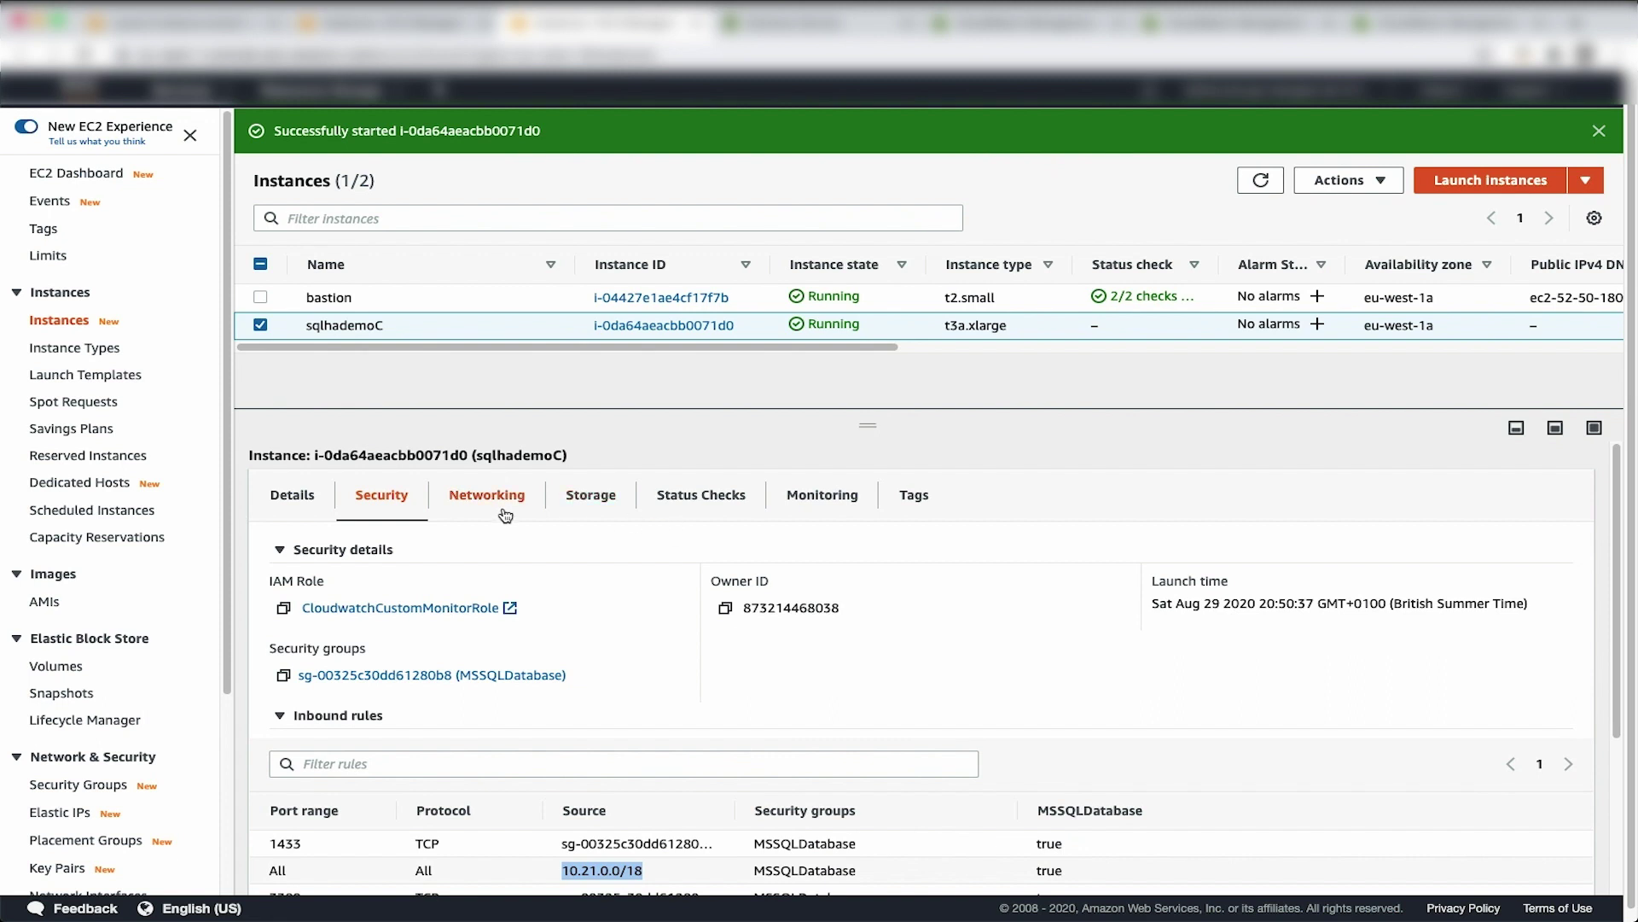
click(802, 504)
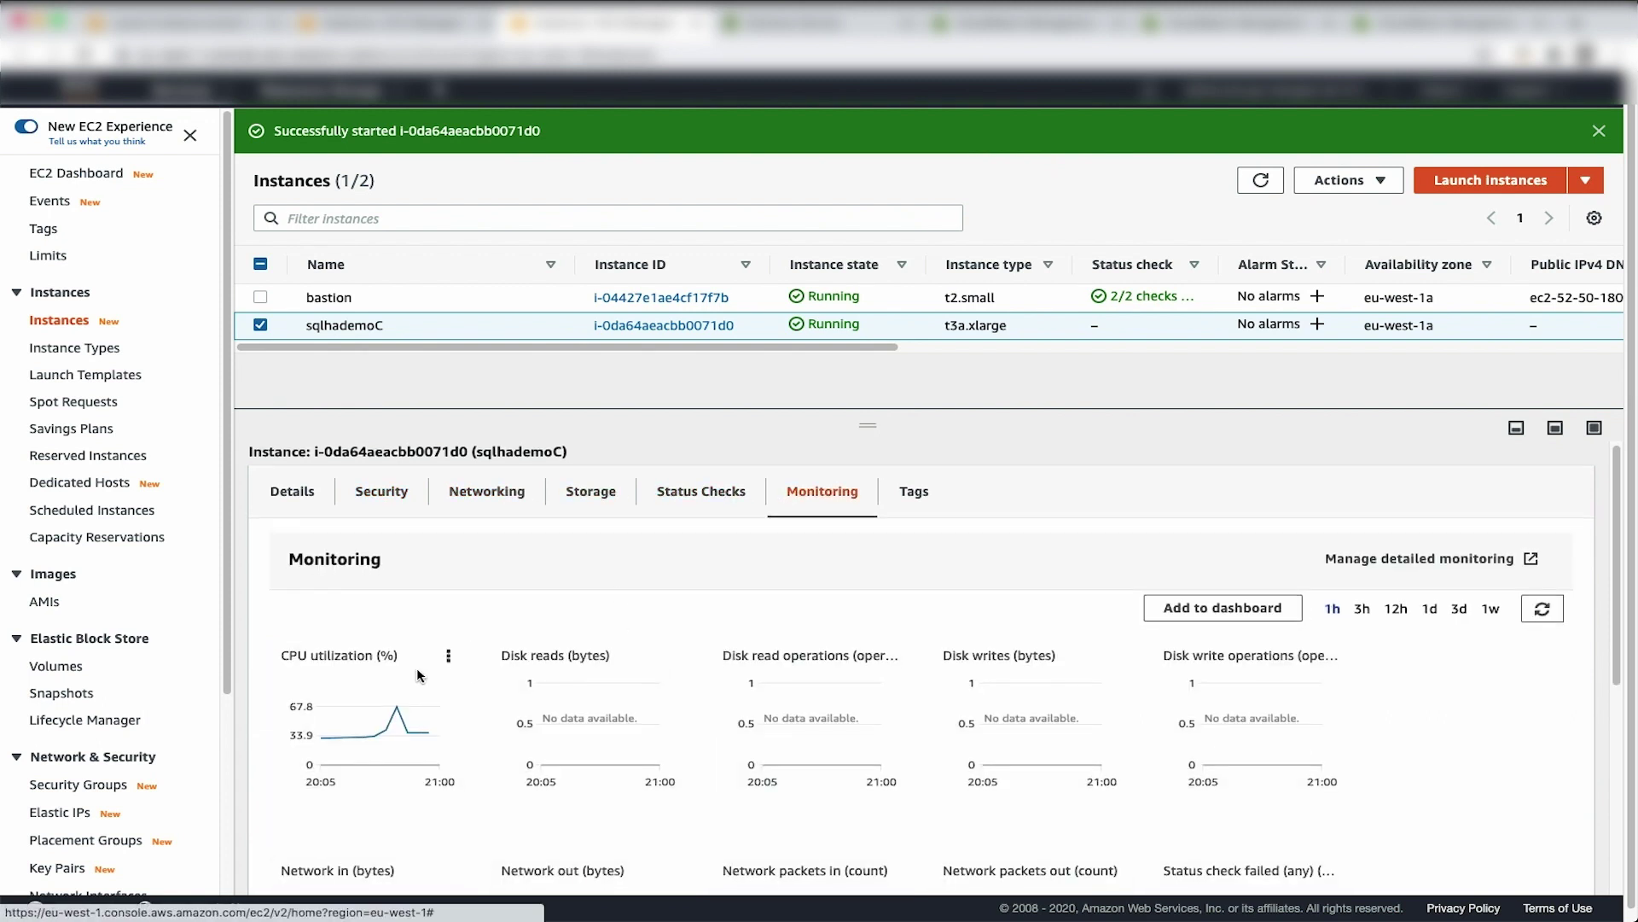
scroll(431, 670, down, 2)
scroll(417, 674, down, 3)
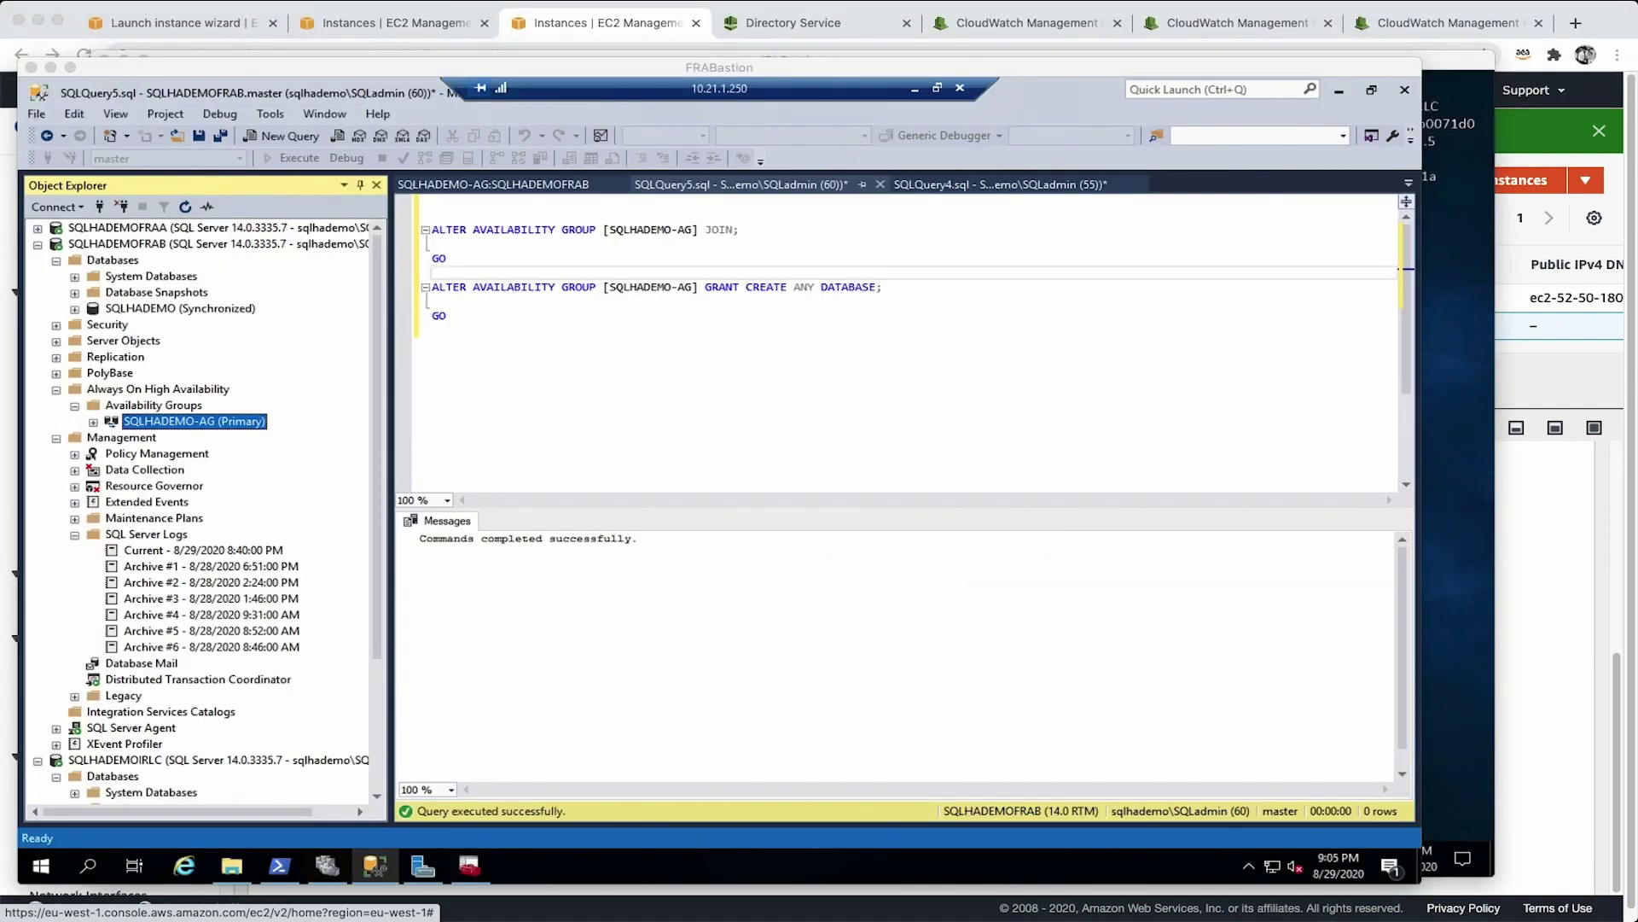
Step: Switch to SQL Server Management Studio, show the SQLHADEMO-AG dashboard and widen its Failover Readiness column
right_click(166, 425)
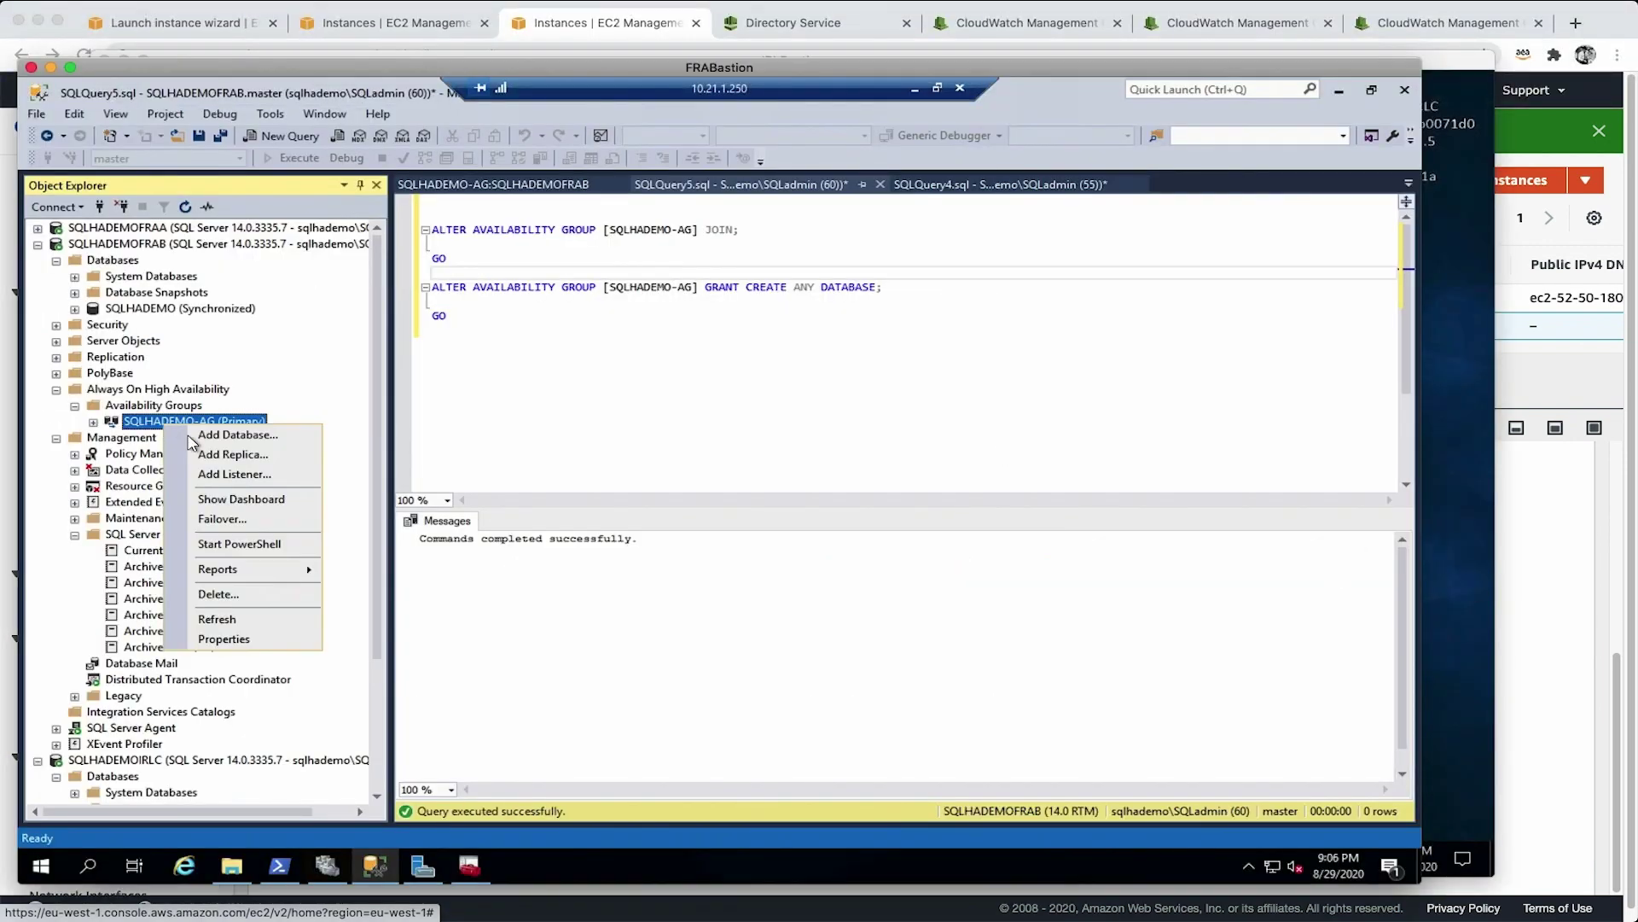
click(505, 186)
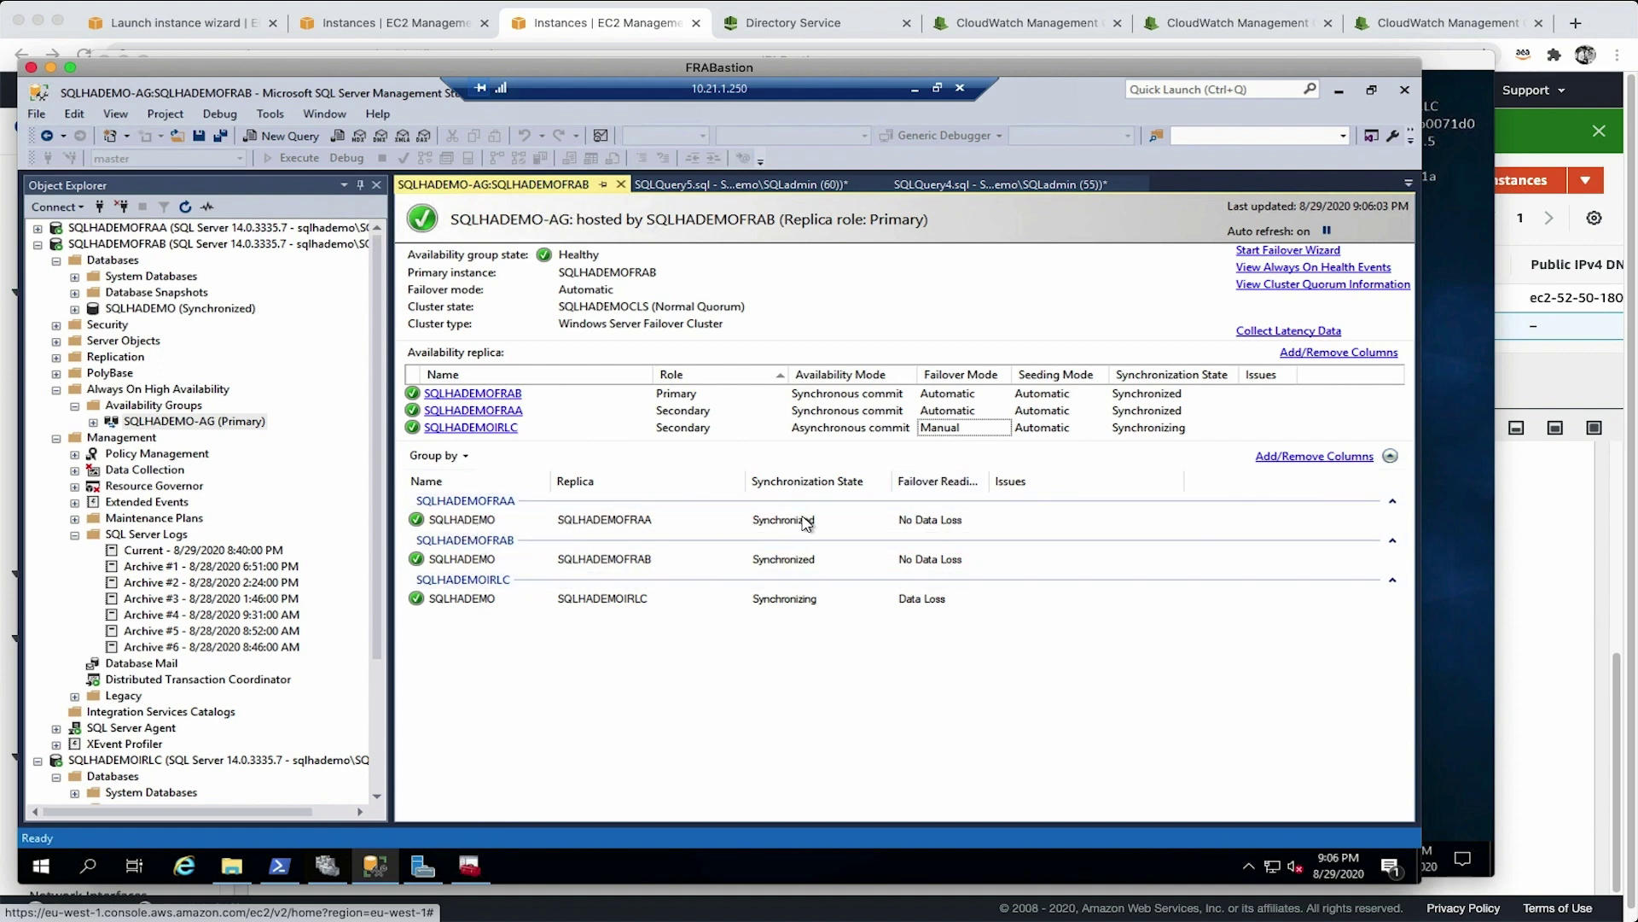
drag(988, 480, 1114, 480)
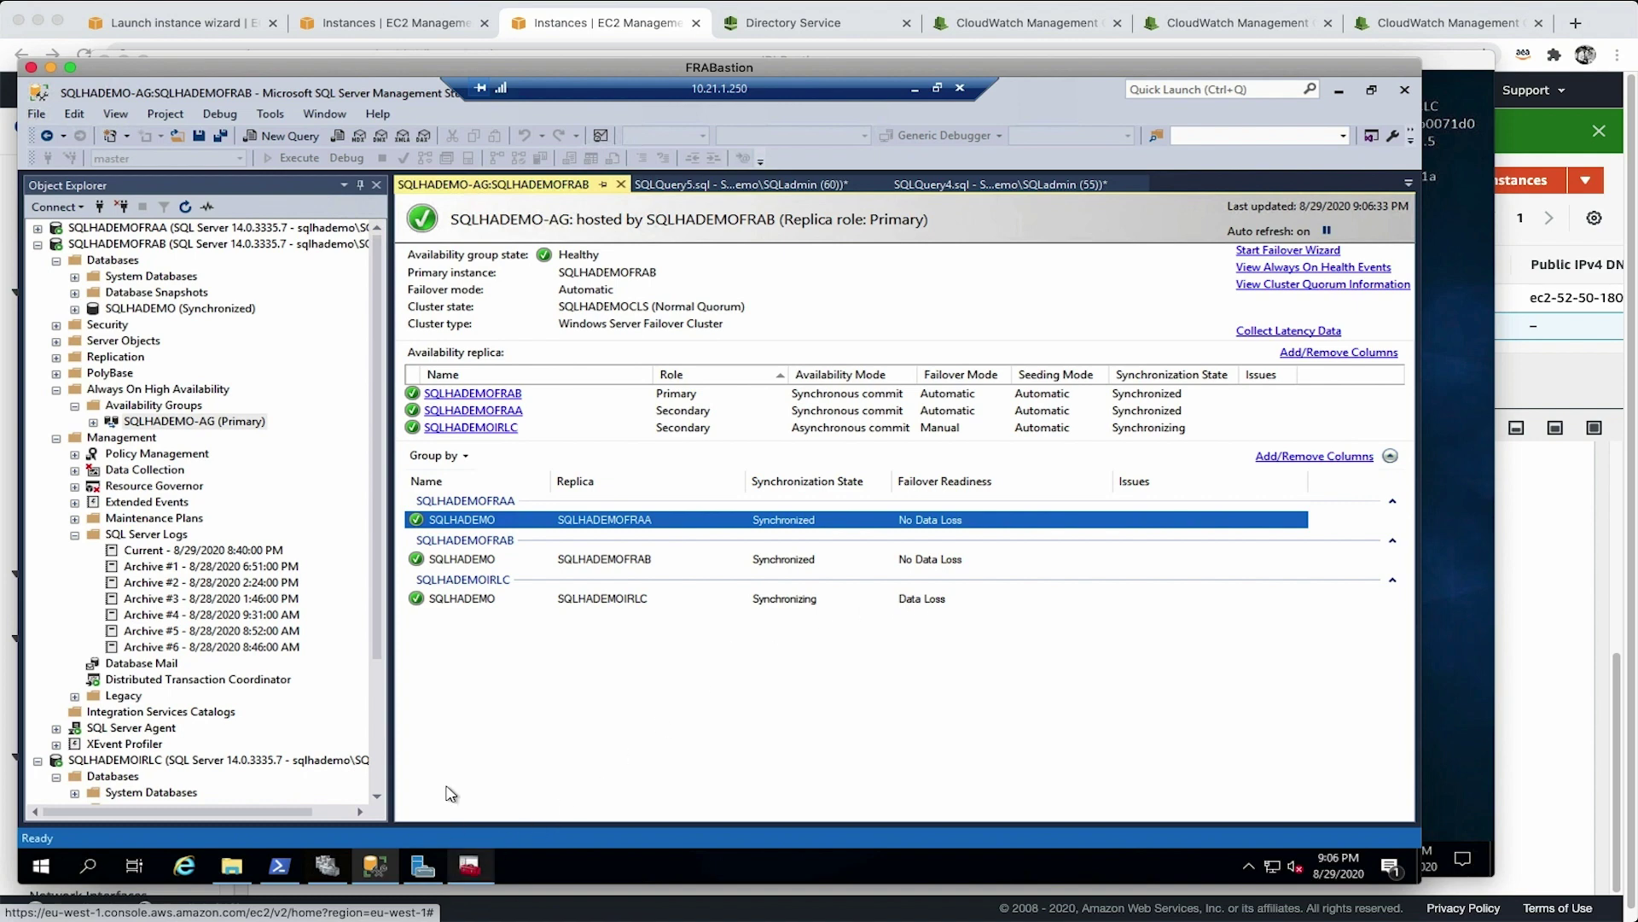
Step: Switch to CloudWatch and start adding an application to Application Insights from the CloudWatch settings
click(810, 23)
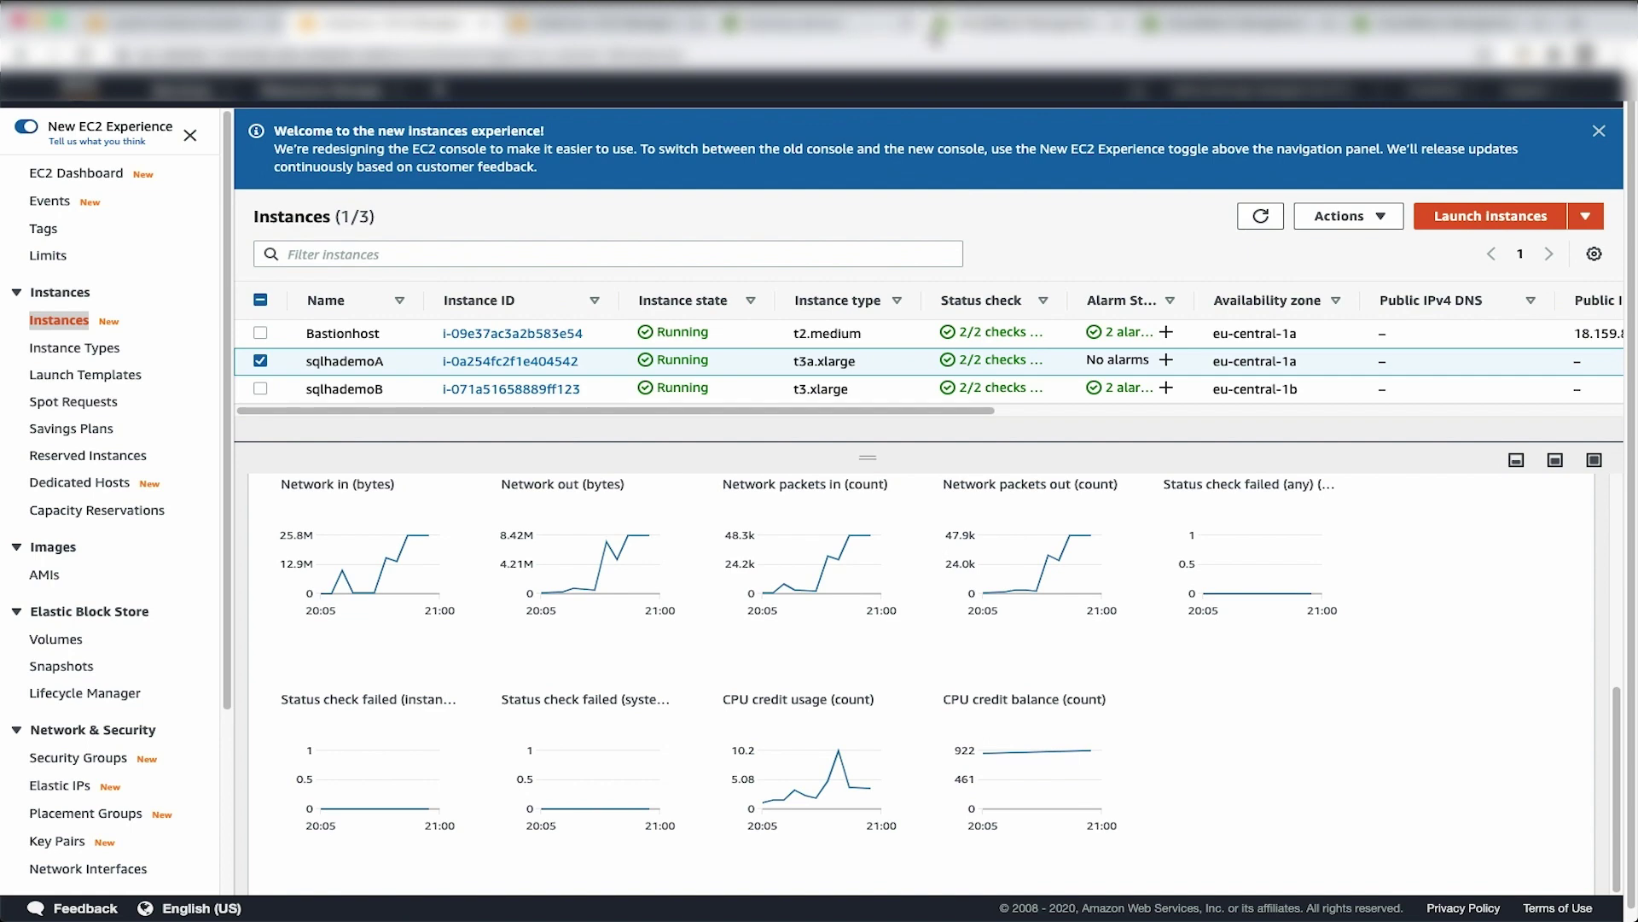
click(990, 26)
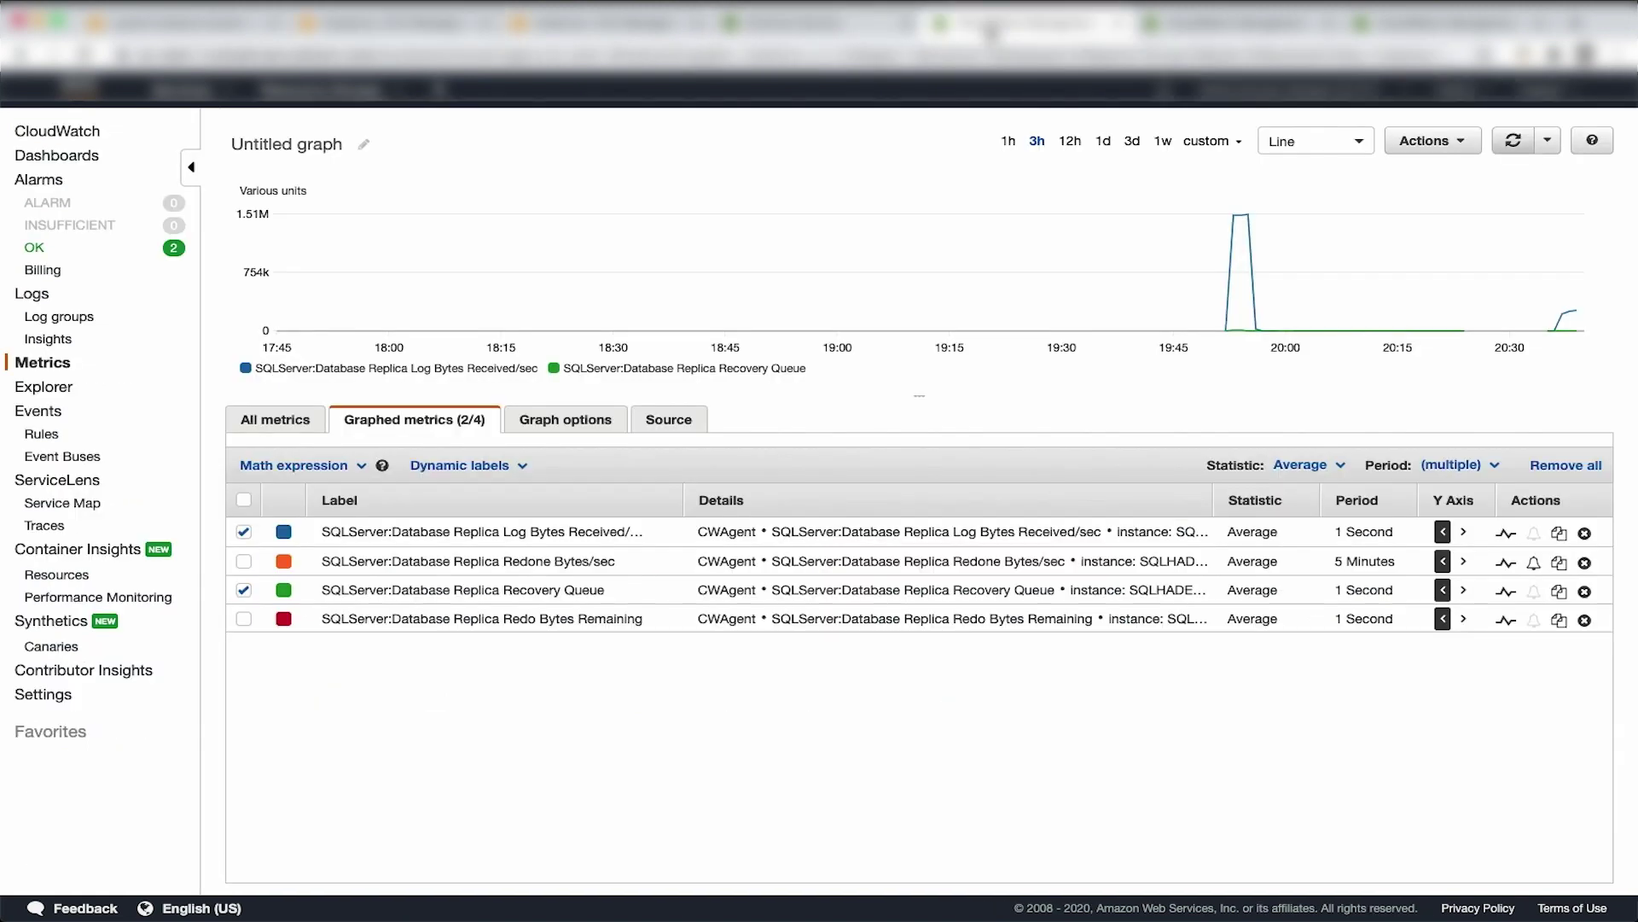
click(71, 701)
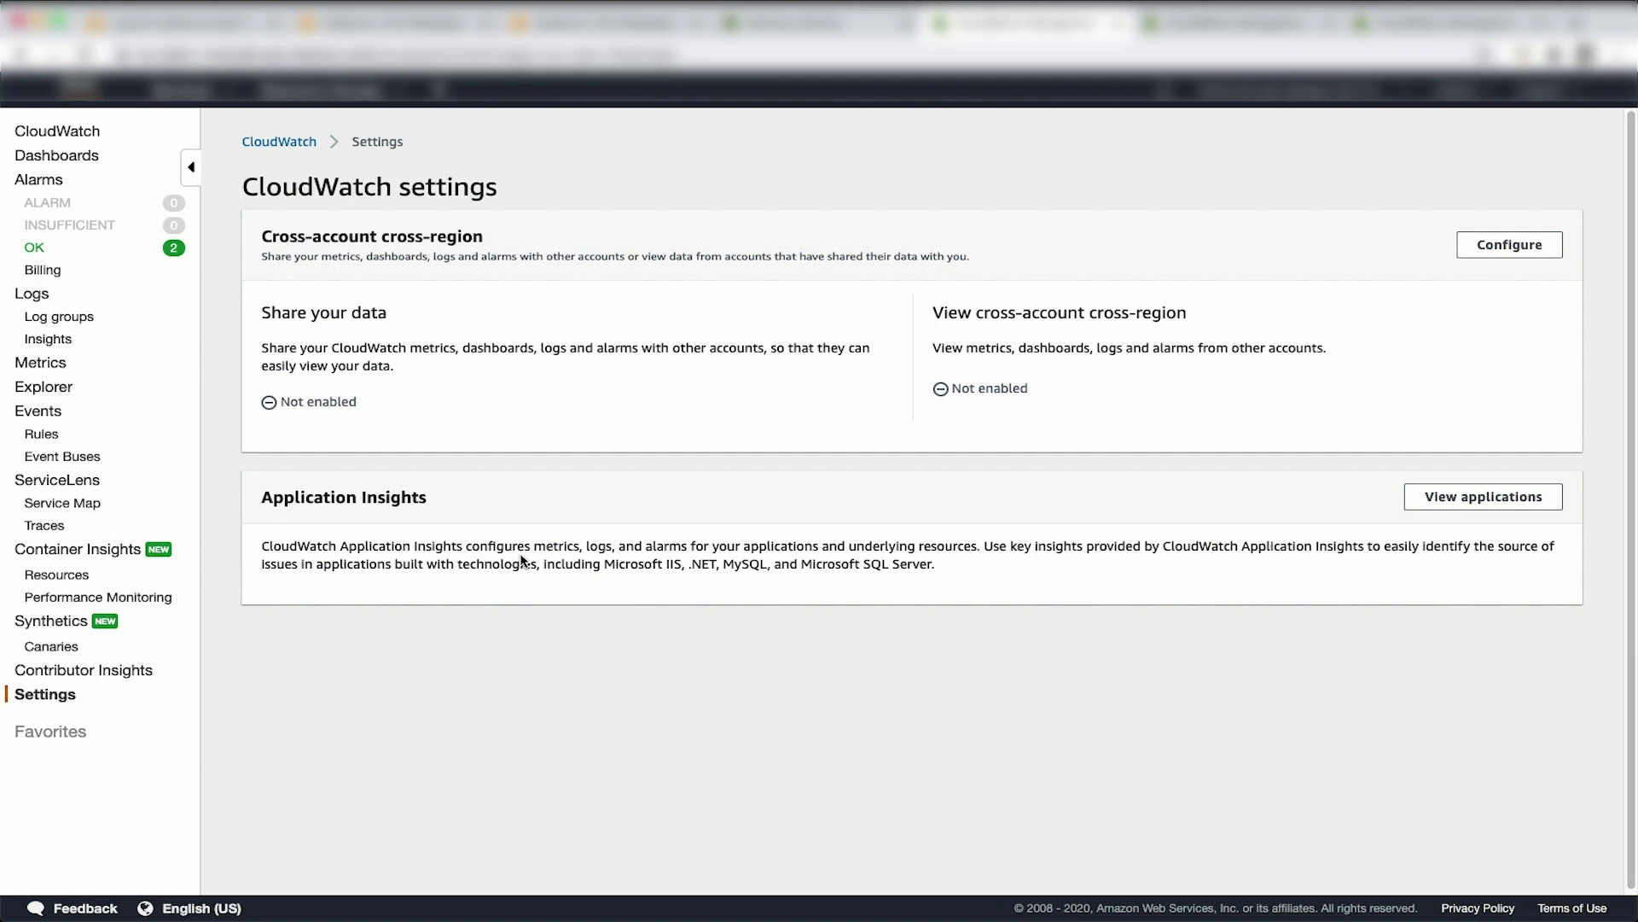
click(1451, 507)
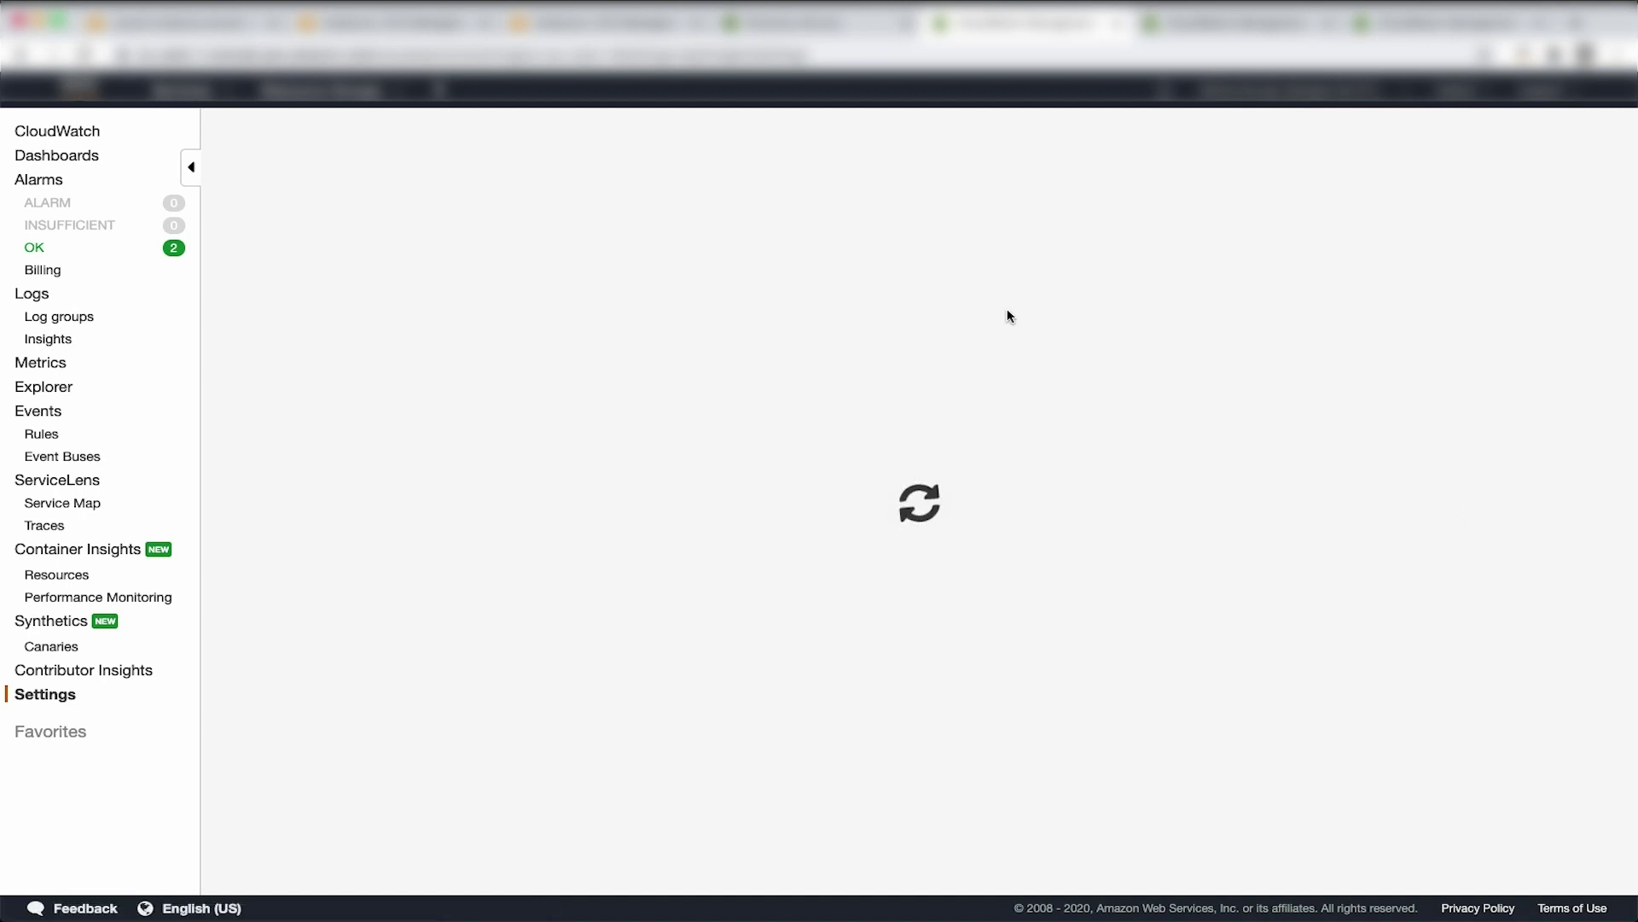
click(1446, 294)
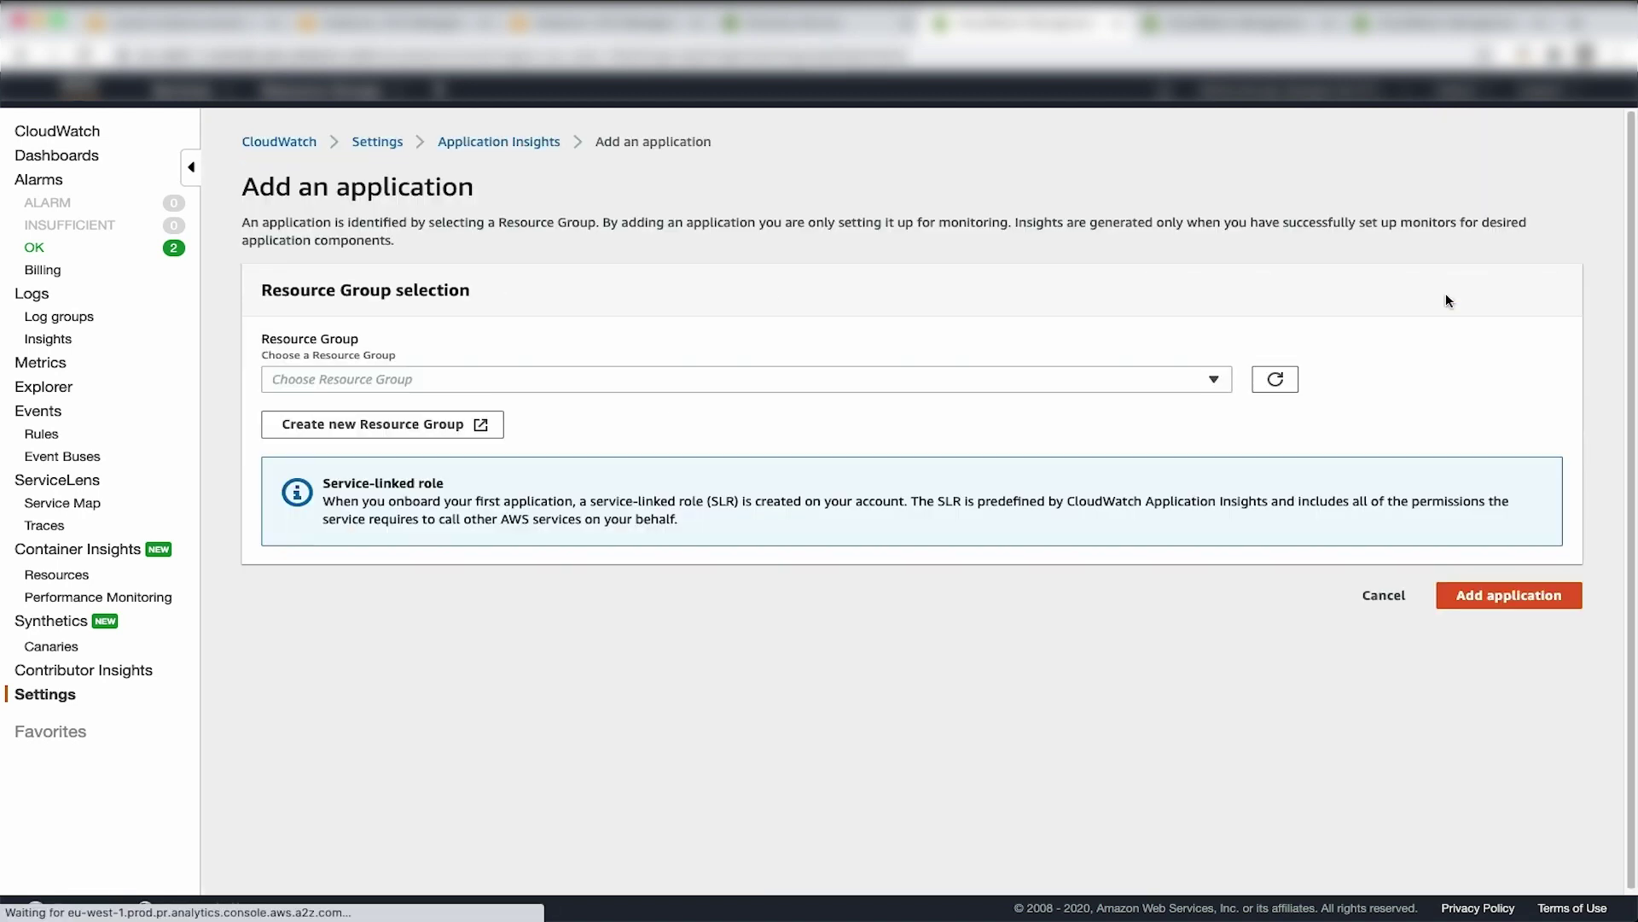
Step: Start a new tag-based resource group for the application and limit it to the AWS::EC2::Instance resource type
click(388, 377)
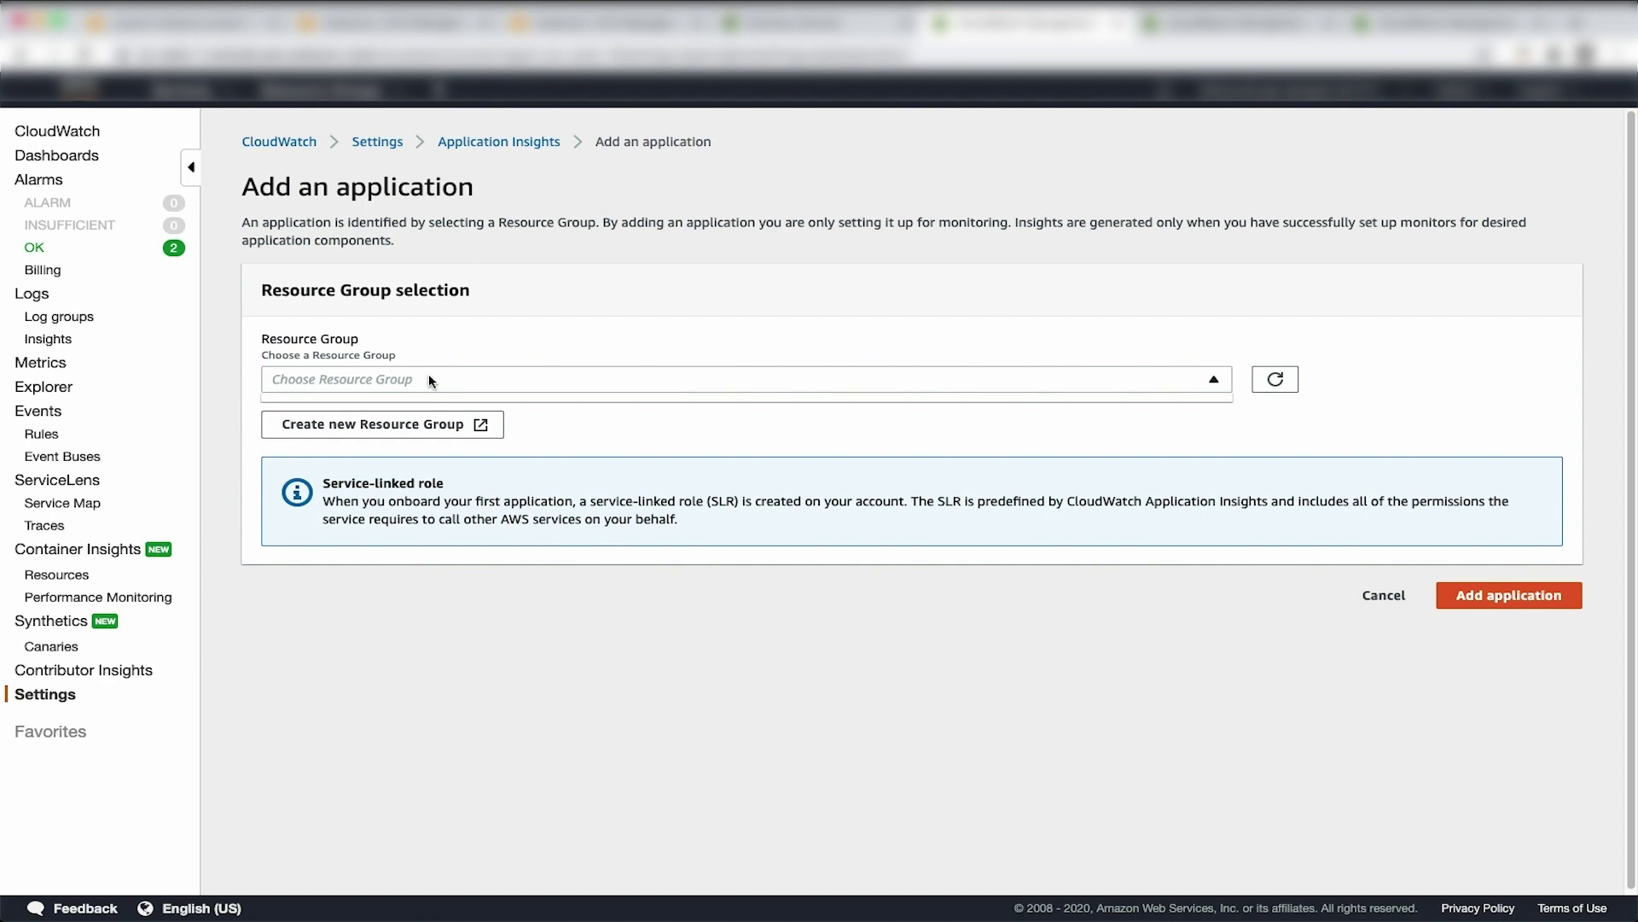
click(426, 424)
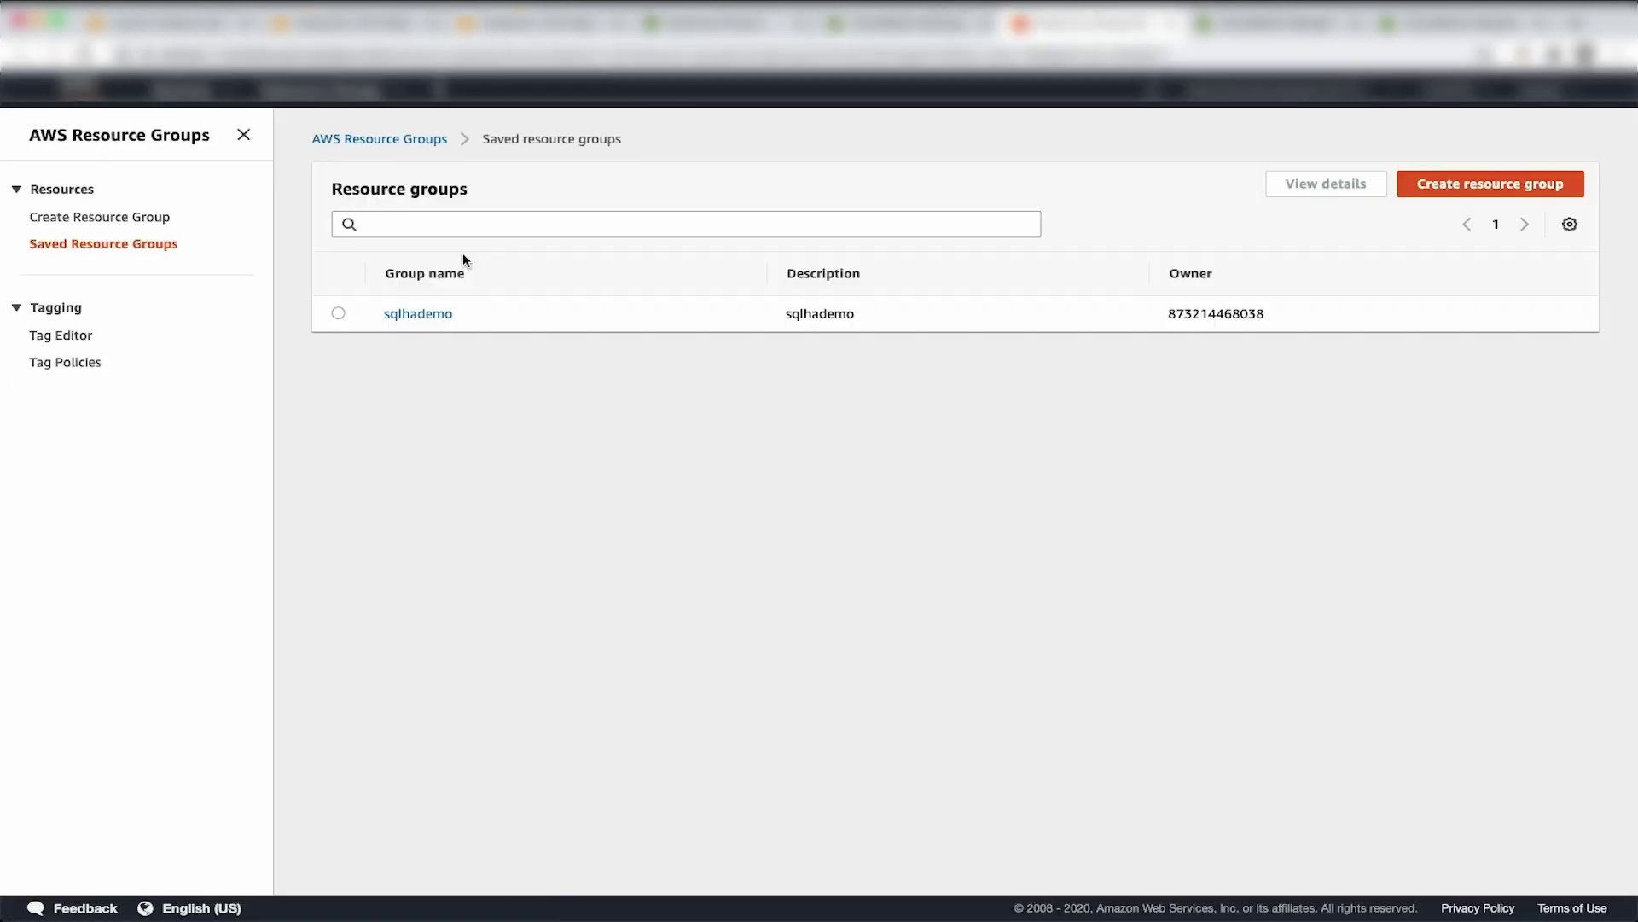
click(1486, 183)
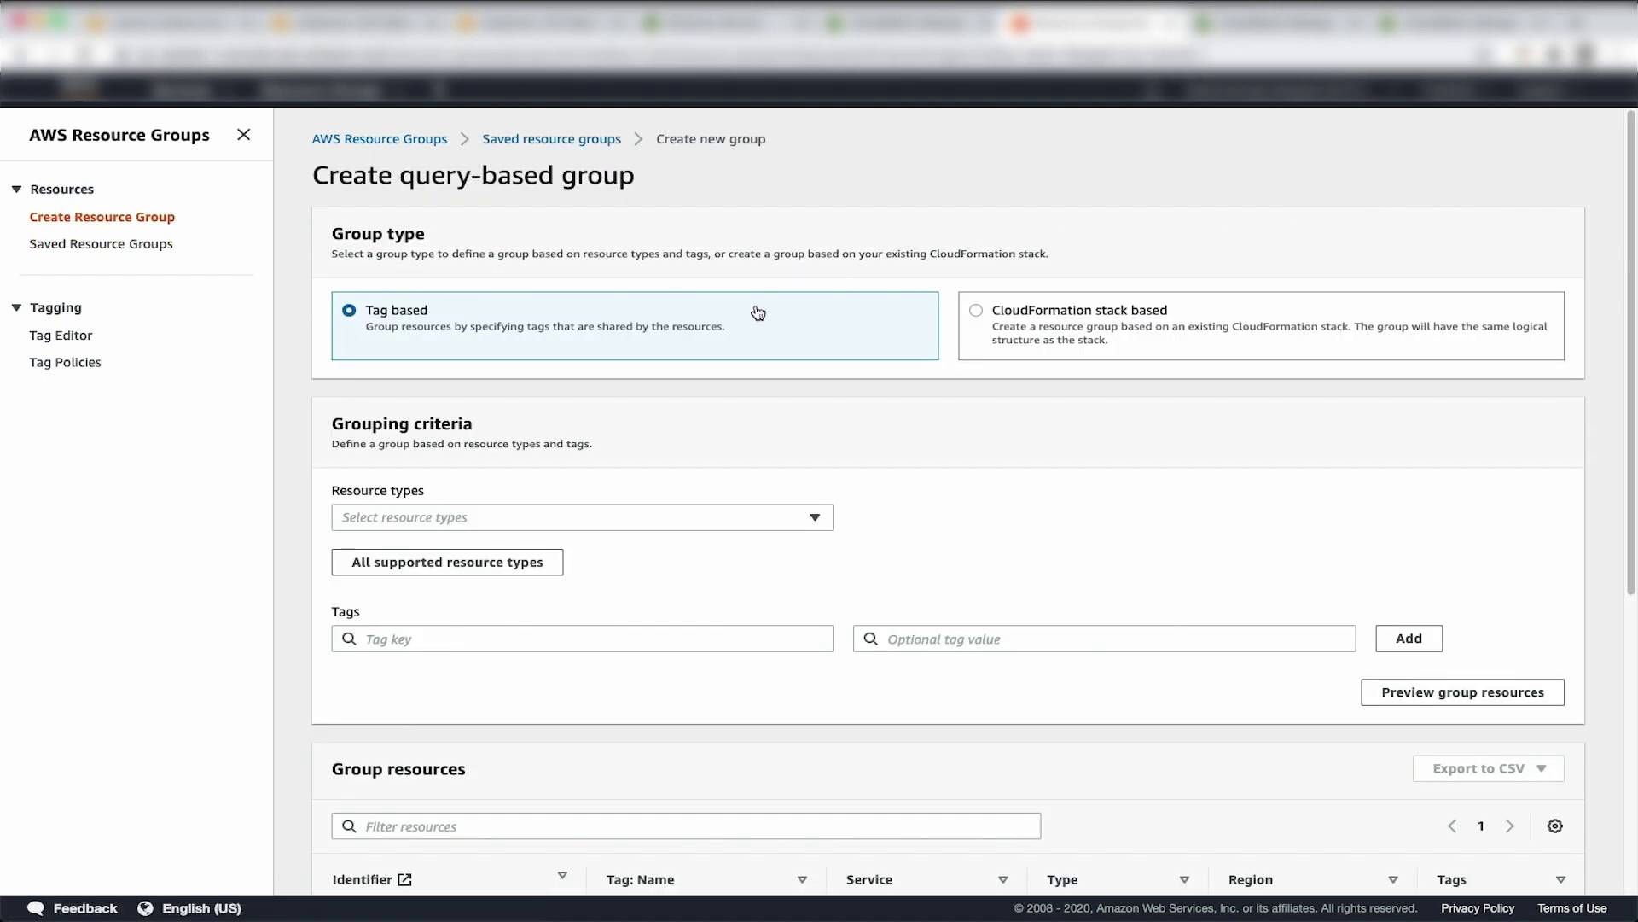
click(422, 519)
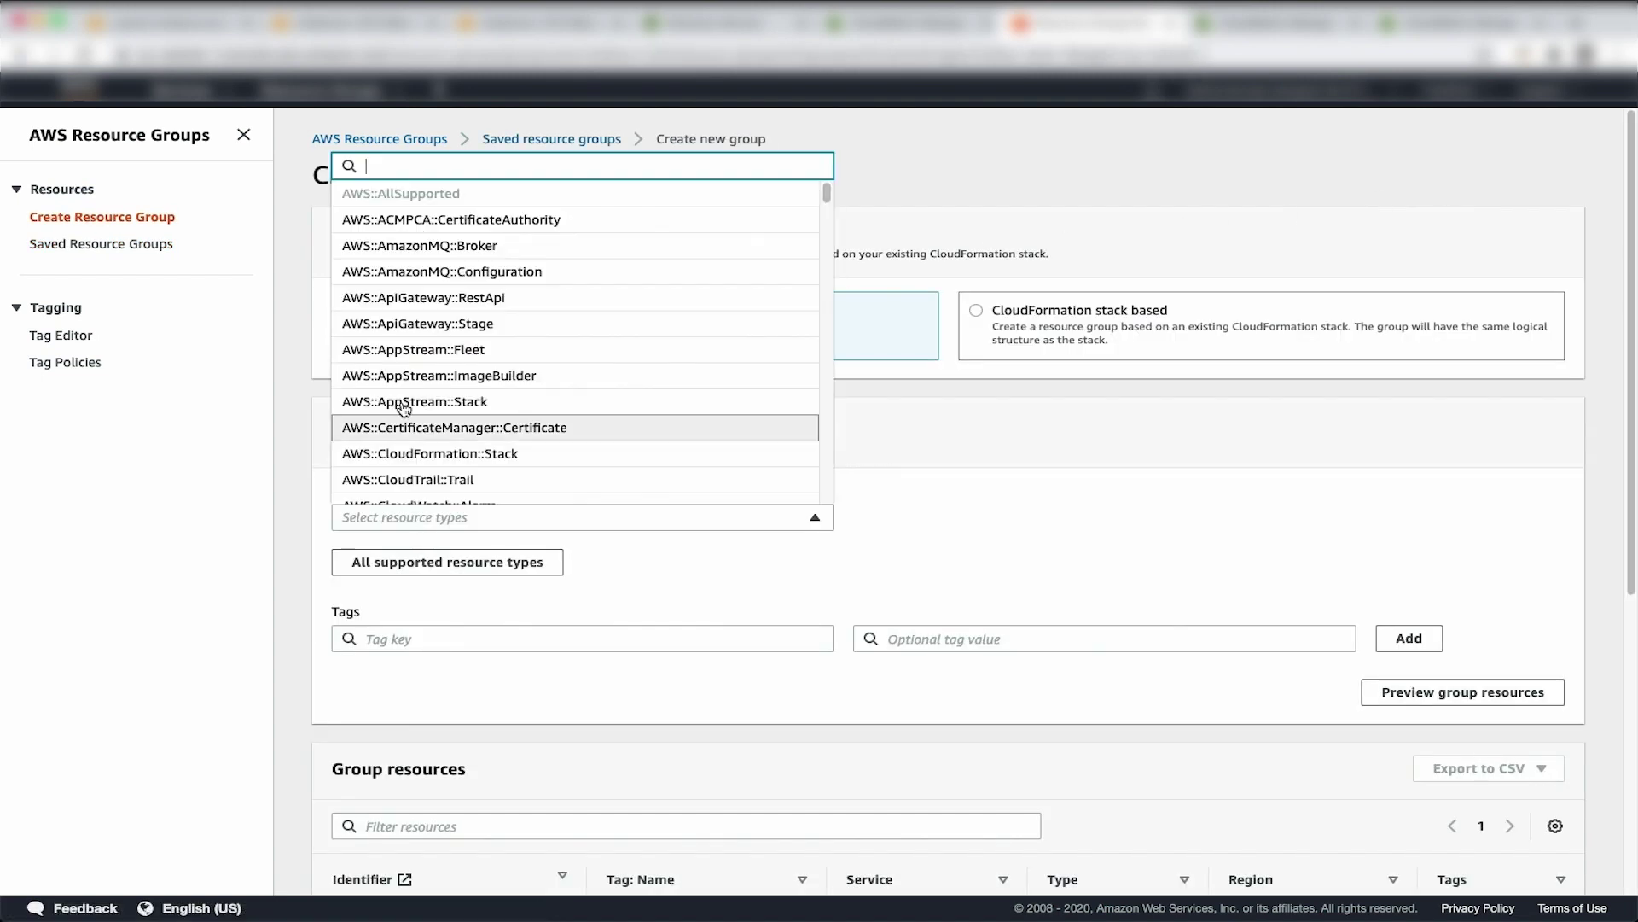
scroll(435, 403, down, 10)
scroll(442, 400, down, 3)
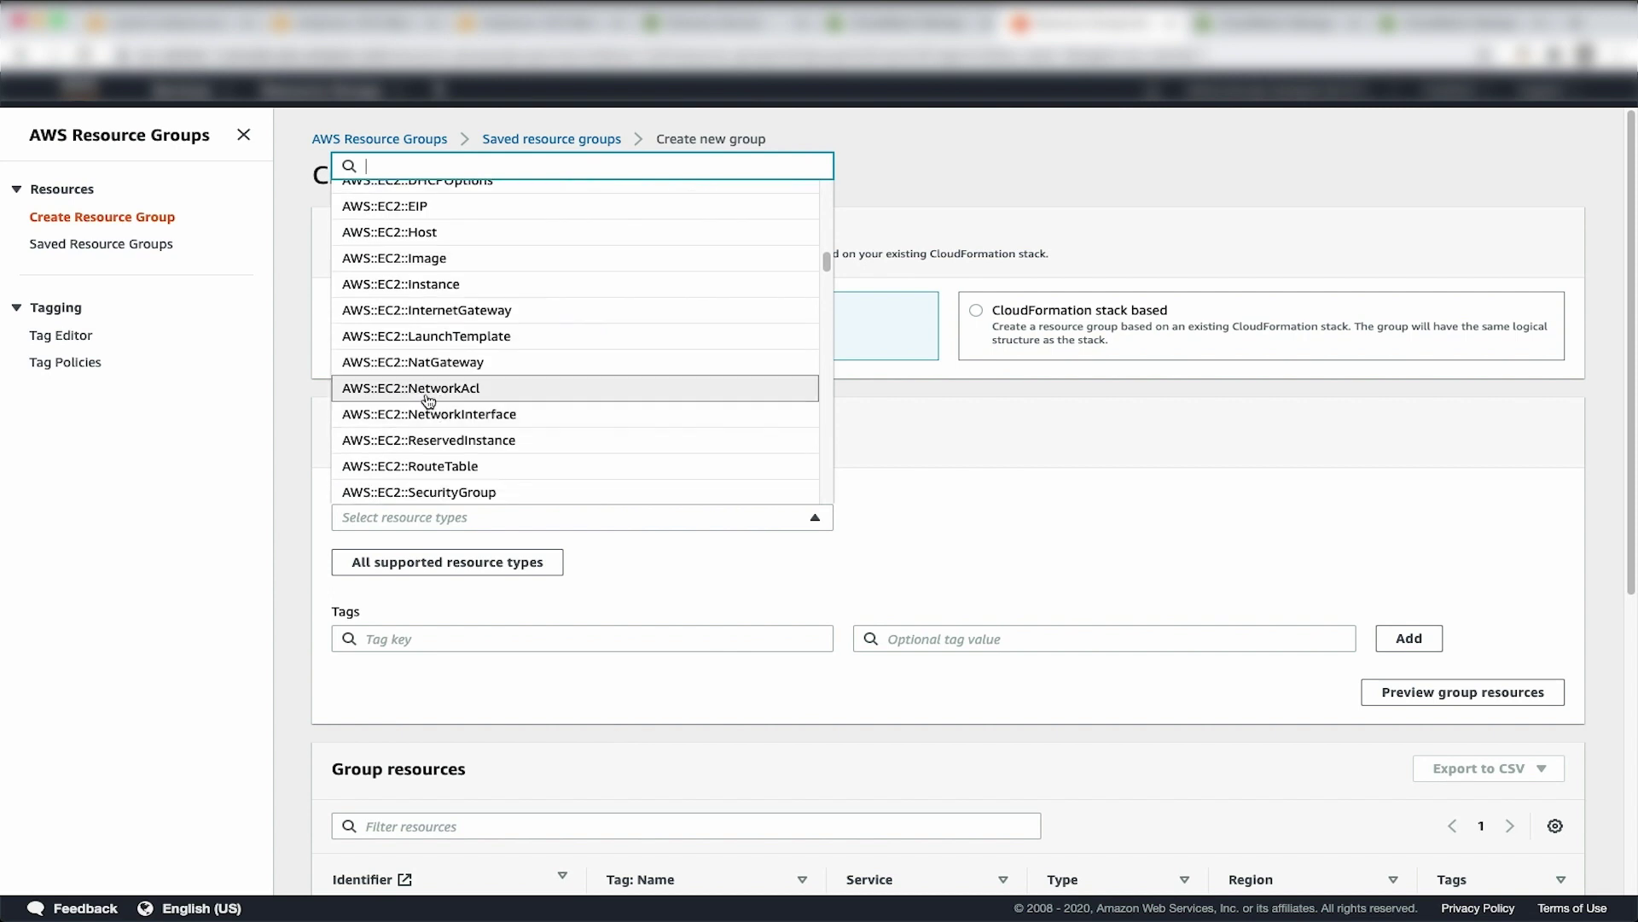
click(460, 284)
Step: Set the new group's tag filter to name with the value sqlhademo, and cancel creating the group
click(439, 641)
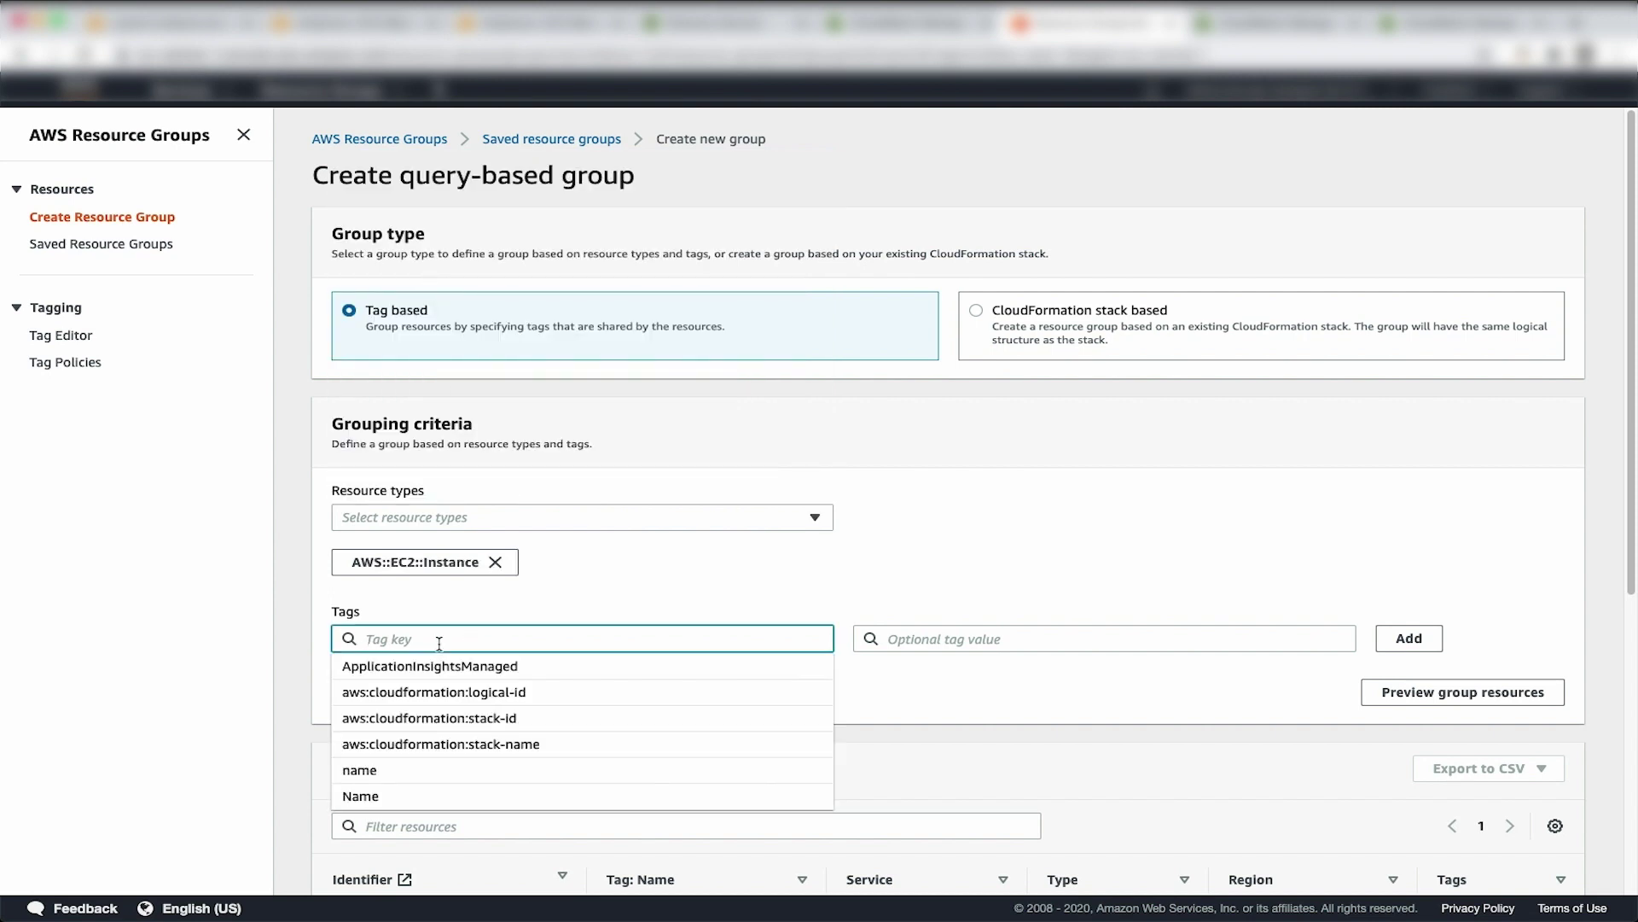
text(name)
key(Return)
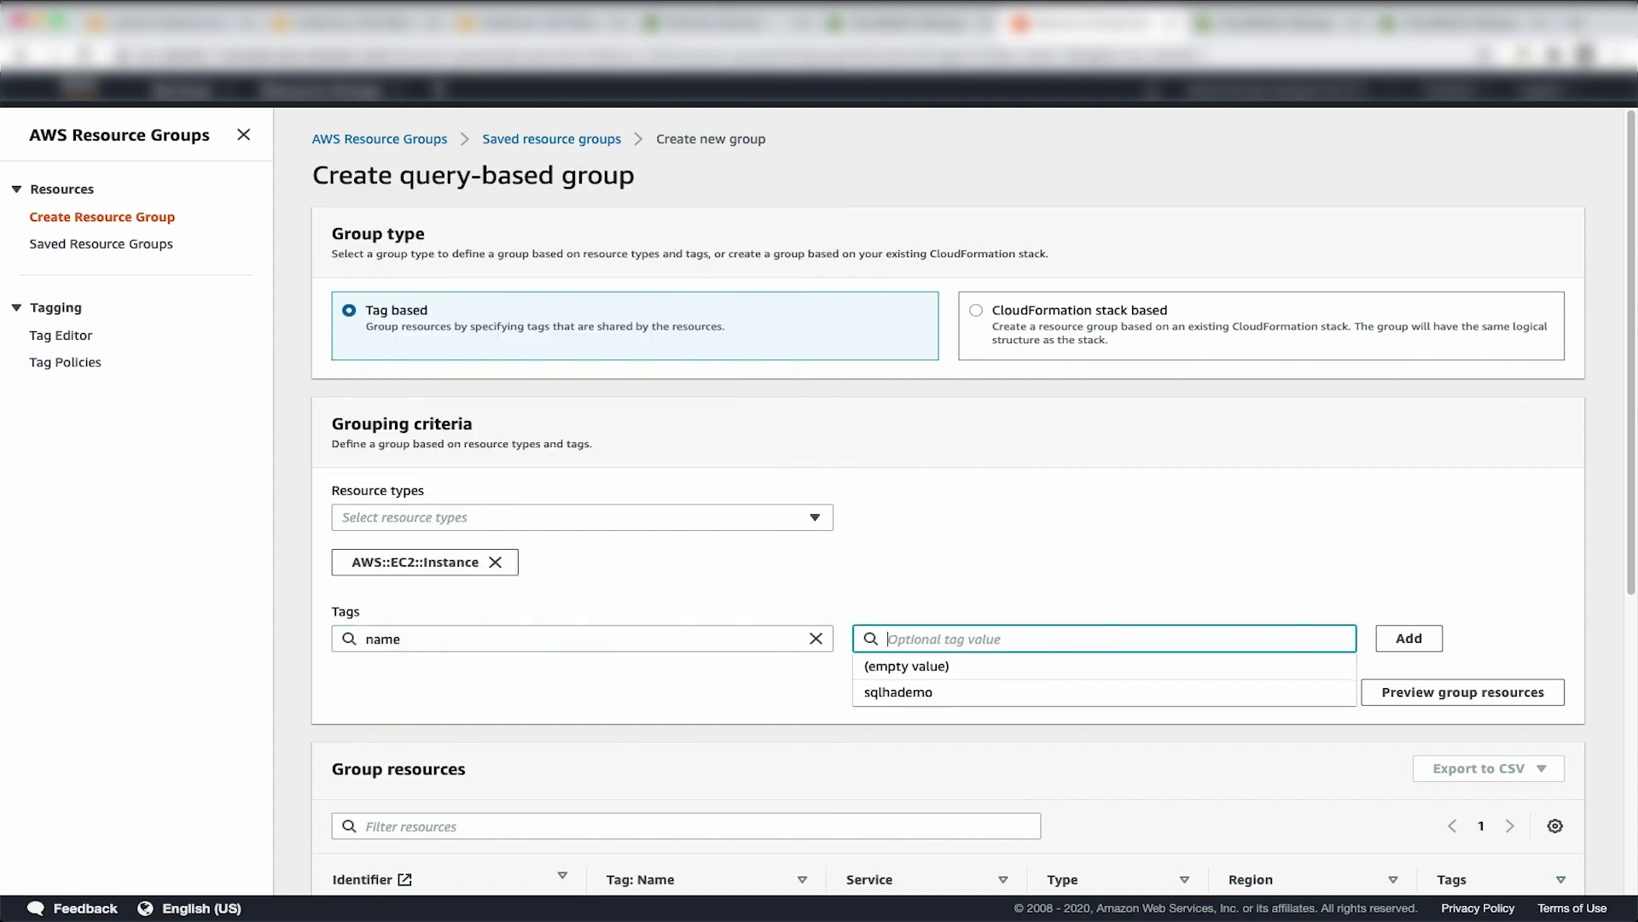
click(933, 692)
scroll(1089, 541, down, 4)
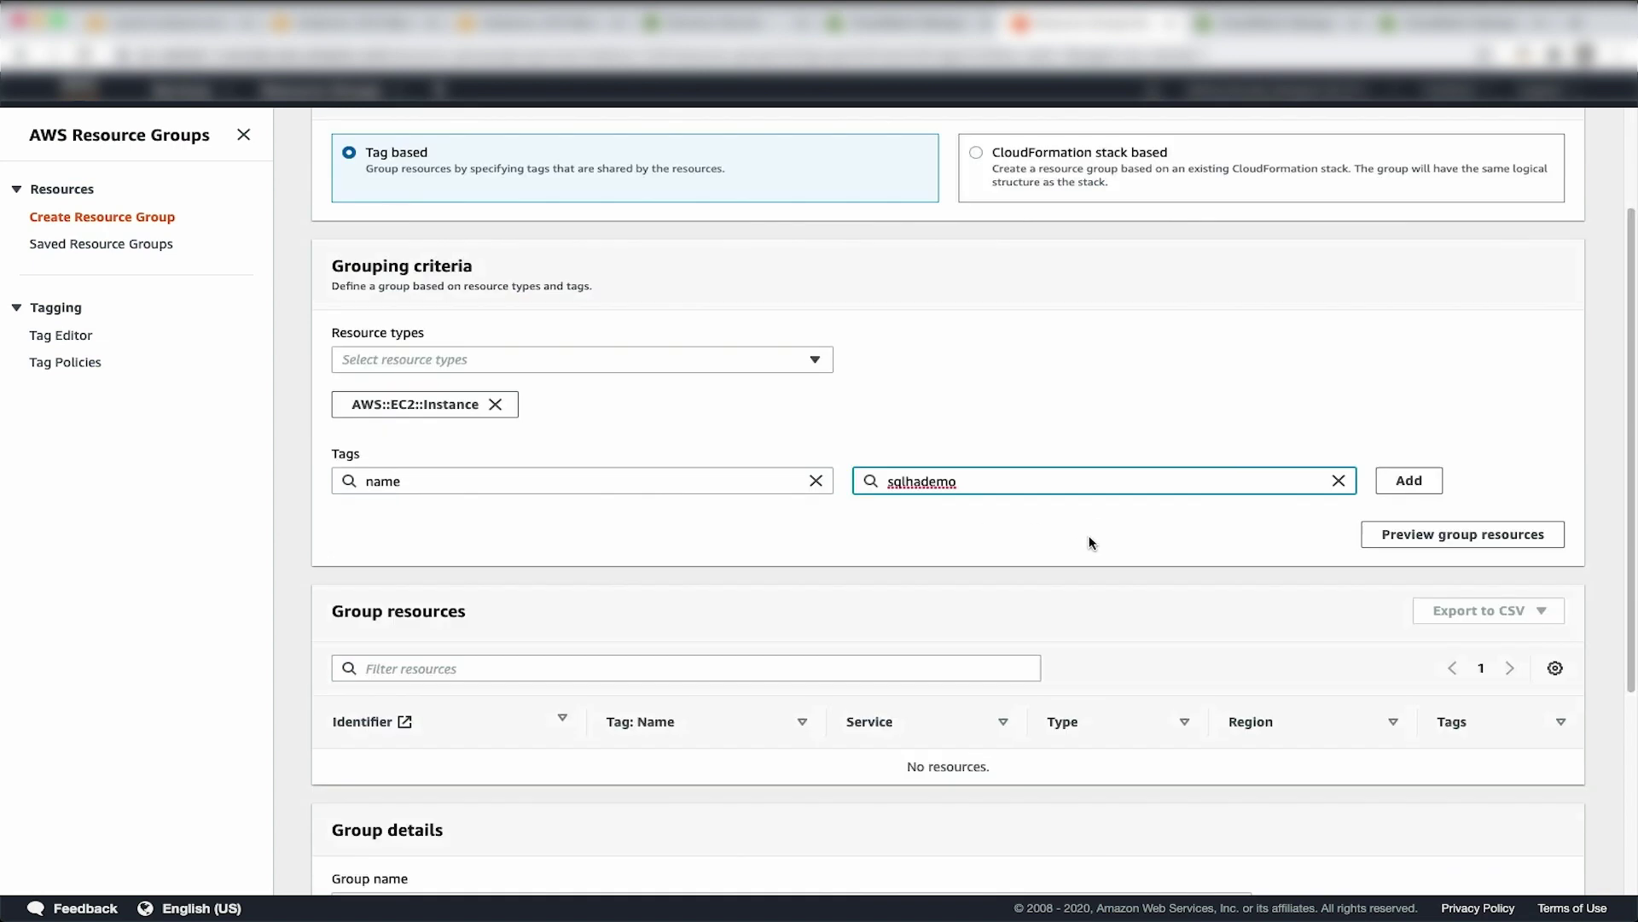
scroll(410, 540, down, 2)
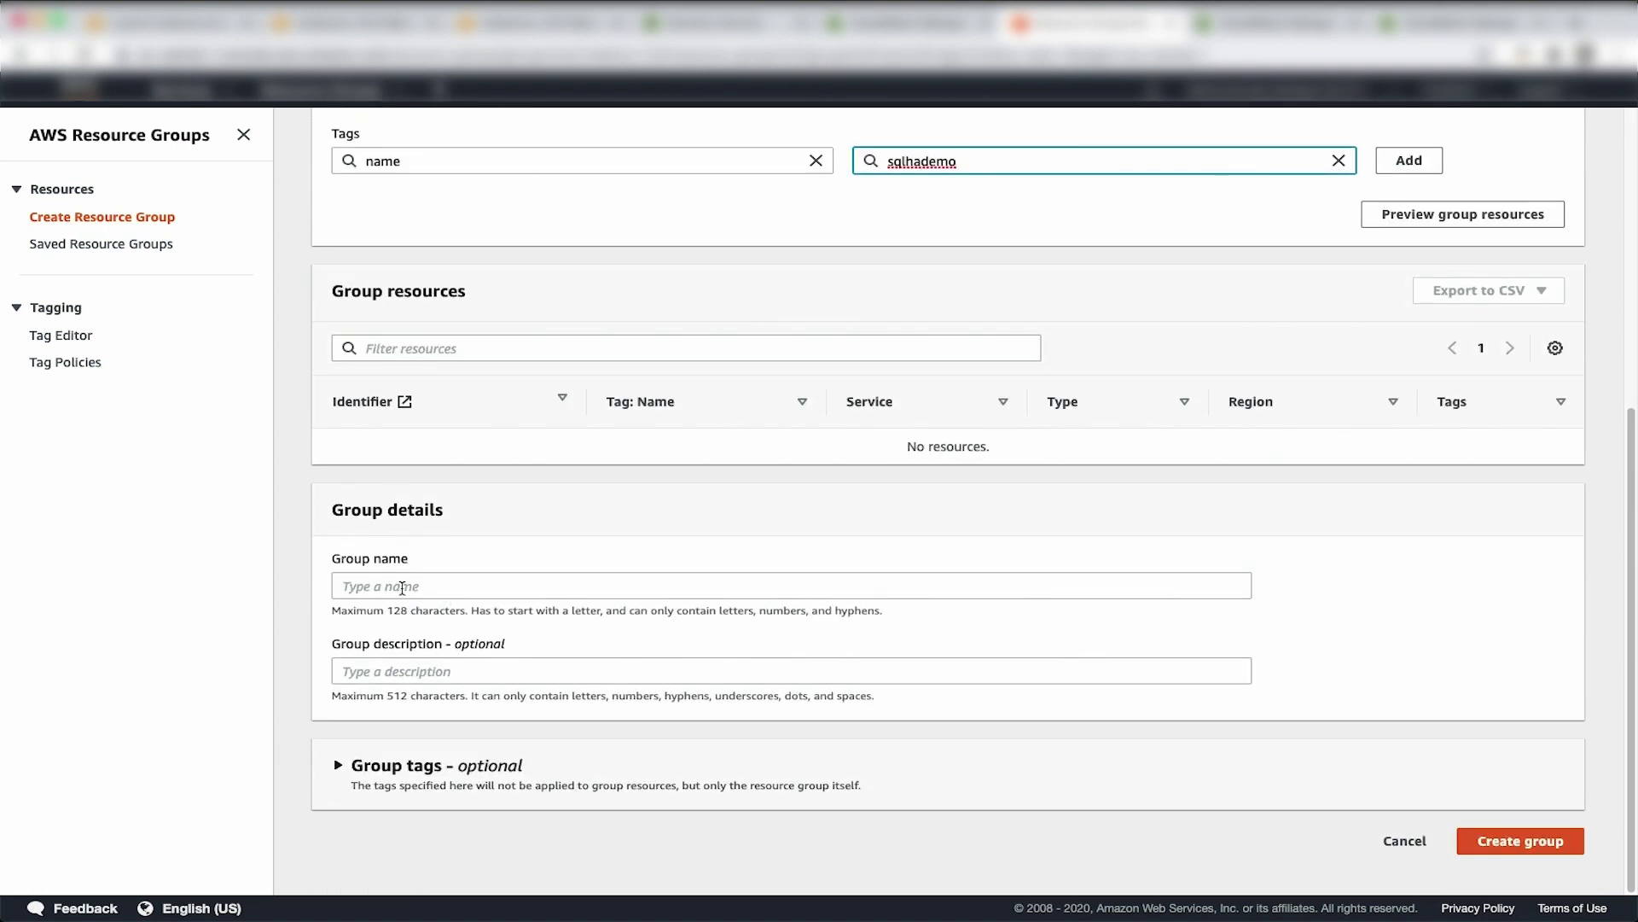
click(1402, 841)
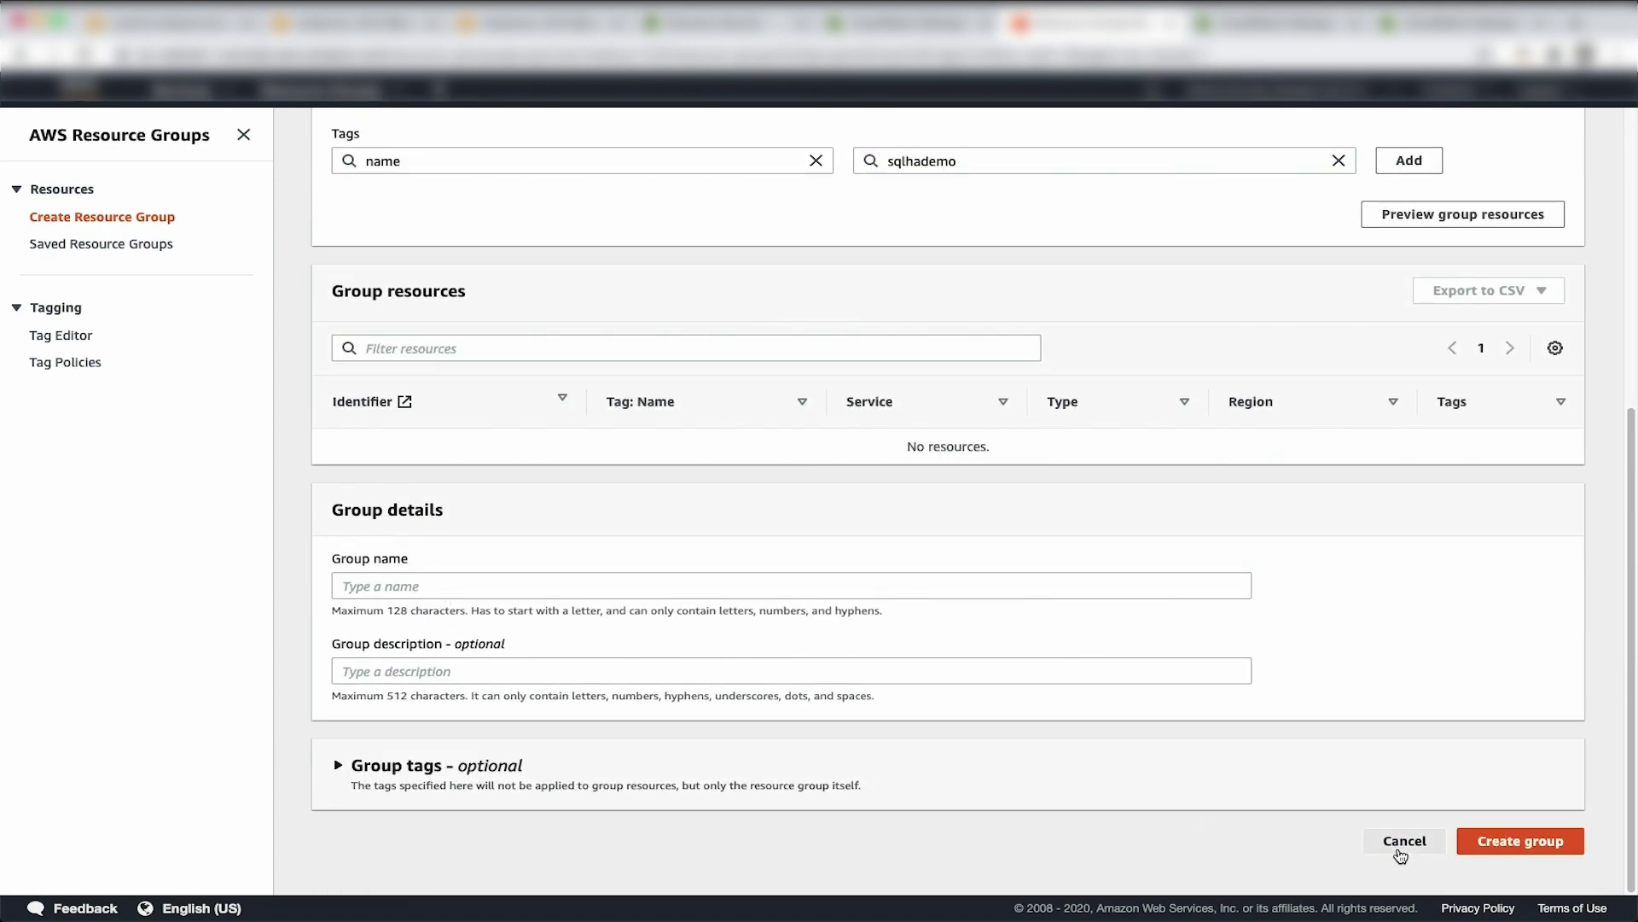
Step: Open the saved resource group sqlhademo and examine its grouping criteria, member instances and group details
click(421, 315)
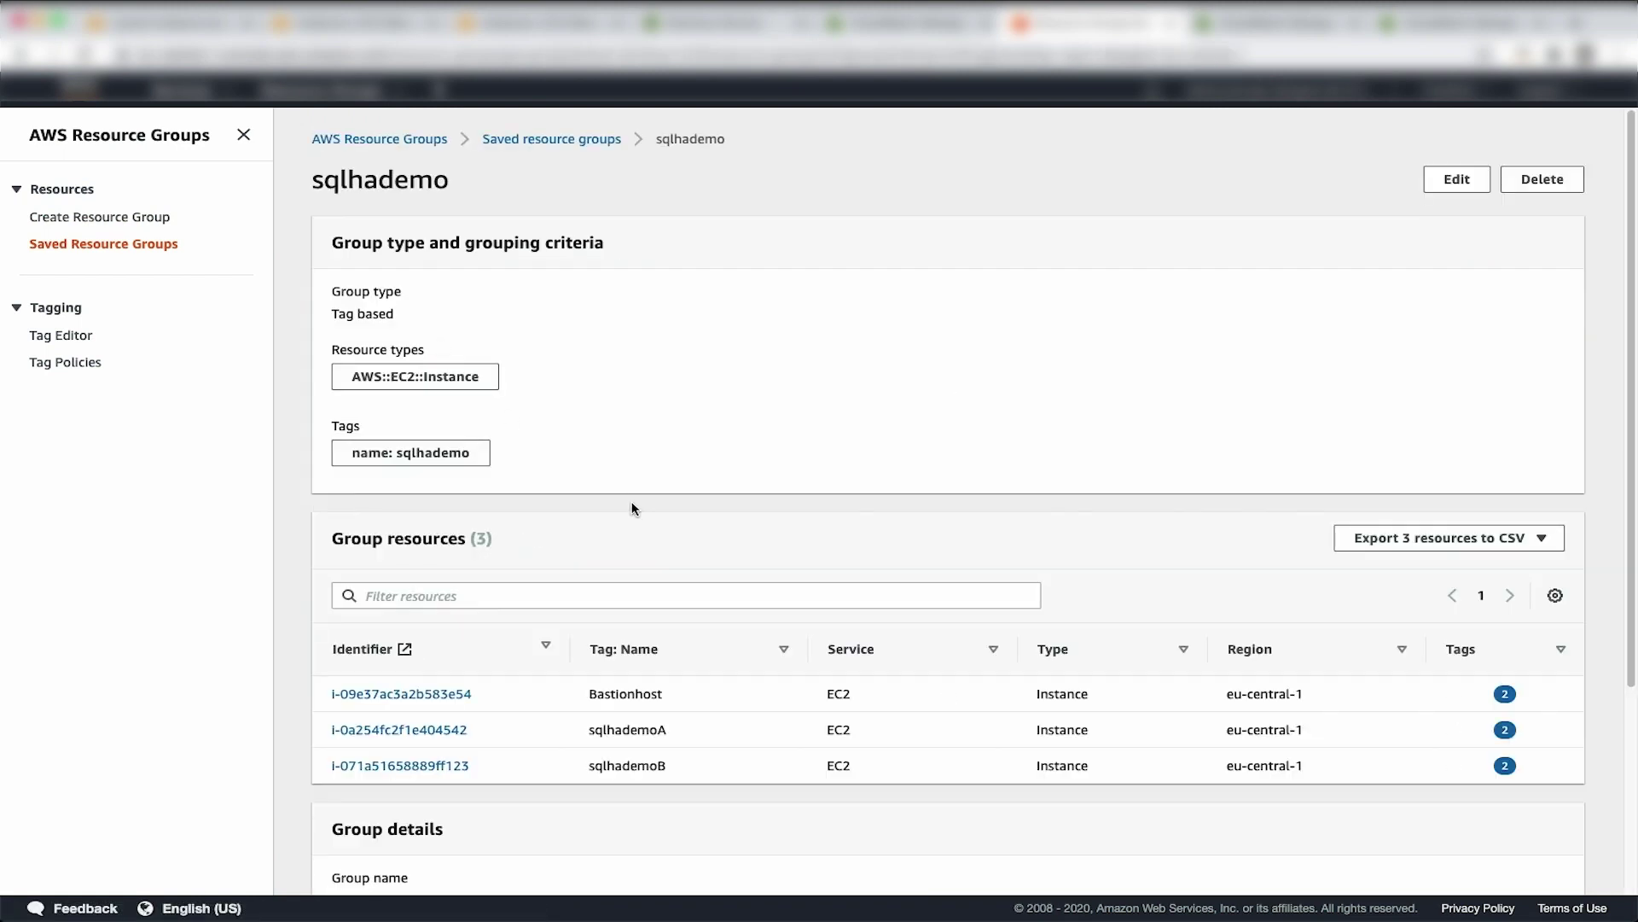
scroll(577, 495, down, 3)
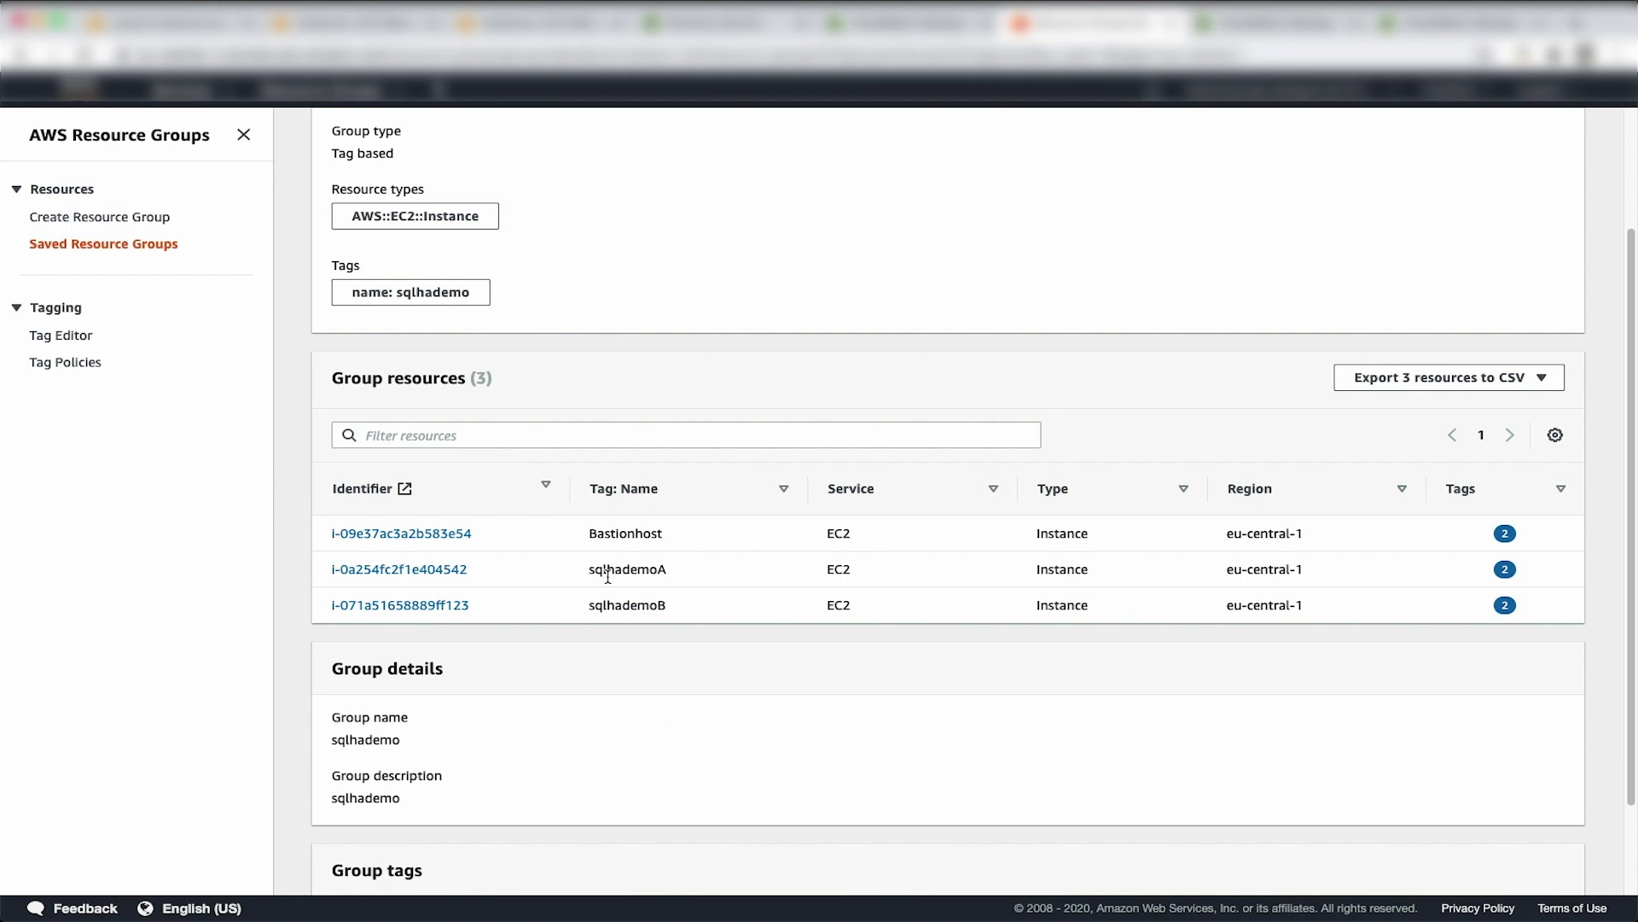
double_click(606, 538)
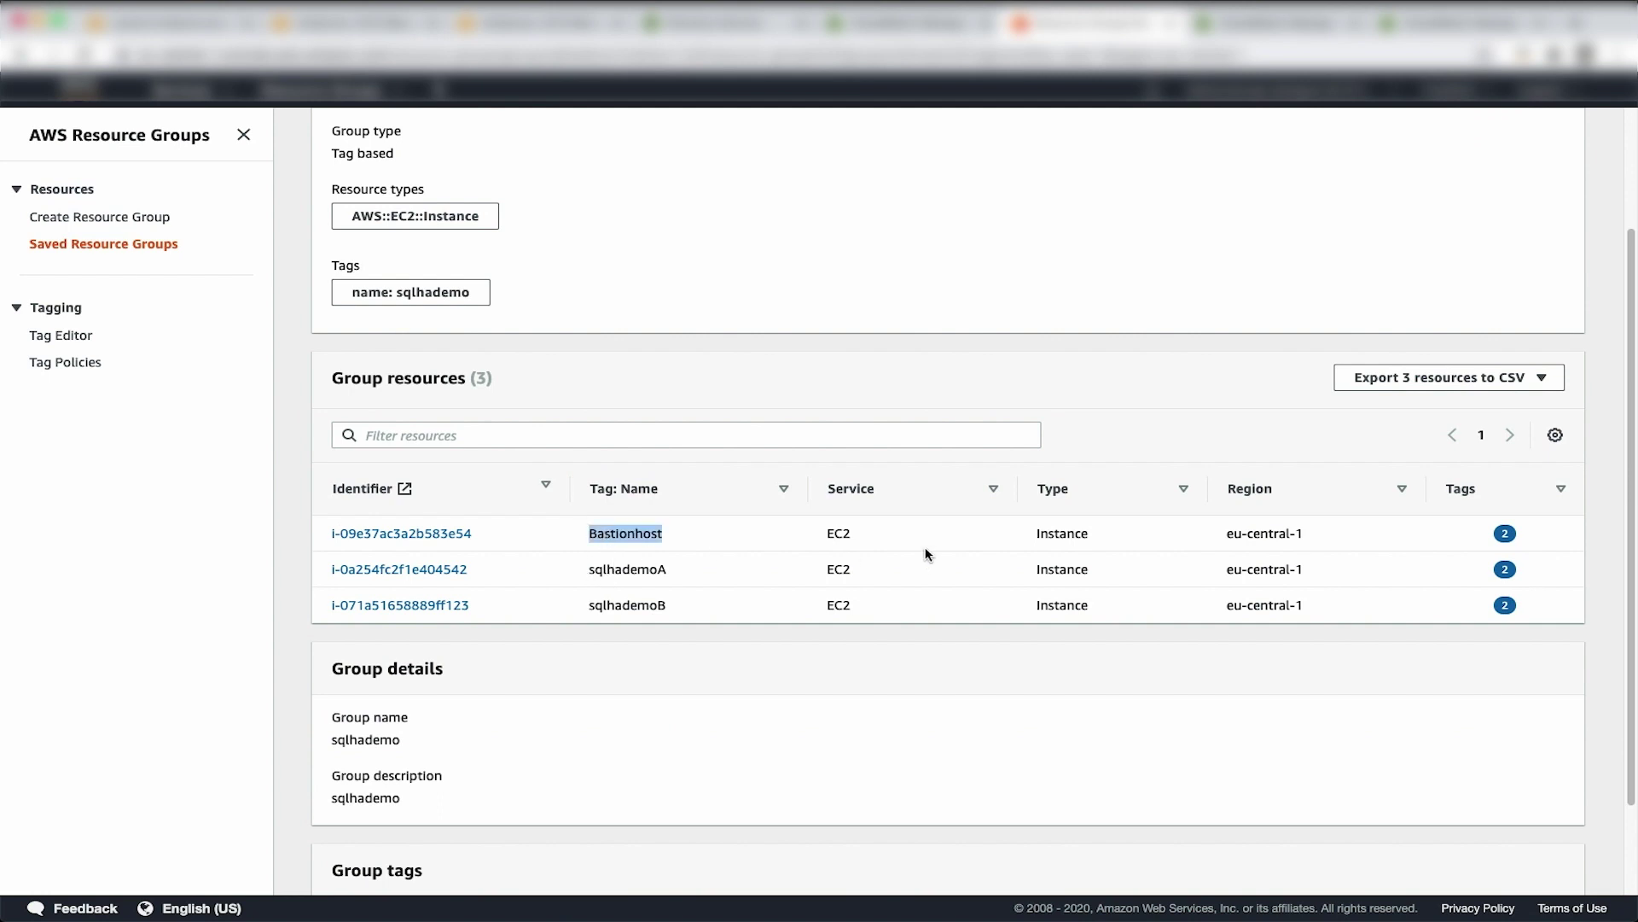
double_click(629, 569)
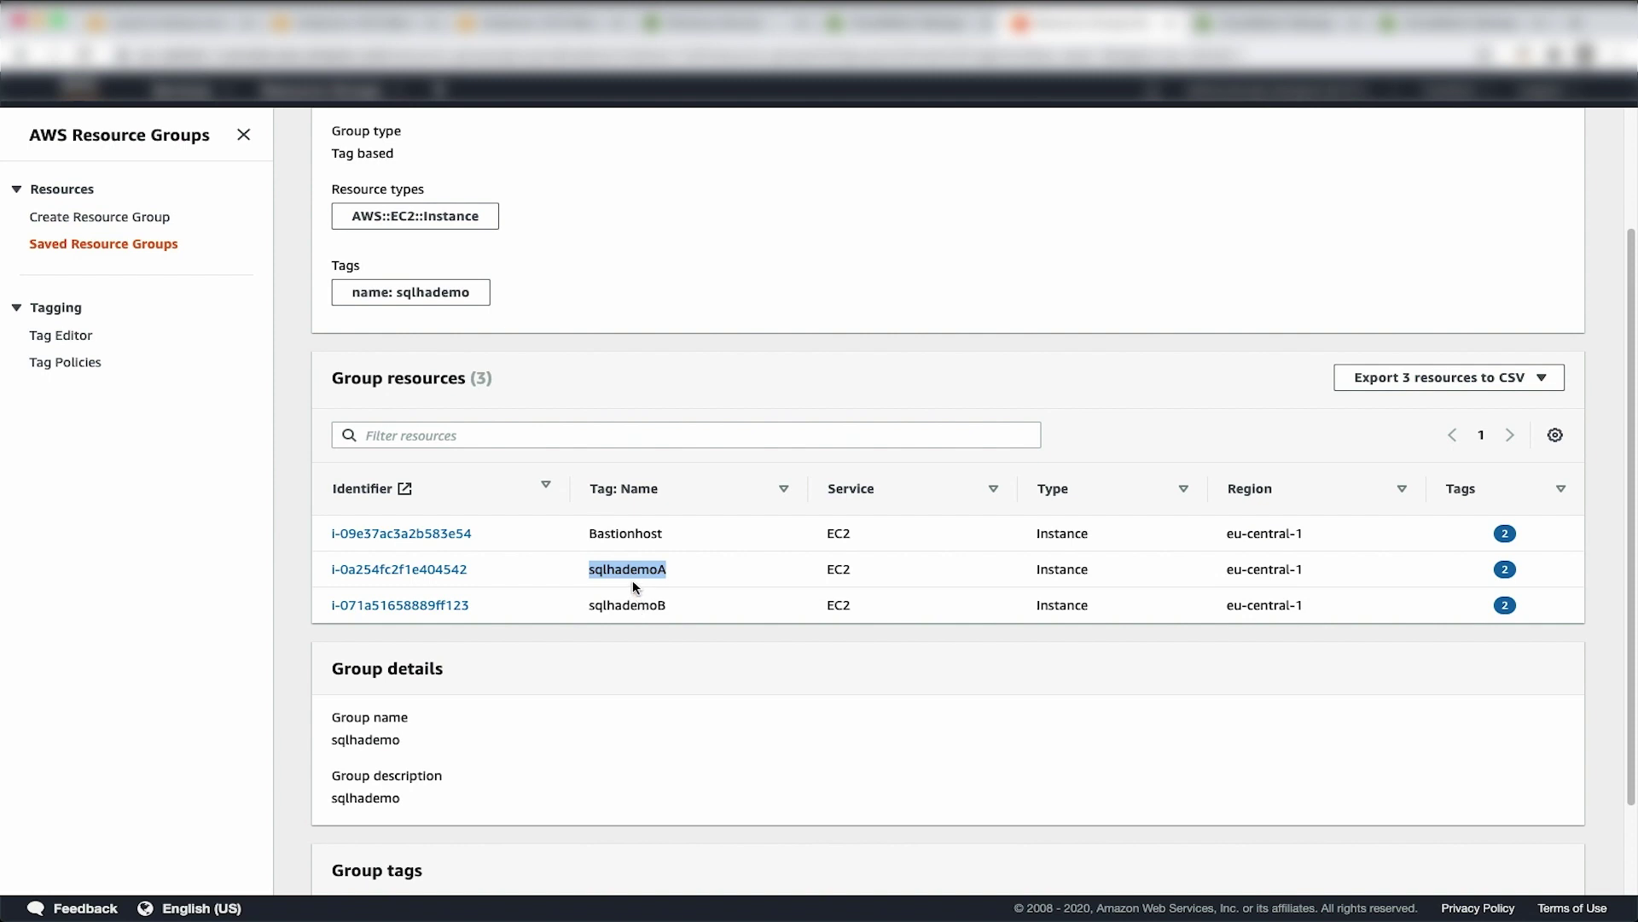
double_click(643, 606)
scroll(848, 546, down, 2)
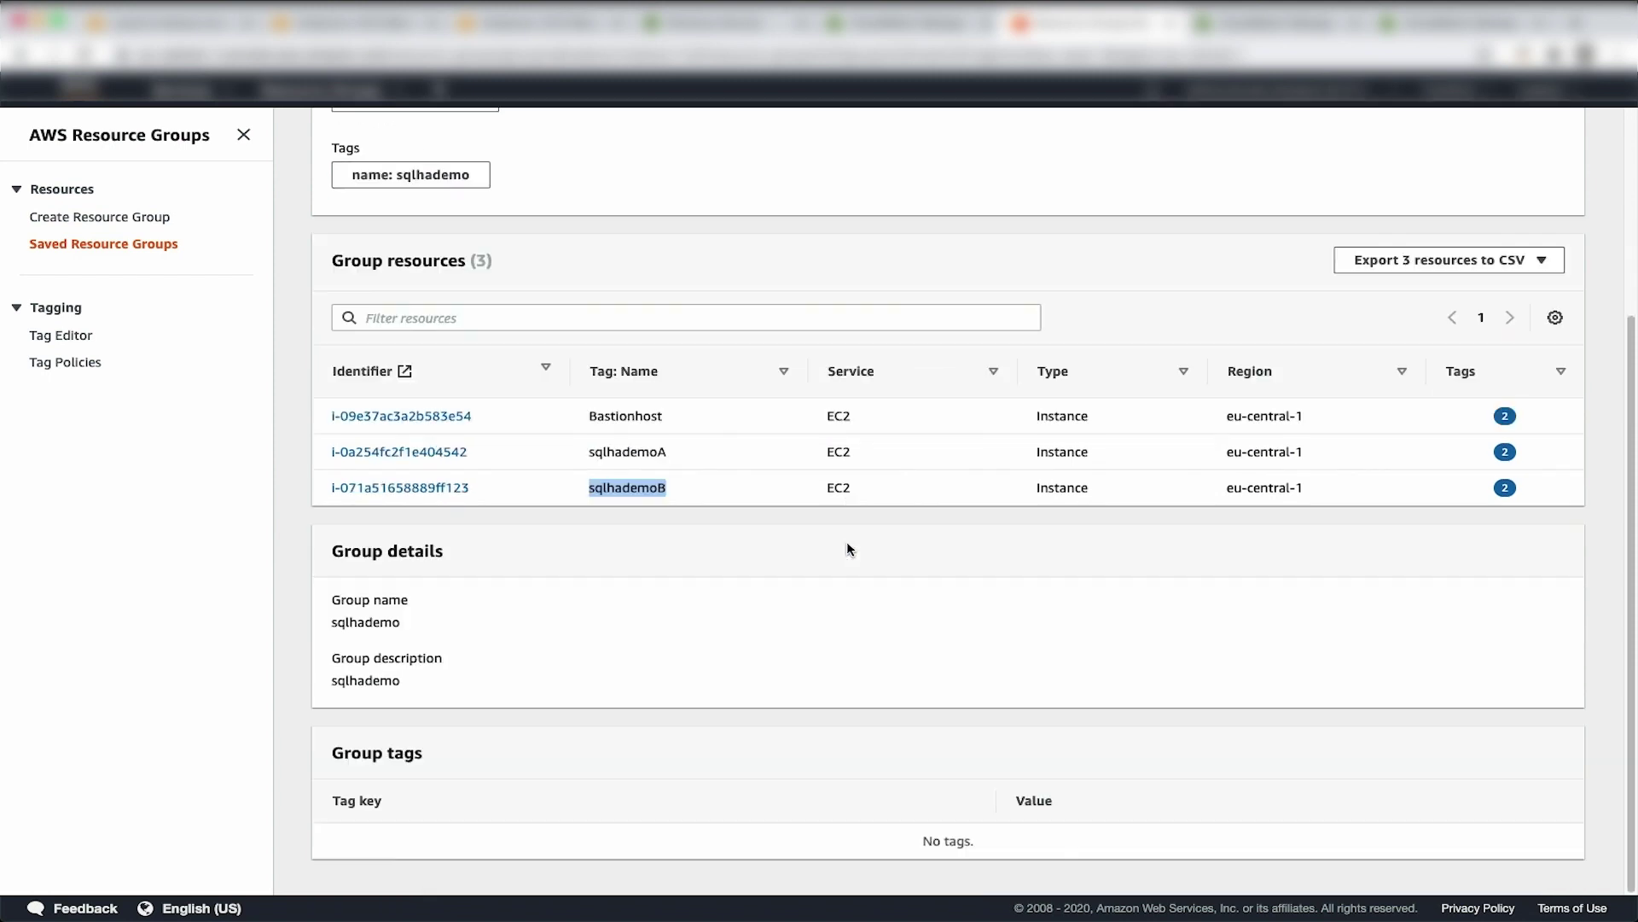
scroll(1176, 640, up, 5)
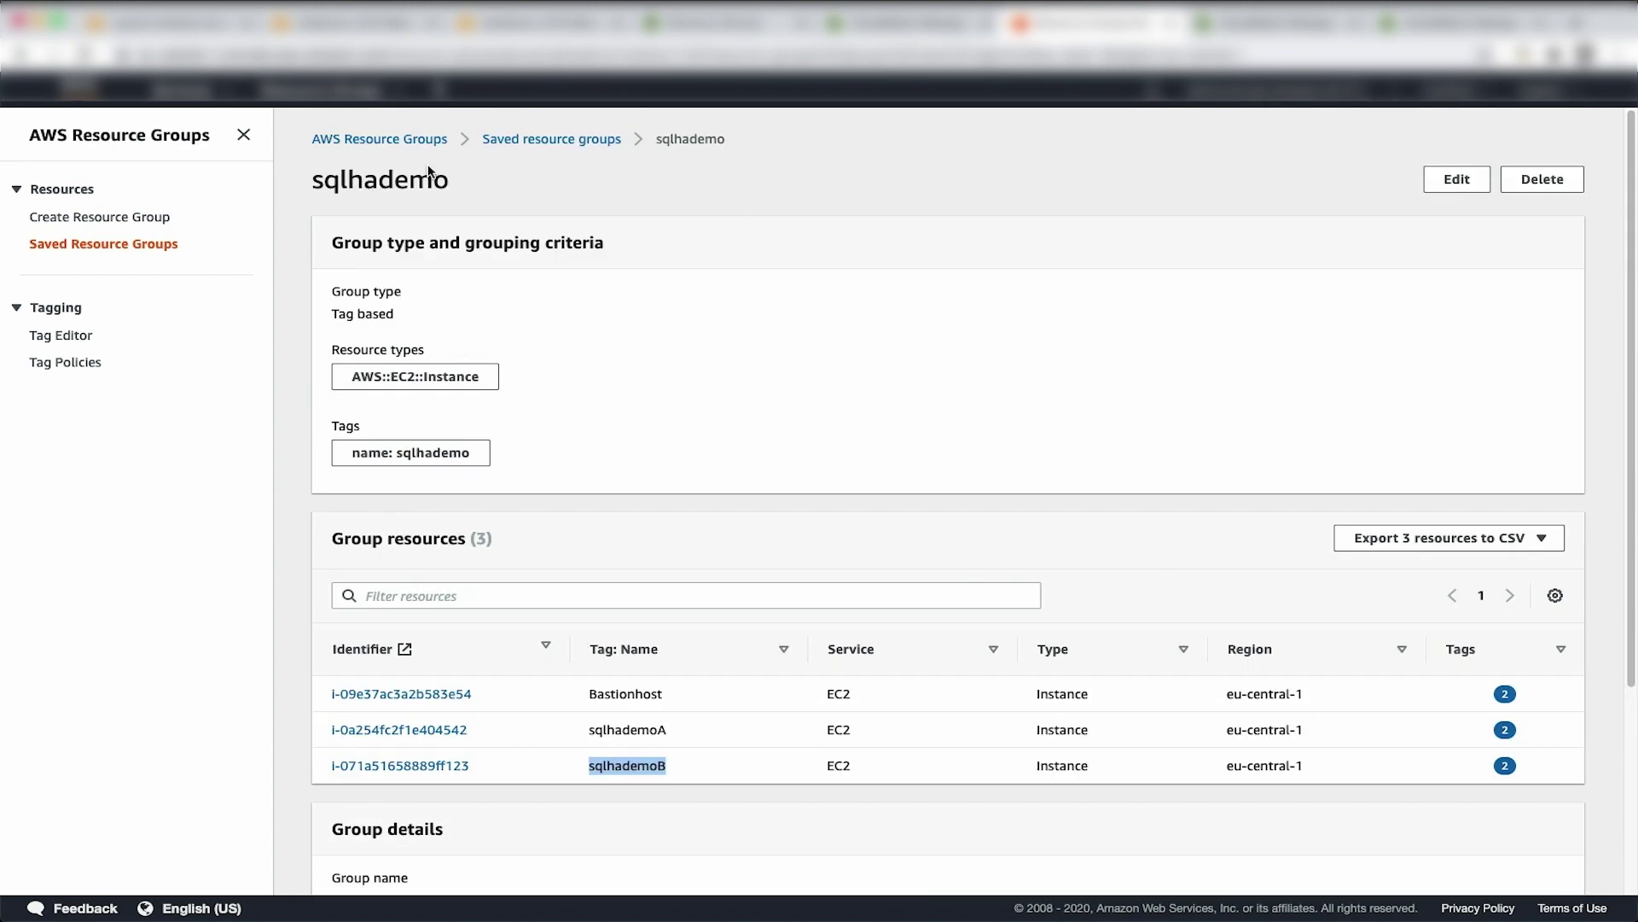
scroll(765, 474, down, 3)
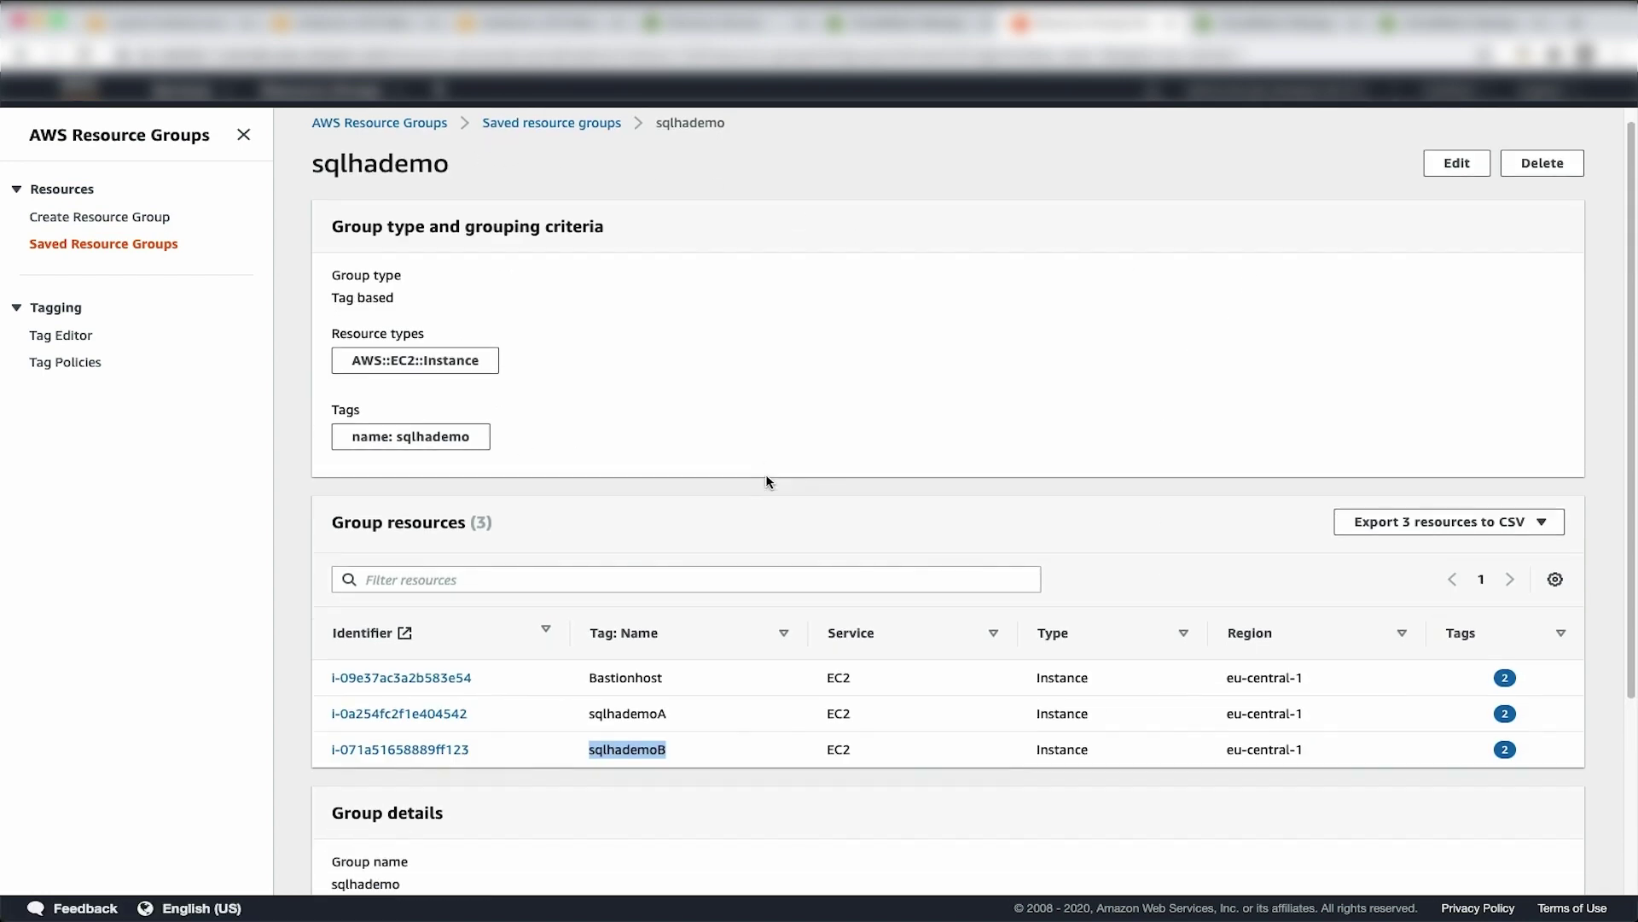
scroll(765, 474, up, 3)
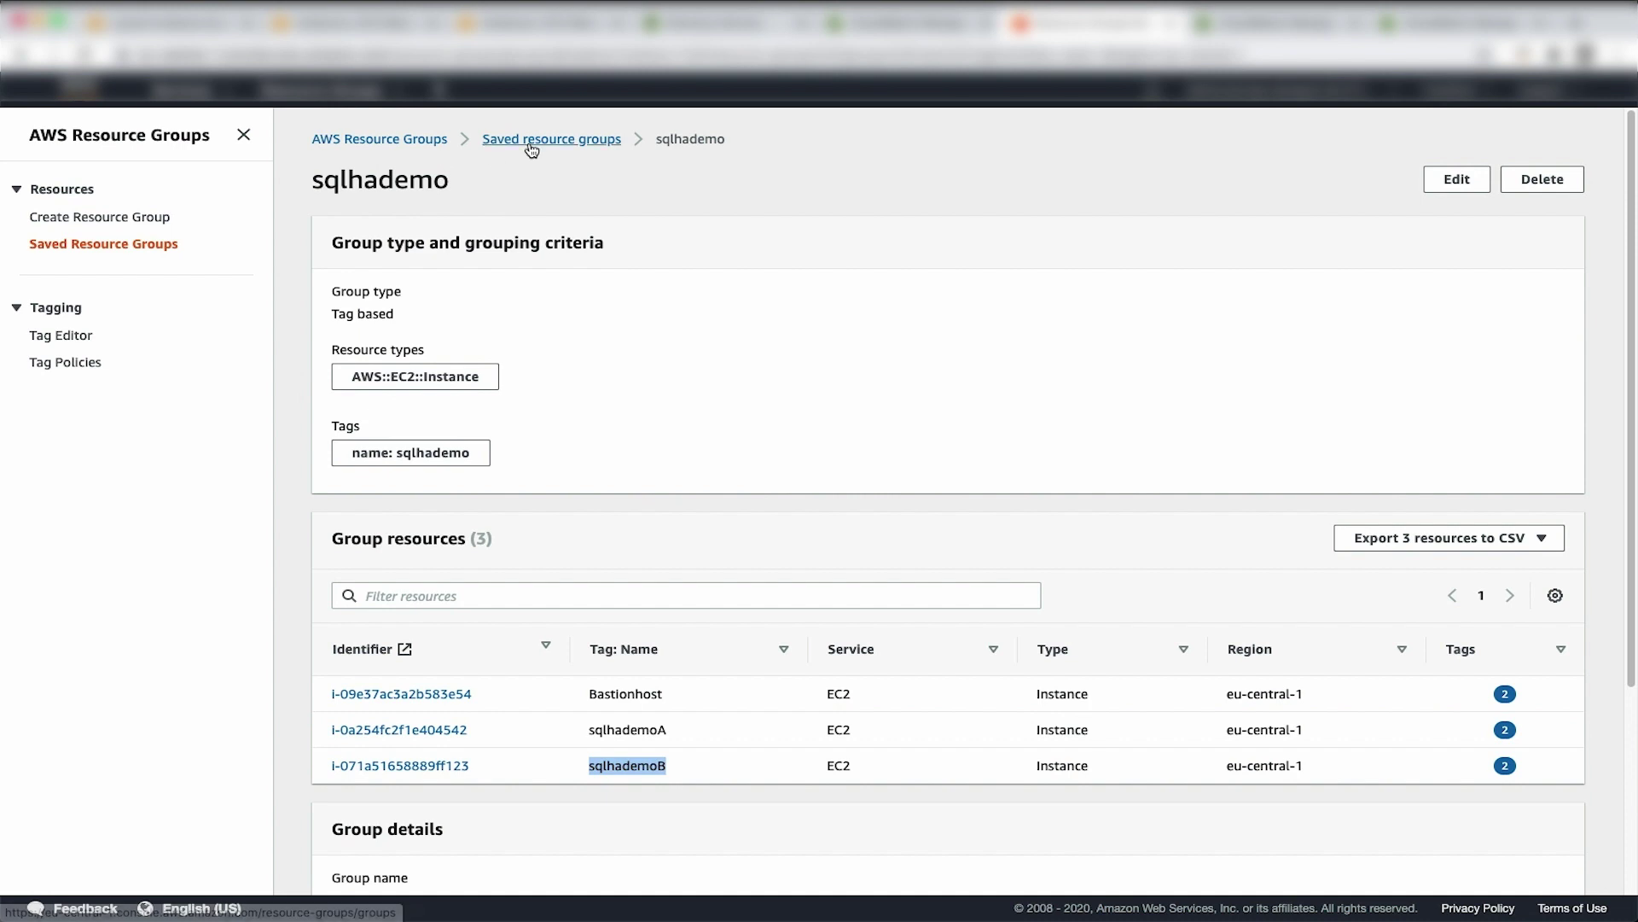
Step: Switch back to CloudWatch, show the resource group choice for adding an application, and cancel the form
click(909, 23)
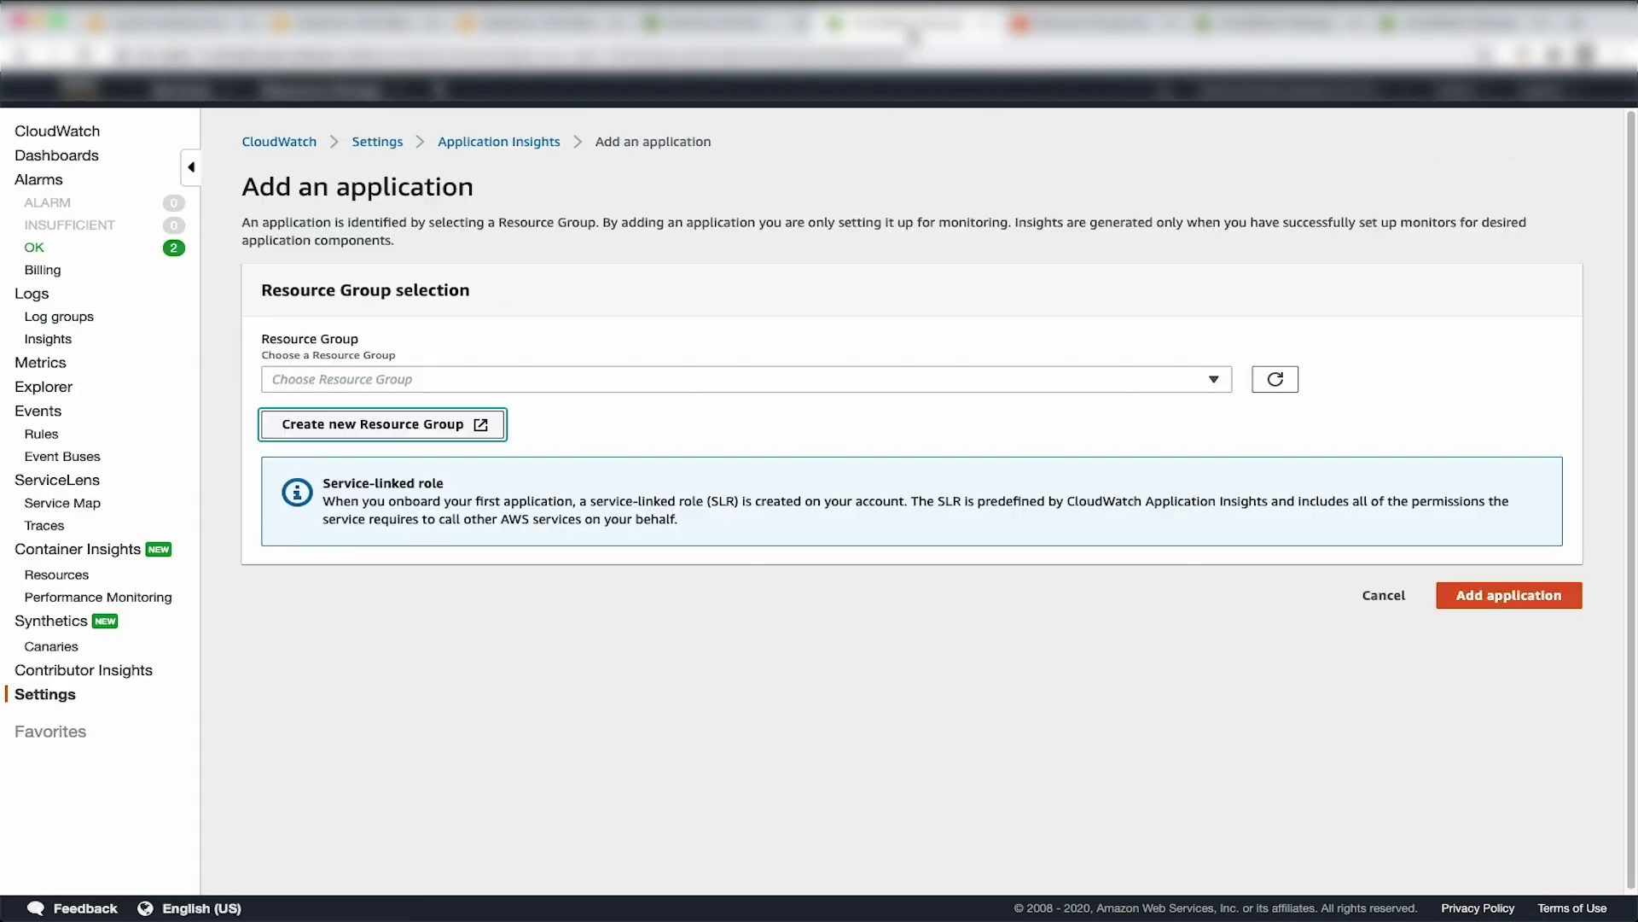
click(1383, 595)
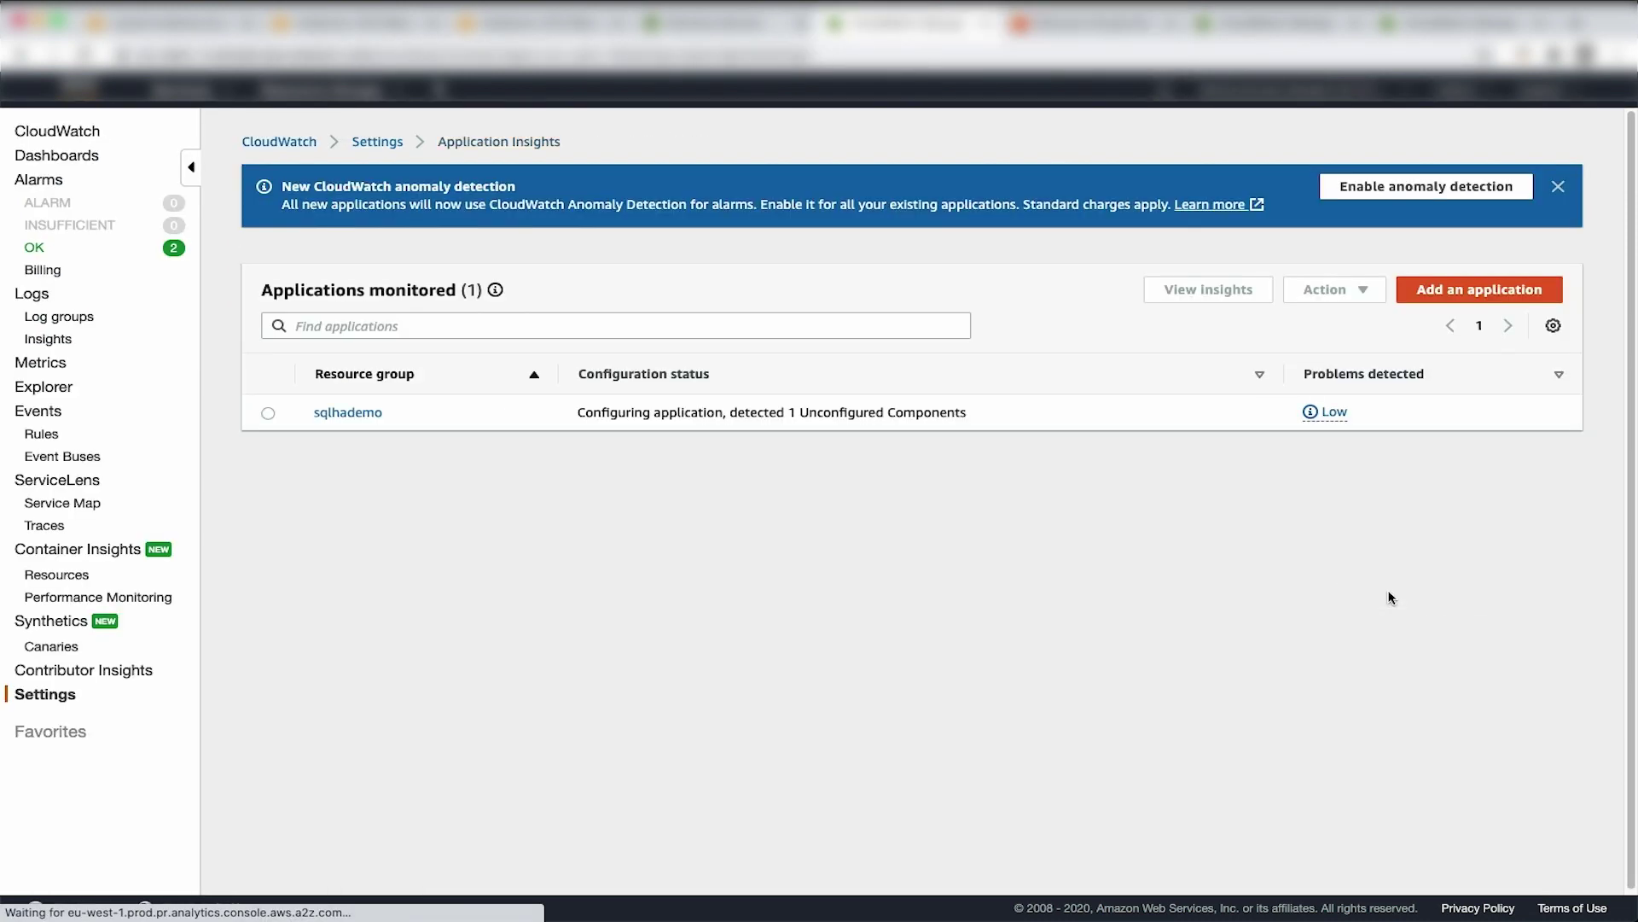
click(1441, 290)
click(471, 380)
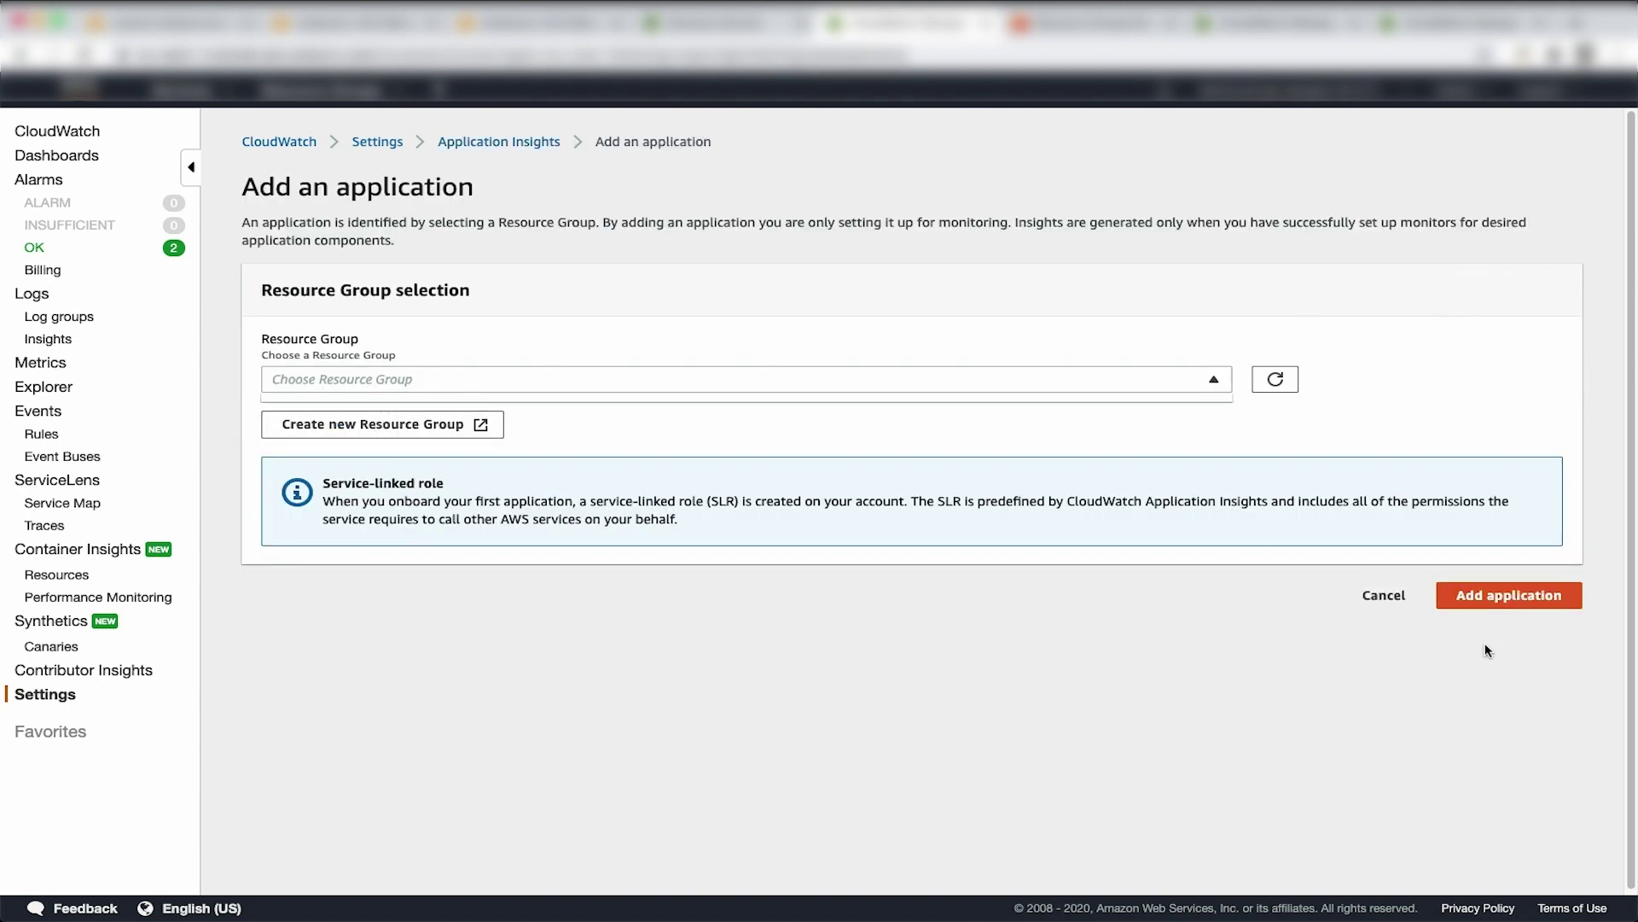
click(1386, 598)
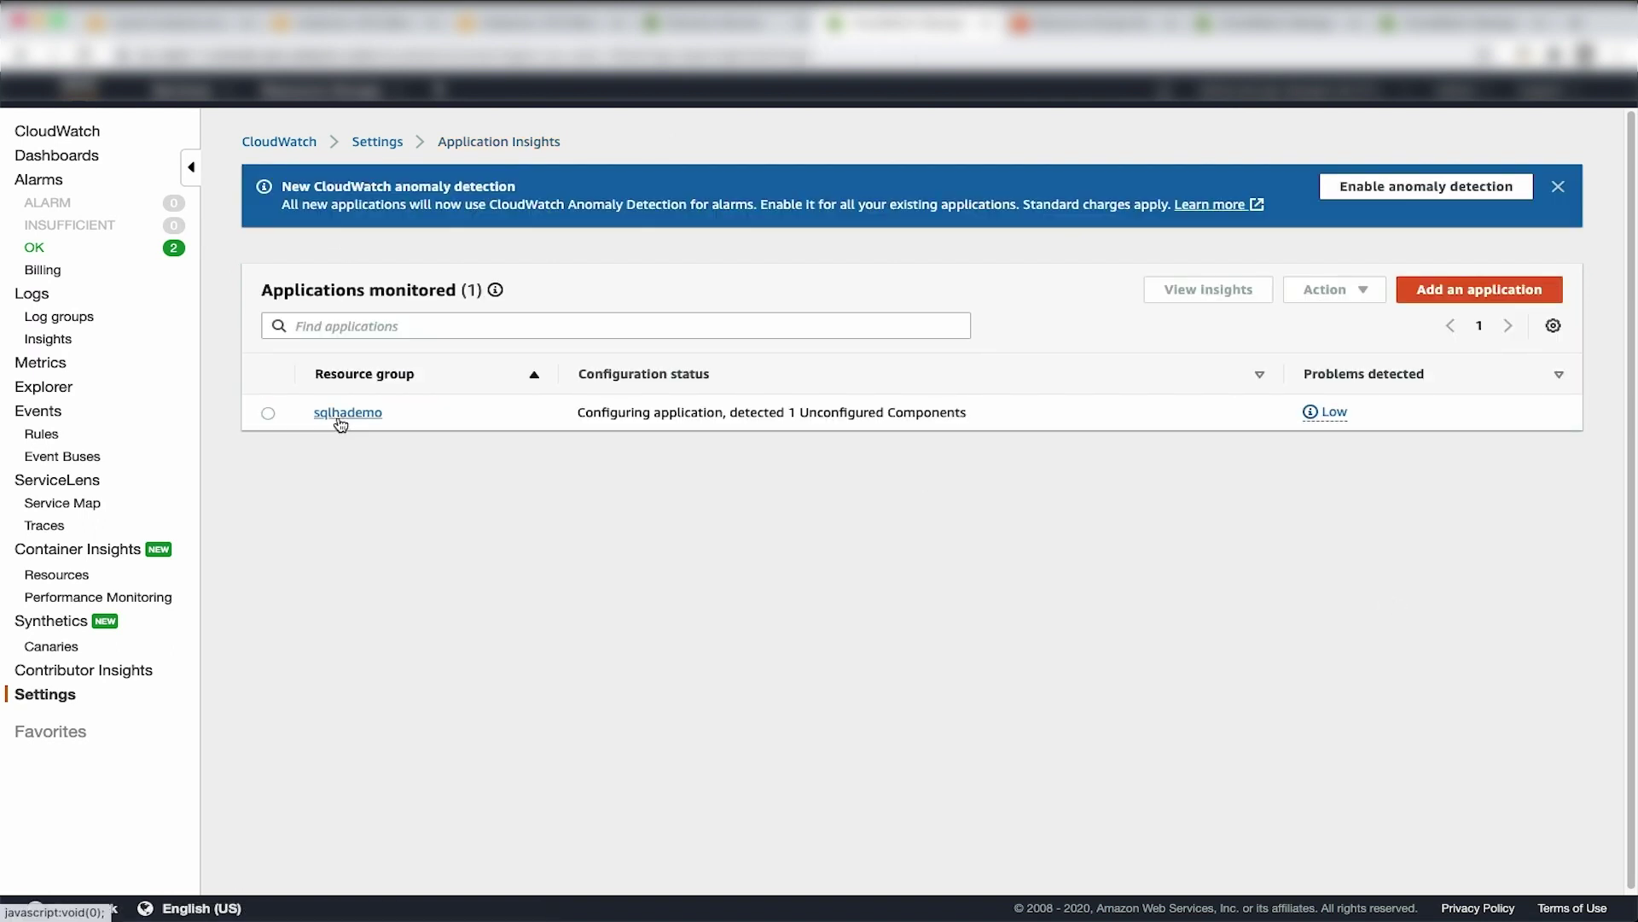
Step: Open the monitored sqlhademo application in Application Insights and switch the console region to Frankfurt (eu-central-1)
click(341, 413)
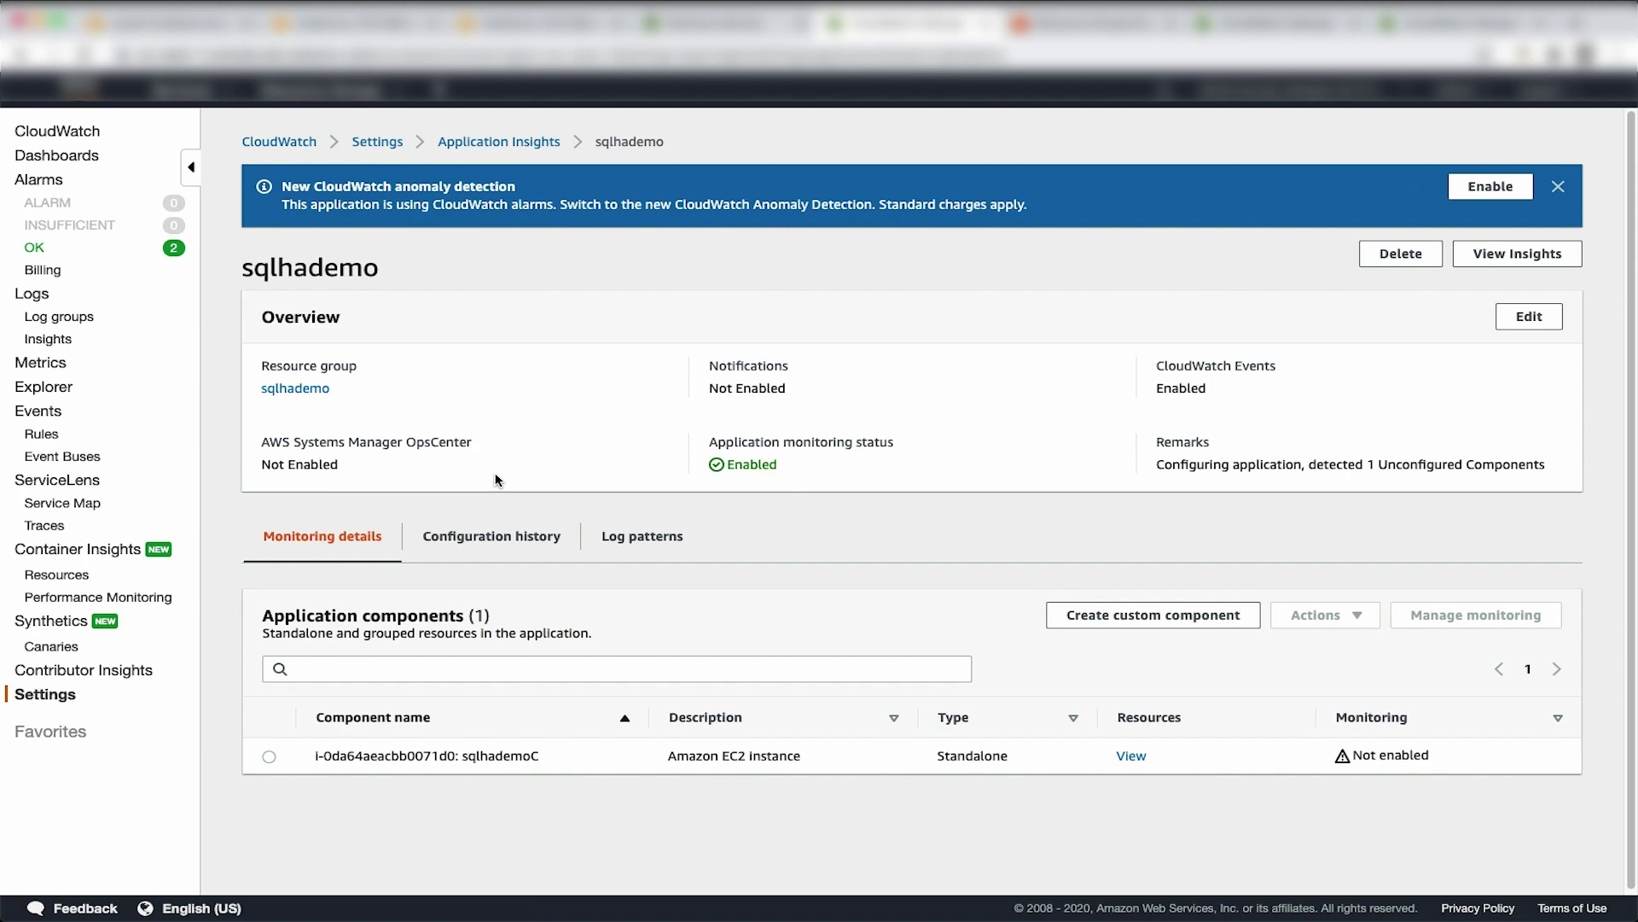
scroll(496, 480, down, 1)
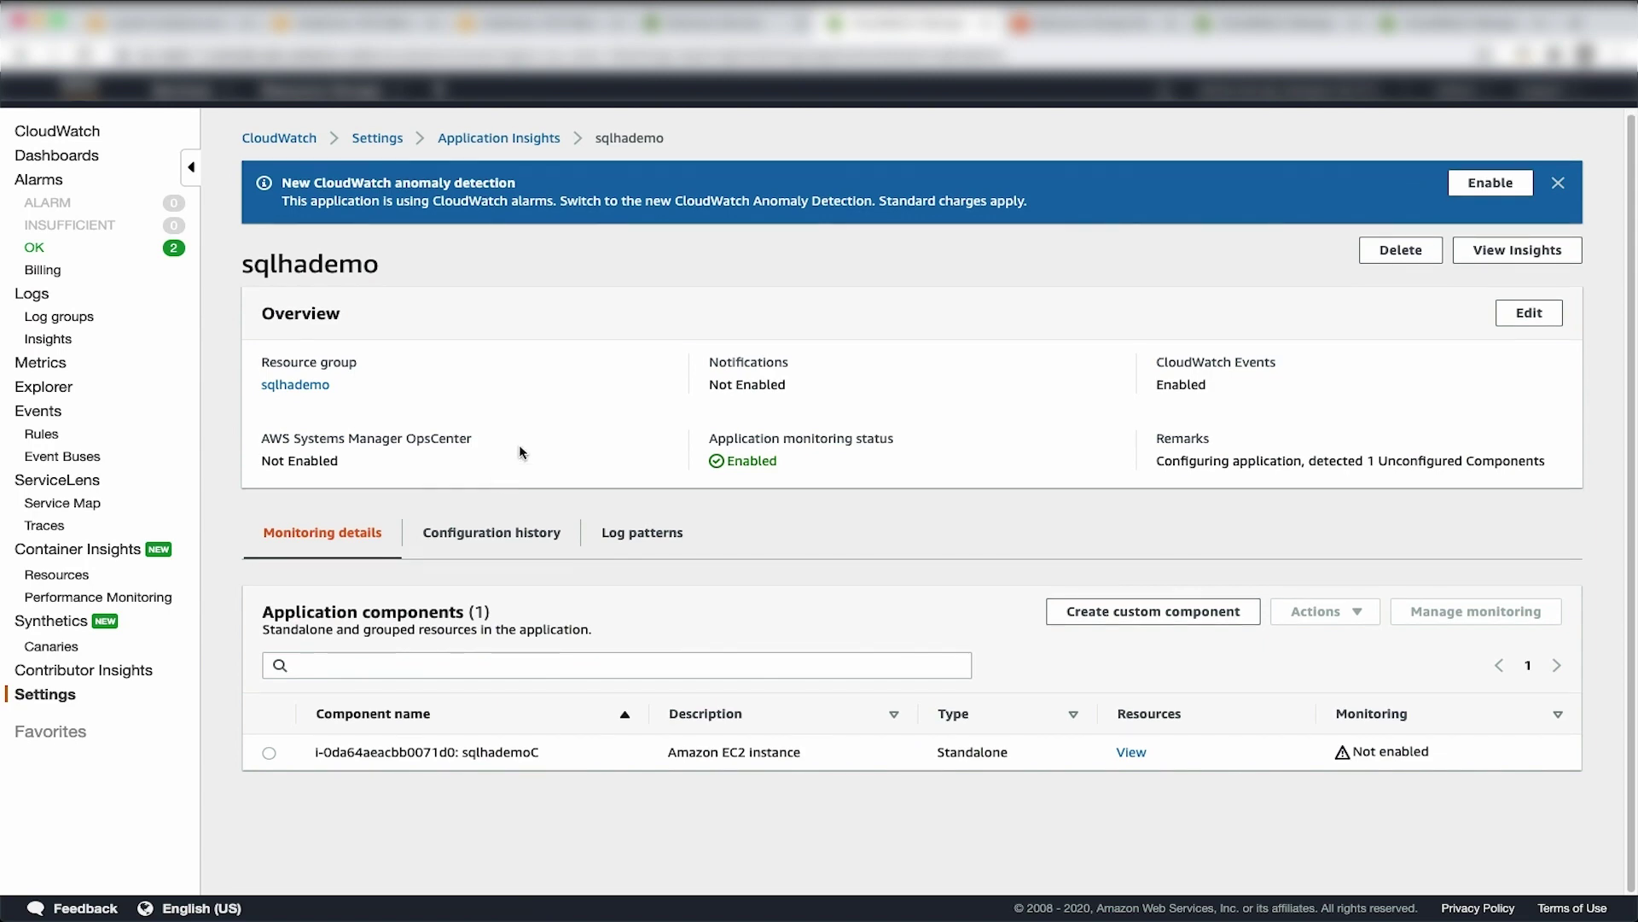
click(1248, 33)
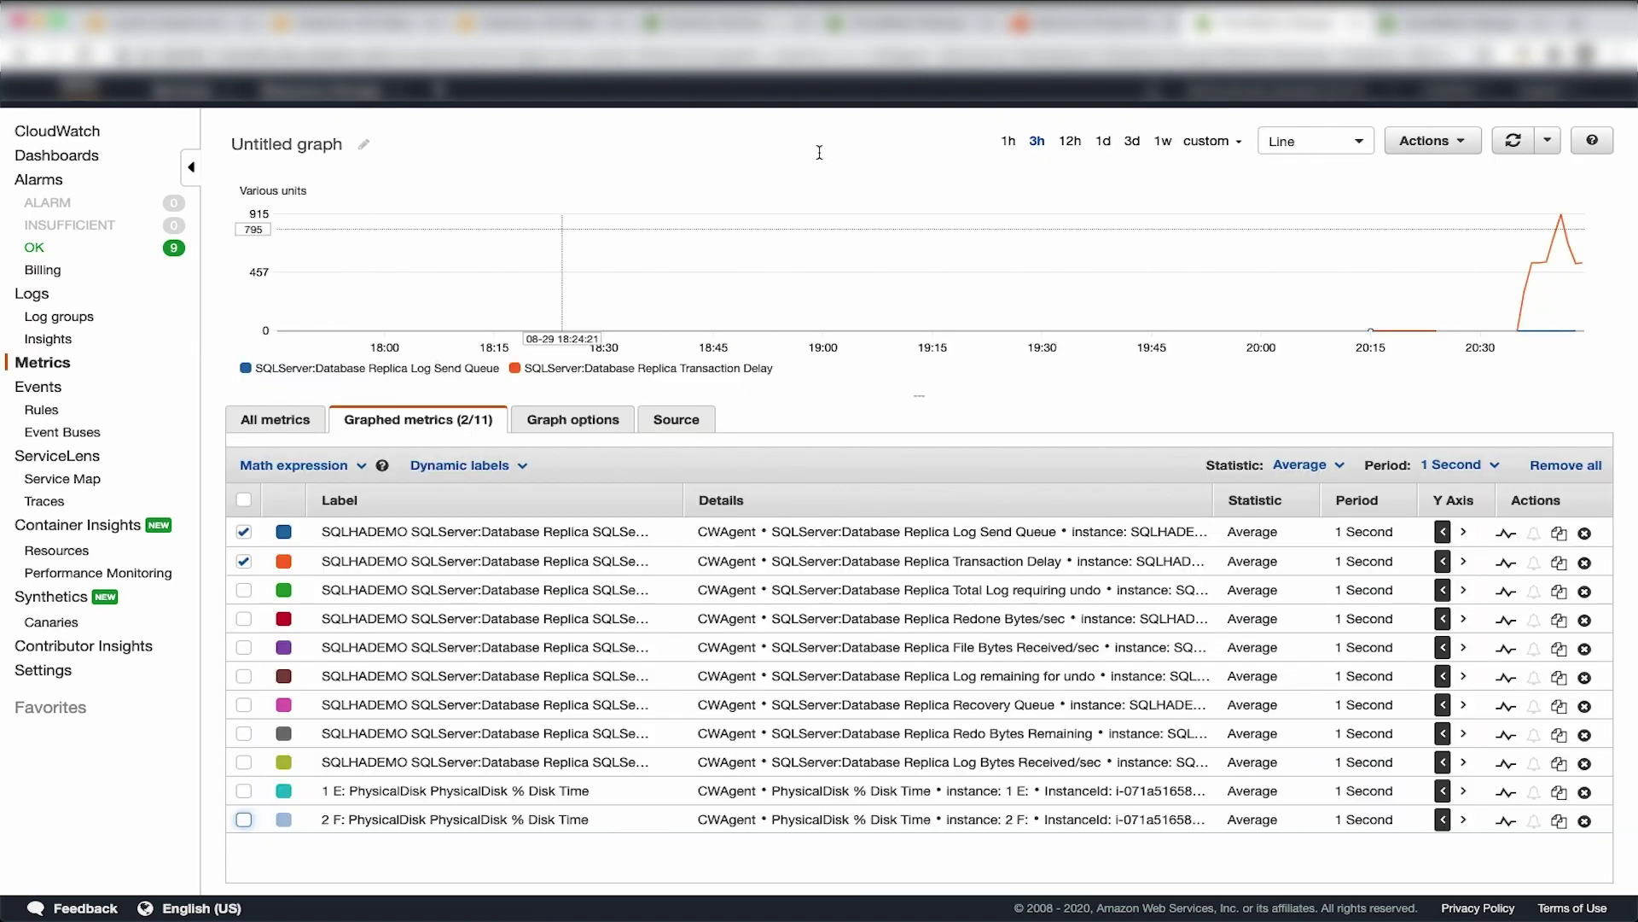
click(850, 35)
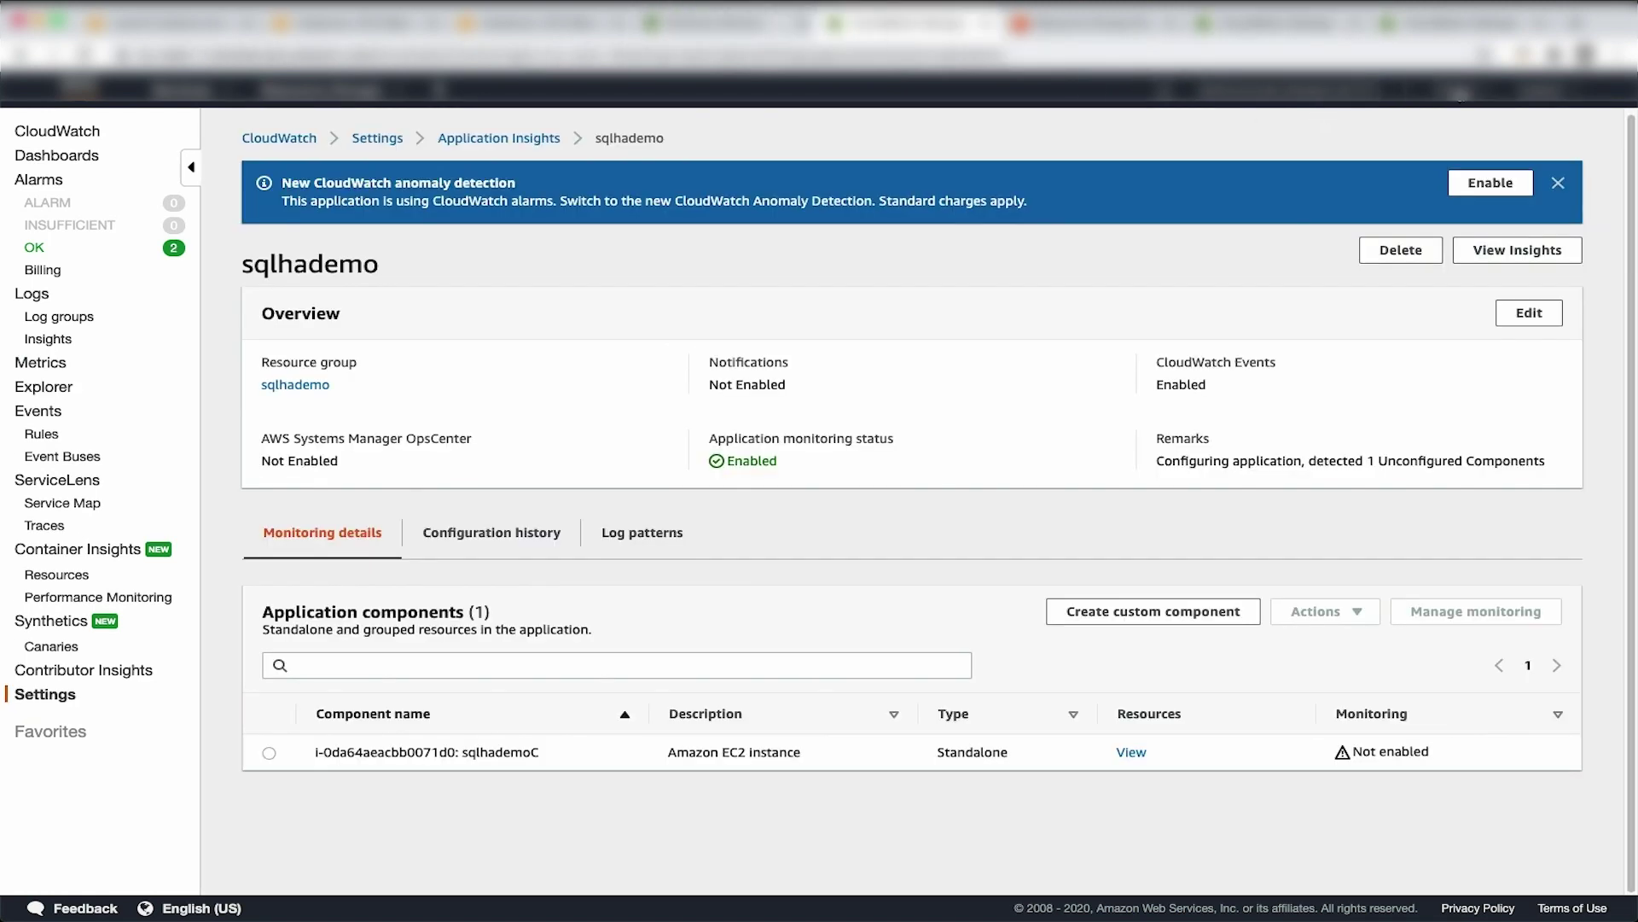
click(1459, 90)
click(1287, 549)
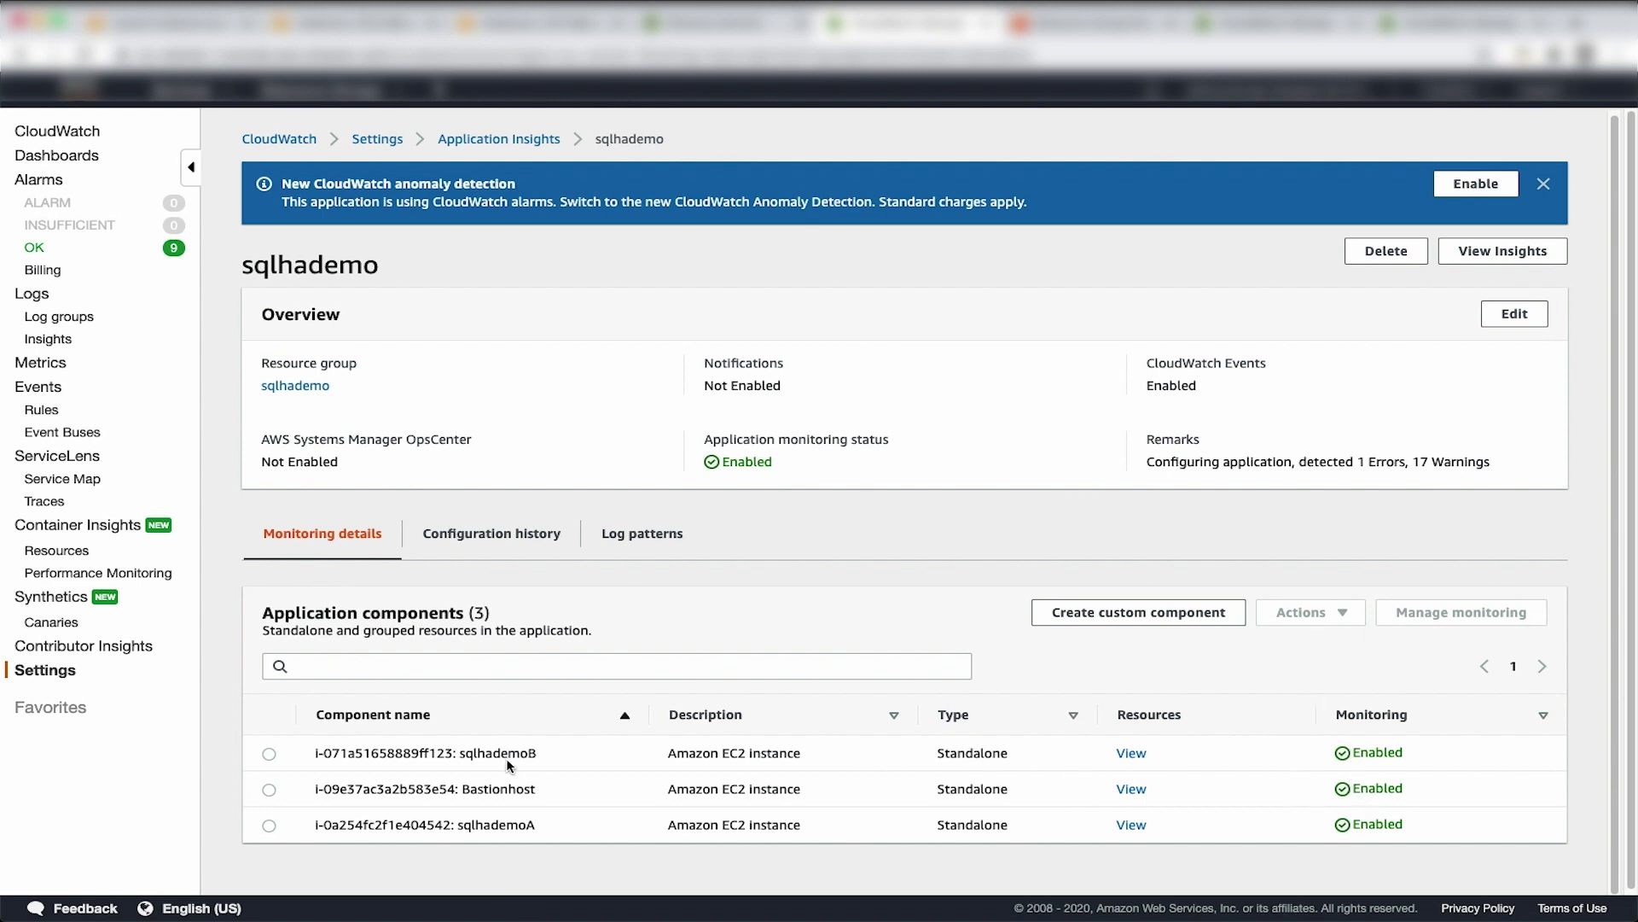
Step: Open the monitoring configuration of the sqlhademoB component and choose Microsoft SQL Server database tier as the application tier
click(269, 755)
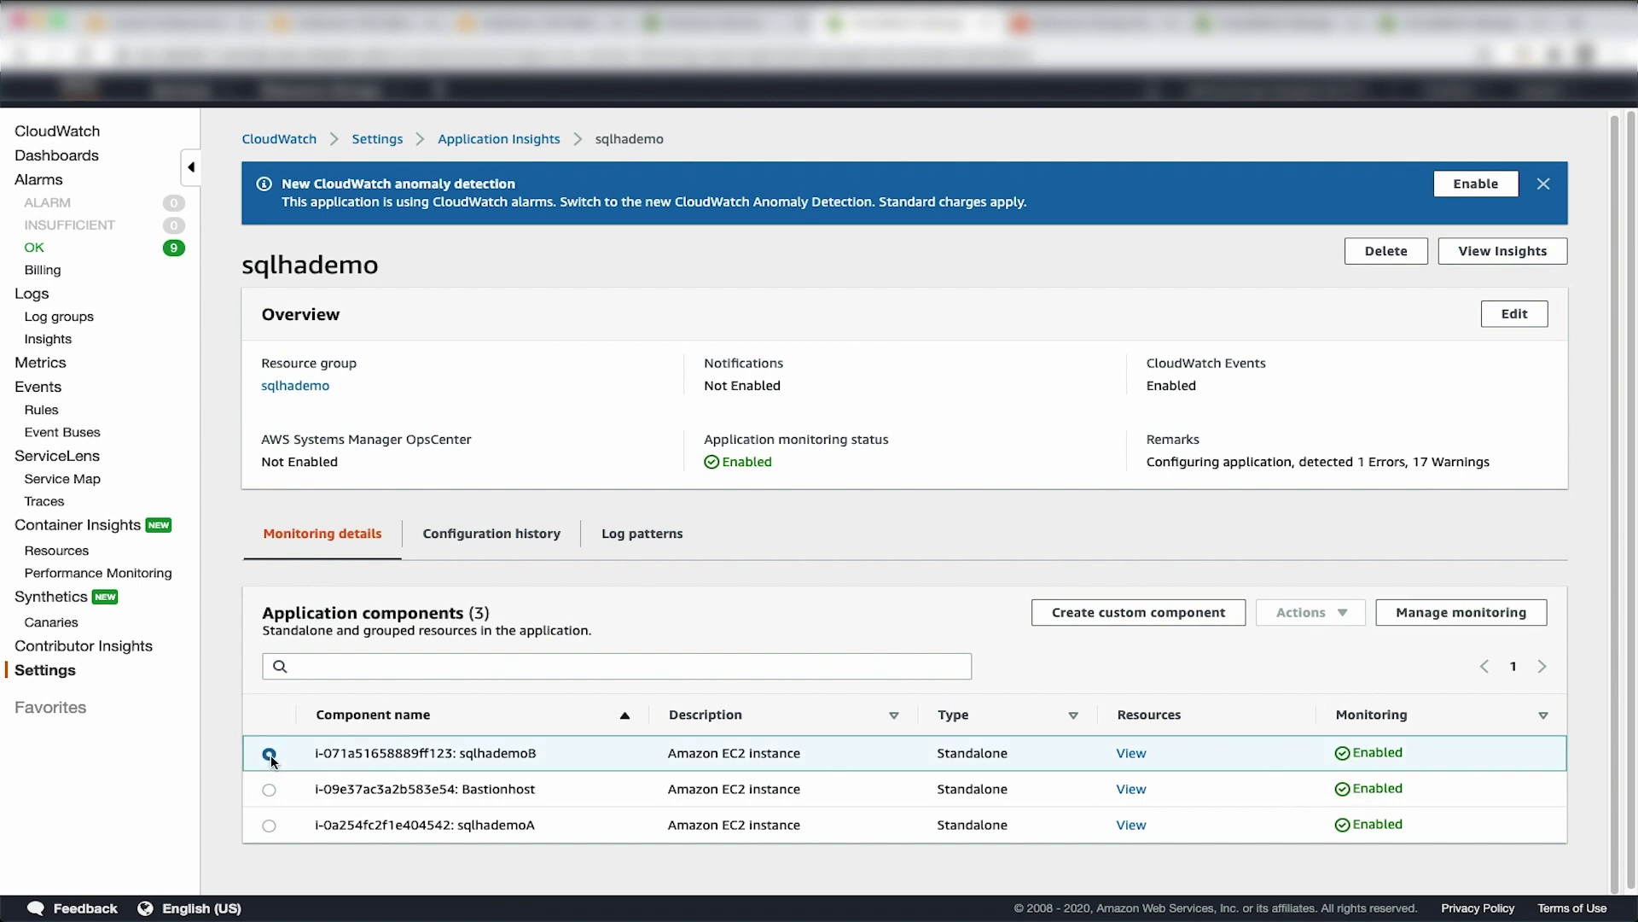
click(1471, 620)
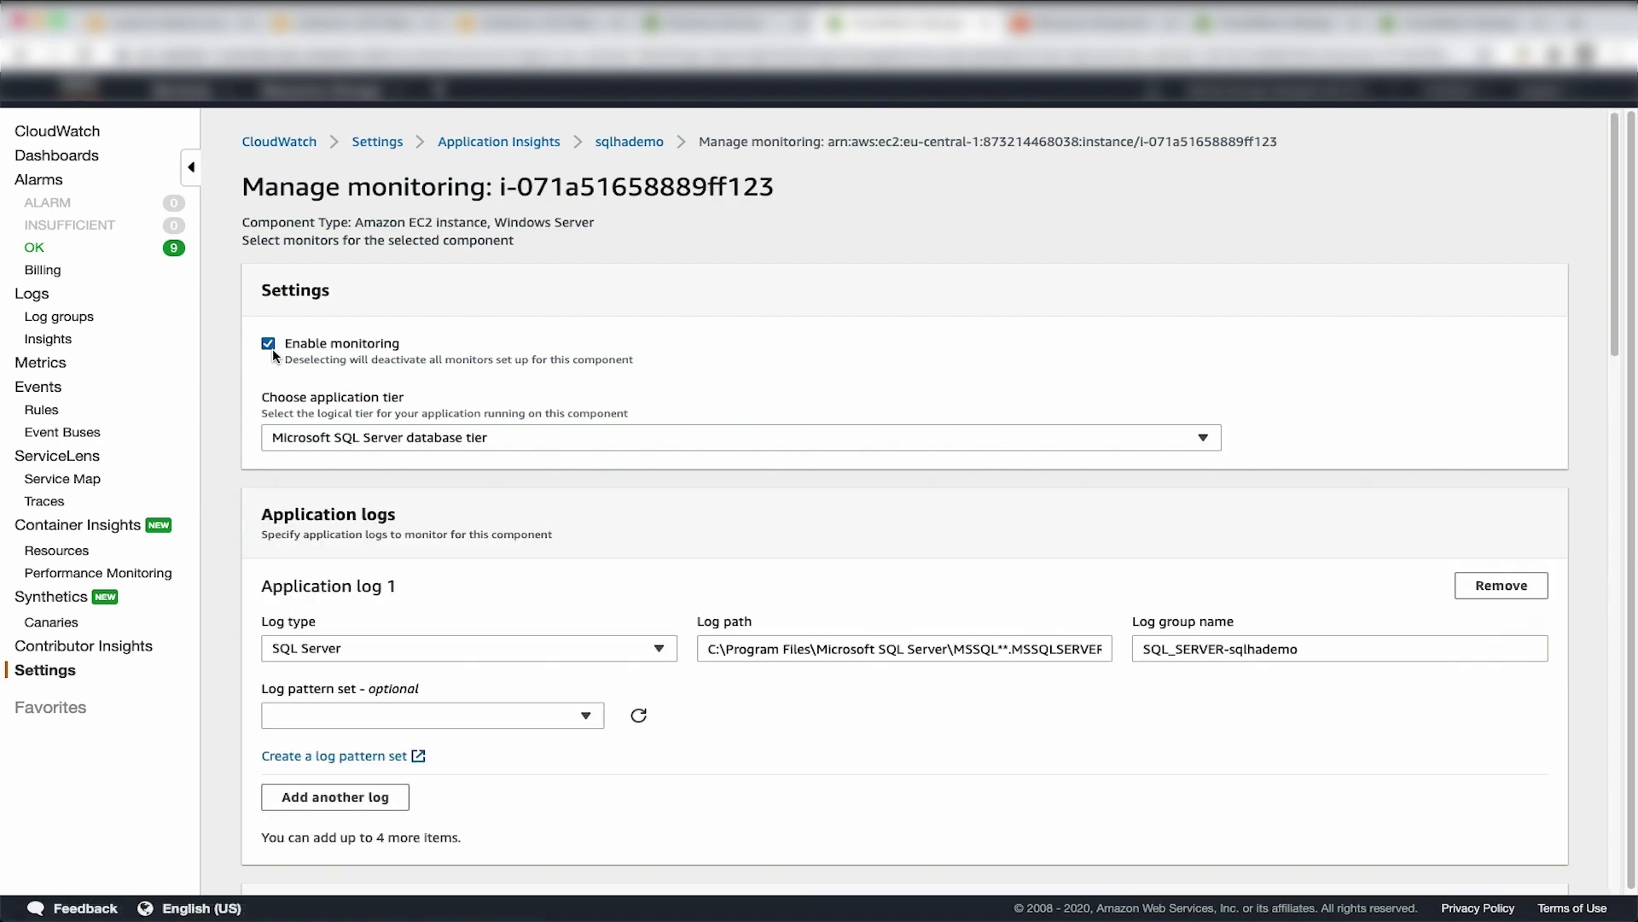
click(435, 437)
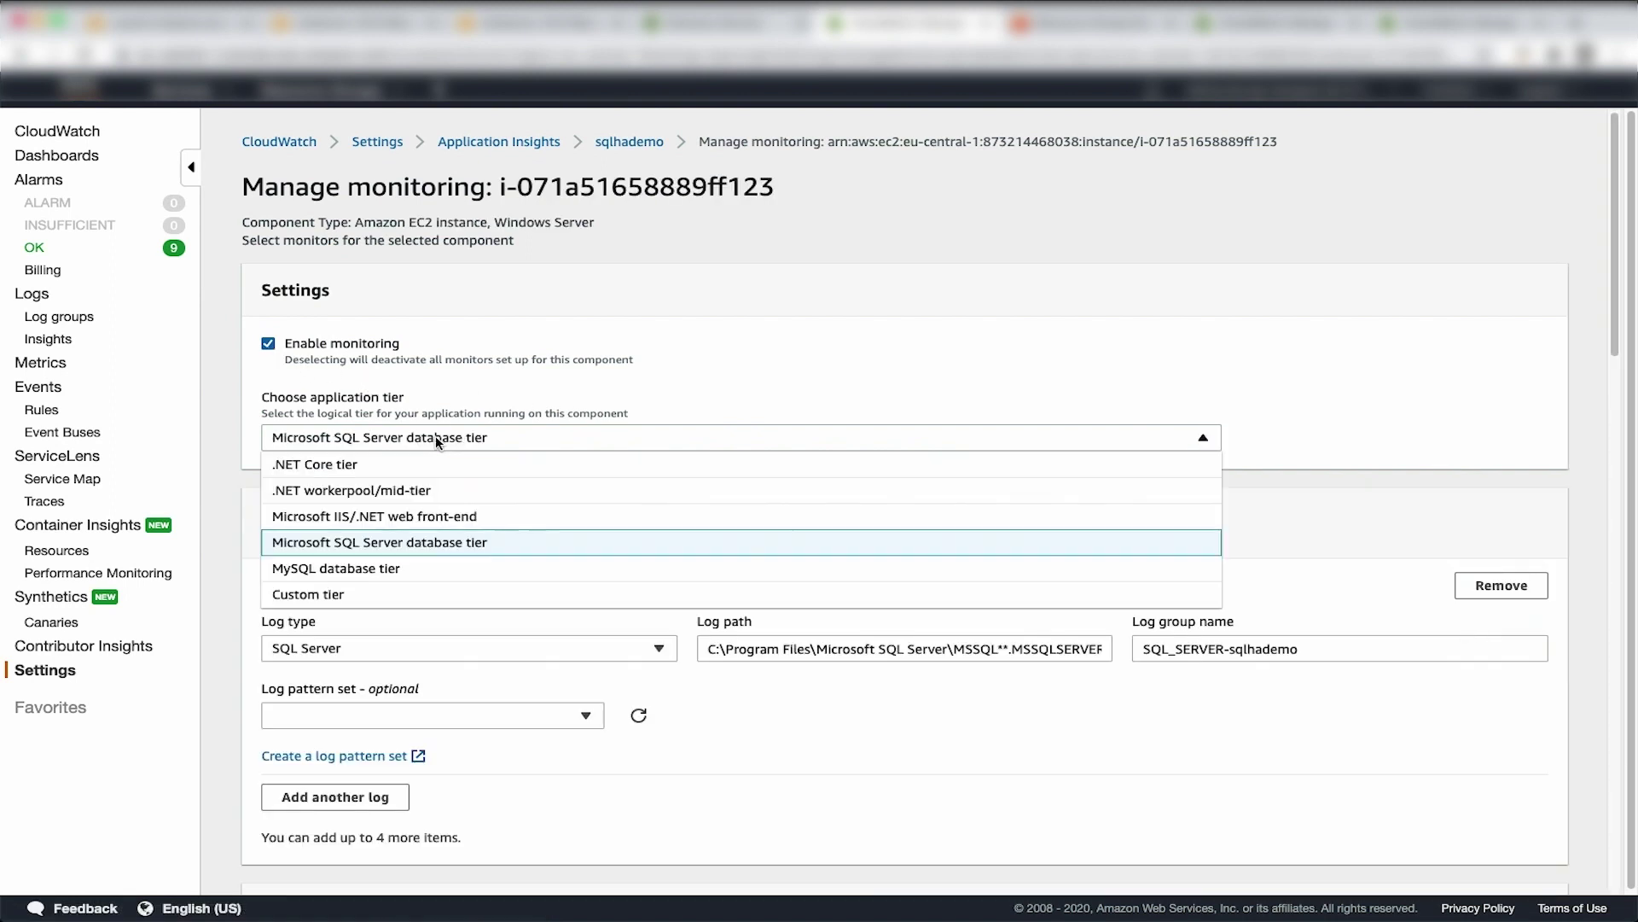
click(366, 550)
Step: Examine the component's application logs, event logs and available SQL Server metrics, and leave the configuration without saving
scroll(520, 396, down, 9)
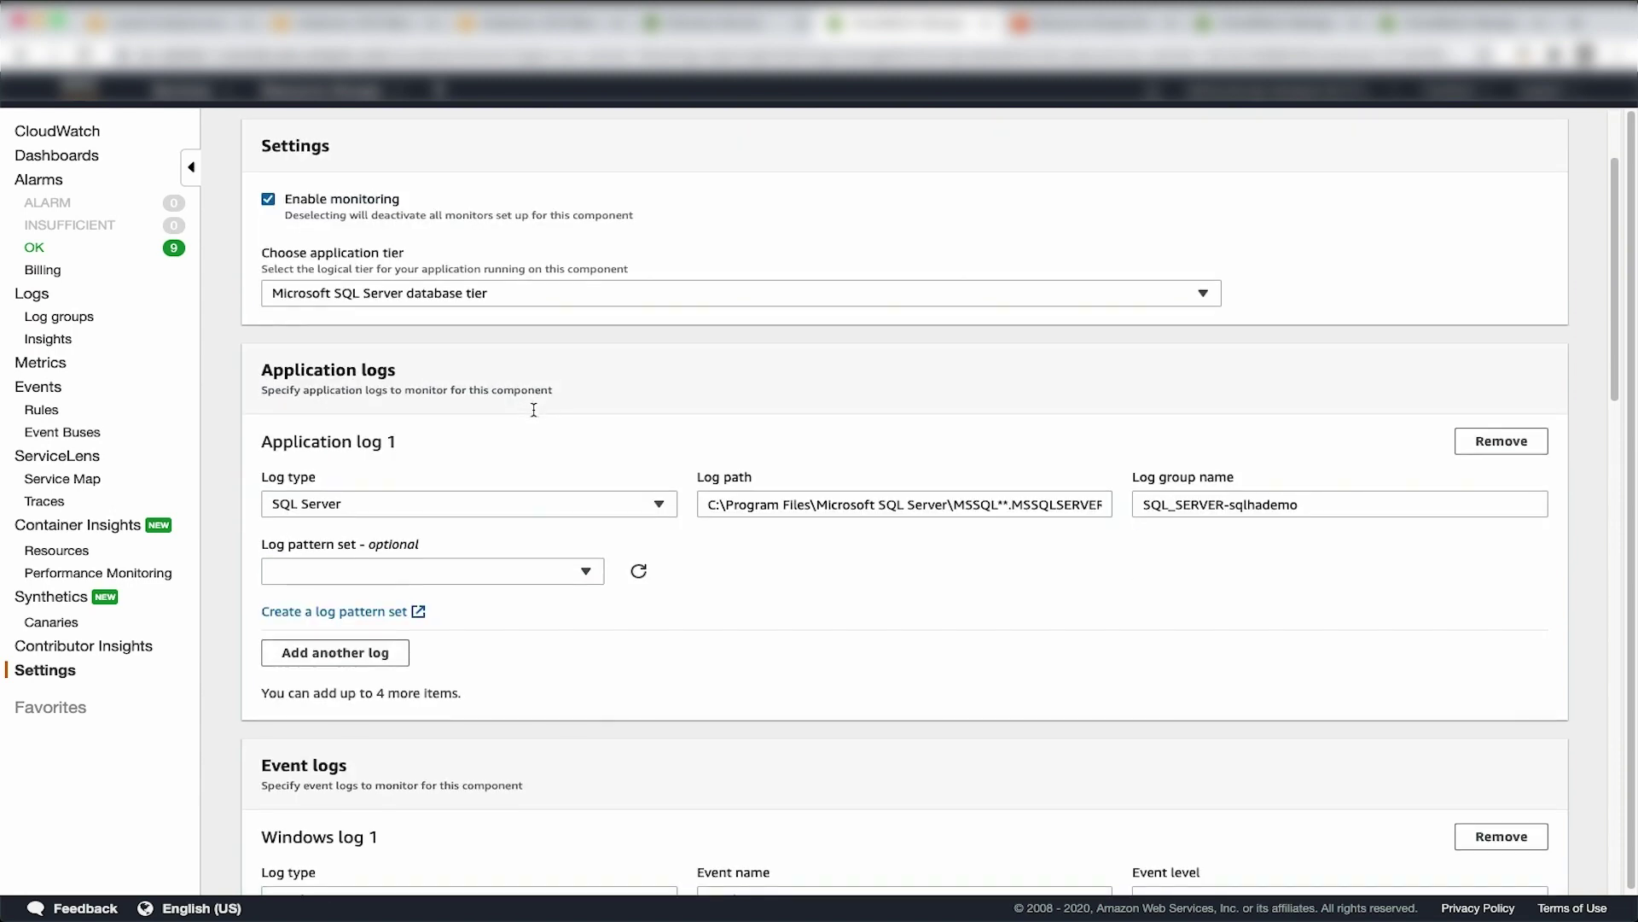
scroll(550, 443, down, 12)
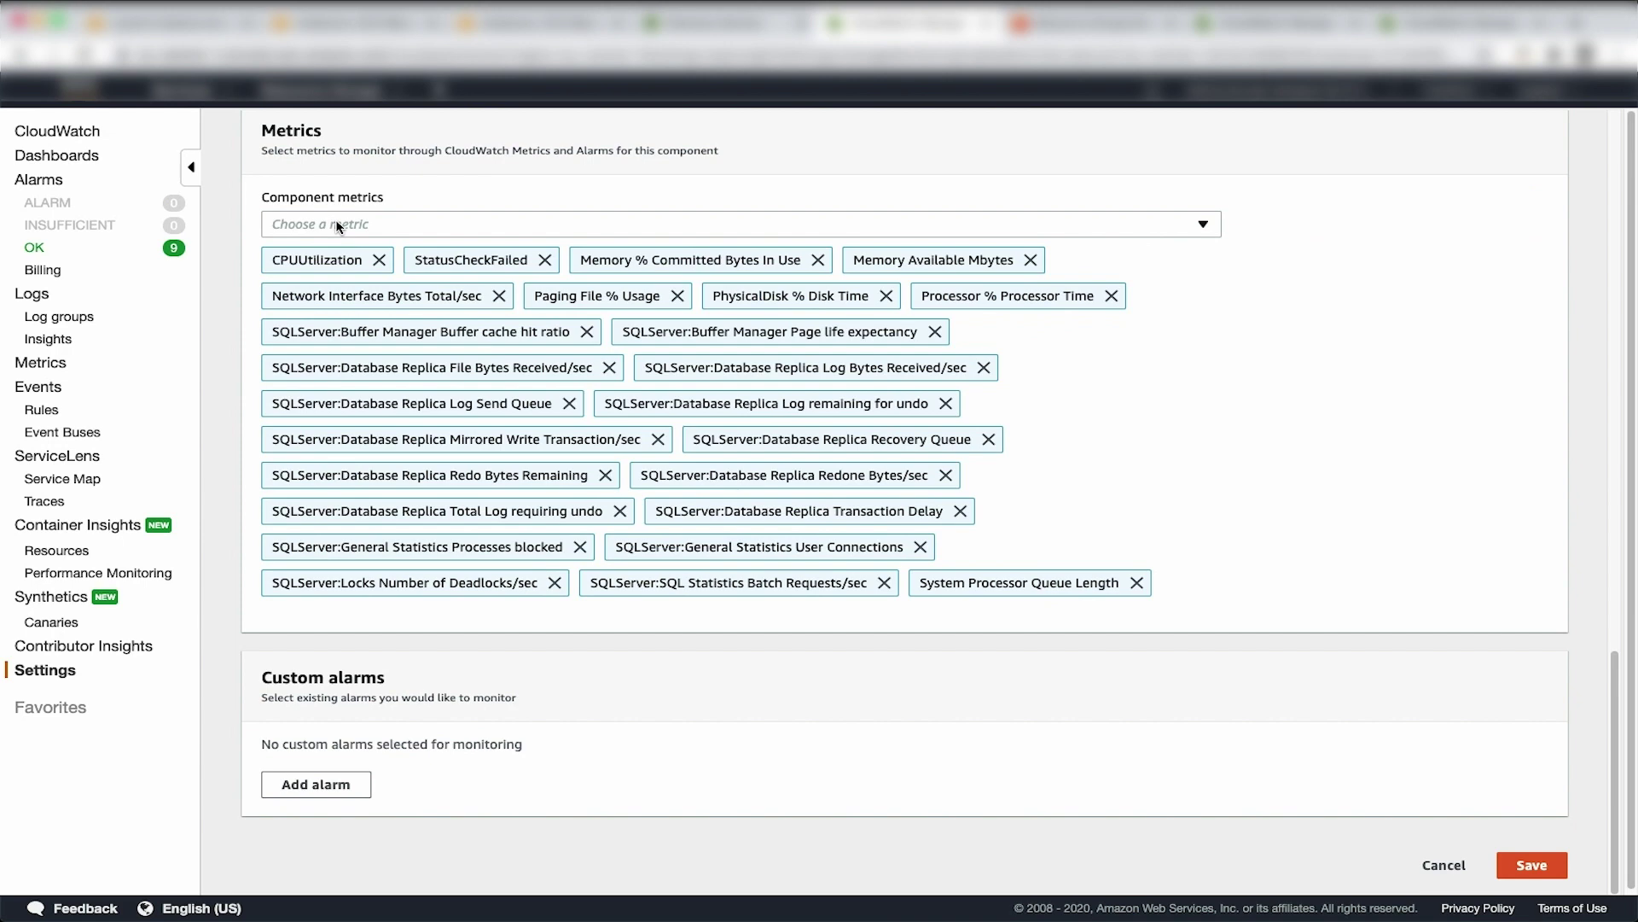
click(340, 223)
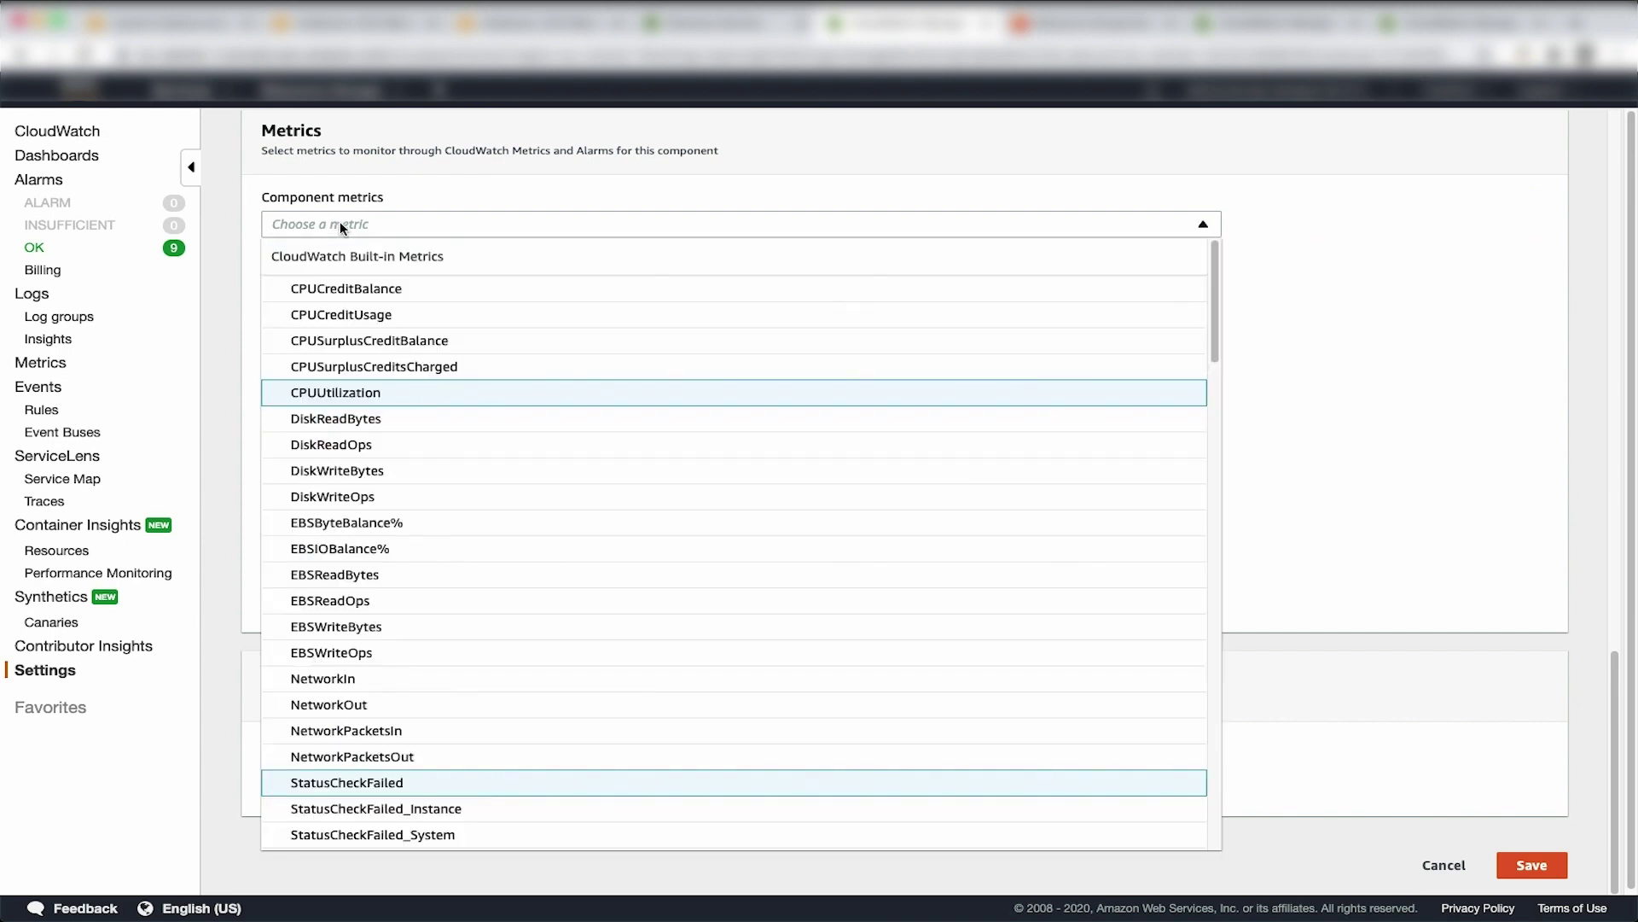
scroll(413, 372, down, 5)
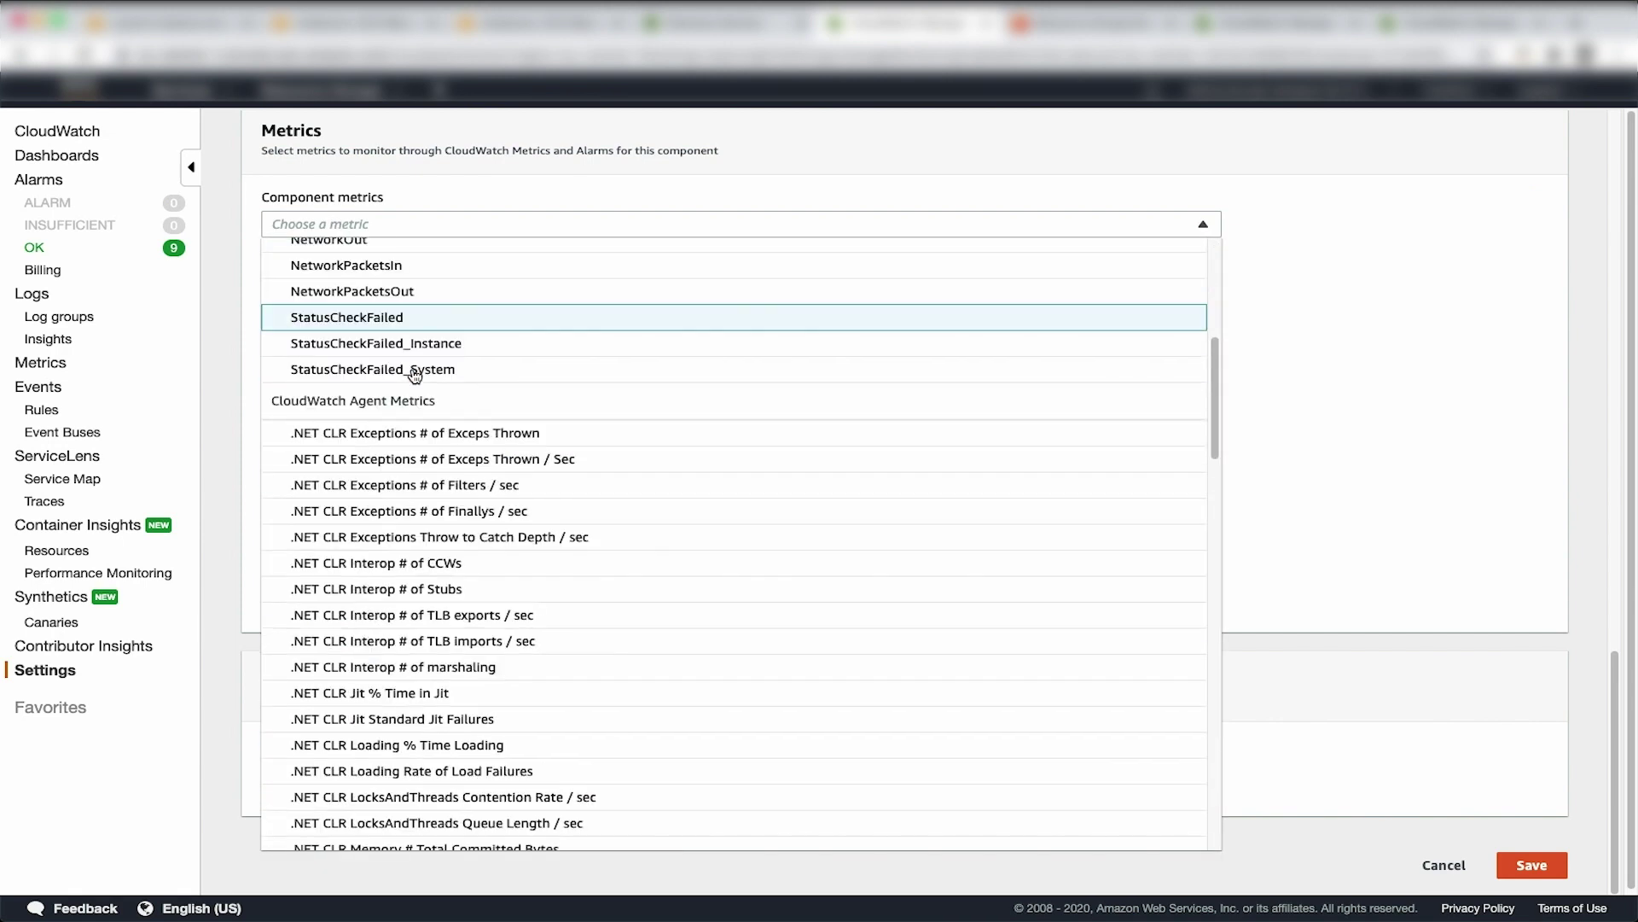
scroll(447, 421, down, 10)
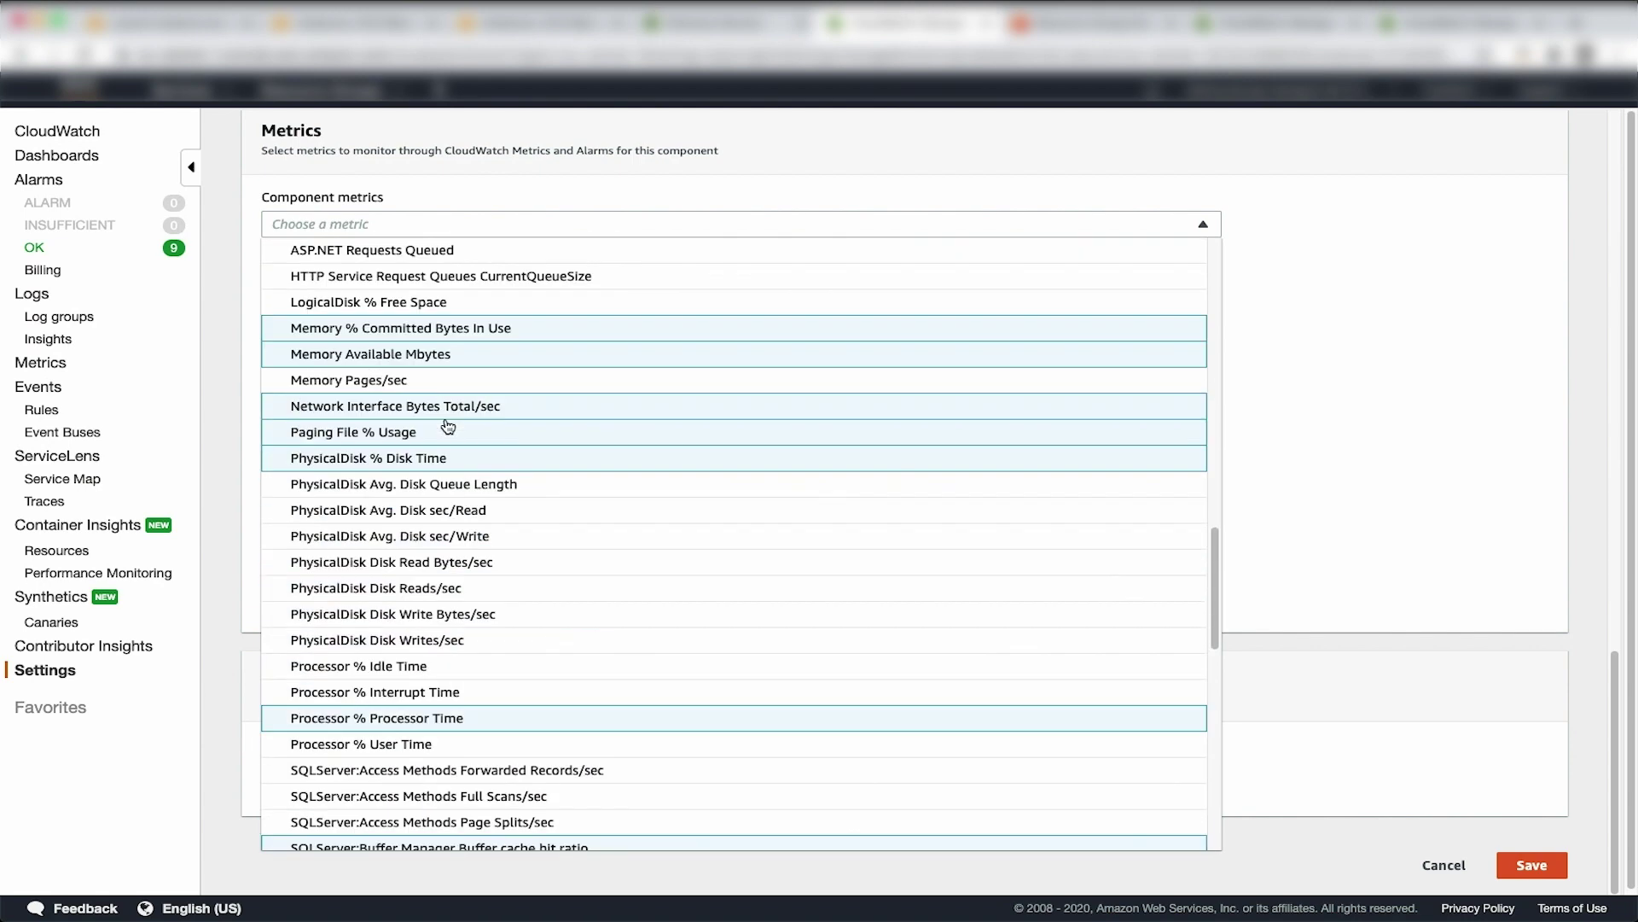
scroll(448, 426, down, 6)
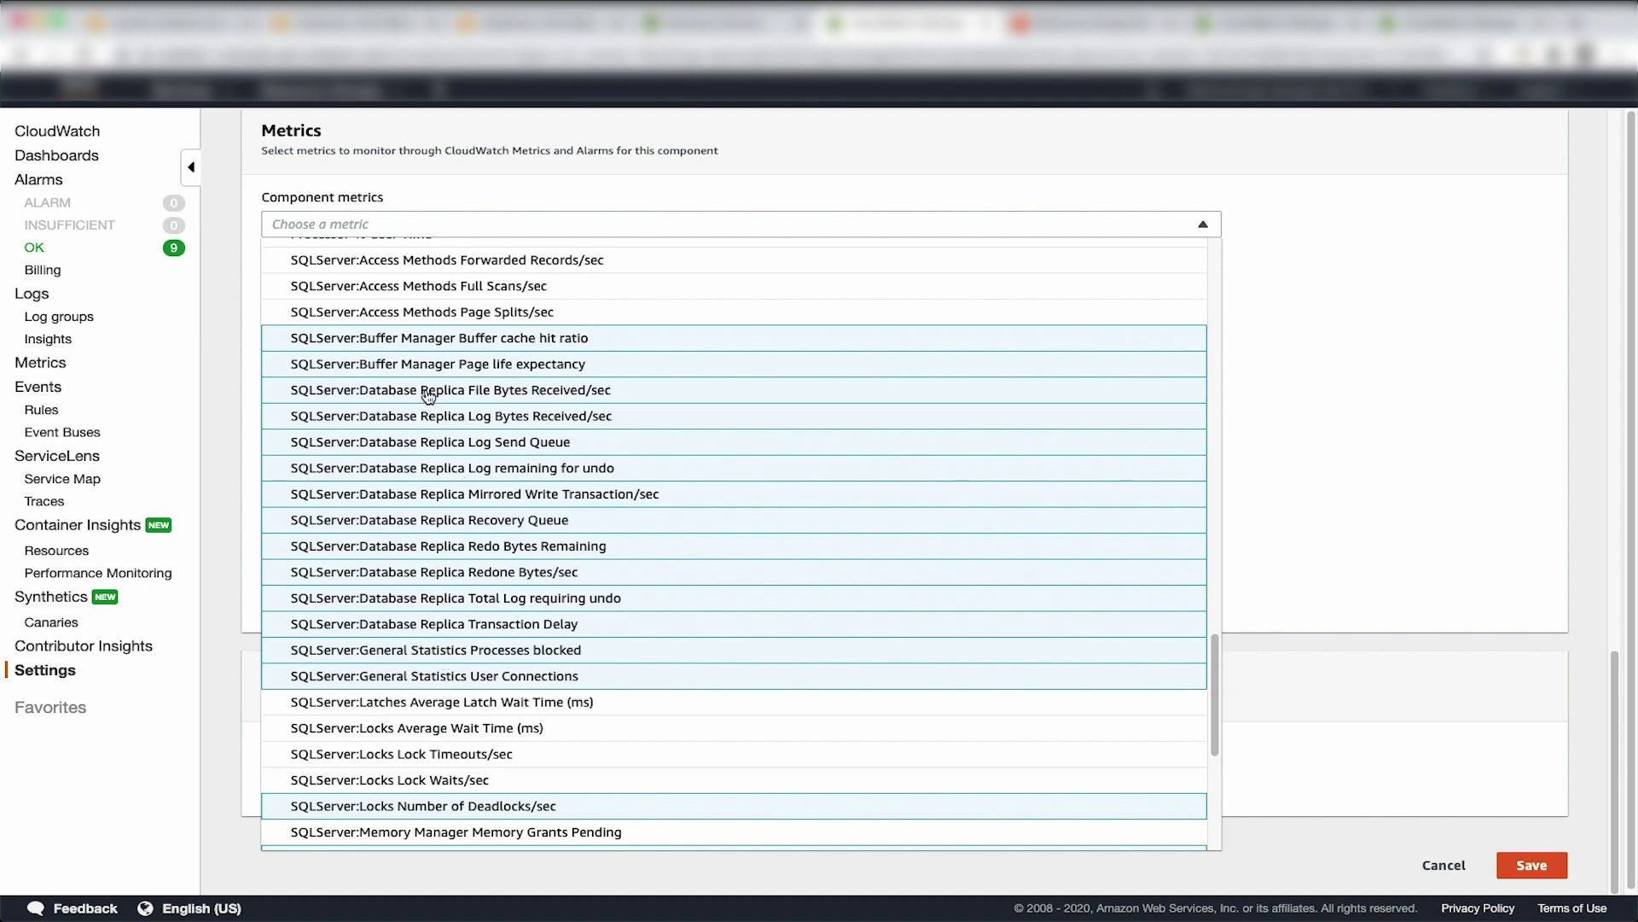
click(1361, 519)
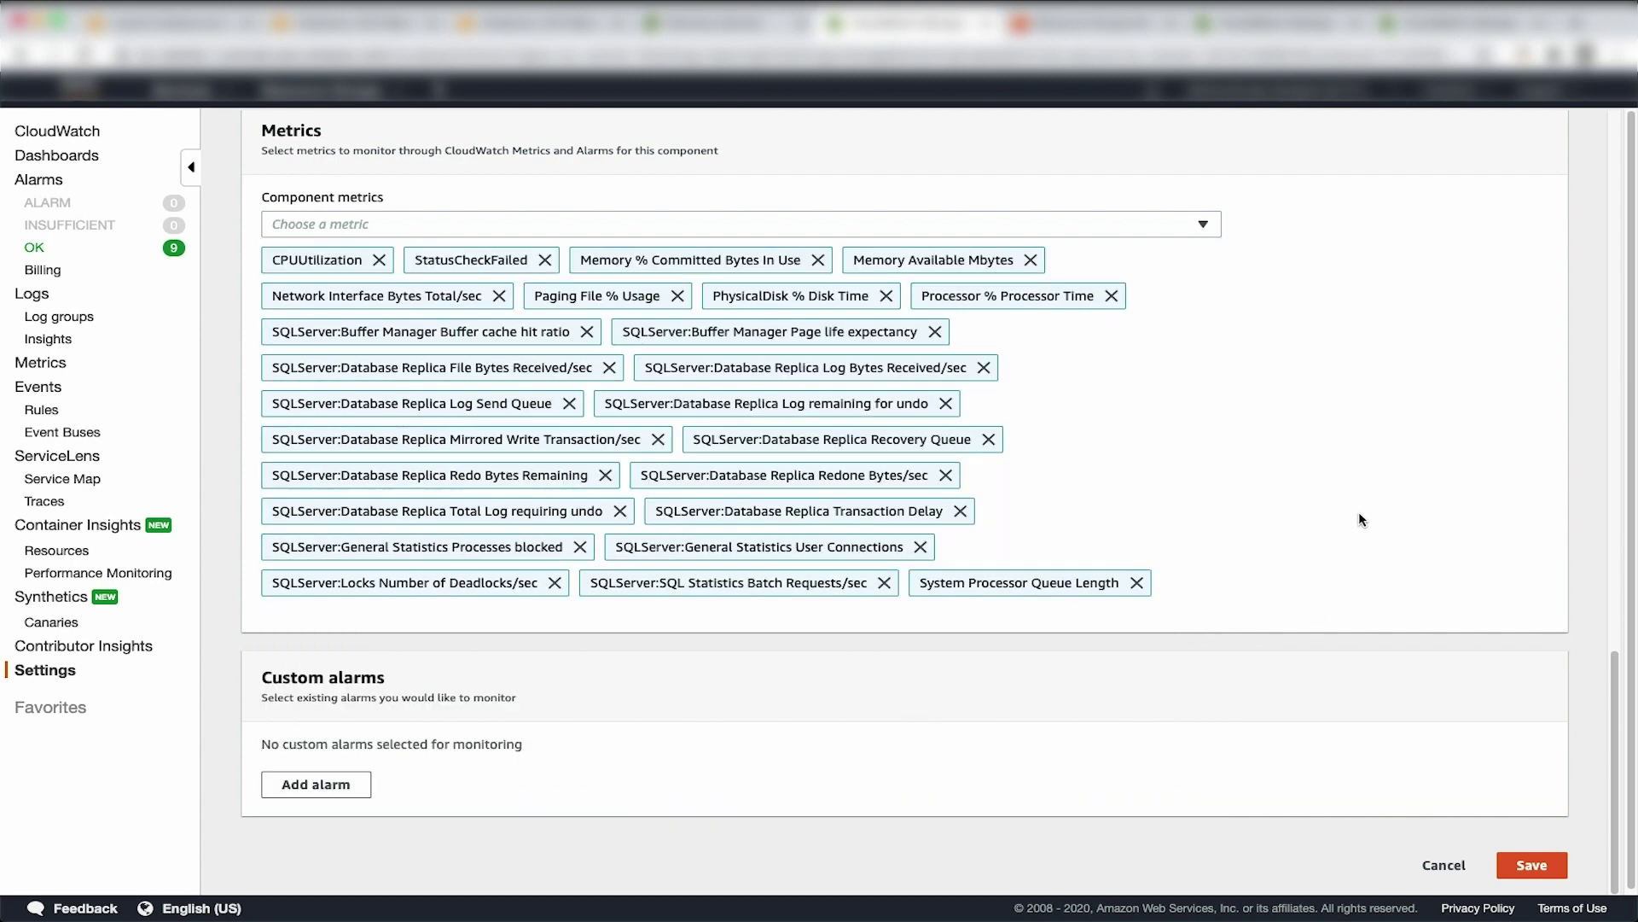
click(1447, 868)
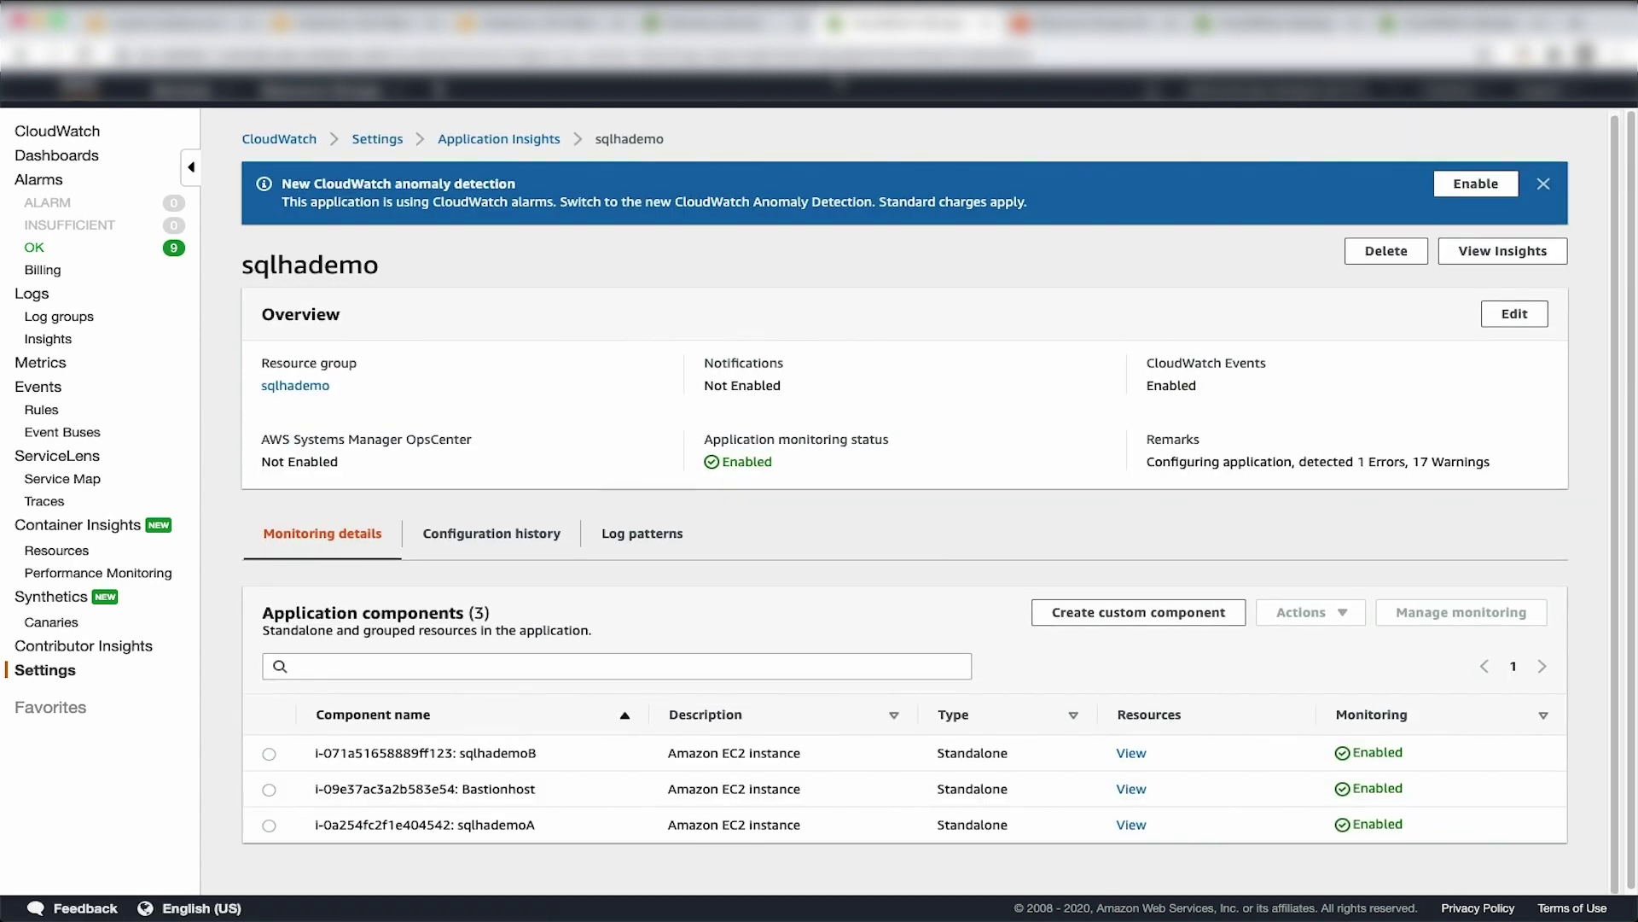
Step: Switch to the CloudWatch metrics graph and show all CWAgent metrics grouped by InstanceId, instance and objectname
click(1273, 25)
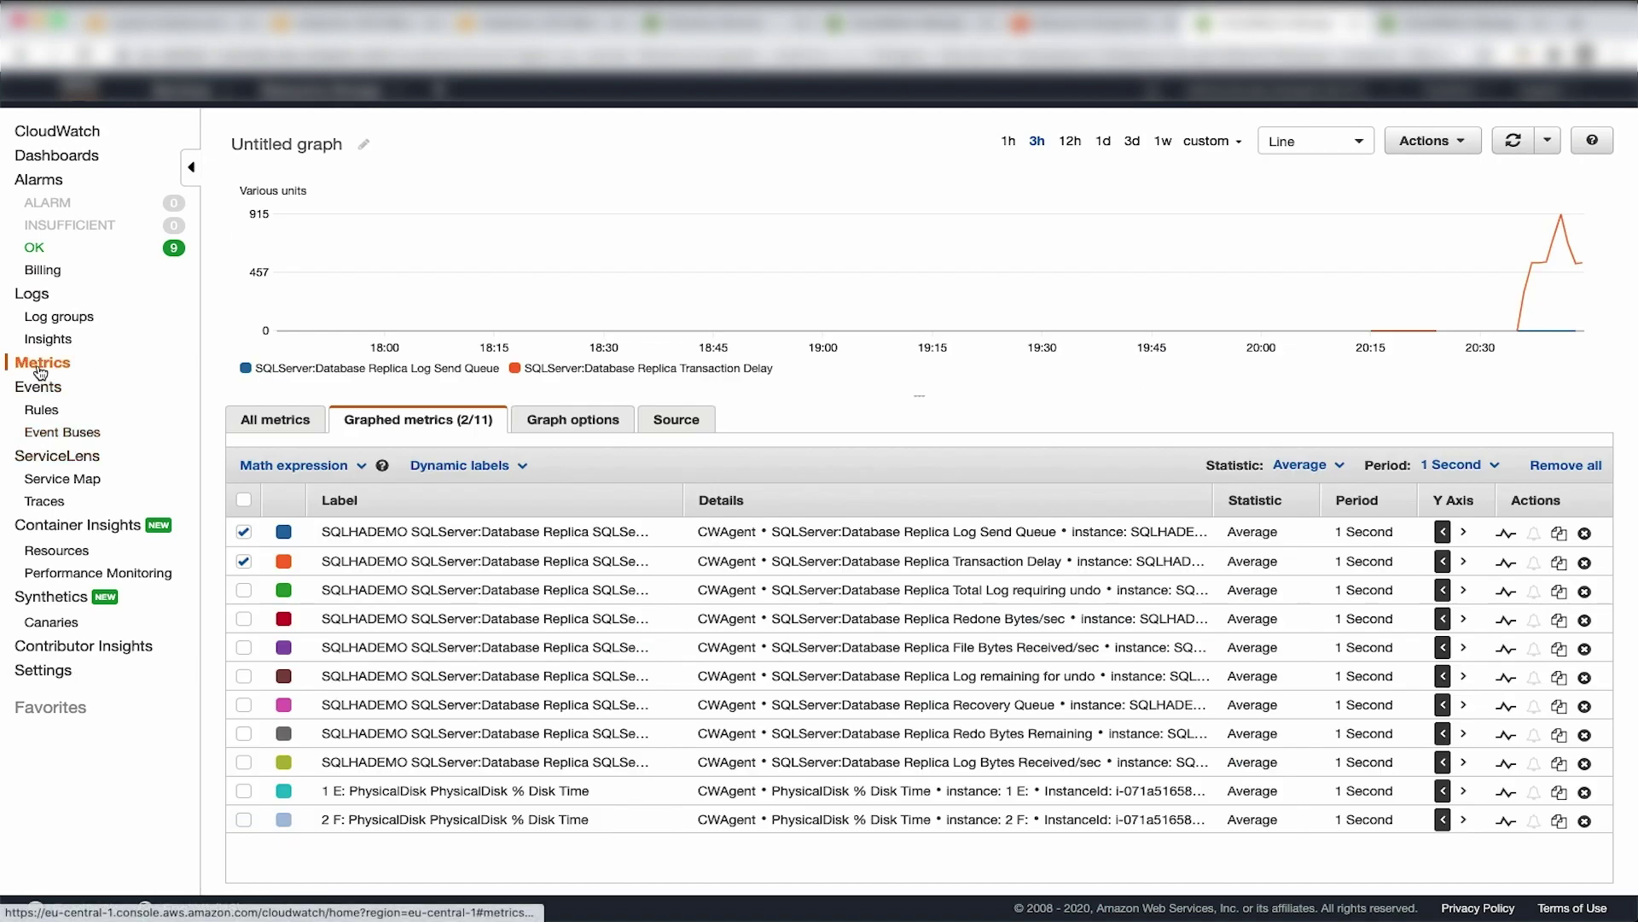
click(275, 420)
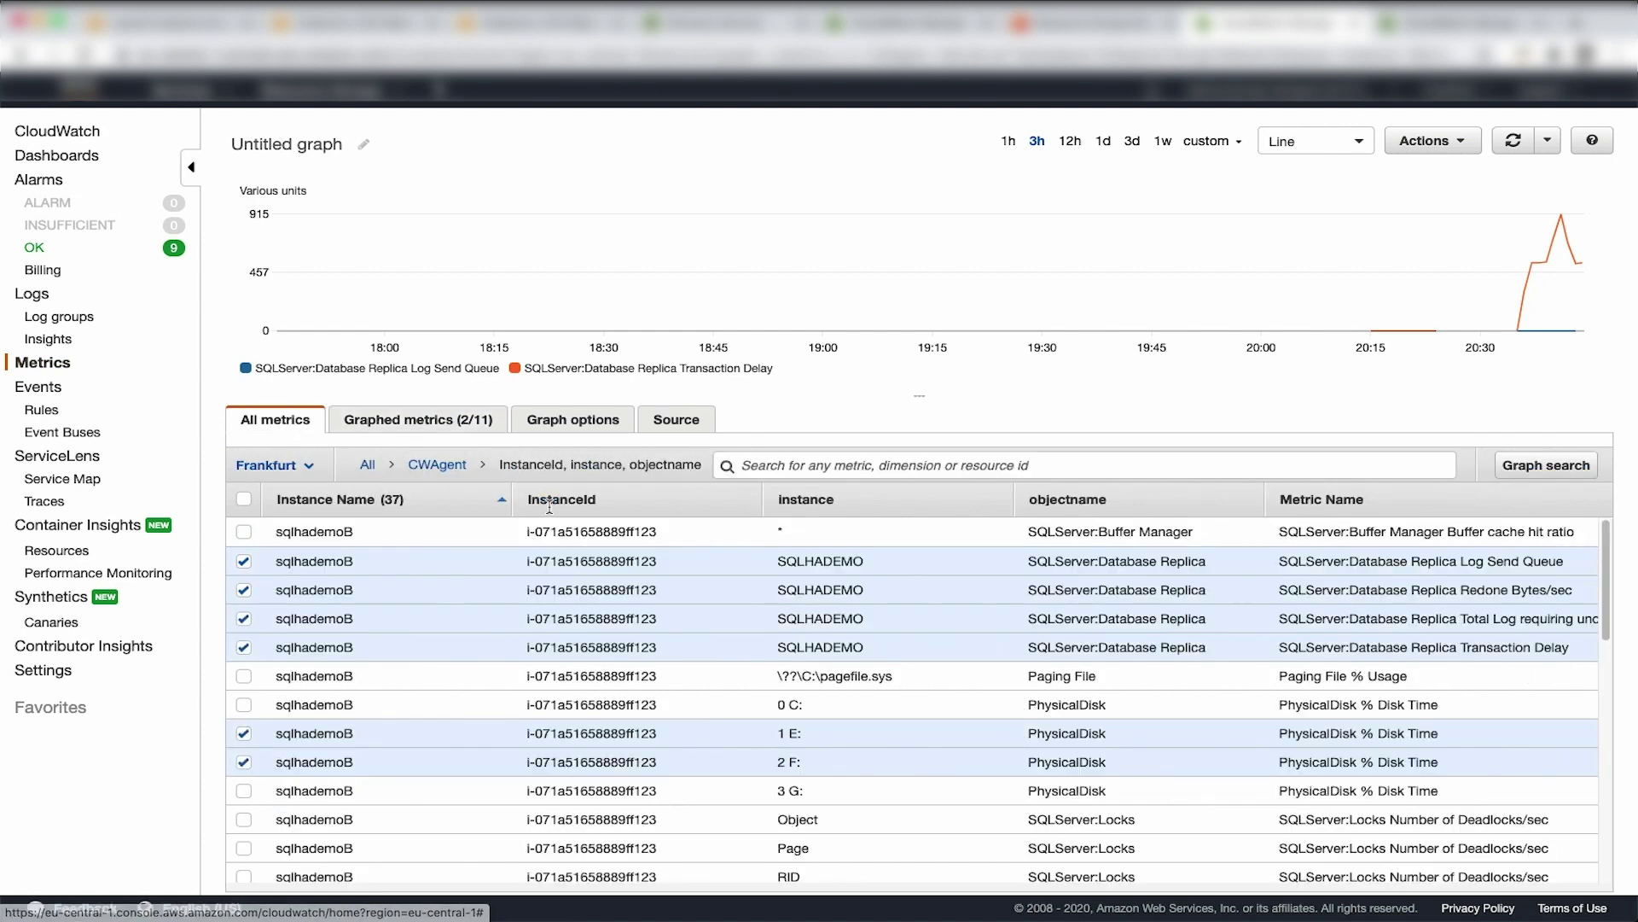
Step: Show the CWAgent metrics grouped by InstanceId, sort them by metric name and look through the sqlhademoB entries
click(439, 465)
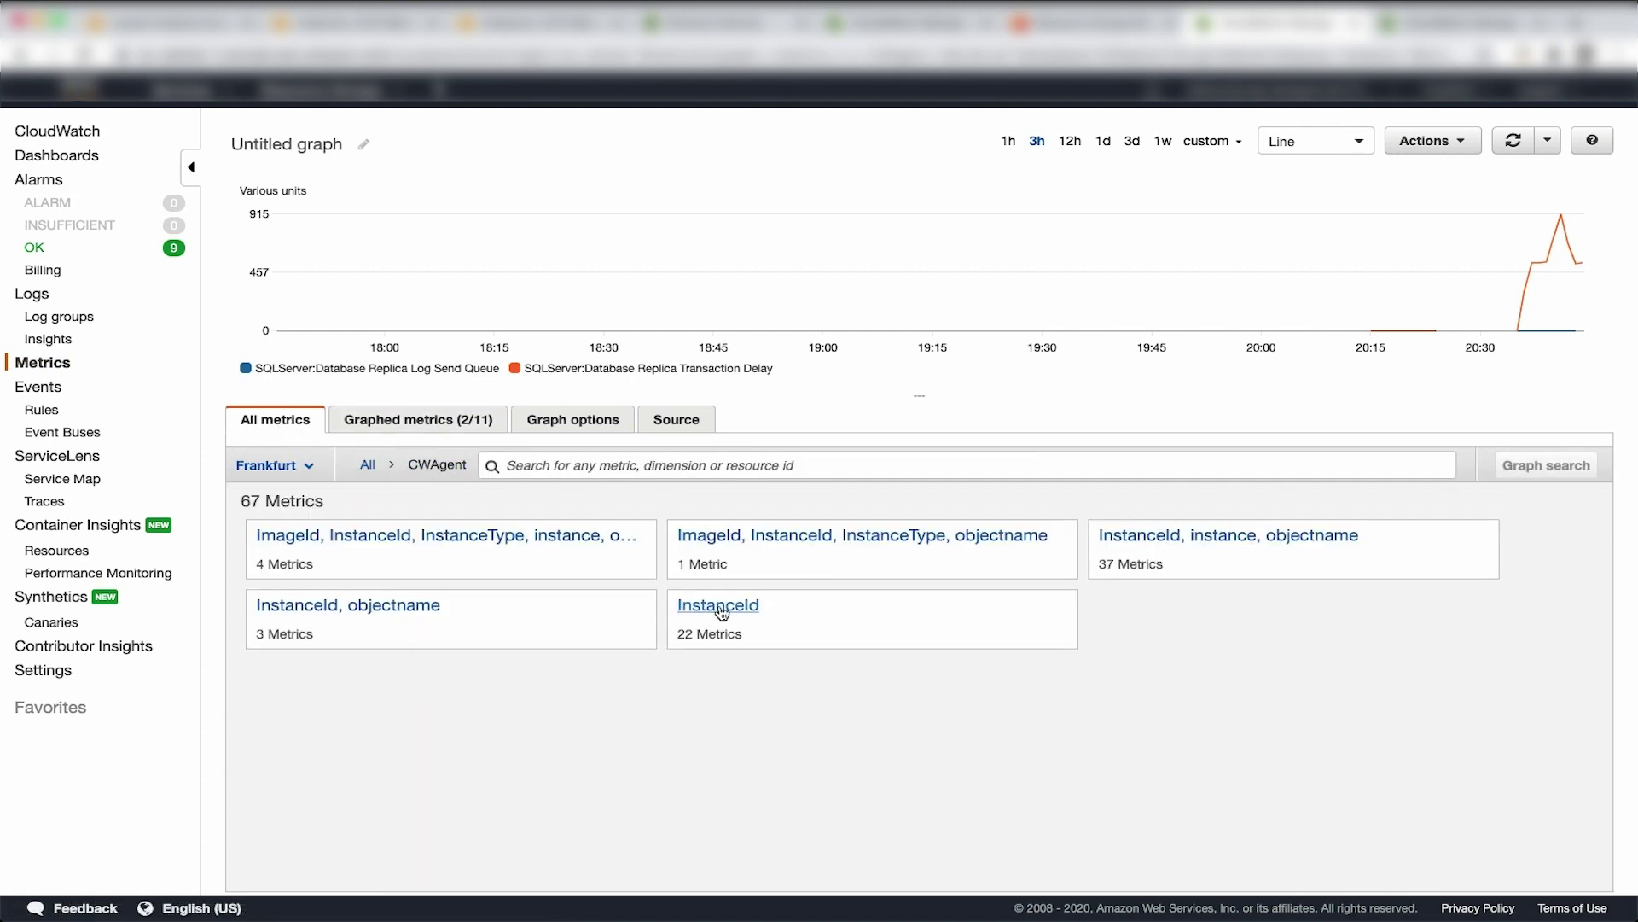
click(719, 608)
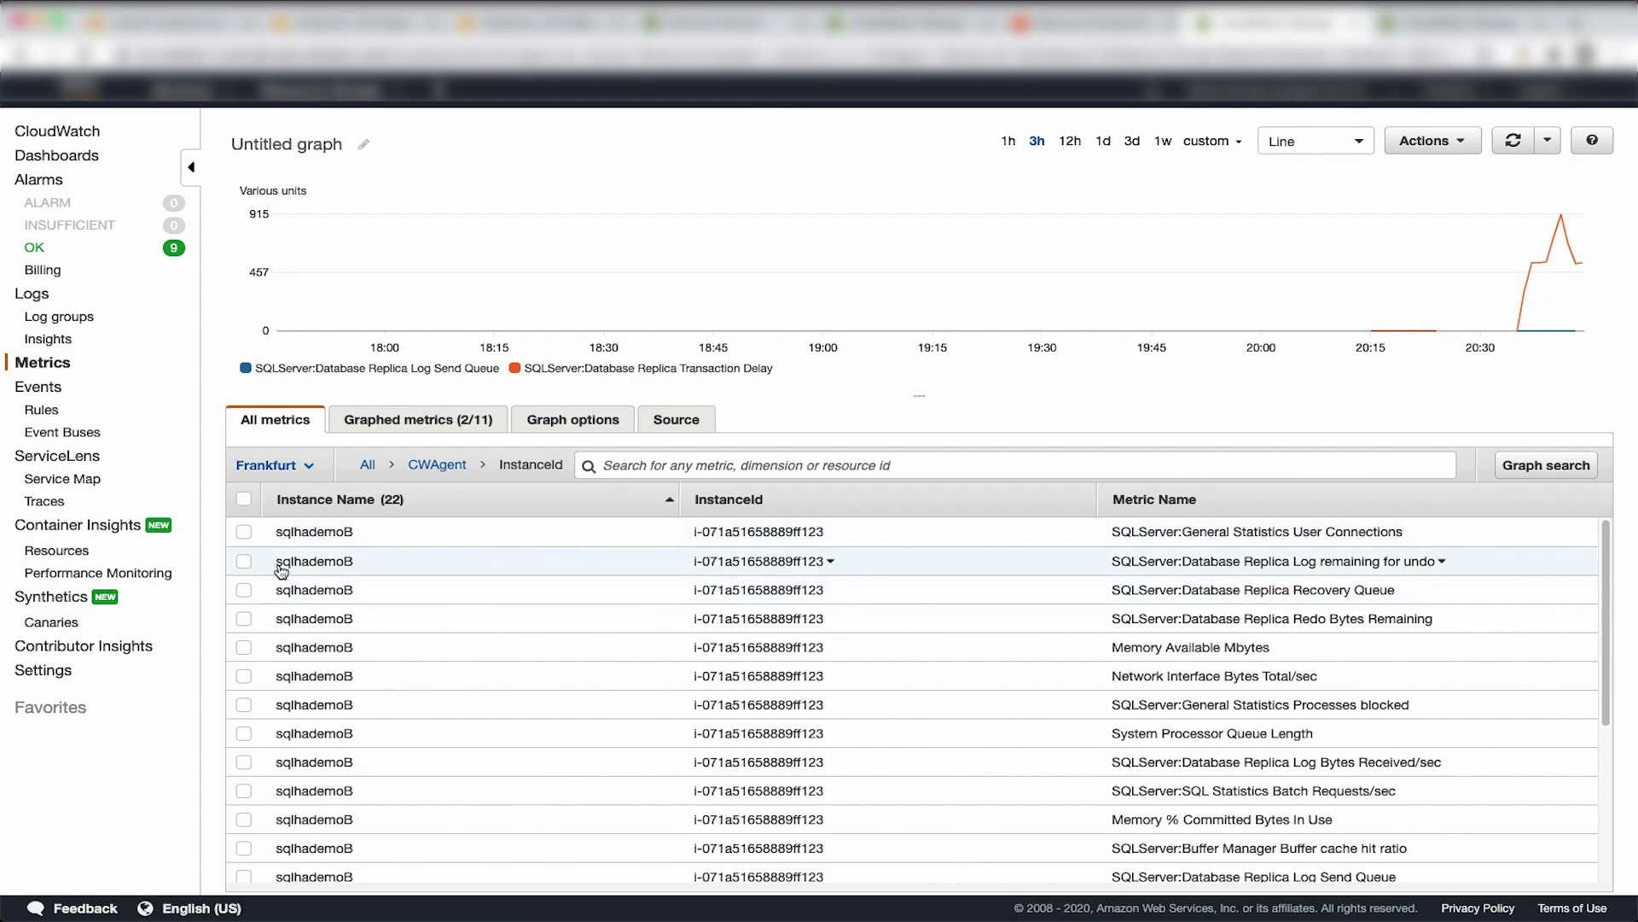
scroll(731, 609, down, 3)
scroll(1280, 529, up, 3)
click(1181, 501)
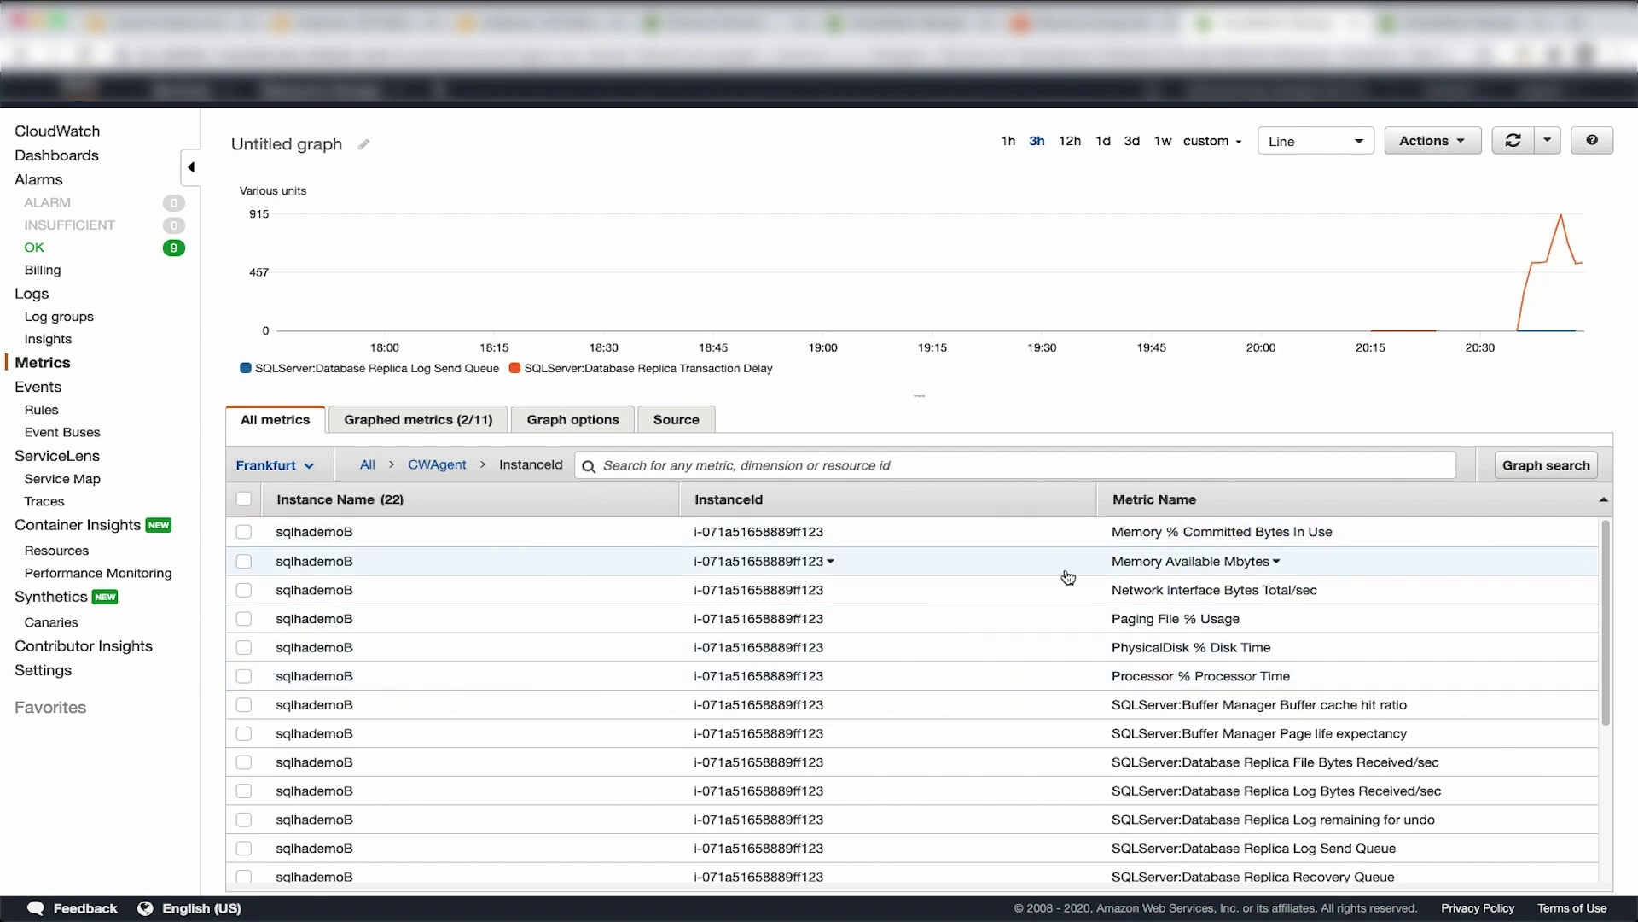
scroll(1021, 636, down, 2)
scroll(1024, 649, down, 3)
scroll(1031, 658, up, 4)
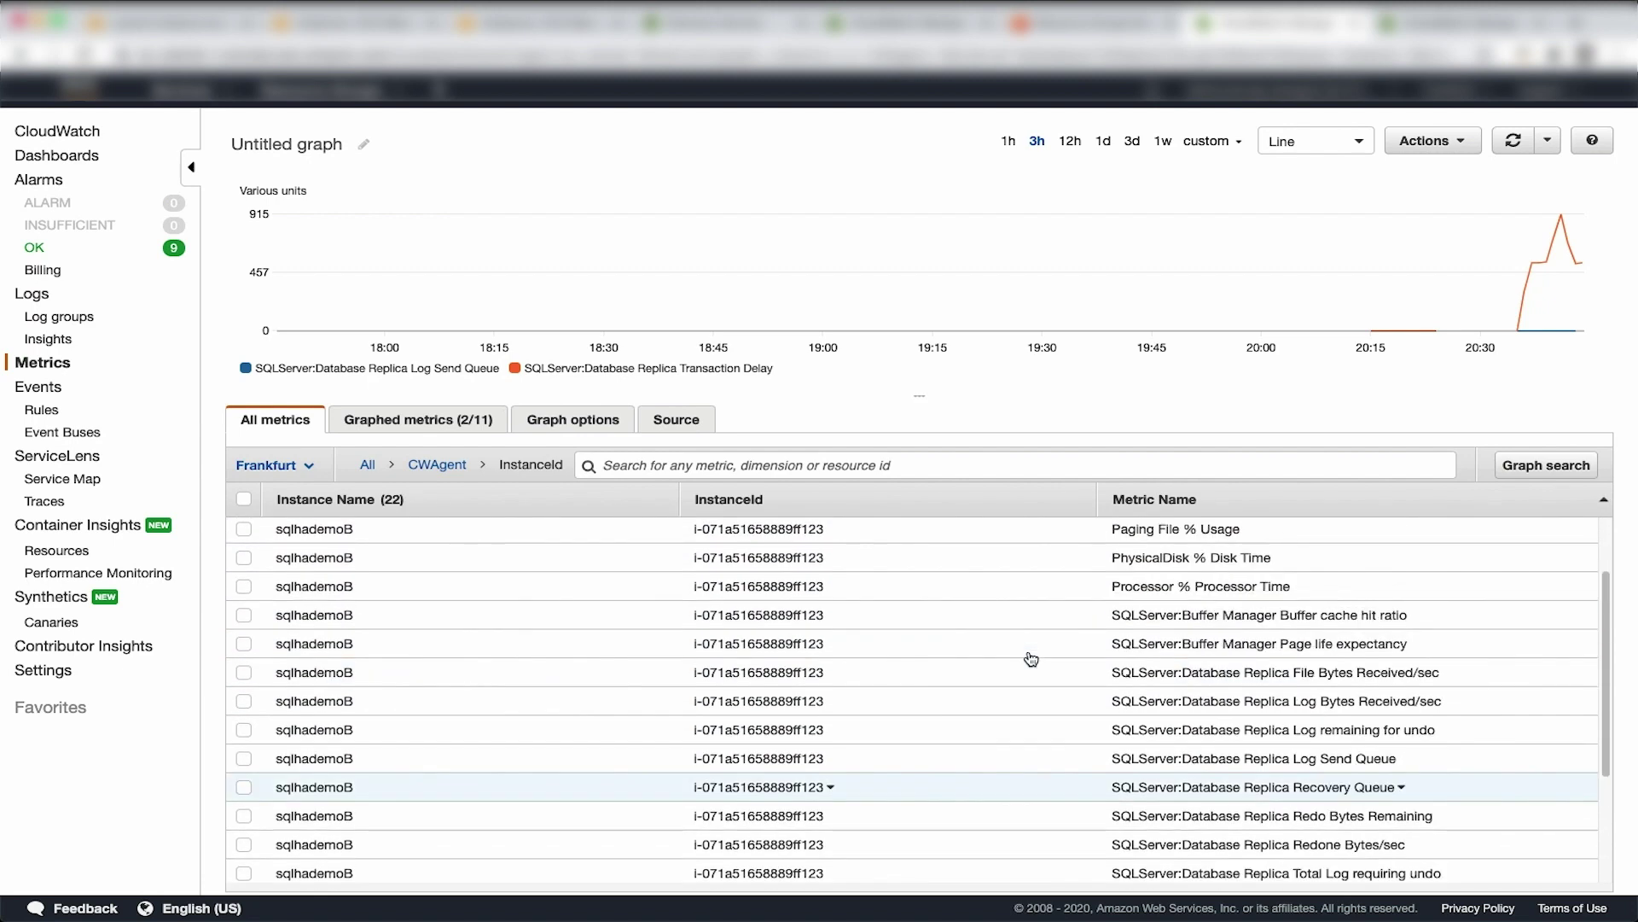
Step: Open the list of graphed metrics and inspect the Database Replica Log Send Queue and Transaction Delay curves on the graph
click(378, 426)
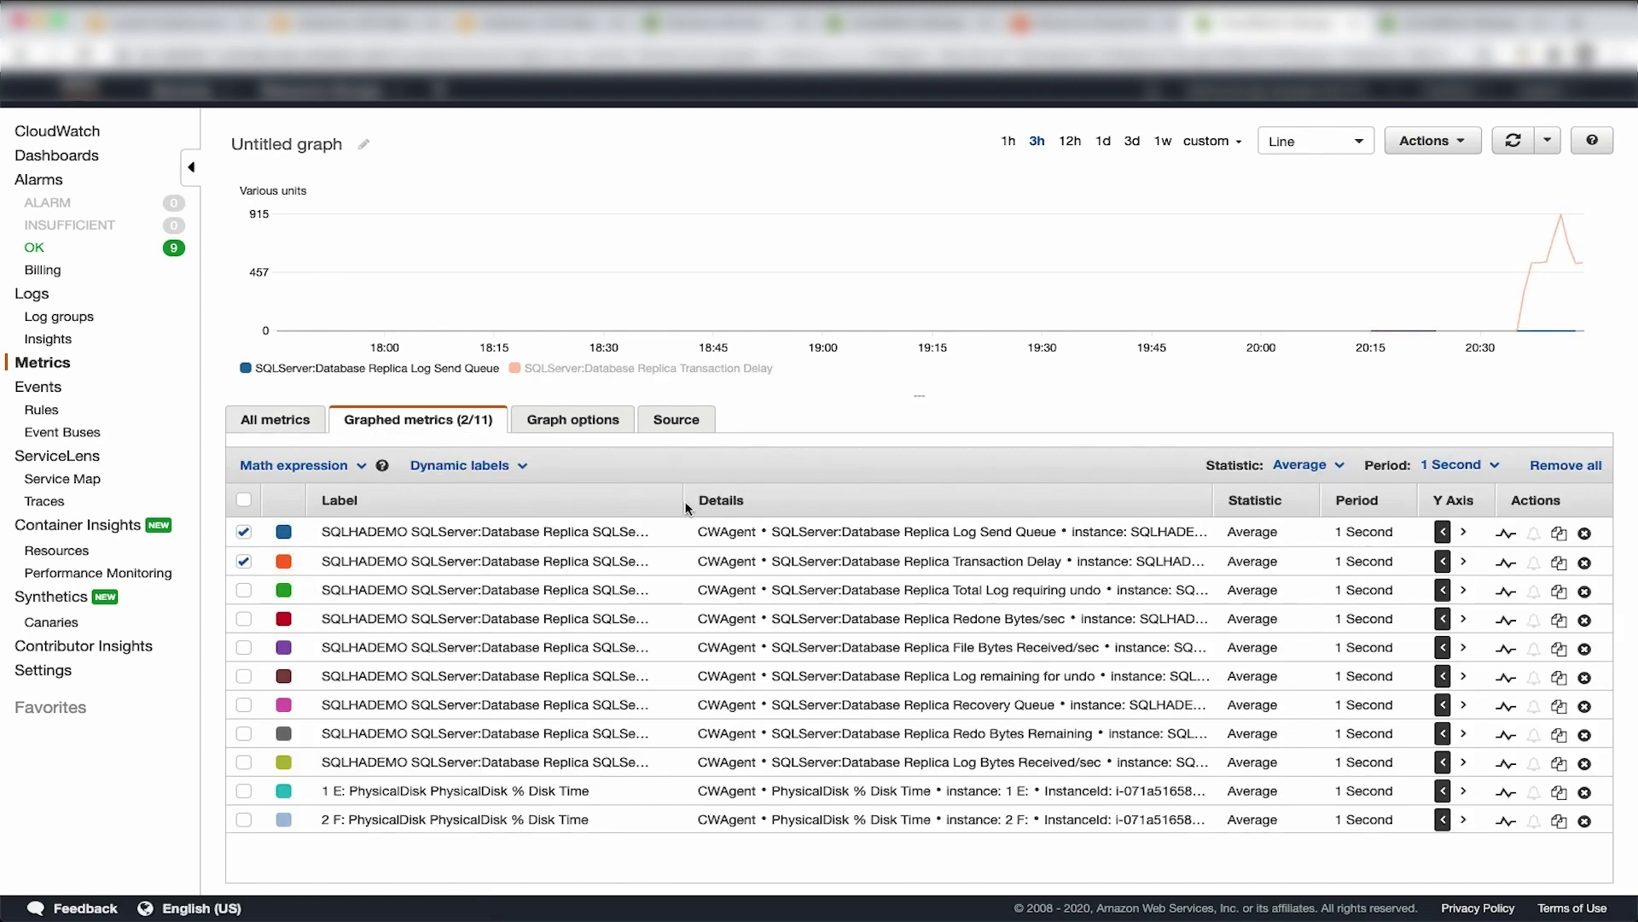
mouse_move(421, 375)
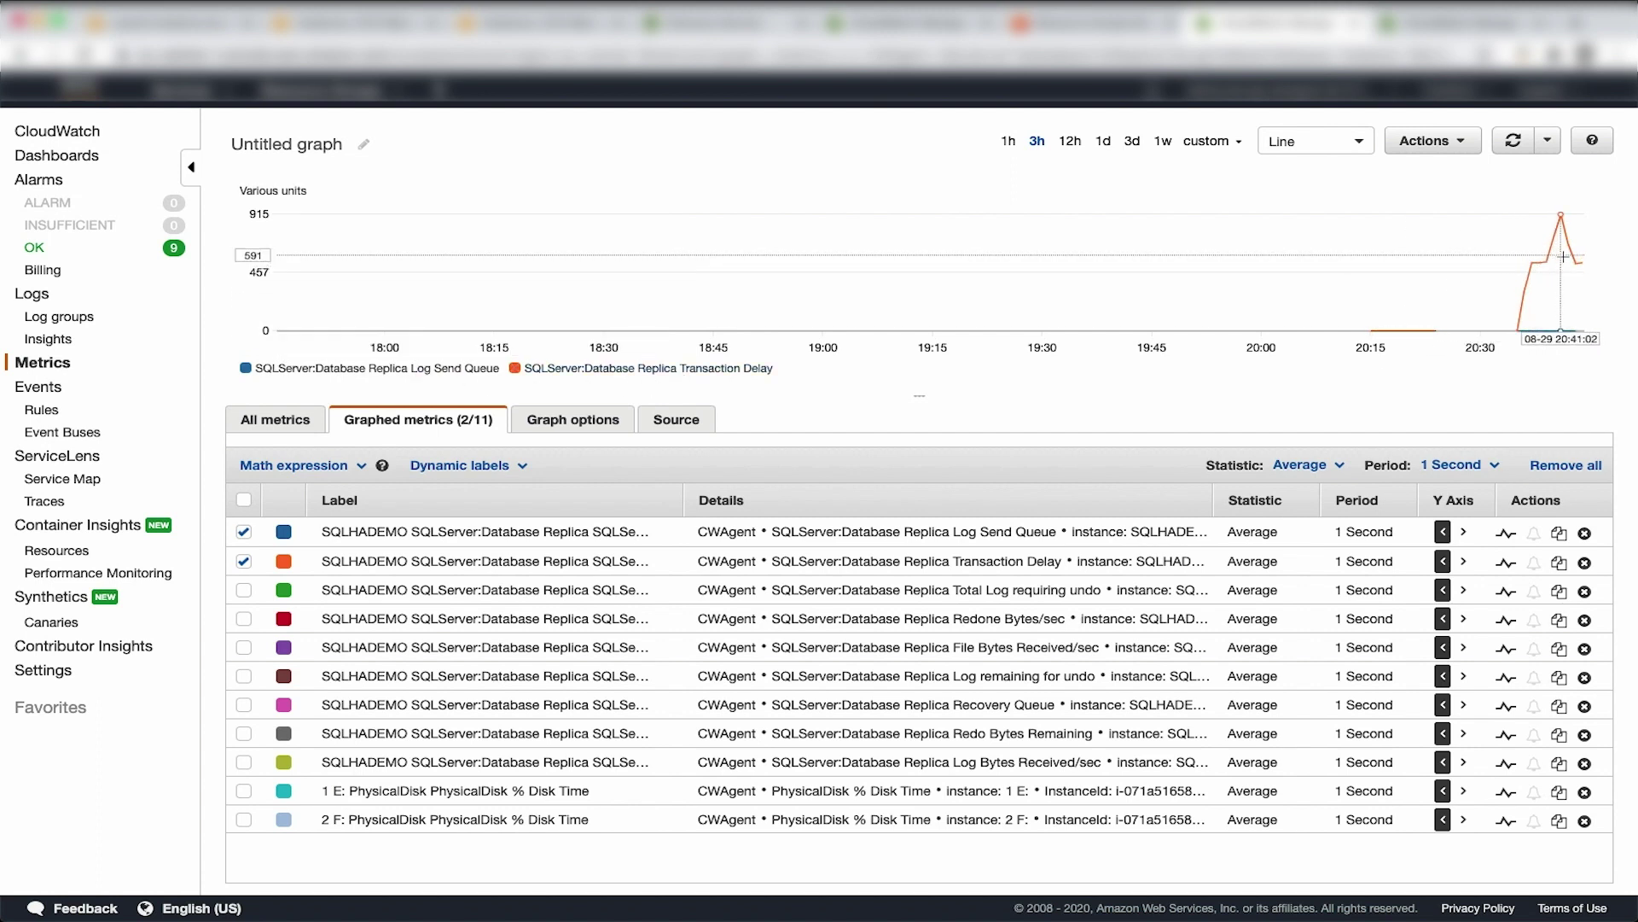
mouse_move(1570, 260)
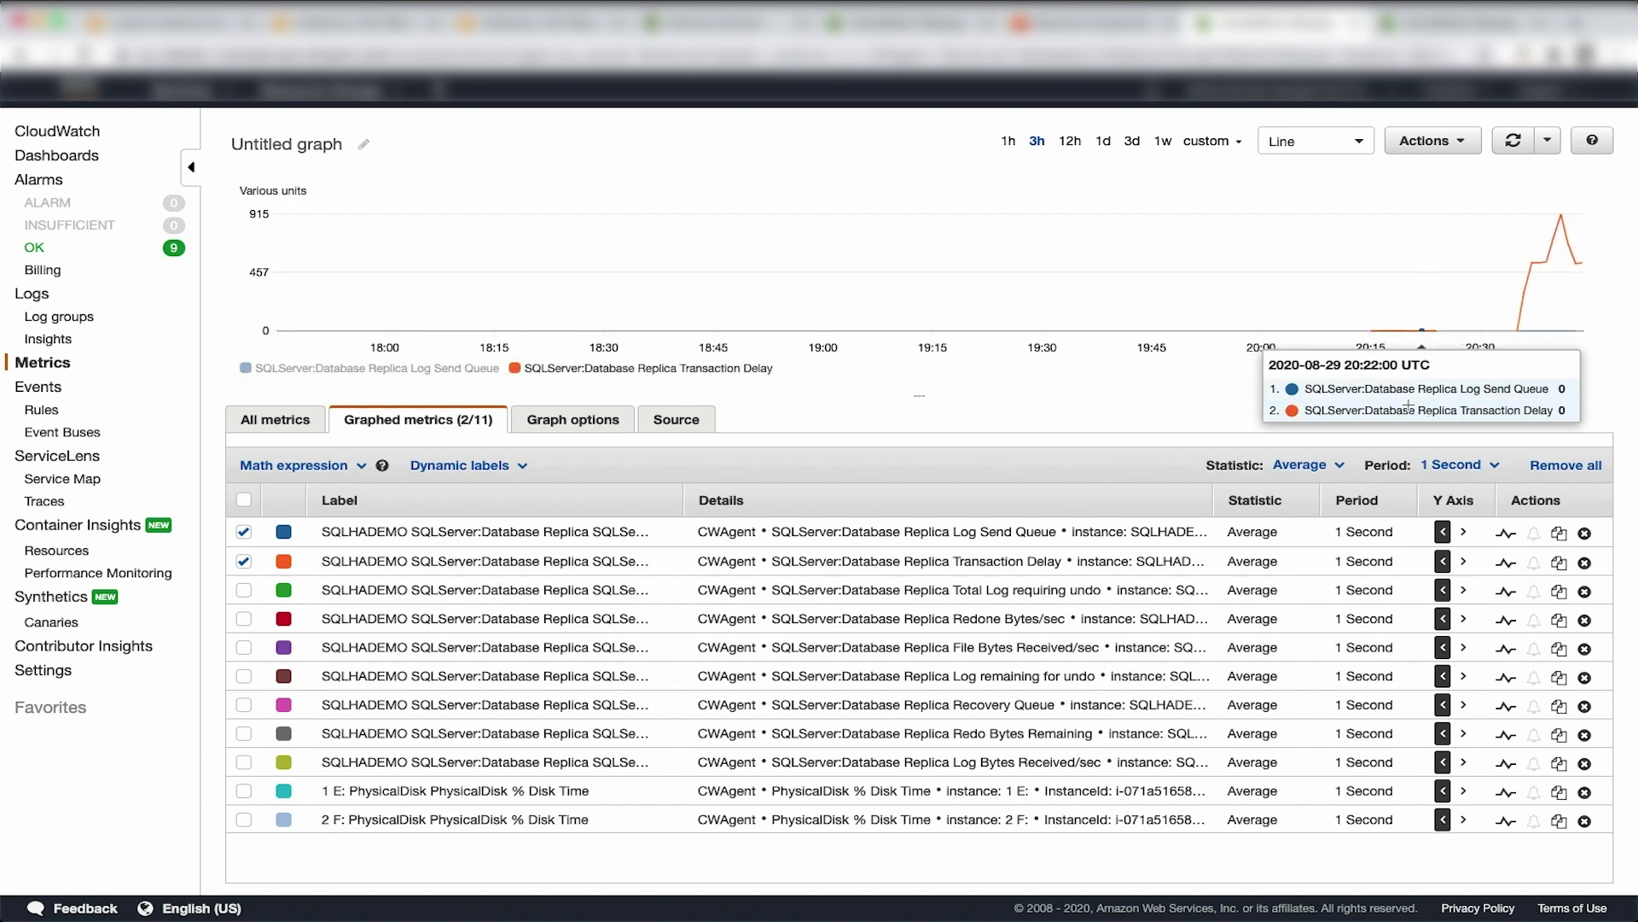
Step: Return from the sqlhademo application page to the Ireland region's CloudWatch console and open its CWAgent metrics namespace
click(884, 26)
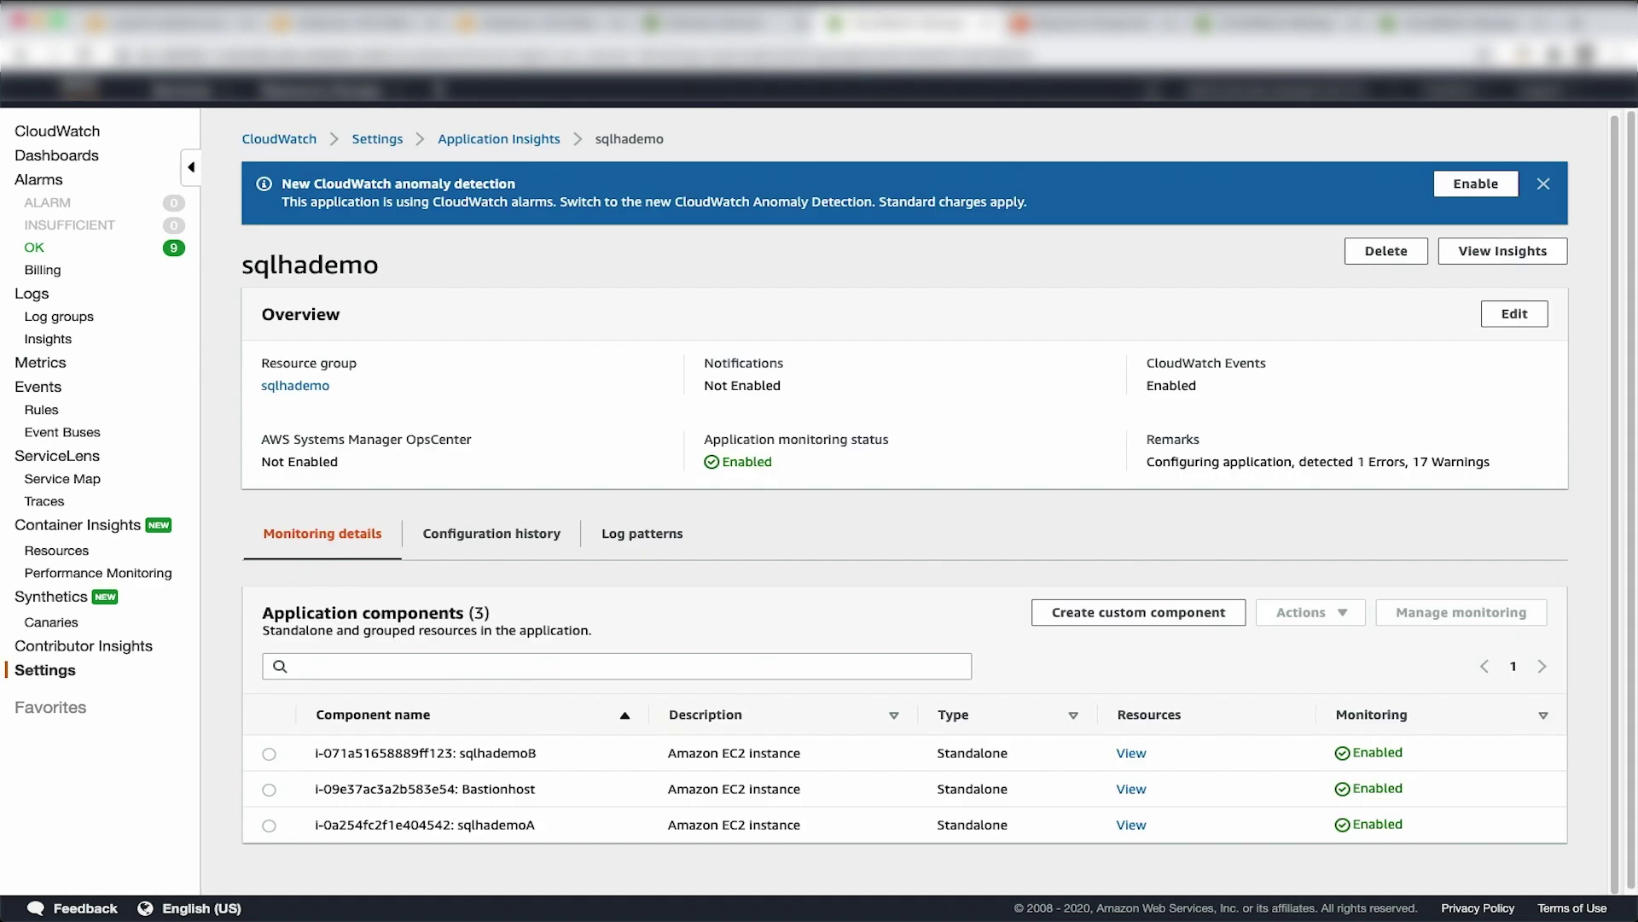
click(21, 58)
click(22, 58)
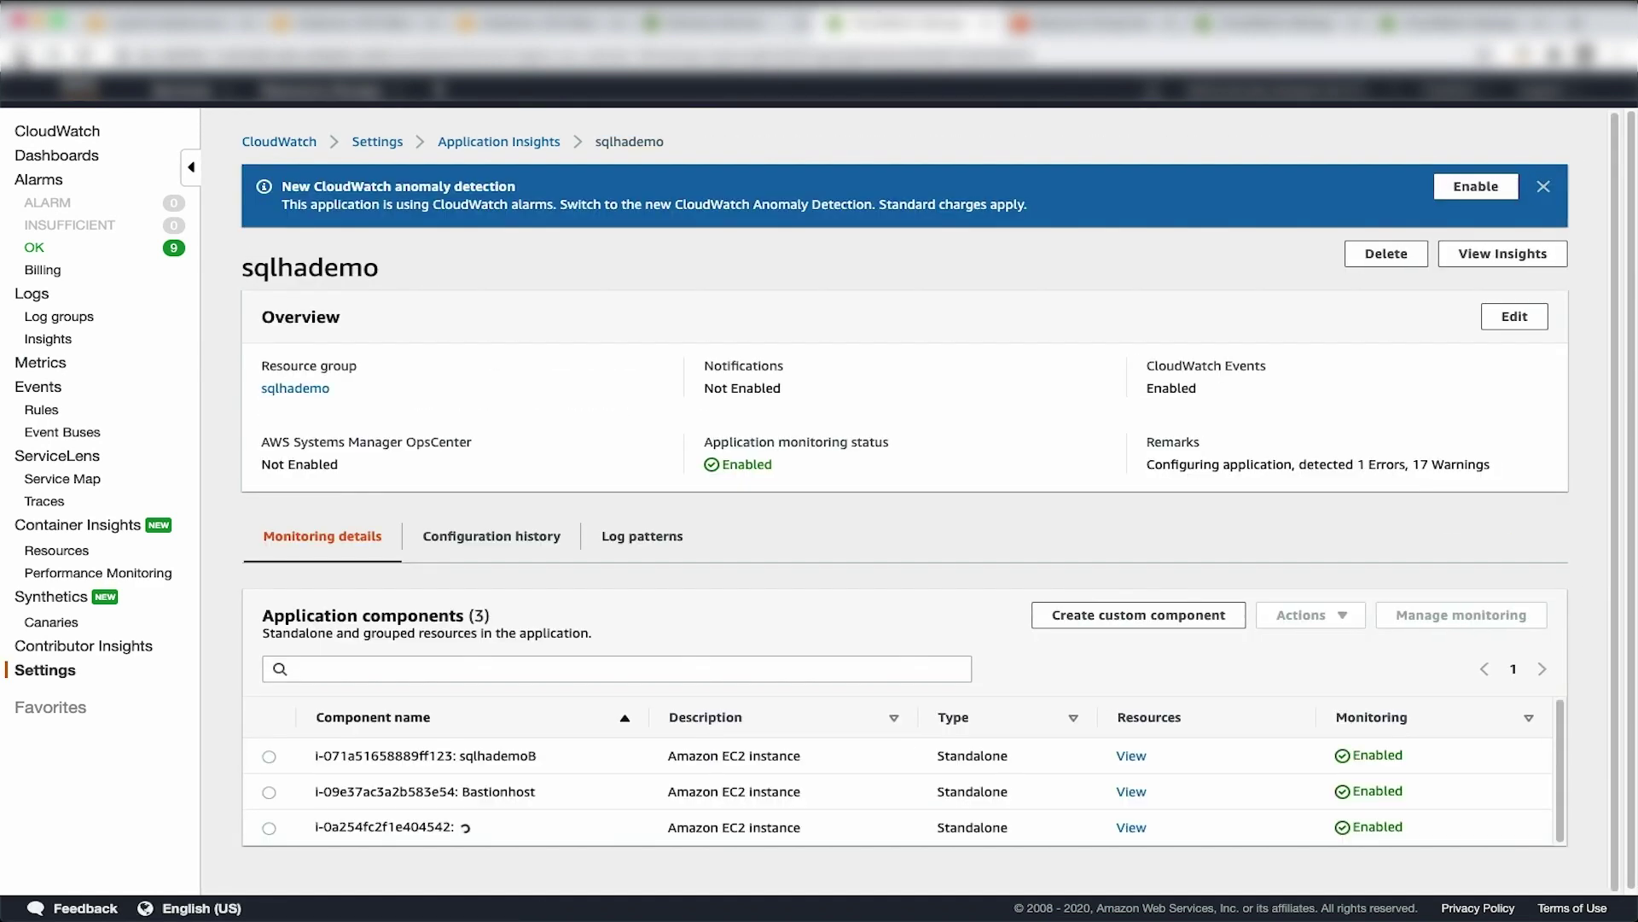
click(21, 58)
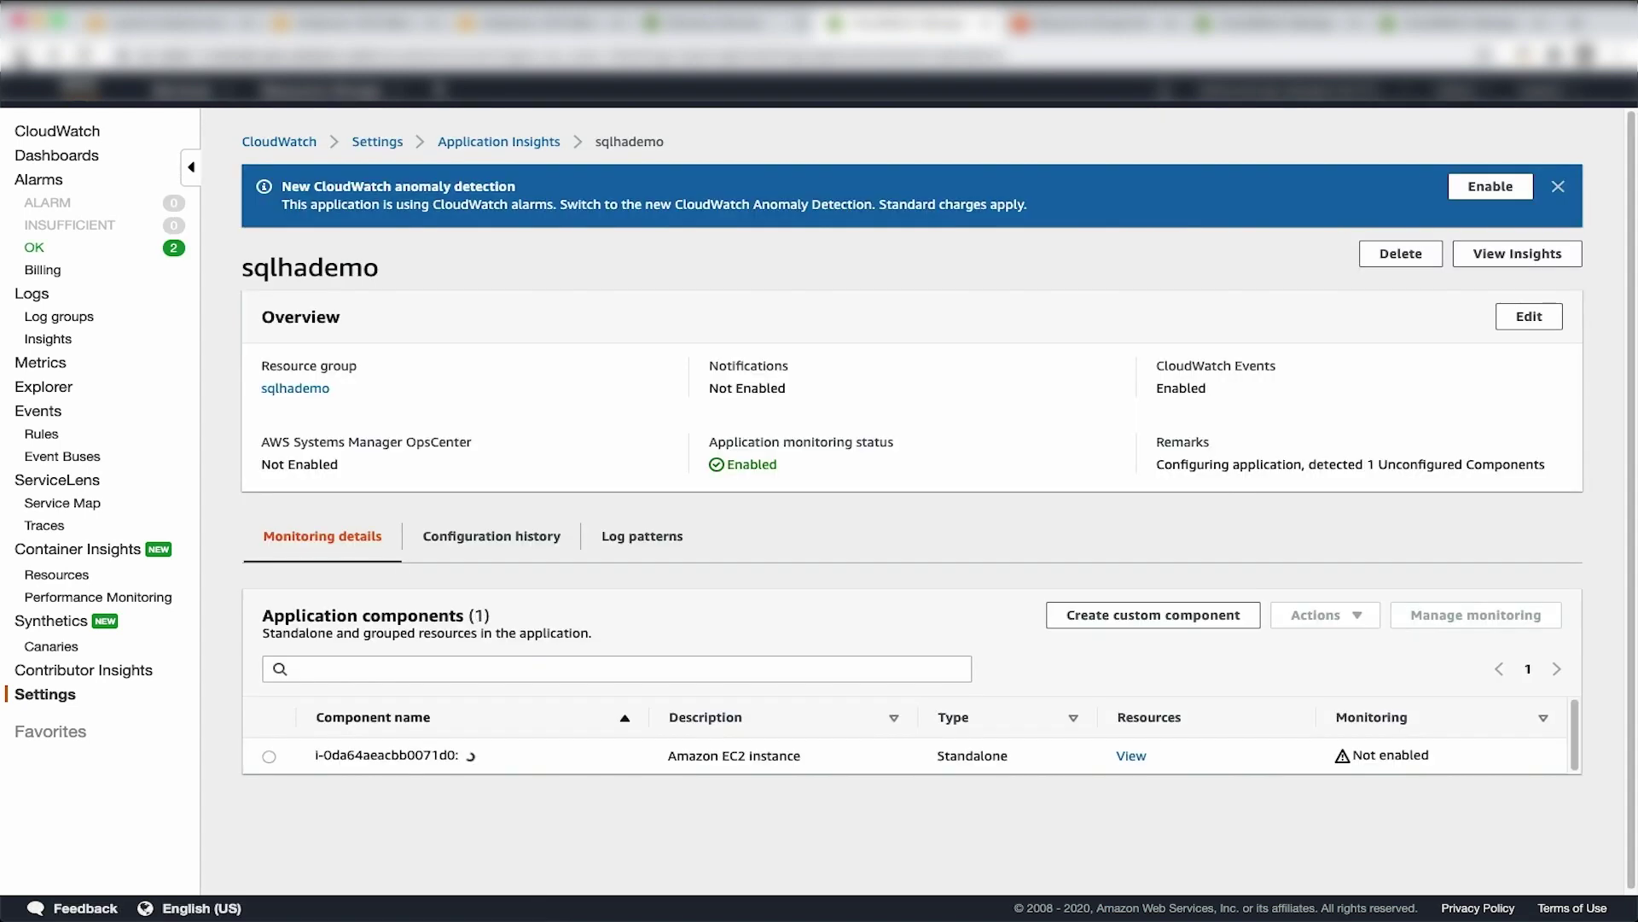
click(21, 58)
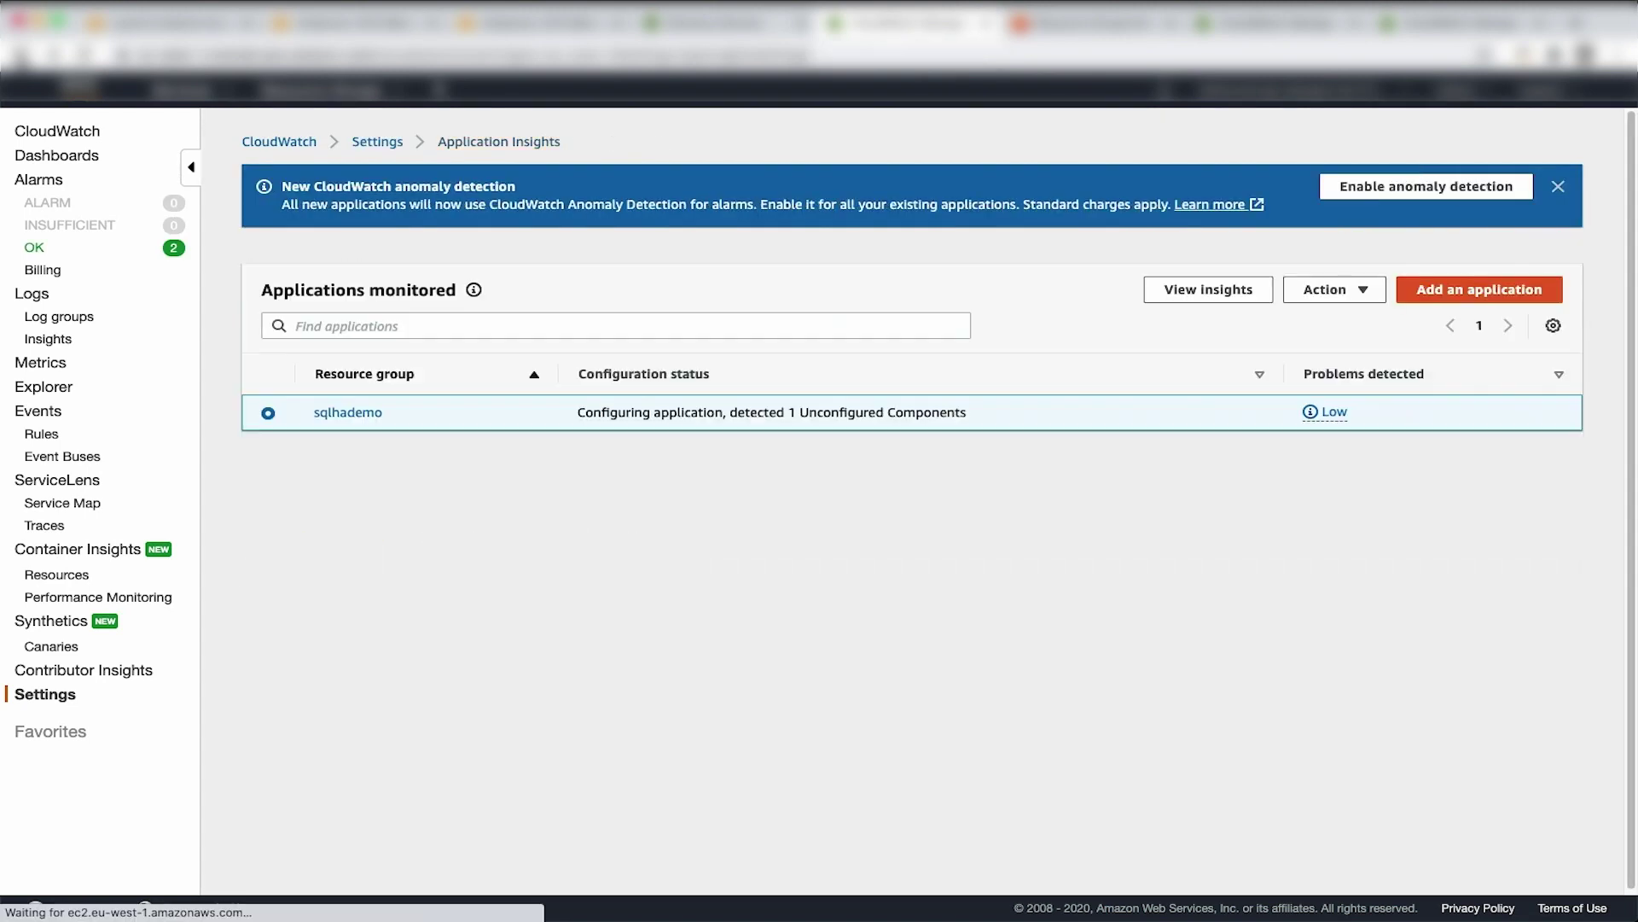
click(44, 367)
click(339, 569)
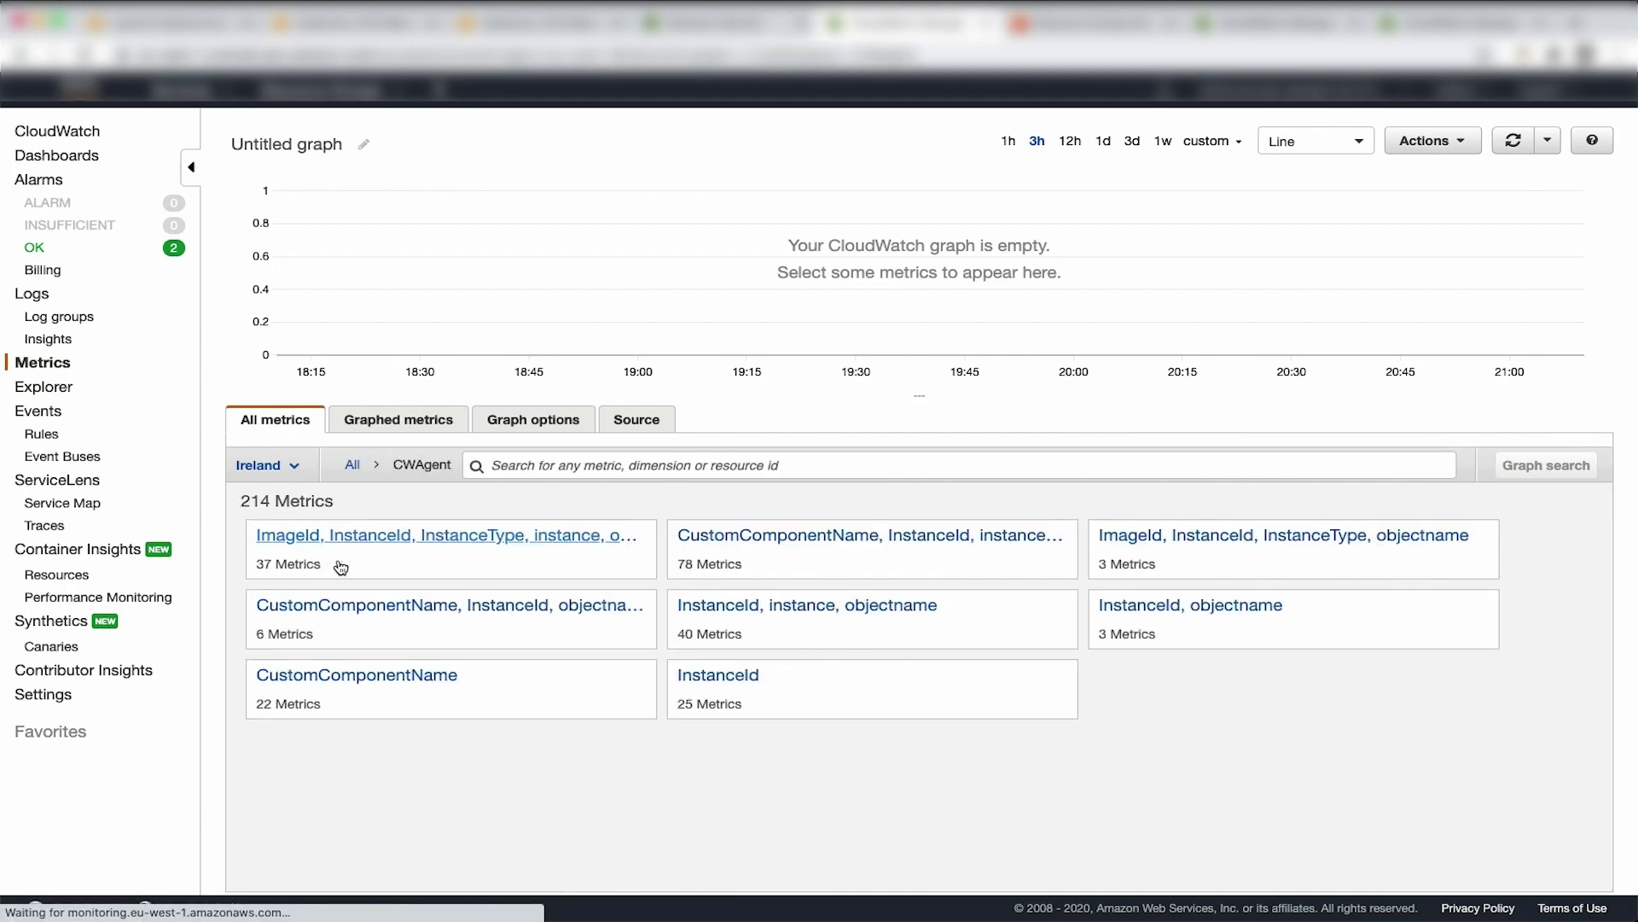
Step: Show the Ireland CWAgent metrics grouped by InstanceId and sort the sqlhademoC entries by metric name
click(717, 676)
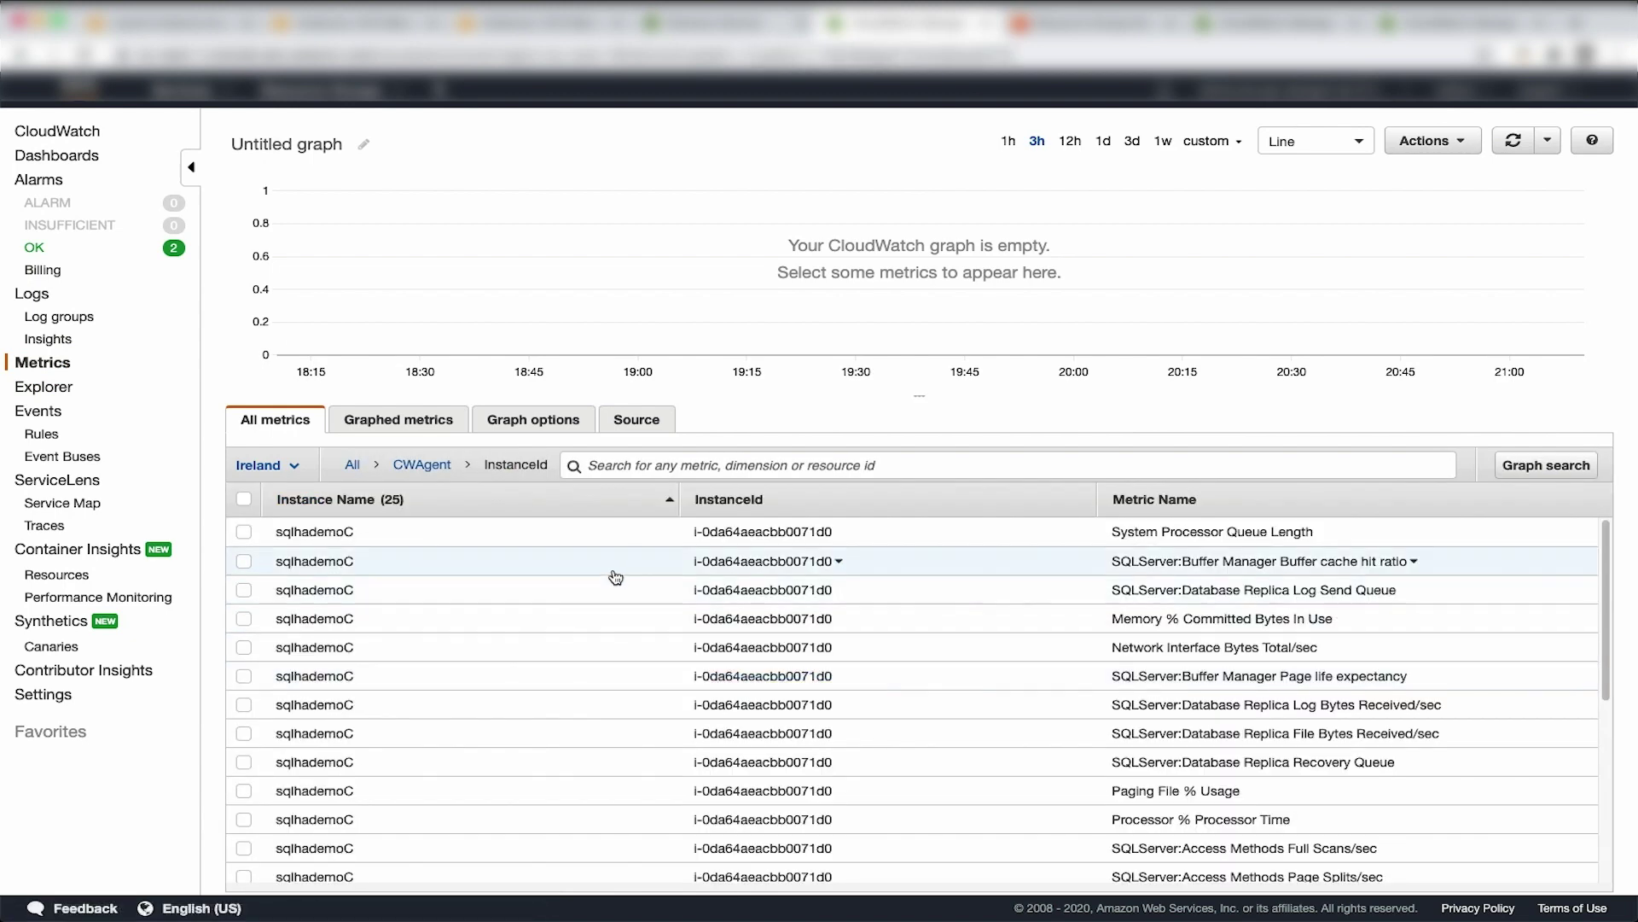
scroll(480, 553, down, 3)
click(1241, 507)
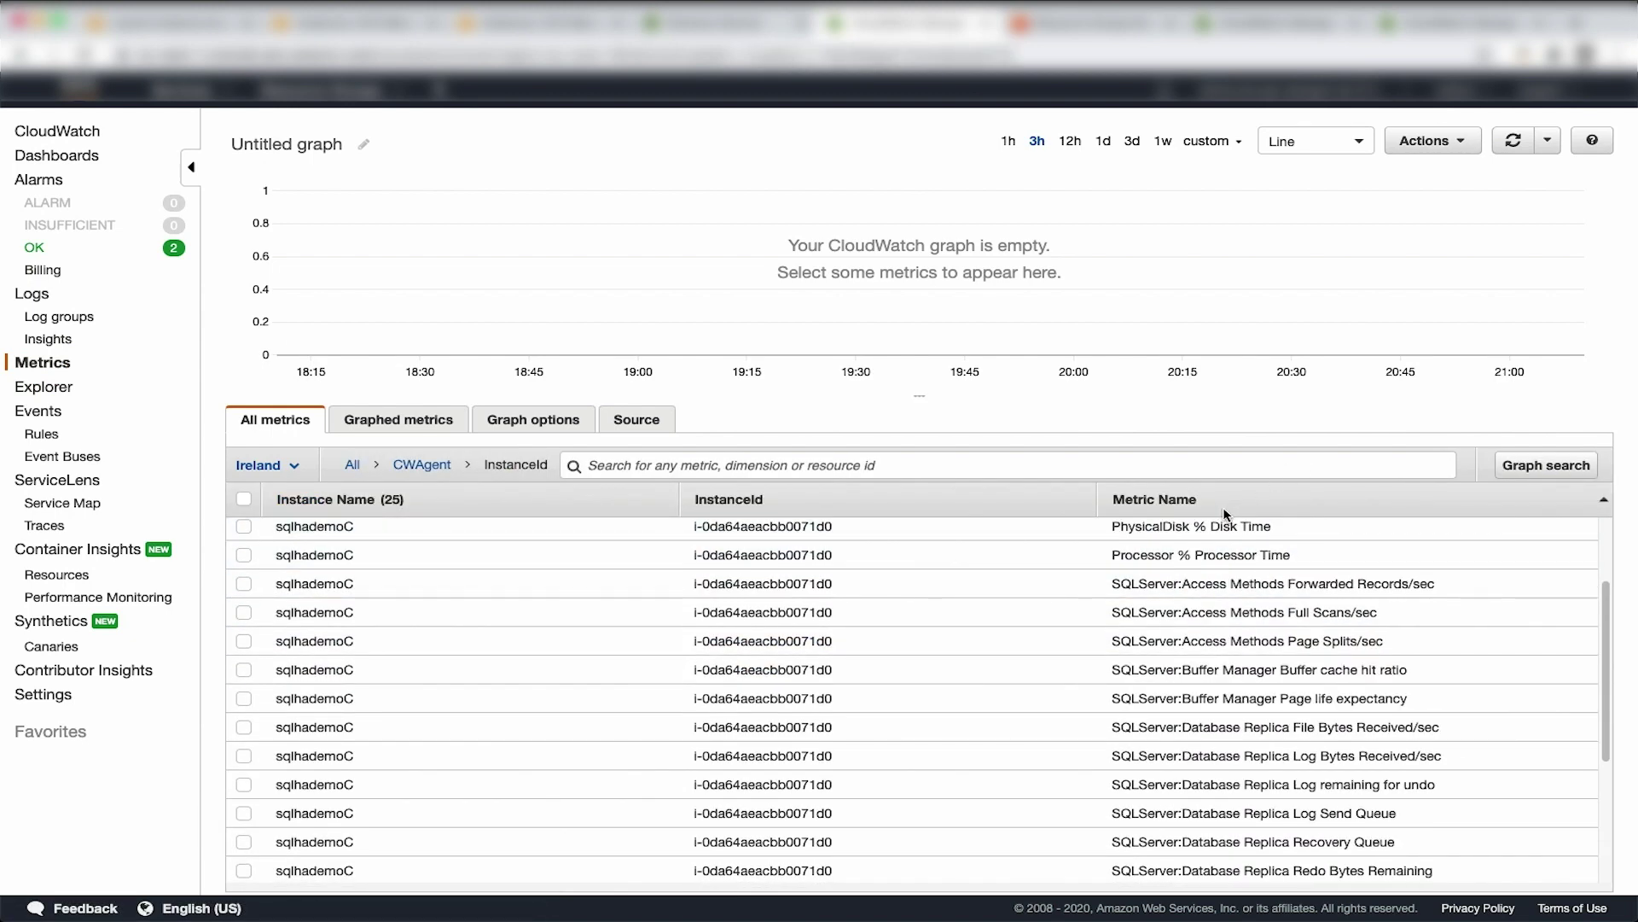
scroll(1227, 584, up, 1)
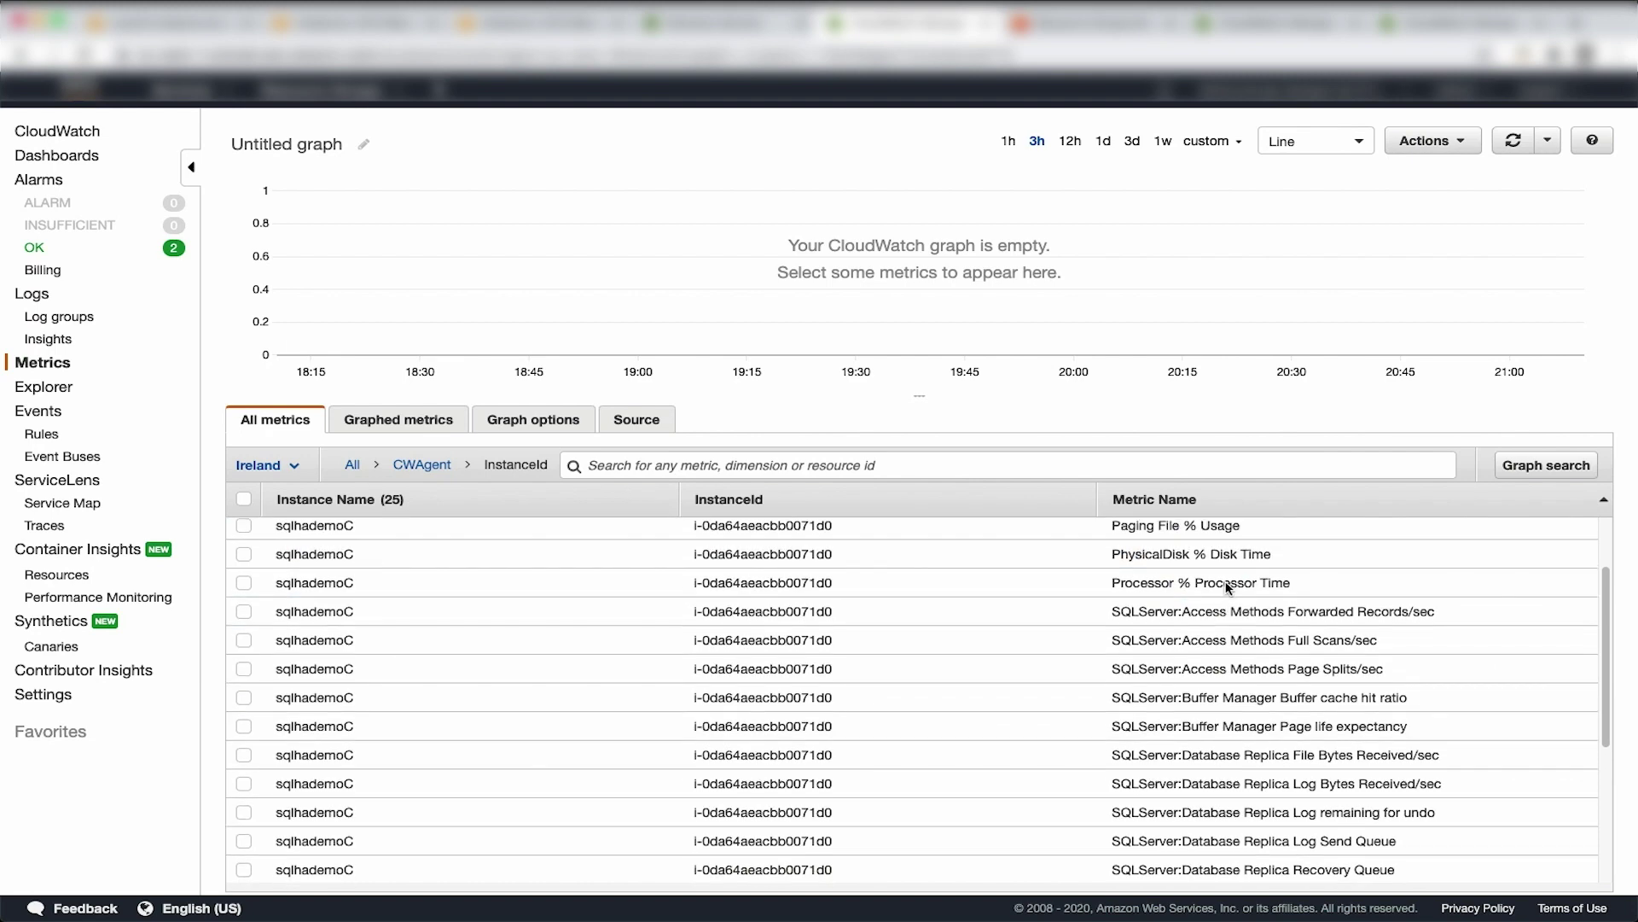
scroll(1229, 555, down, 4)
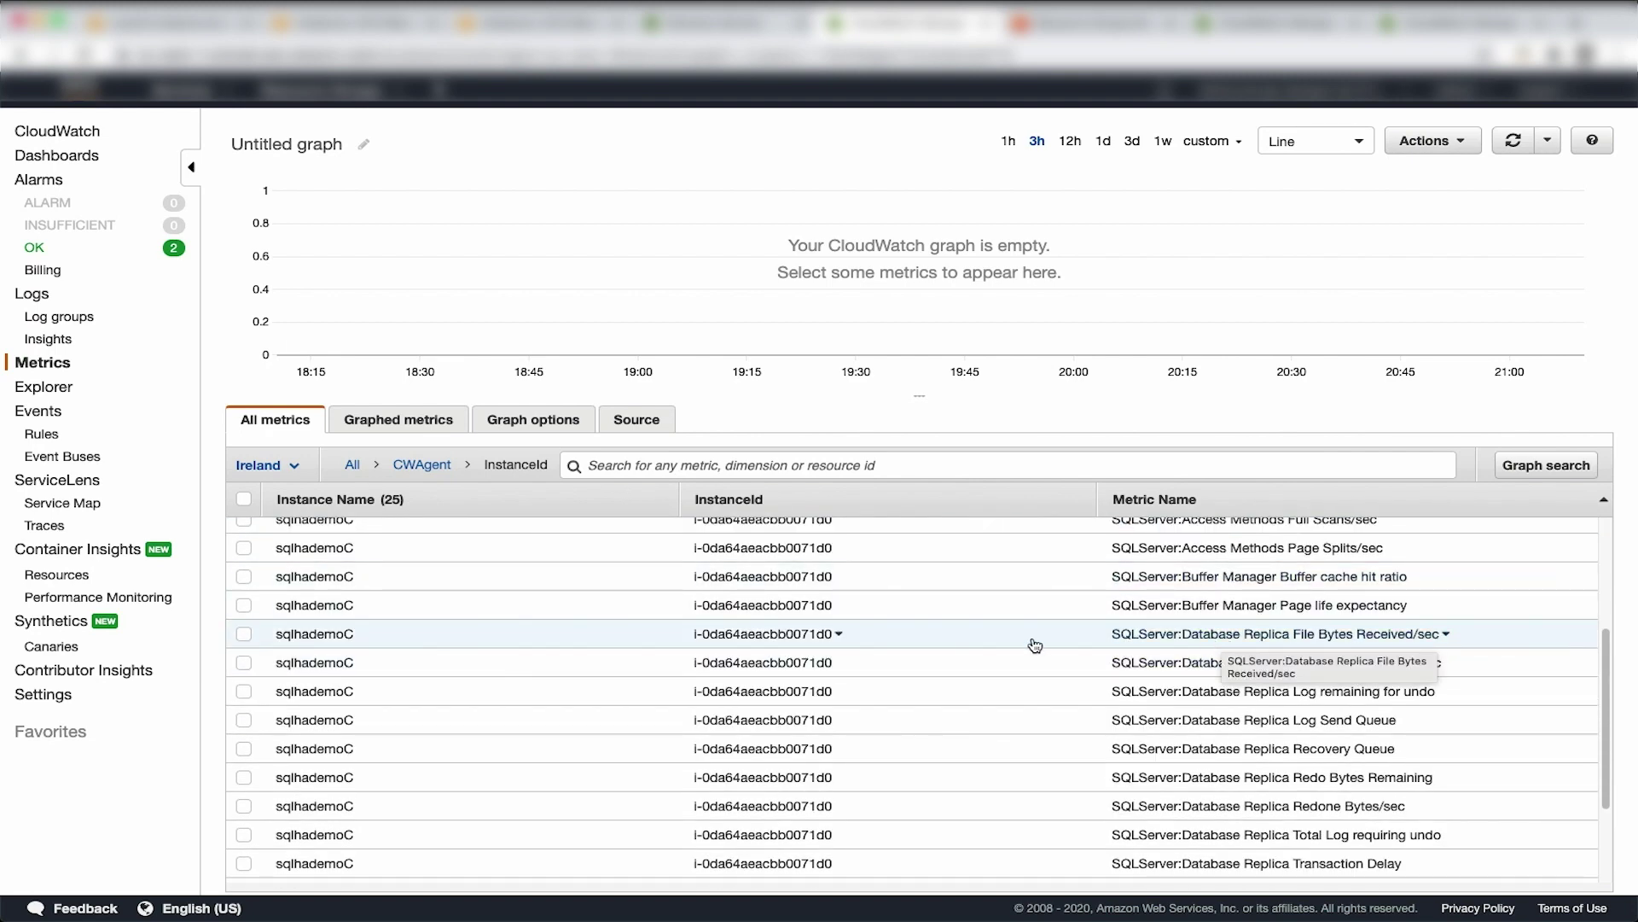
Step: Preview sqlhademoC's Page life expectancy and File Bytes Received/sec, leaving only SQLServer:Database Replica Log Bytes Received/sec graphed
click(243, 606)
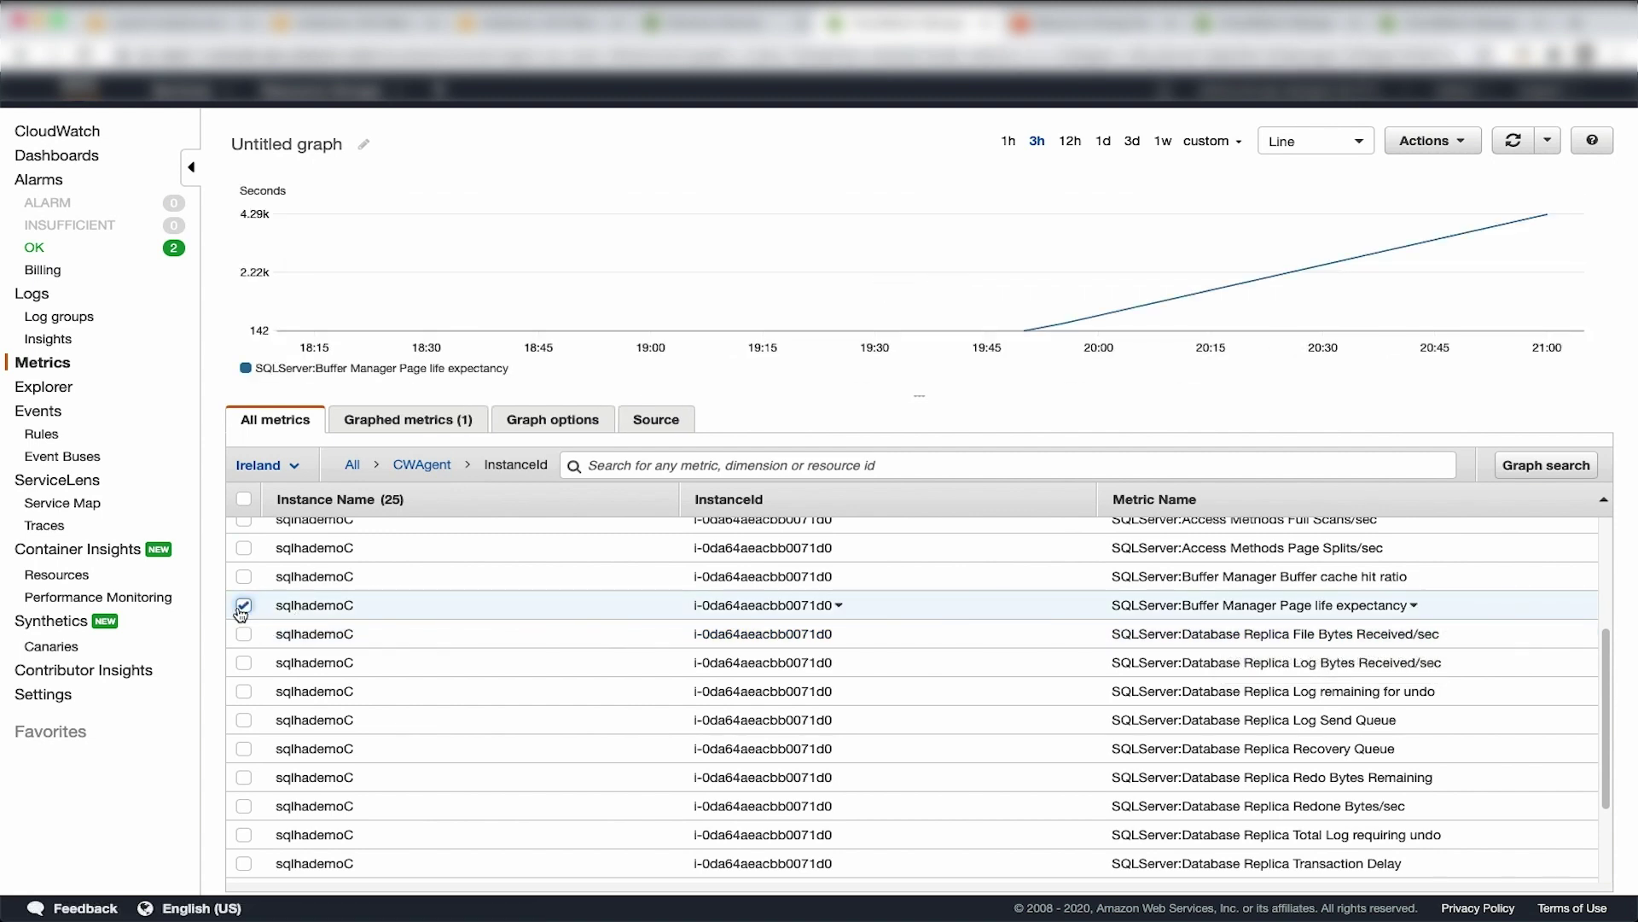
click(243, 606)
click(243, 634)
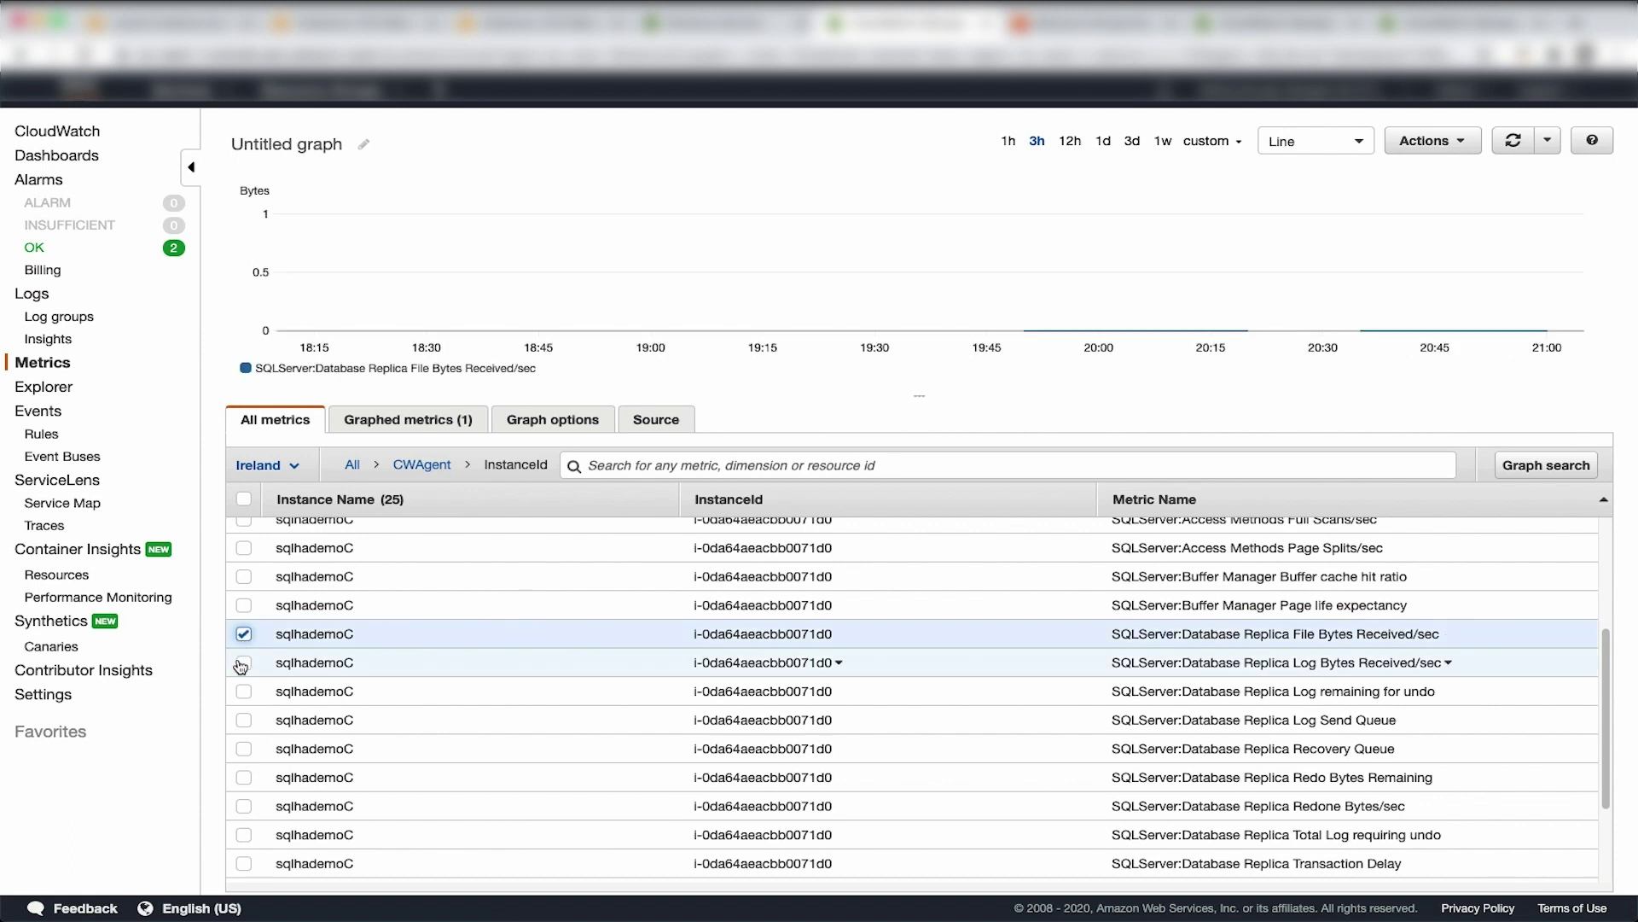
click(243, 663)
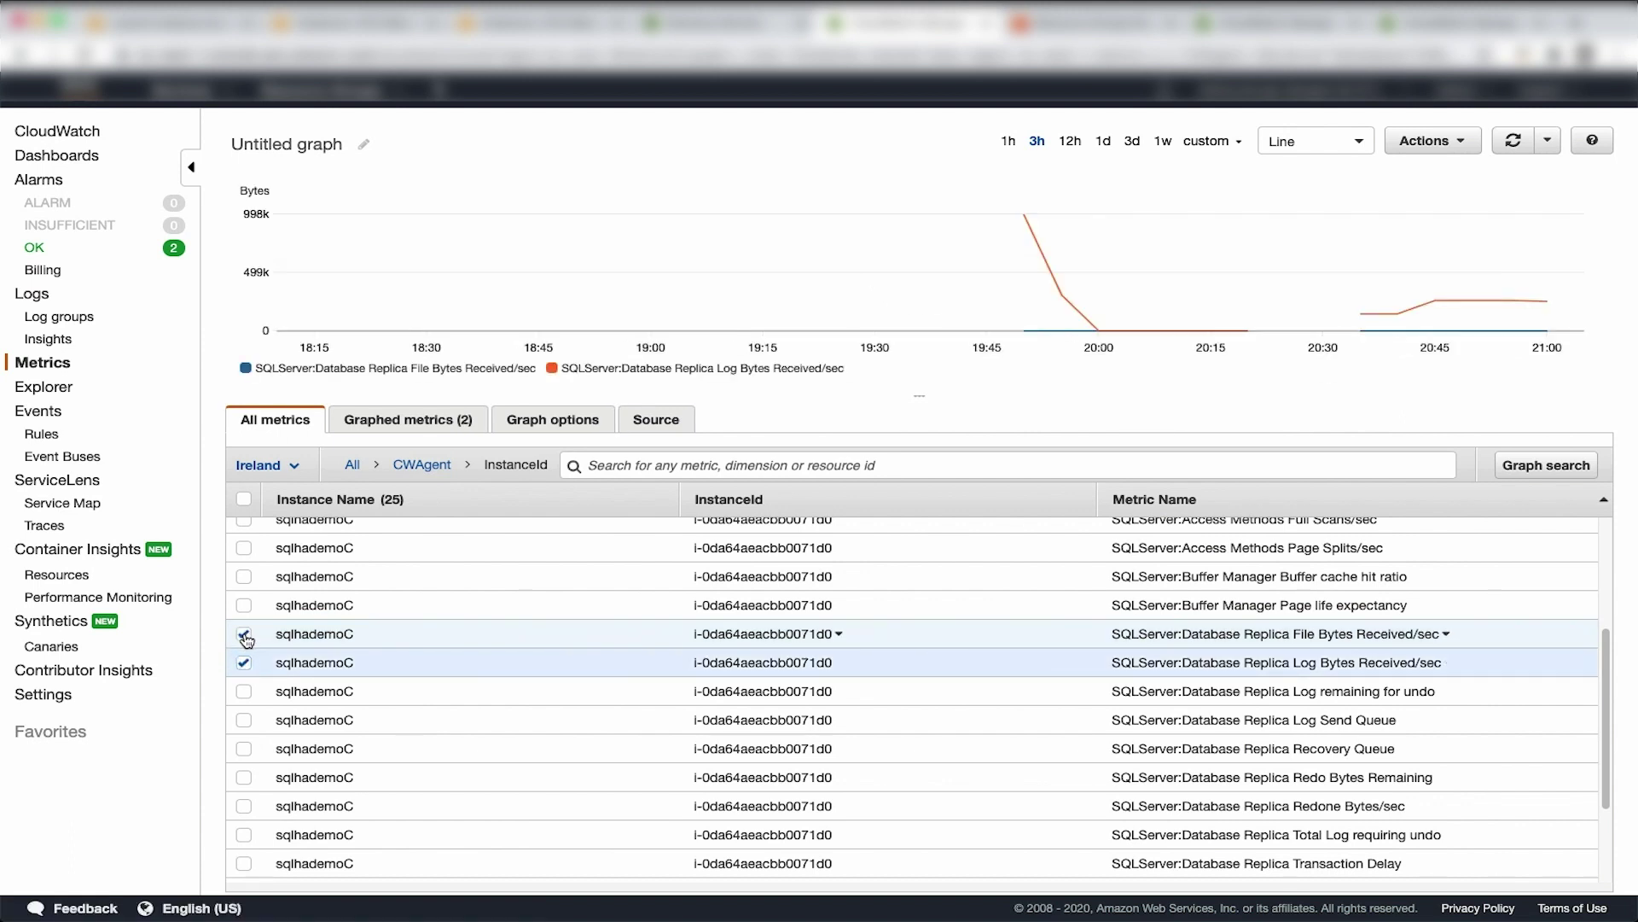
click(244, 635)
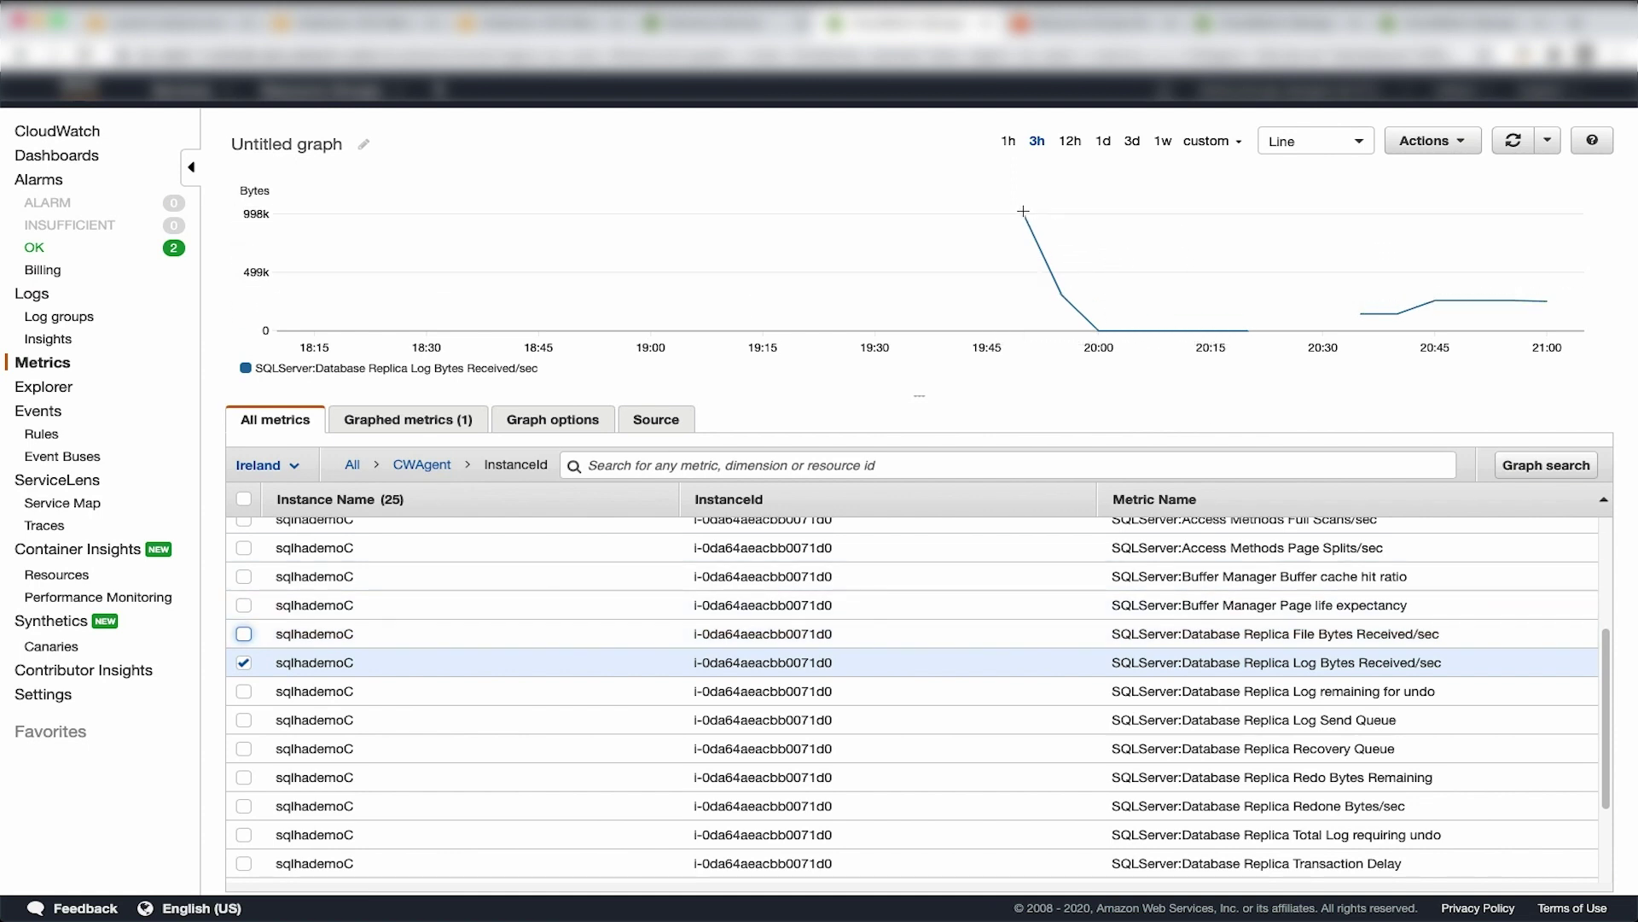
mouse_move(1025, 214)
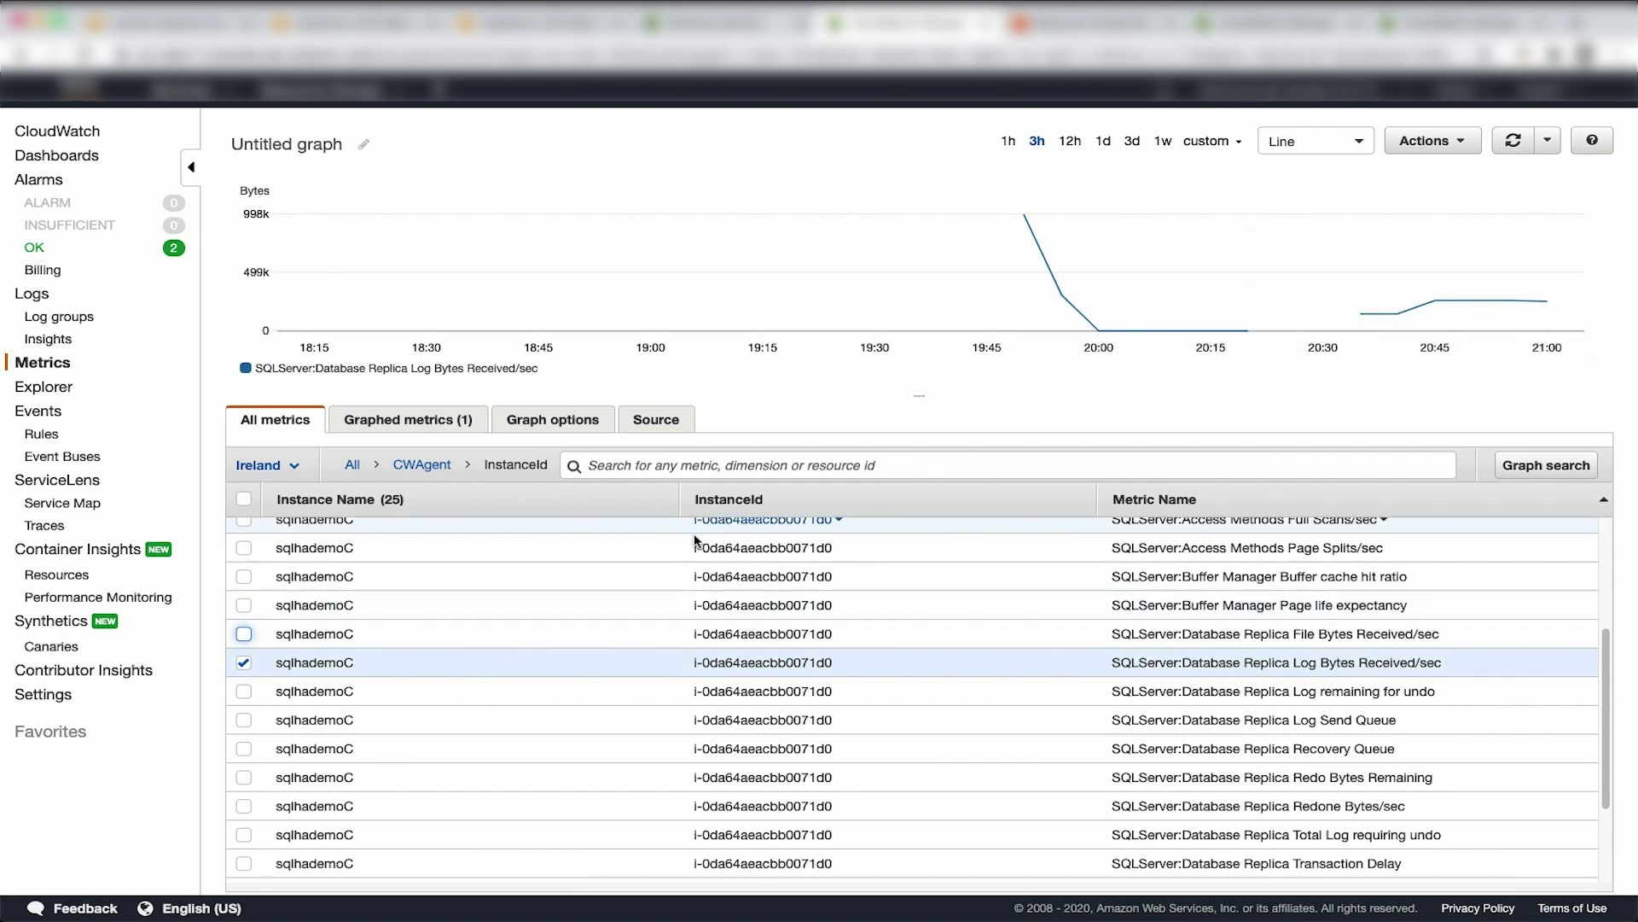
Step: Set the period of the graphed Database Replica Log Bytes Received/sec metric to 1 Second
click(434, 421)
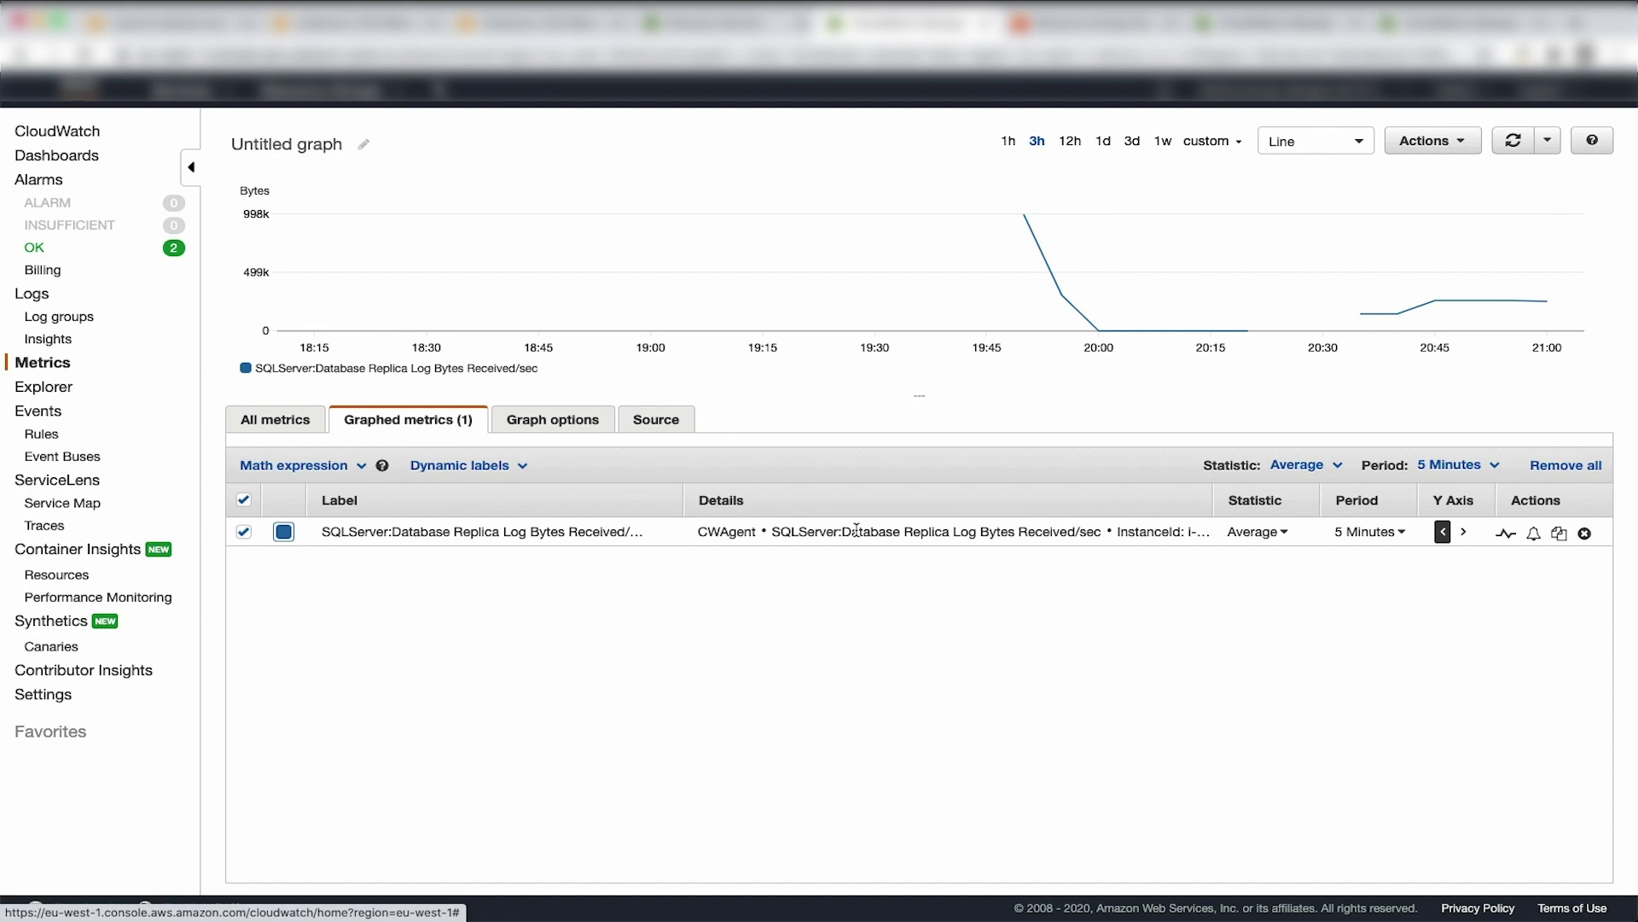
click(1368, 532)
click(1376, 561)
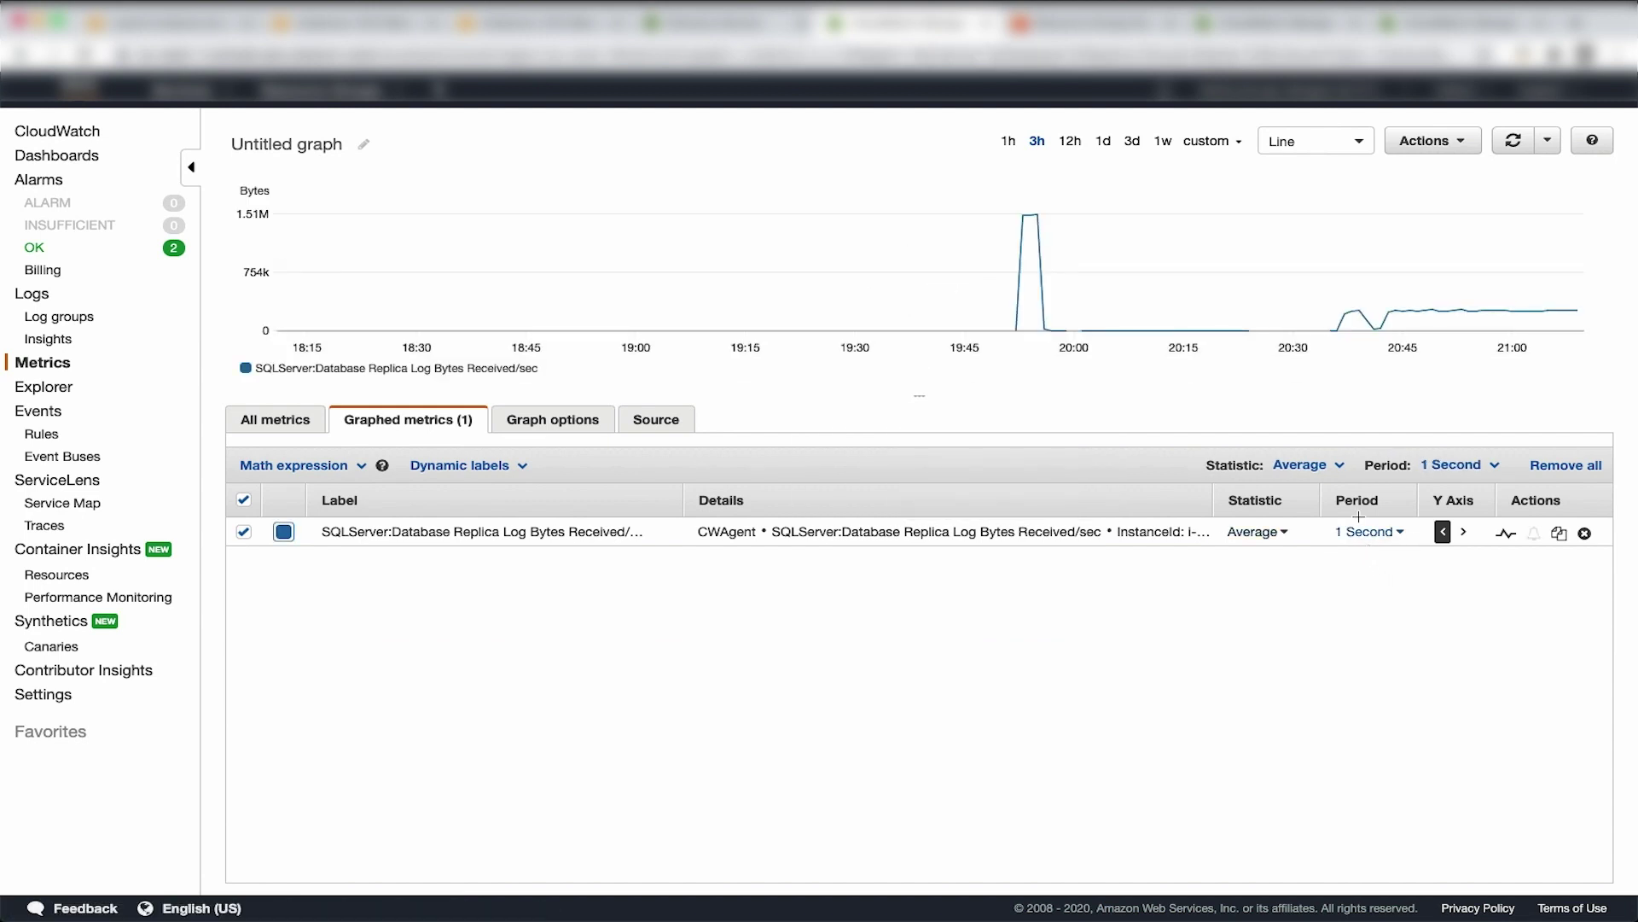